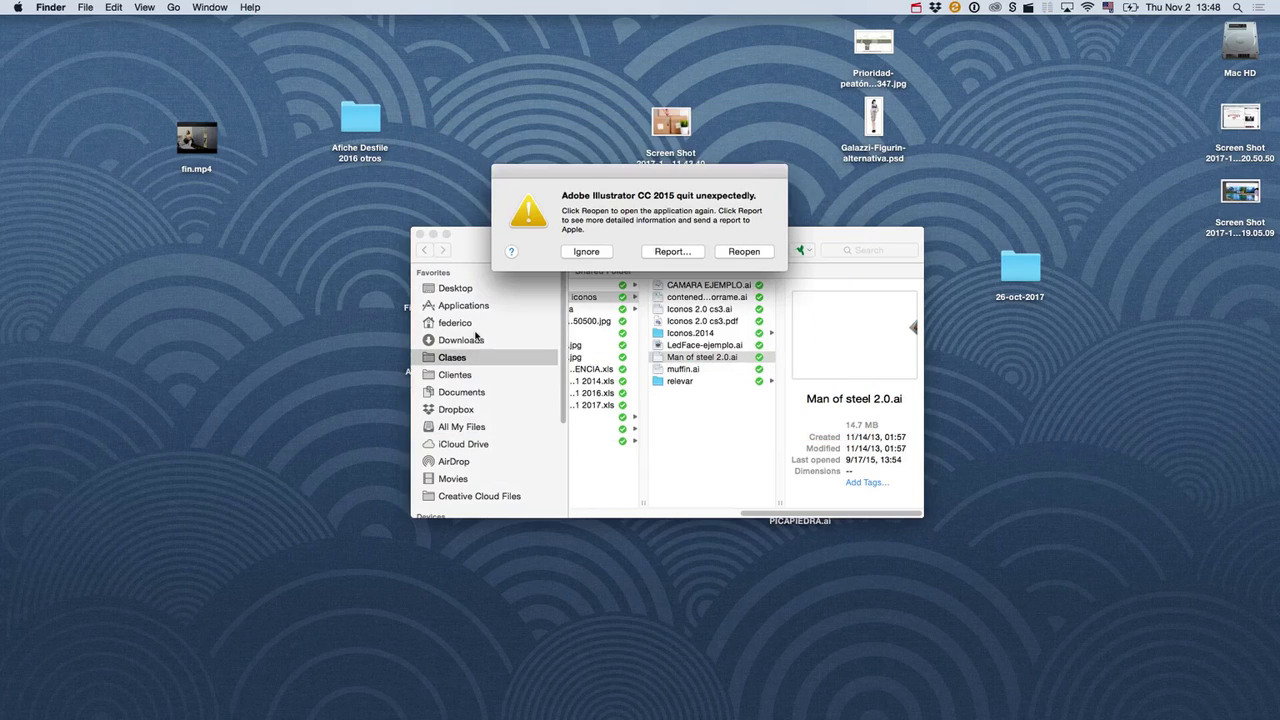
Dismiss the crash message and open the file contenedores borrame.ai in Illustrator.
{"action": "left_click", "coordinate": [648, 253]}
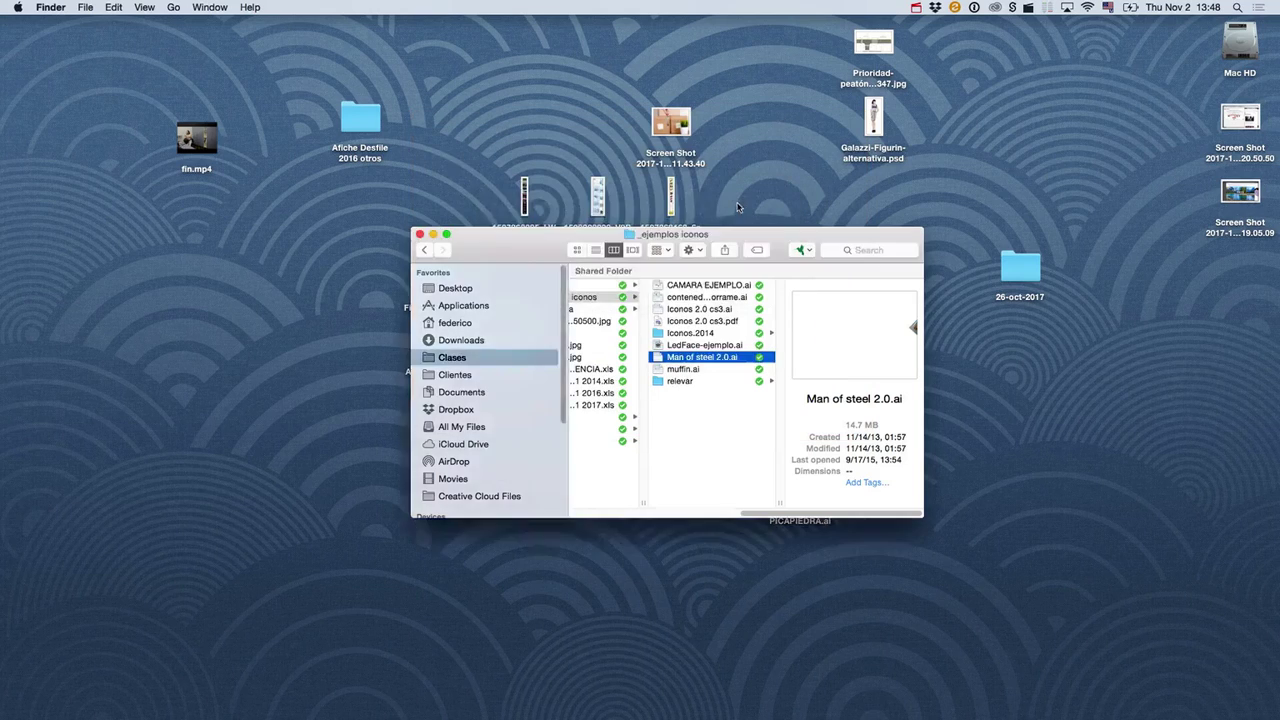
{"action": "left_click", "coordinate": [920, 7]}
{"action": "left_click", "coordinate": [958, 56]}
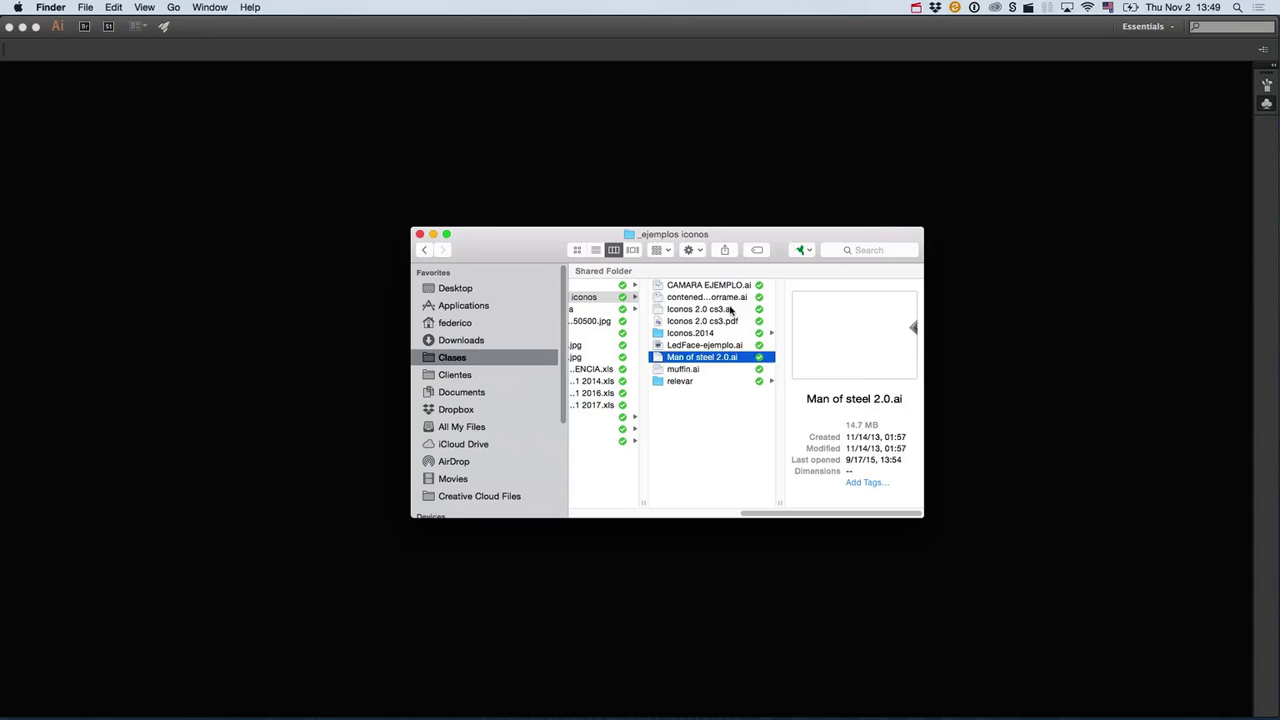
{"action": "left_click", "coordinate": [720, 309]}
{"action": "left_click", "coordinate": [742, 297]}
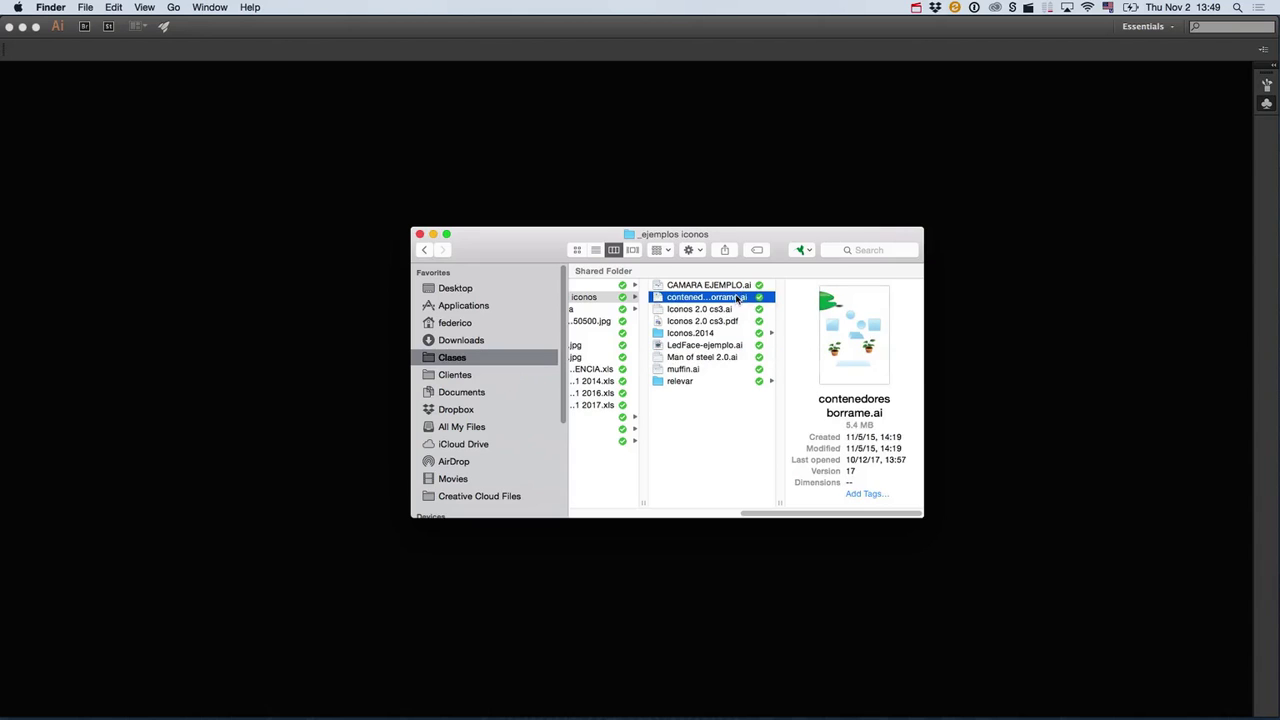
{"action": "double_click", "coordinate": [742, 297]}
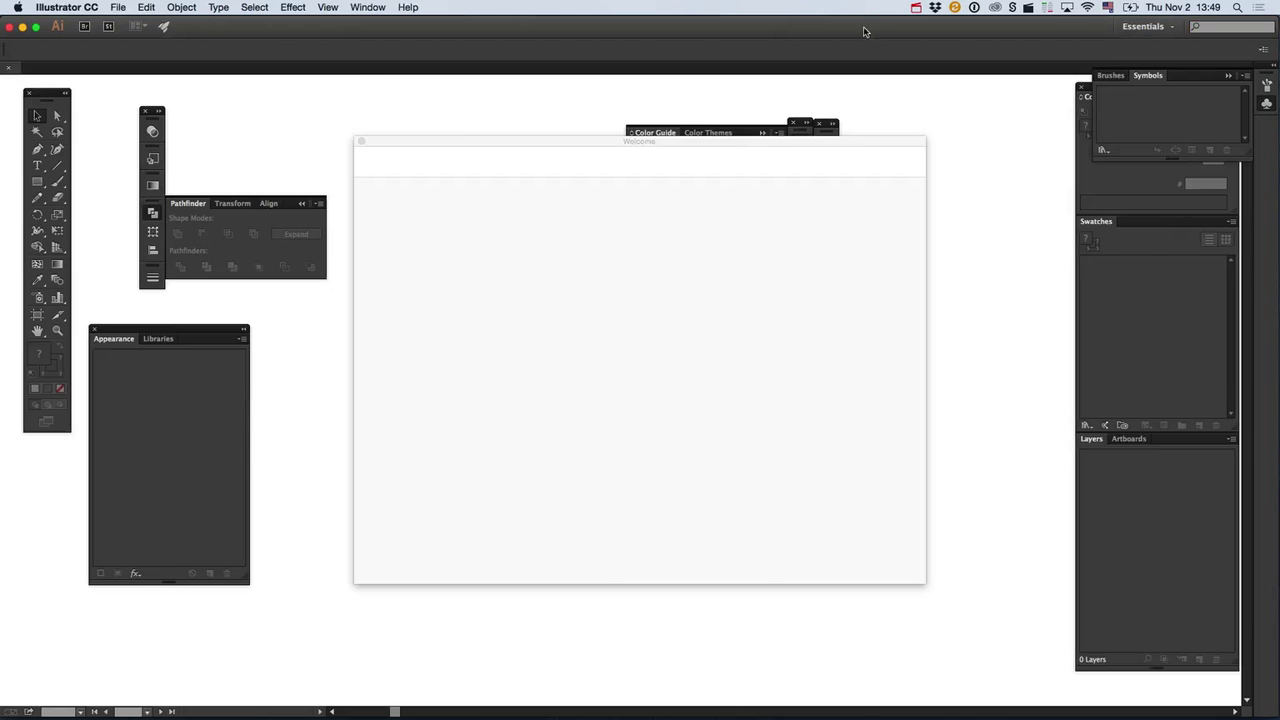
{"action": "left_click", "coordinate": [918, 9]}
{"action": "left_click", "coordinate": [958, 56]}
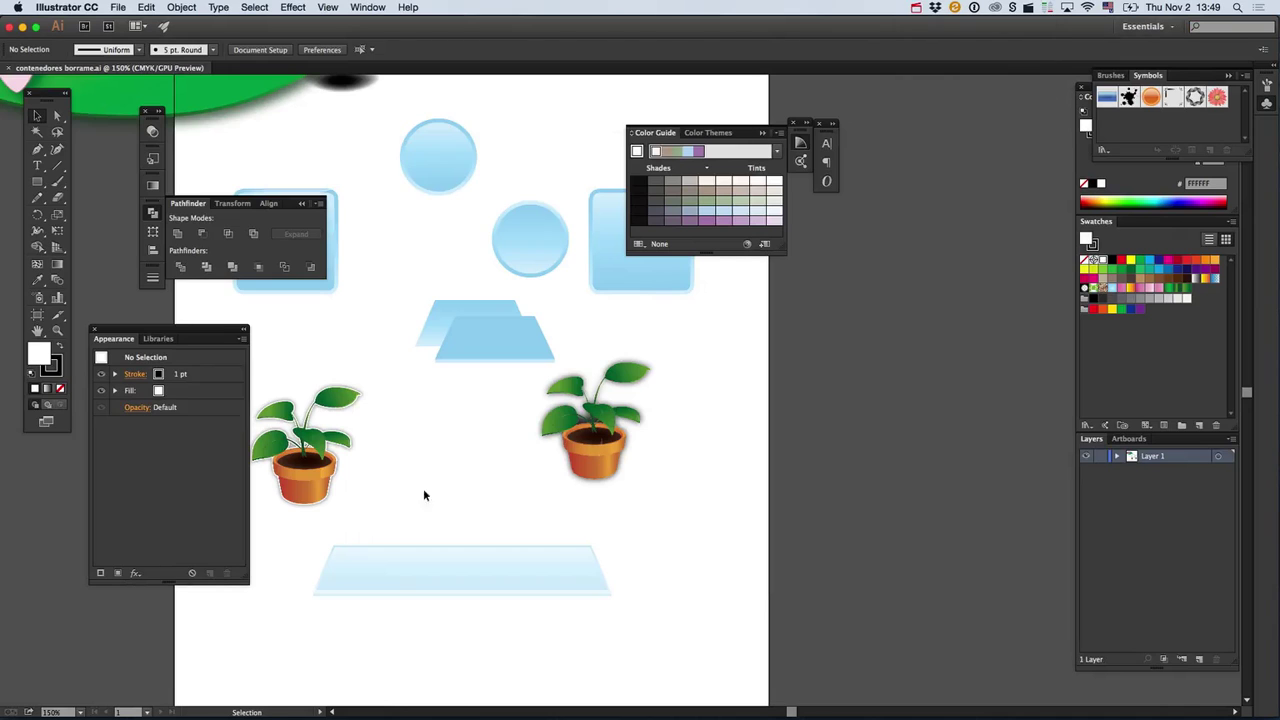
Move the two loose blue circles side by side into the empty area near the artboard's upper edge.
{"action": "key", "text": "space"}
{"action": "left_click_drag", "start_coordinate": [361, 350], "coordinate": [417, 406]}
{"action": "left_click", "coordinate": [597, 408], "text": "super"}
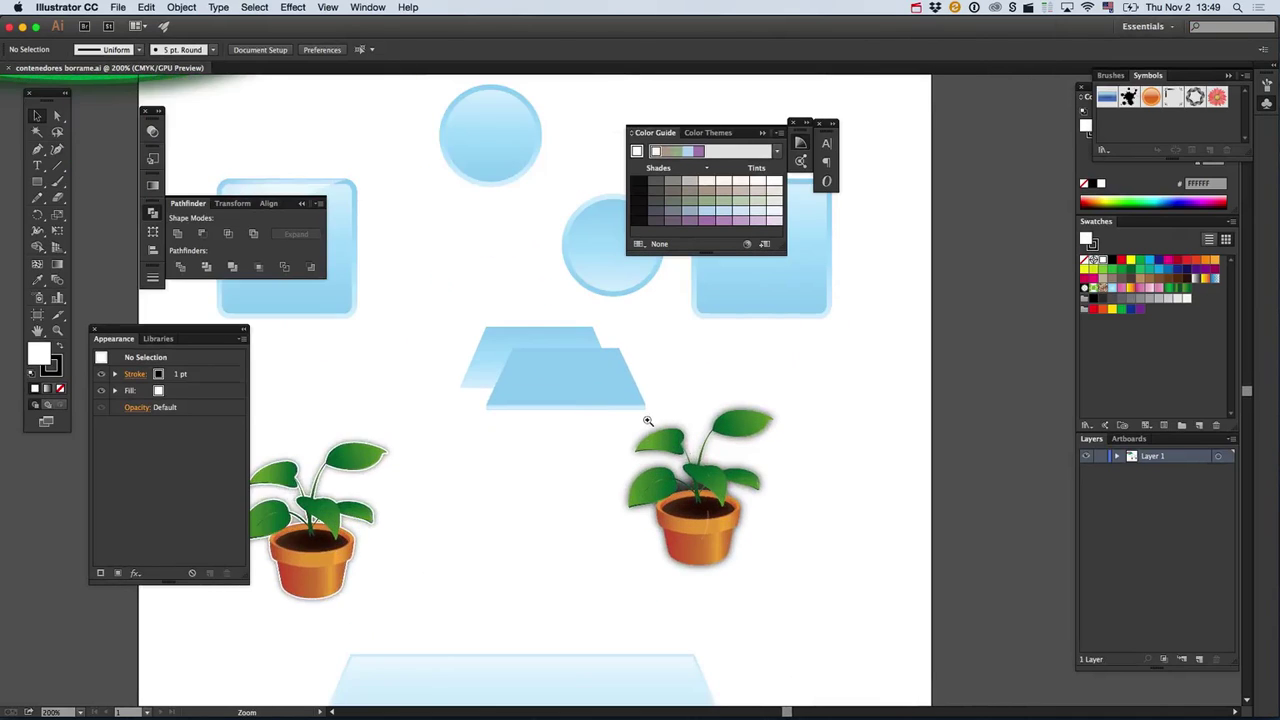
{"action": "left_click", "coordinate": [649, 422], "text": "super"}
{"action": "left_click_drag", "start_coordinate": [674, 390], "coordinate": [675, 436]}
{"action": "key", "text": "space"}
{"action": "left_click_drag", "start_coordinate": [662, 383], "coordinate": [794, 698]}
{"action": "left_click_drag", "start_coordinate": [741, 416], "coordinate": [714, 700]}
{"action": "left_click", "coordinate": [496, 664]}
{"action": "left_click_drag", "start_coordinate": [509, 652], "coordinate": [486, 330]}
{"action": "left_click", "coordinate": [630, 456], "text": "alt+super"}
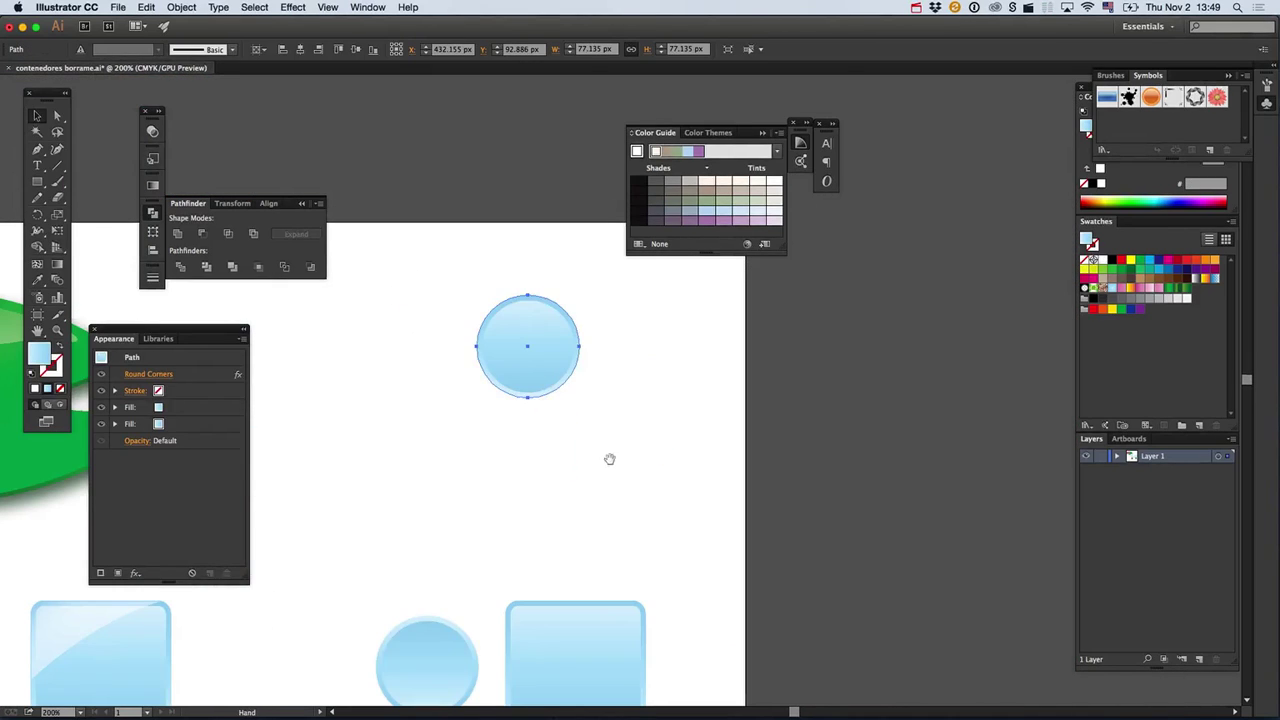
{"action": "left_click_drag", "start_coordinate": [434, 672], "coordinate": [668, 350]}
{"action": "left_click", "coordinate": [785, 357]}
Try rotating the left blue circle by 180 degrees and undo the rotation.
{"action": "left_click_drag", "start_coordinate": [800, 372], "coordinate": [800, 511]}
{"action": "left_click", "coordinate": [634, 446], "text": "super"}
{"action": "left_click", "coordinate": [723, 435], "text": "super"}
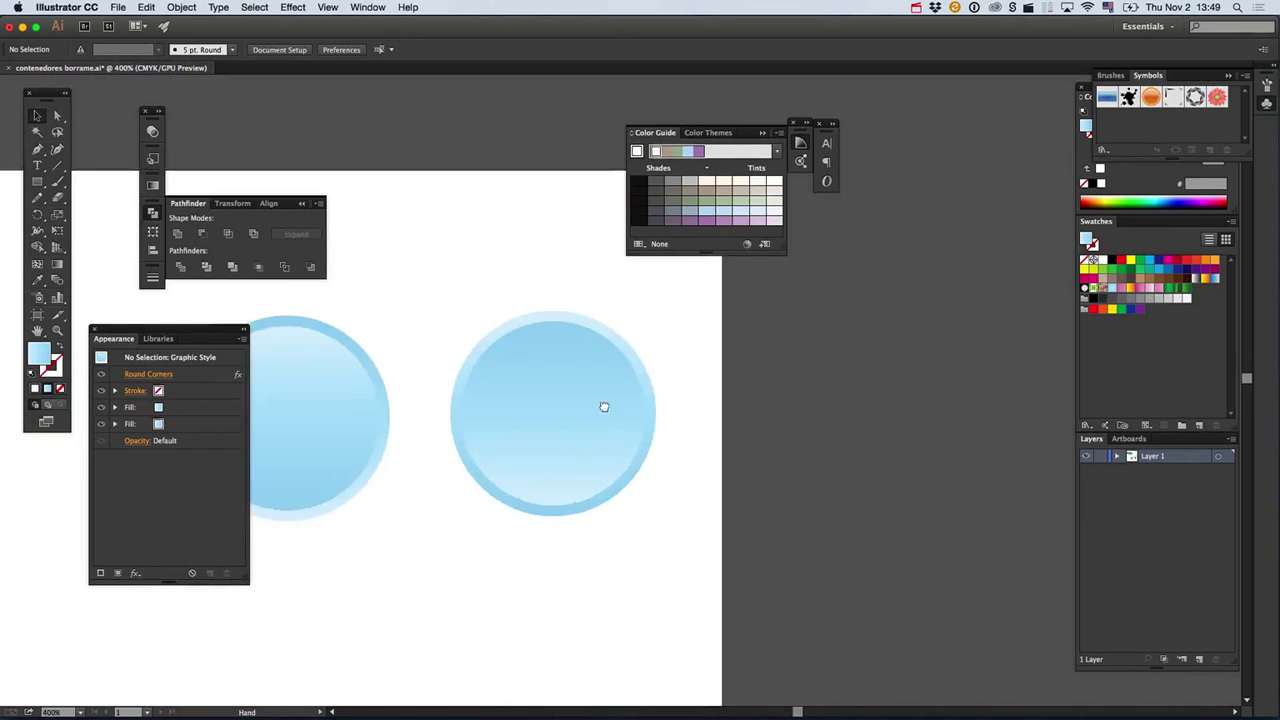
{"action": "left_click_drag", "start_coordinate": [560, 384], "coordinate": [789, 514]}
{"action": "left_click", "coordinate": [768, 514]}
{"action": "left_click", "coordinate": [523, 521], "text": "shift"}
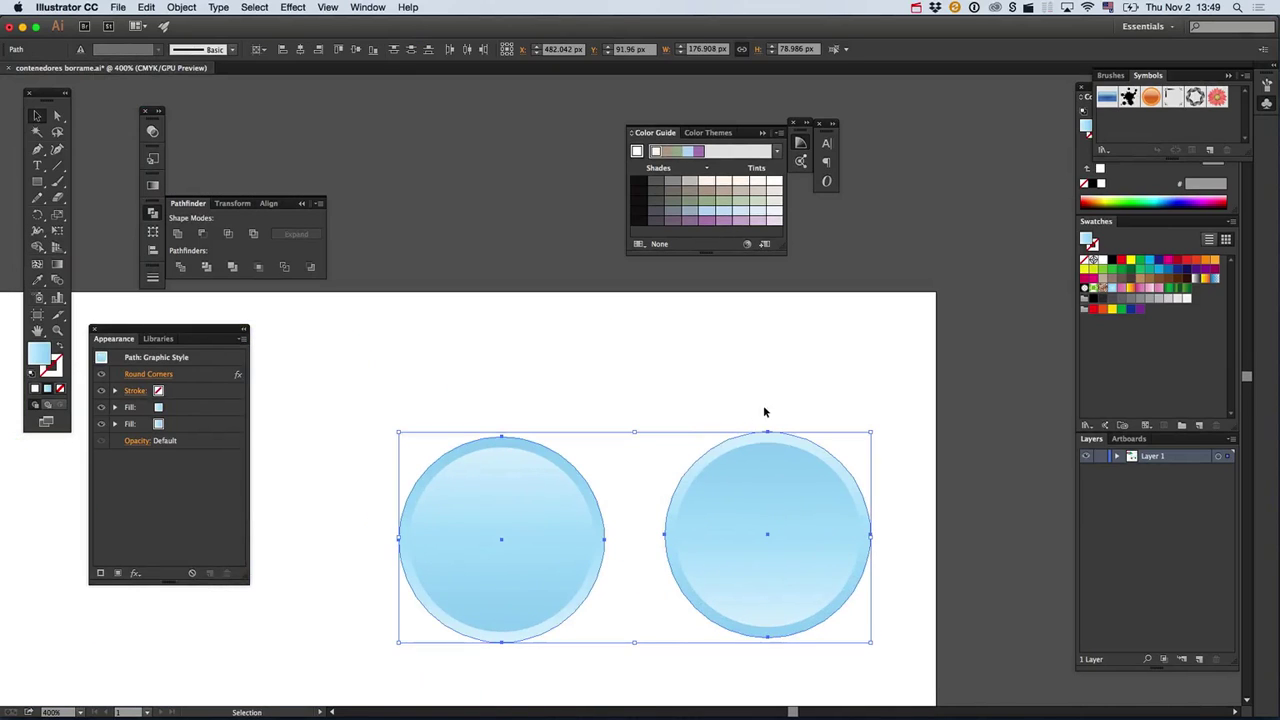
{"action": "left_click", "coordinate": [640, 470]}
{"action": "left_click", "coordinate": [528, 487]}
{"action": "left_click_drag", "start_coordinate": [613, 436], "coordinate": [400, 643]}
{"action": "left_click", "coordinate": [692, 357]}
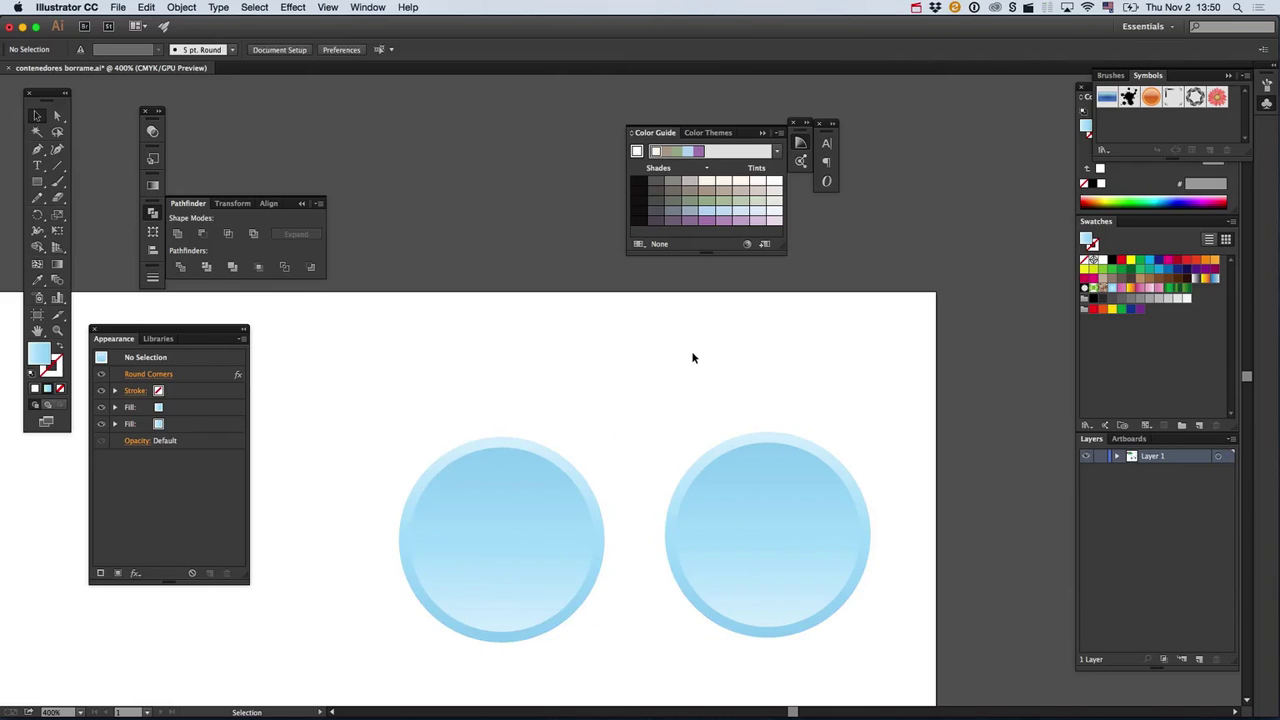
{"action": "key", "text": "super+z"}
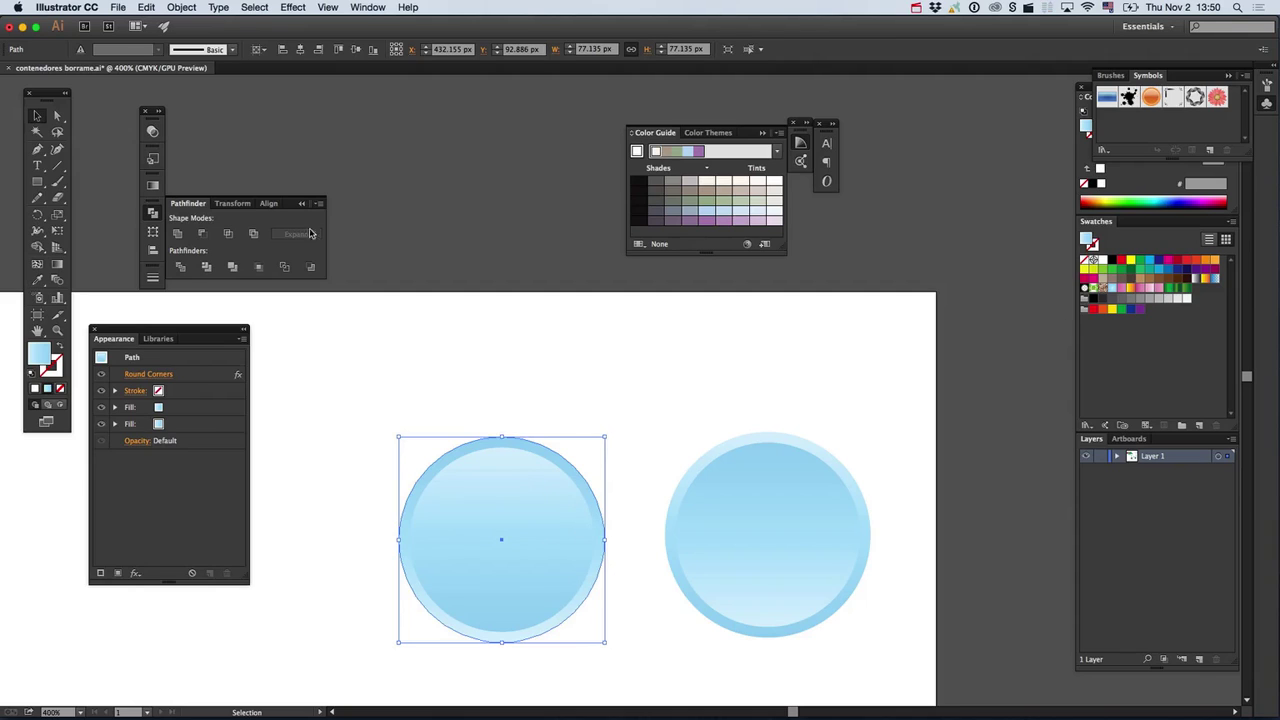
Display the saved graphic styles and examine the blue containers on the artboard up to the plain rounded square.
{"action": "left_click", "coordinate": [152, 158]}
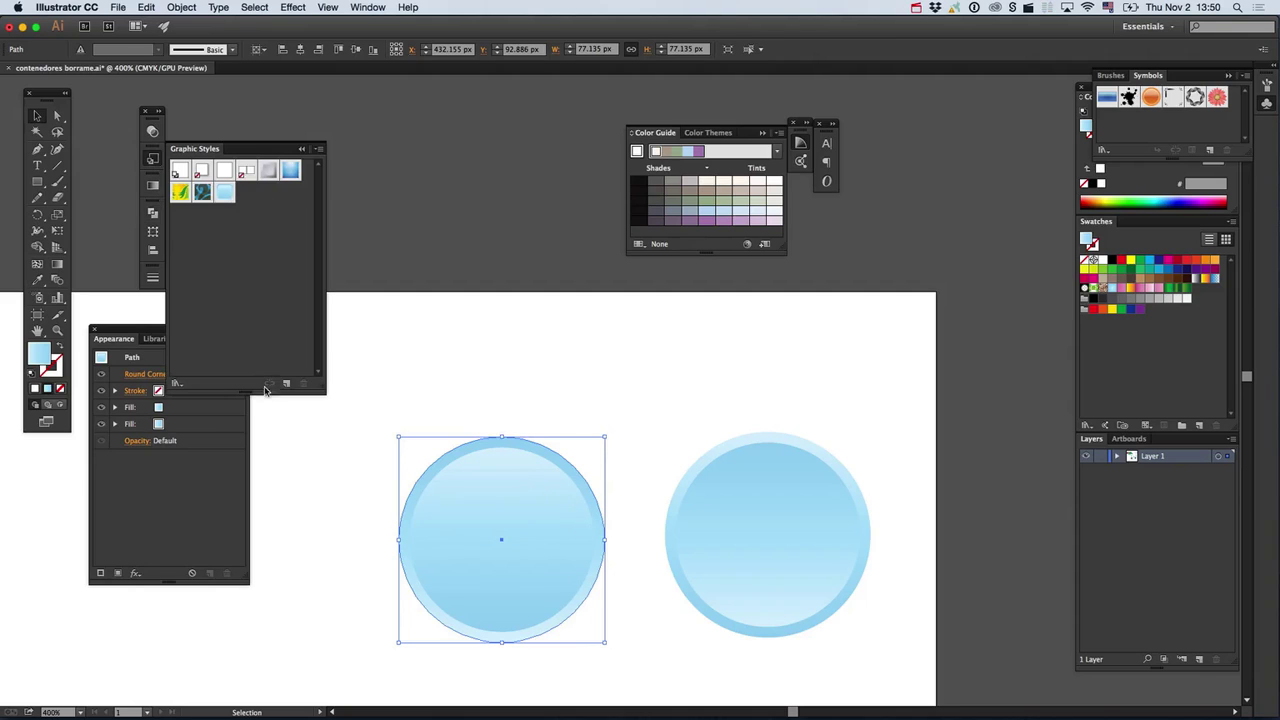
{"action": "left_click_drag", "start_coordinate": [407, 488], "coordinate": [579, 141]}
{"action": "left_click_drag", "start_coordinate": [385, 548], "coordinate": [573, 337]}
{"action": "left_click_drag", "start_coordinate": [233, 609], "coordinate": [759, 469]}
{"action": "left_click_drag", "start_coordinate": [899, 467], "coordinate": [308, 503]}
{"action": "left_click_drag", "start_coordinate": [500, 343], "coordinate": [714, 415]}
{"action": "left_click_drag", "start_coordinate": [745, 399], "coordinate": [497, 665]}
{"action": "left_click", "coordinate": [589, 387]}
{"action": "left_click_drag", "start_coordinate": [447, 476], "coordinate": [568, 320]}
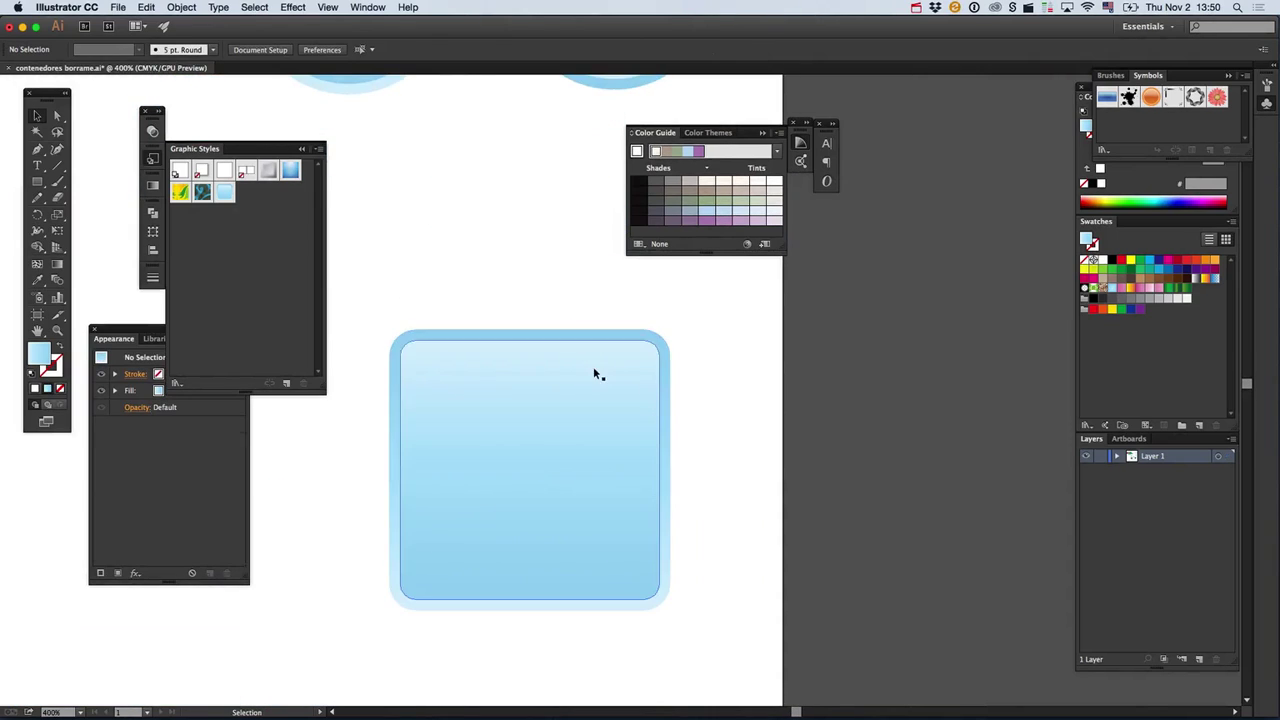
Ungroup the plain rounded-square container, undoing the test moves of the whole container and of its inner square.
{"action": "left_click_drag", "start_coordinate": [598, 371], "coordinate": [896, 388]}
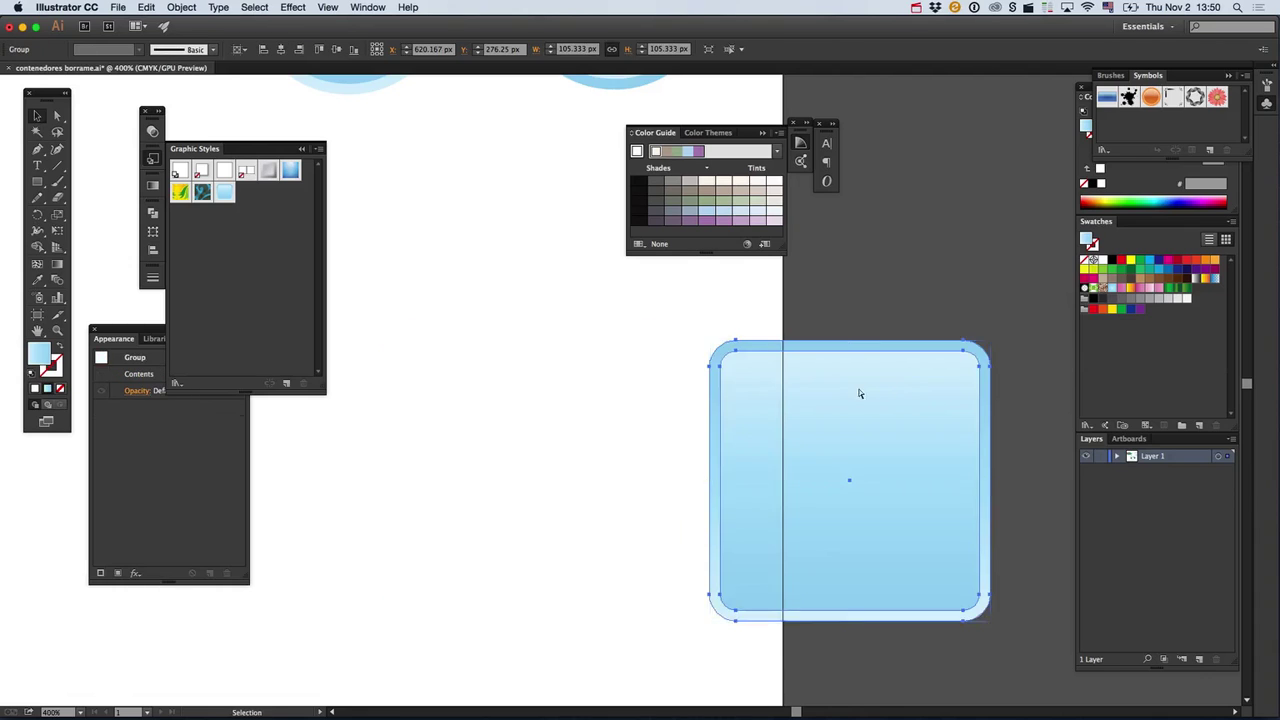
{"action": "key", "text": "super+z"}
{"action": "right_click", "coordinate": [570, 398]}
{"action": "left_click", "coordinate": [751, 443]}
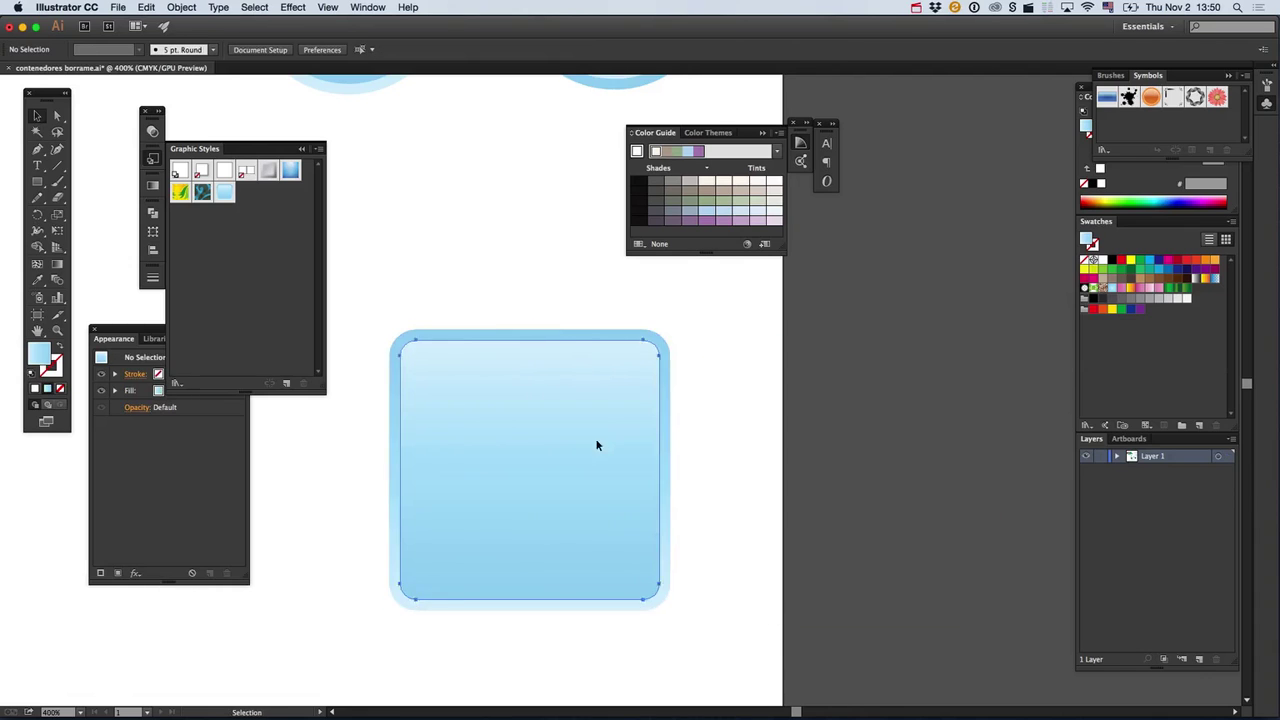
{"action": "left_click_drag", "start_coordinate": [596, 446], "coordinate": [680, 426]}
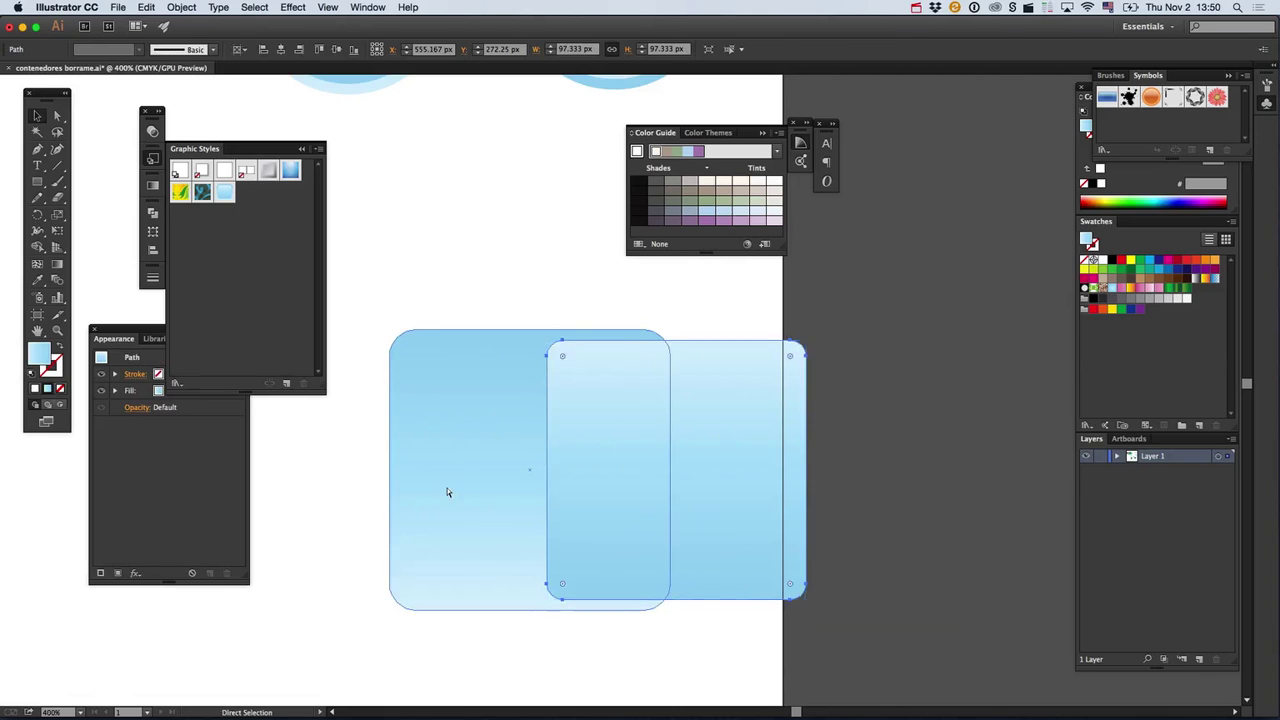
{"action": "key", "text": "super+z"}
Select the water lily group at the artboard's edge and isolate it for editing.
{"action": "left_click_drag", "start_coordinate": [270, 469], "coordinate": [596, 493]}
{"action": "left_click", "coordinate": [551, 474], "text": "alt+super"}
{"action": "left_click", "coordinate": [552, 475], "text": "alt"}
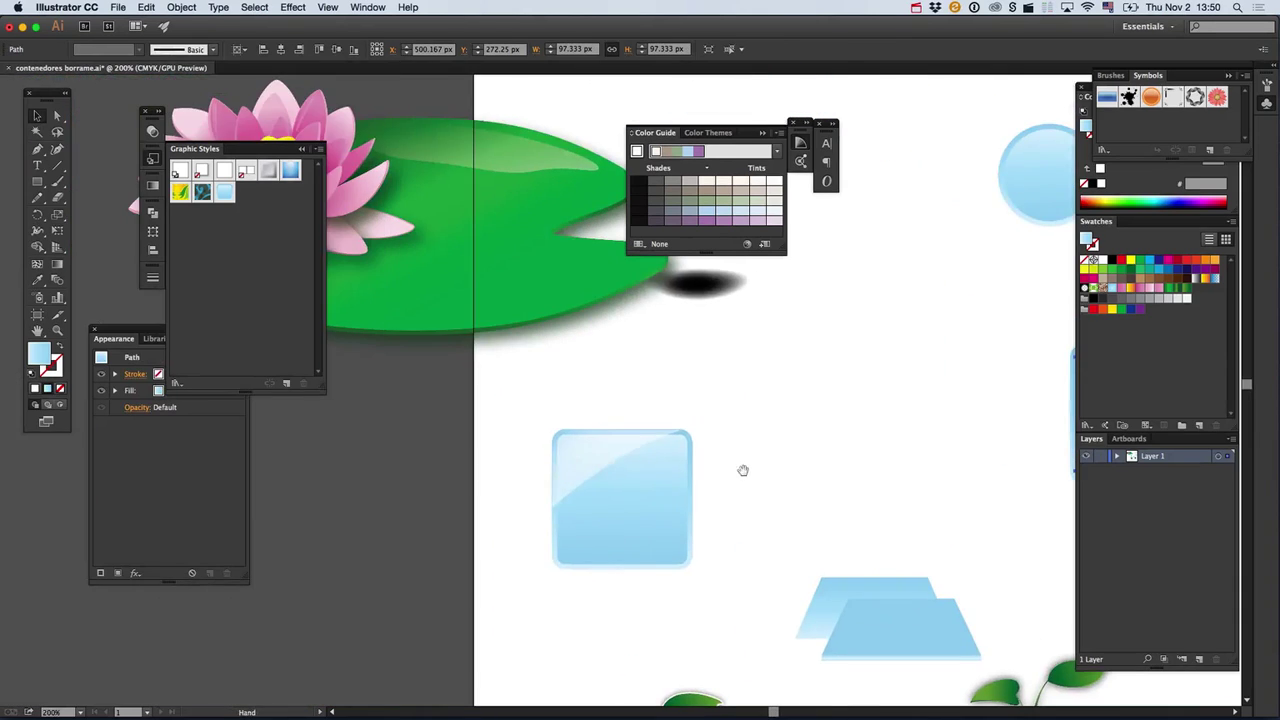
{"action": "left_click", "coordinate": [356, 193]}
{"action": "right_click", "coordinate": [358, 194]}
{"action": "left_click", "coordinate": [404, 220]}
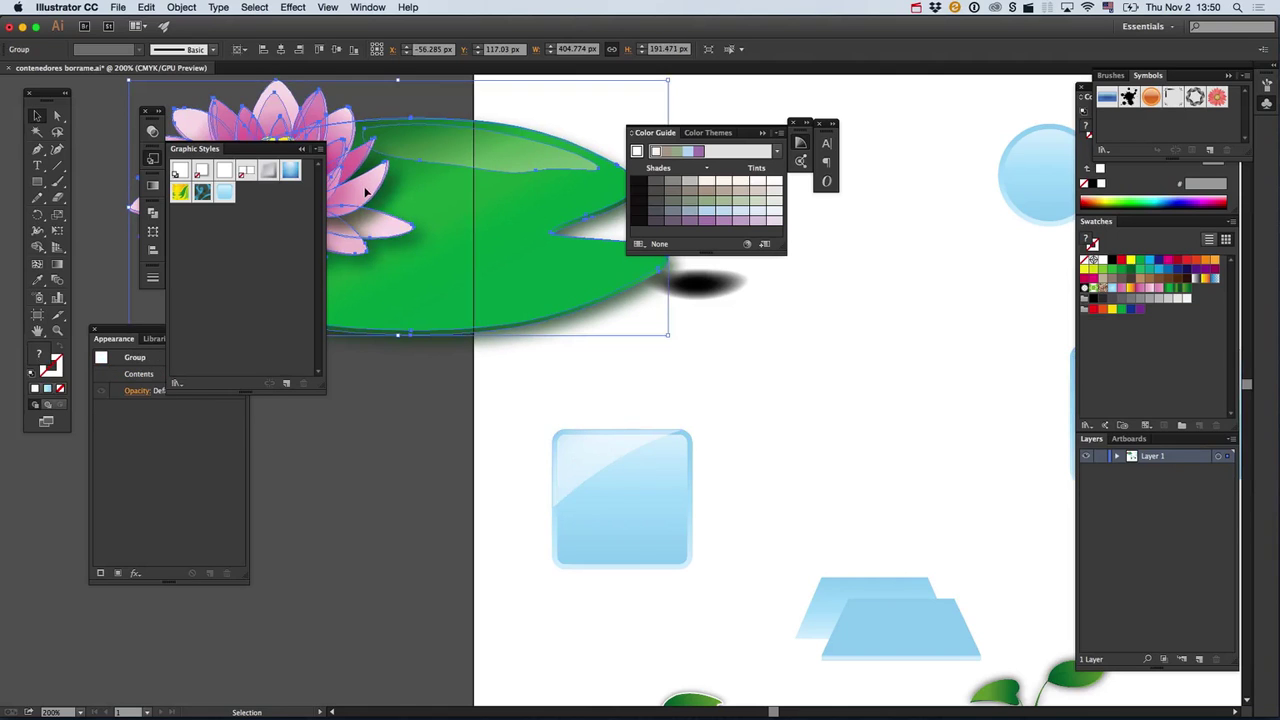
{"action": "double_click", "coordinate": [432, 201]}
Cut the pink flower out of the isolated group without its green leaf, and leave isolation mode.
{"action": "left_click_drag", "start_coordinate": [432, 201], "coordinate": [590, 293]}
{"action": "left_click", "coordinate": [520, 264]}
{"action": "left_click", "coordinate": [580, 372]}
{"action": "left_click_drag", "start_coordinate": [584, 489], "coordinate": [346, 161]}
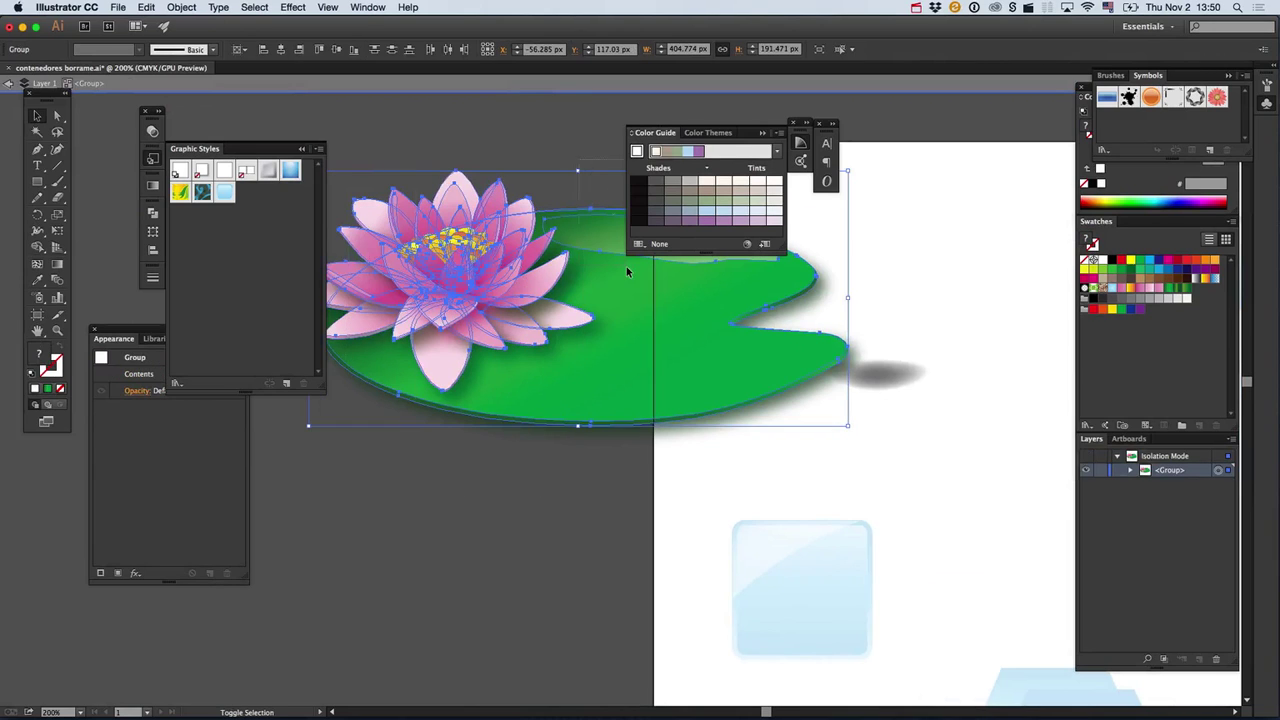
{"action": "left_click", "coordinate": [628, 410], "text": "shift"}
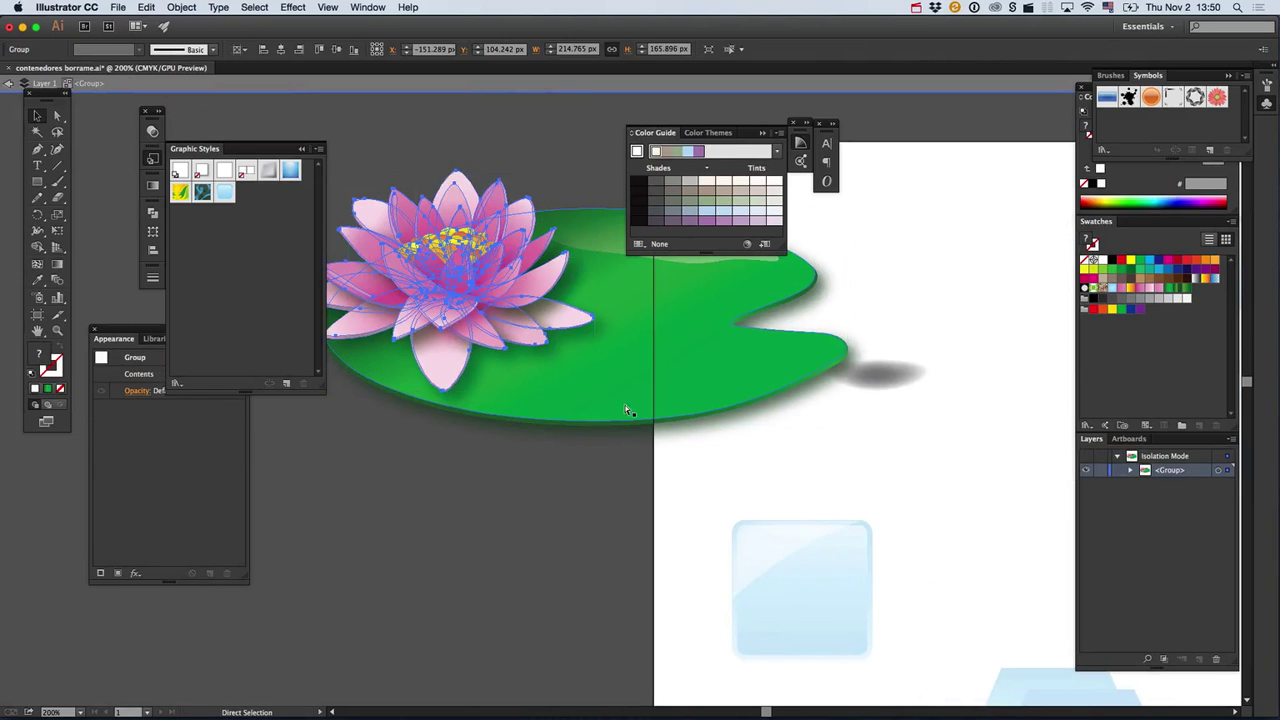
{"action": "key", "text": "Delete"}
{"action": "double_click", "coordinate": [591, 491]}
Paste the flower, scale it down proportionally and place it centred on the glossy rounded-square container.
{"action": "double_click", "coordinate": [795, 548]}
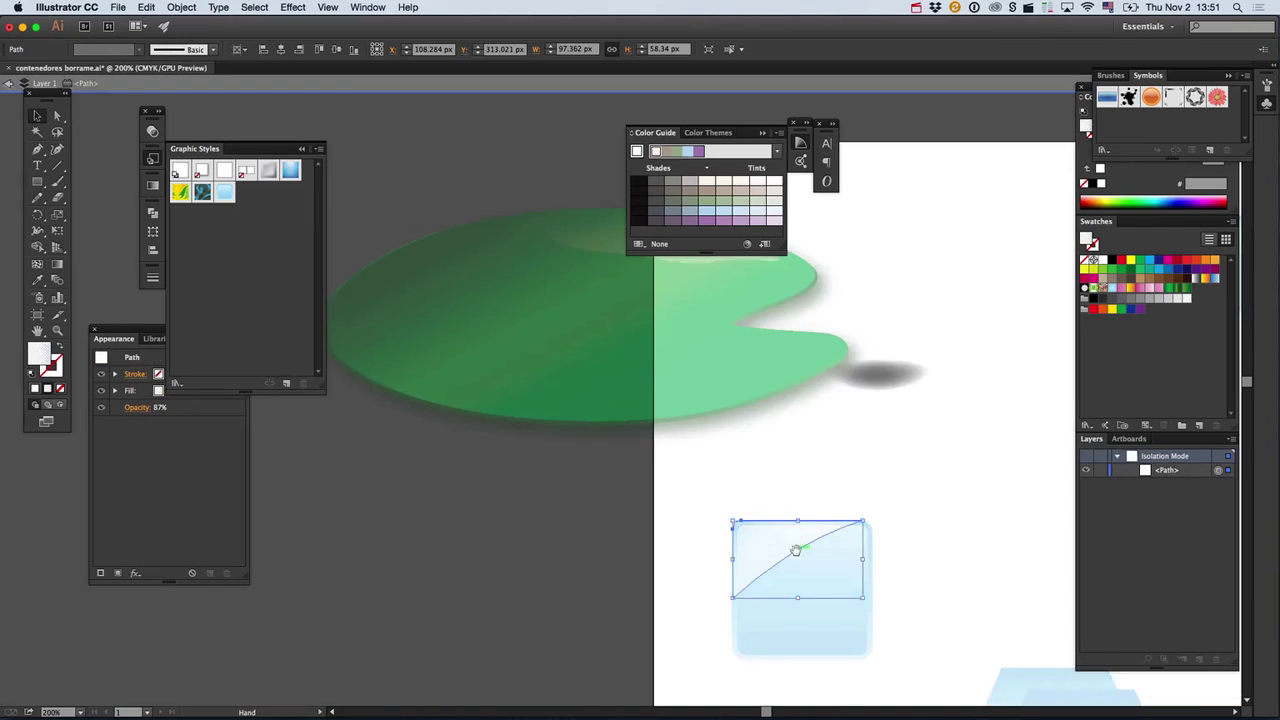
{"action": "left_click_drag", "start_coordinate": [795, 550], "coordinate": [579, 379]}
{"action": "double_click", "coordinate": [716, 417]}
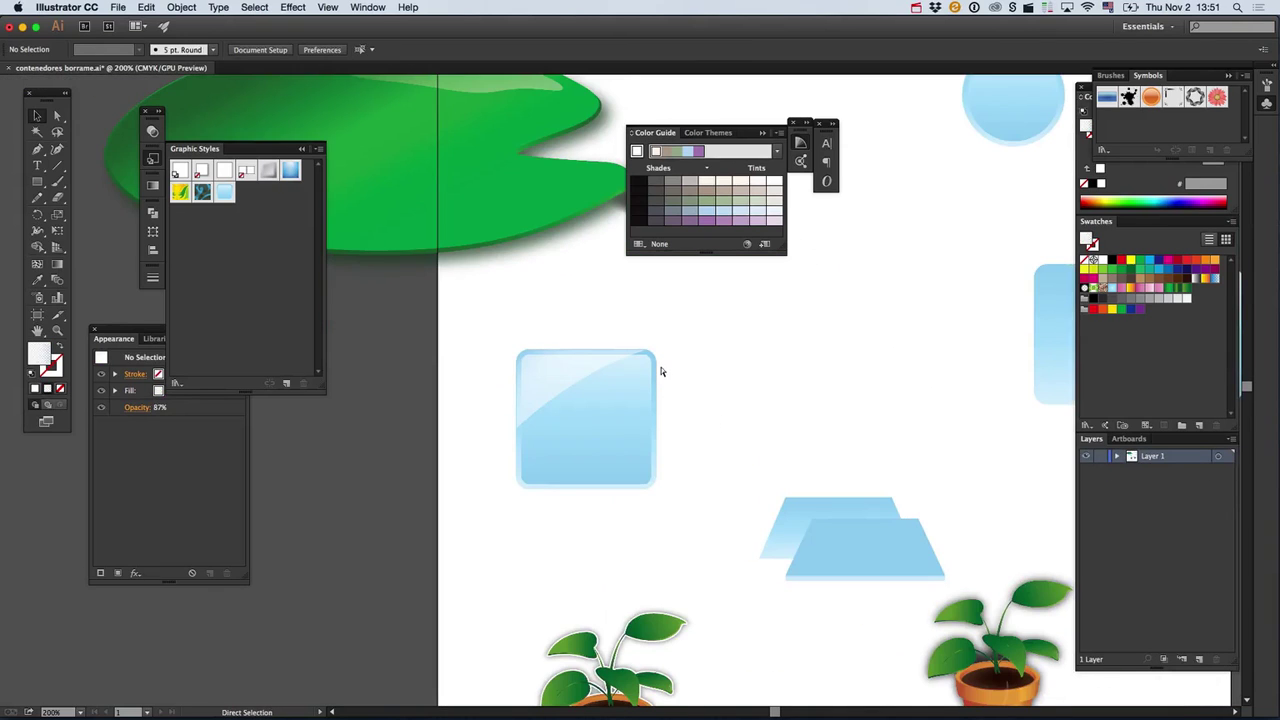
{"action": "key", "text": "ctrl+z"}
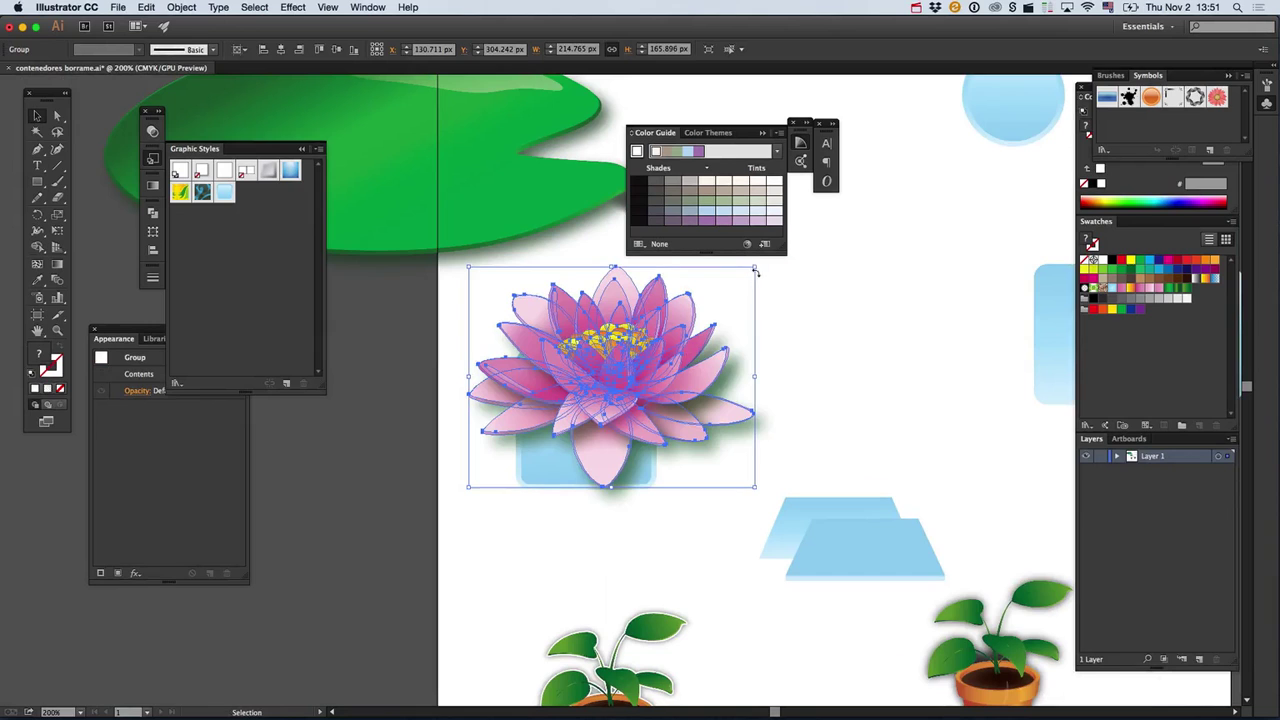
{"action": "left_click_drag", "start_coordinate": [756, 270], "coordinate": [670, 333]}
{"action": "left_click_drag", "start_coordinate": [625, 378], "coordinate": [600, 393]}
Bring the translucent curved gloss shape of the square container to the front, over the flower.
{"action": "left_click", "coordinate": [586, 368]}
{"action": "right_click", "coordinate": [588, 372]}
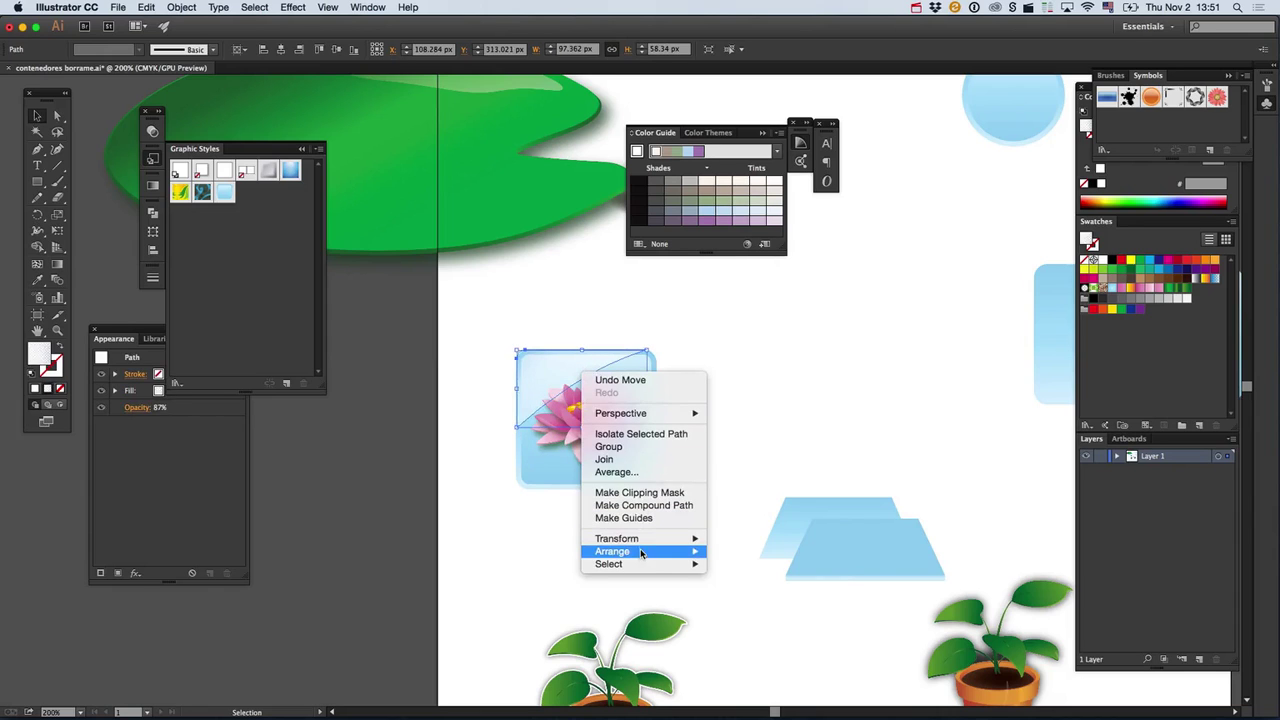
{"action": "mouse_move", "coordinate": [638, 552]}
{"action": "left_click", "coordinate": [735, 553]}
{"action": "left_click", "coordinate": [717, 386]}
Select the container square behind the flower and inspect its two fills by hiding and showing each one.
{"action": "key", "text": "z"}
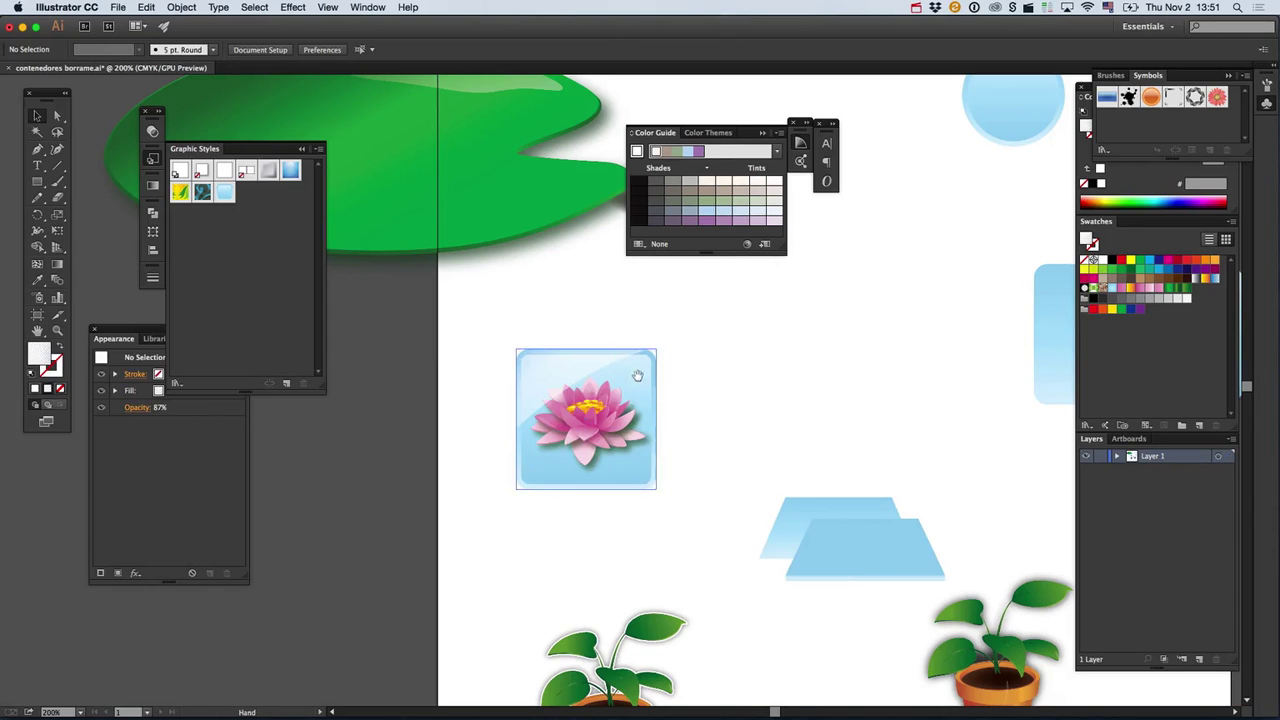
{"action": "left_click", "coordinate": [643, 380]}
{"action": "left_click", "coordinate": [644, 380]}
{"action": "key", "text": "v"}
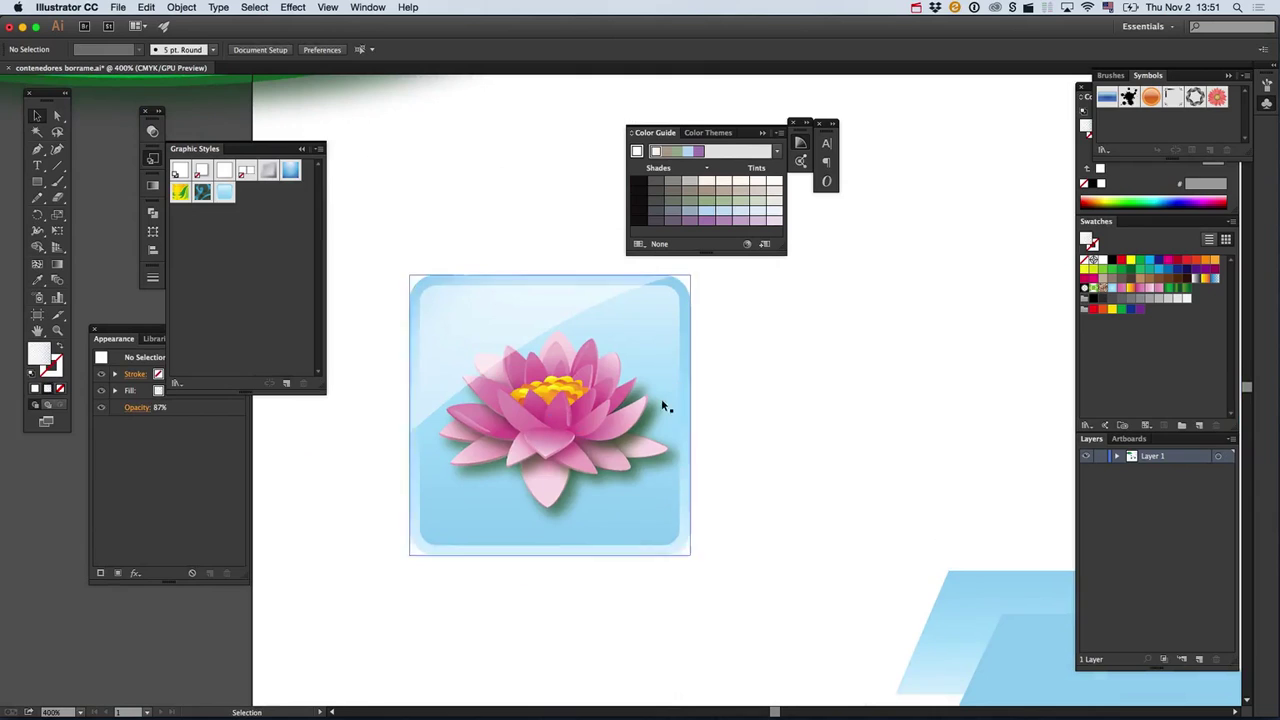
{"action": "left_click", "coordinate": [673, 309]}
{"action": "left_click", "coordinate": [182, 410]}
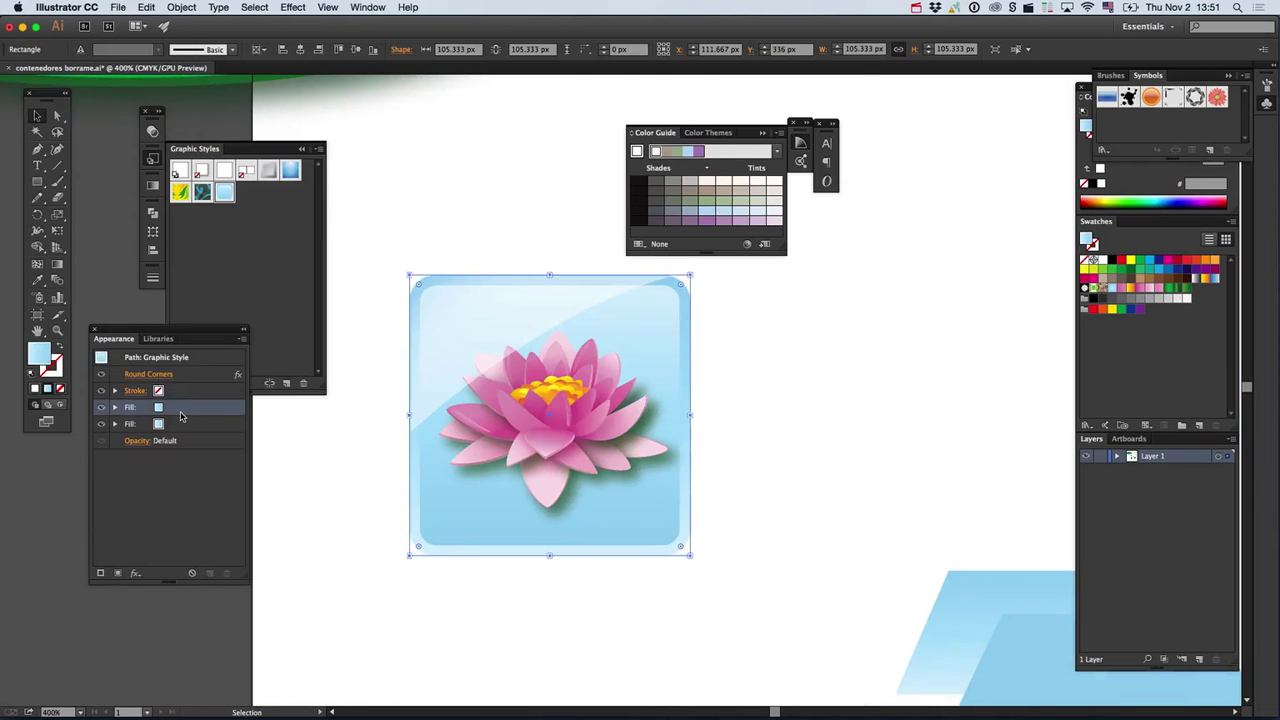
{"action": "left_click", "coordinate": [101, 407]}
{"action": "left_click", "coordinate": [101, 408]}
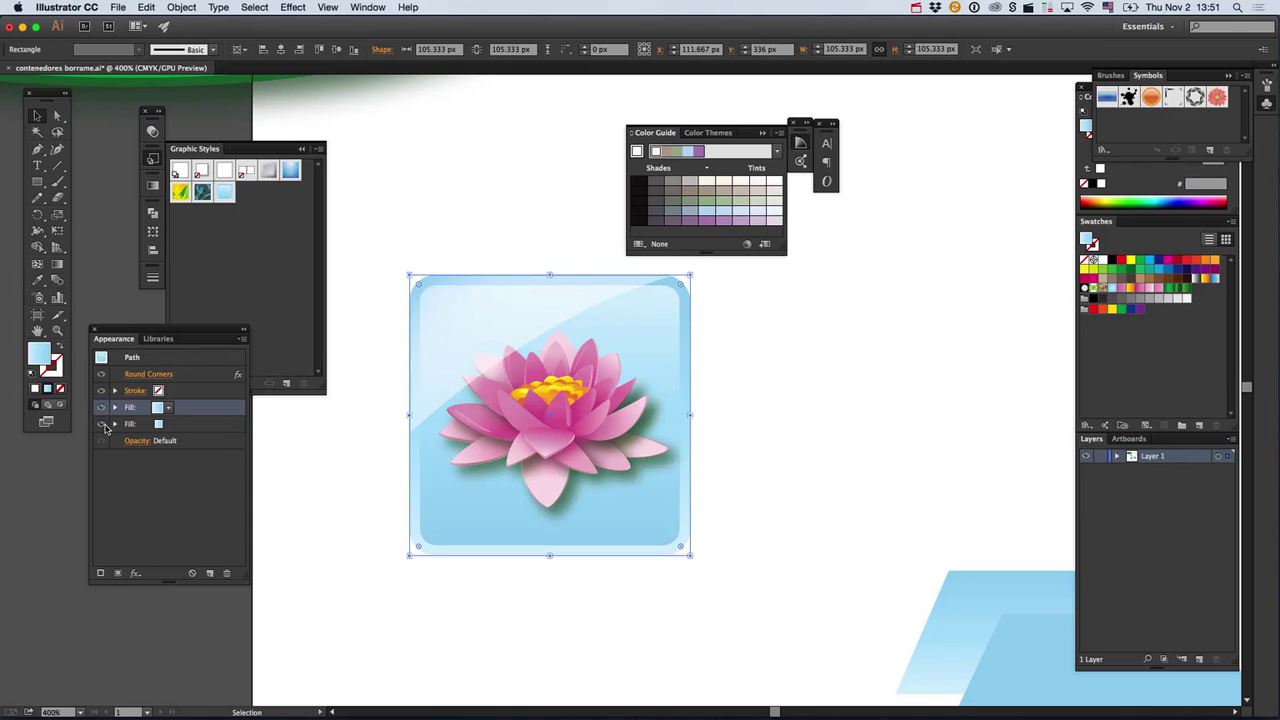
{"action": "left_click", "coordinate": [102, 425]}
{"action": "left_click", "coordinate": [102, 425]}
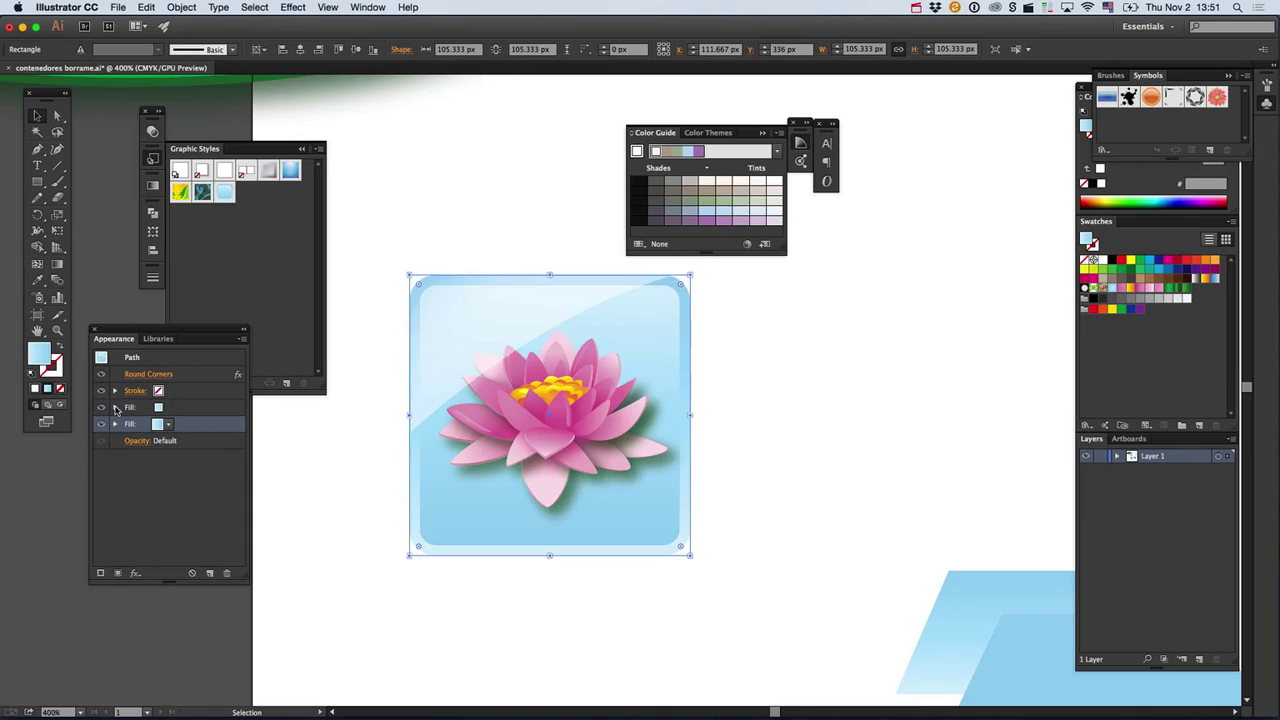
Expand both fills of the container square and toggle the upper fill's Offset Path effect off and on.
{"action": "left_click", "coordinate": [115, 408]}
{"action": "left_click", "coordinate": [101, 425]}
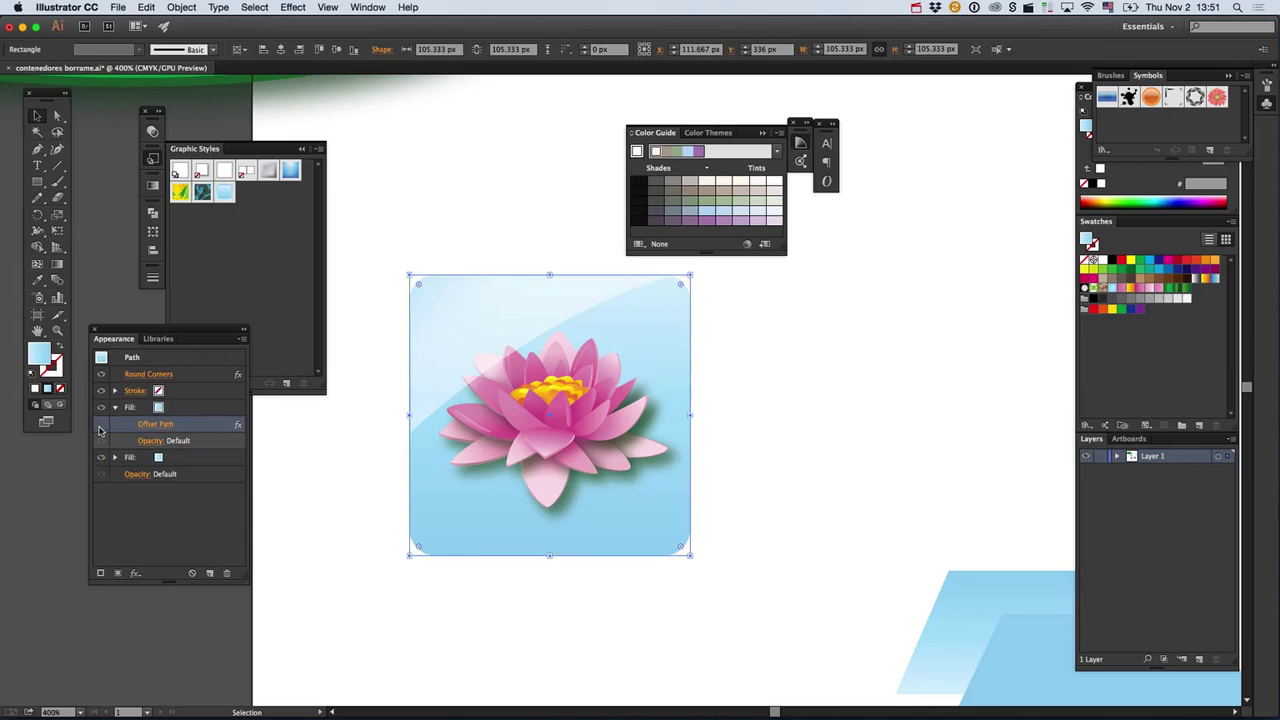
{"action": "left_click", "coordinate": [101, 425]}
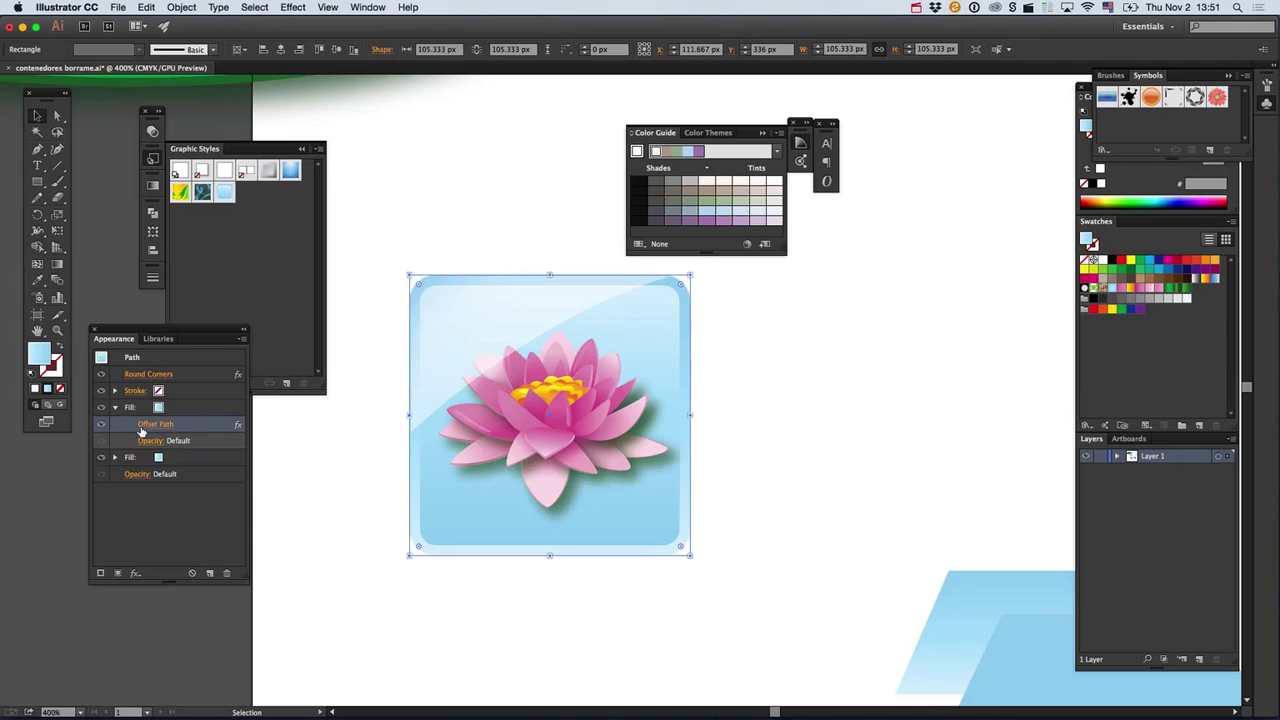
{"action": "left_click", "coordinate": [115, 458]}
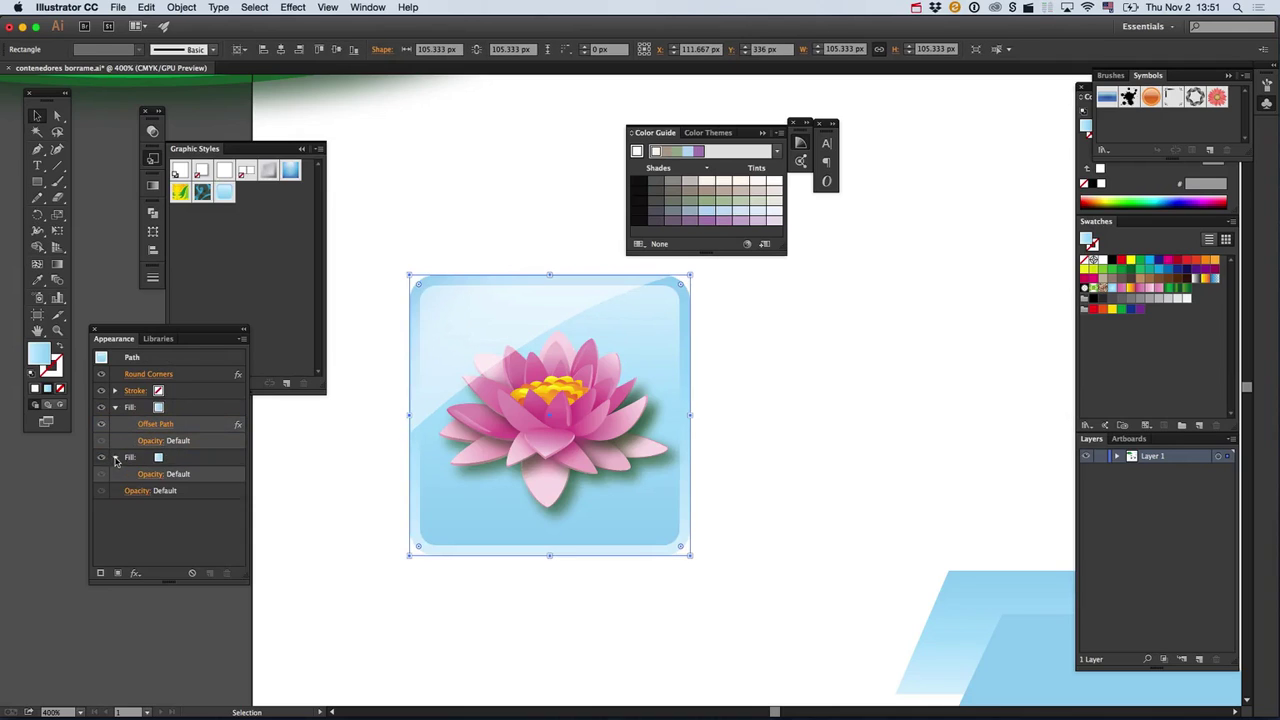
Set the Offset Path effect on the container square's upper fill to -2 px and deselect the square.
{"action": "left_click", "coordinate": [158, 424]}
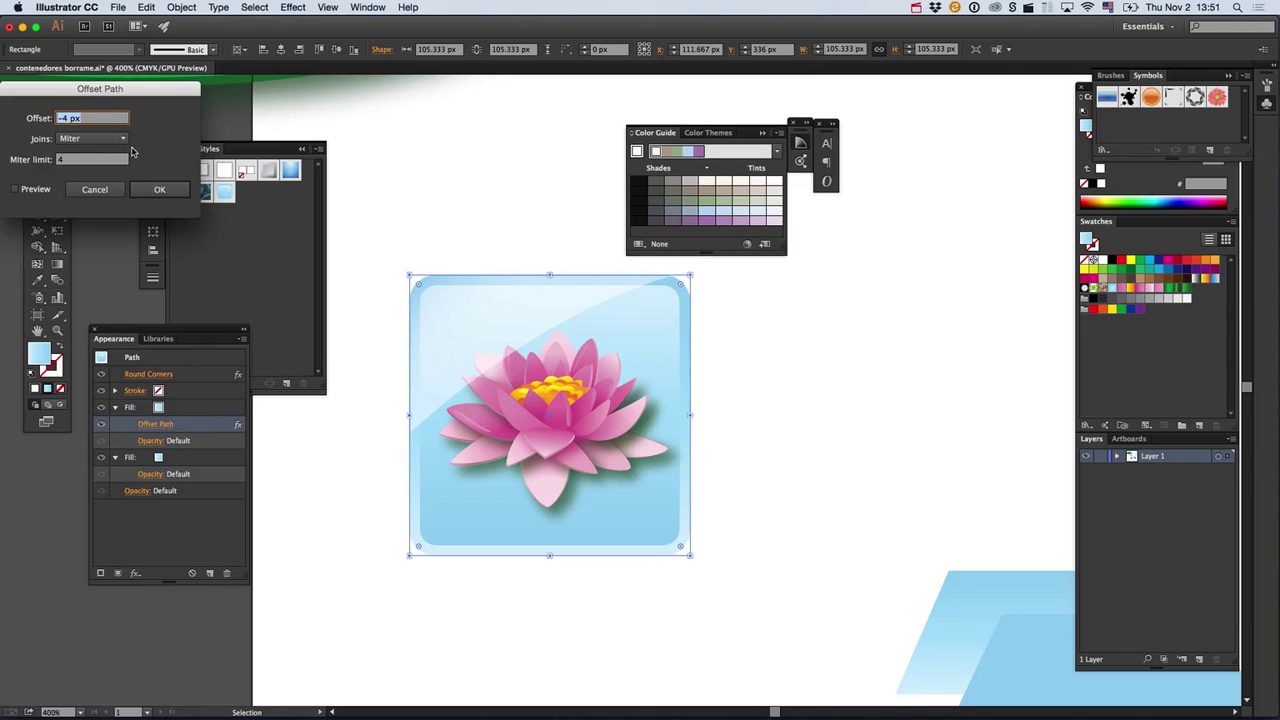
{"action": "type", "text": "-2"}
{"action": "key", "text": "Return"}
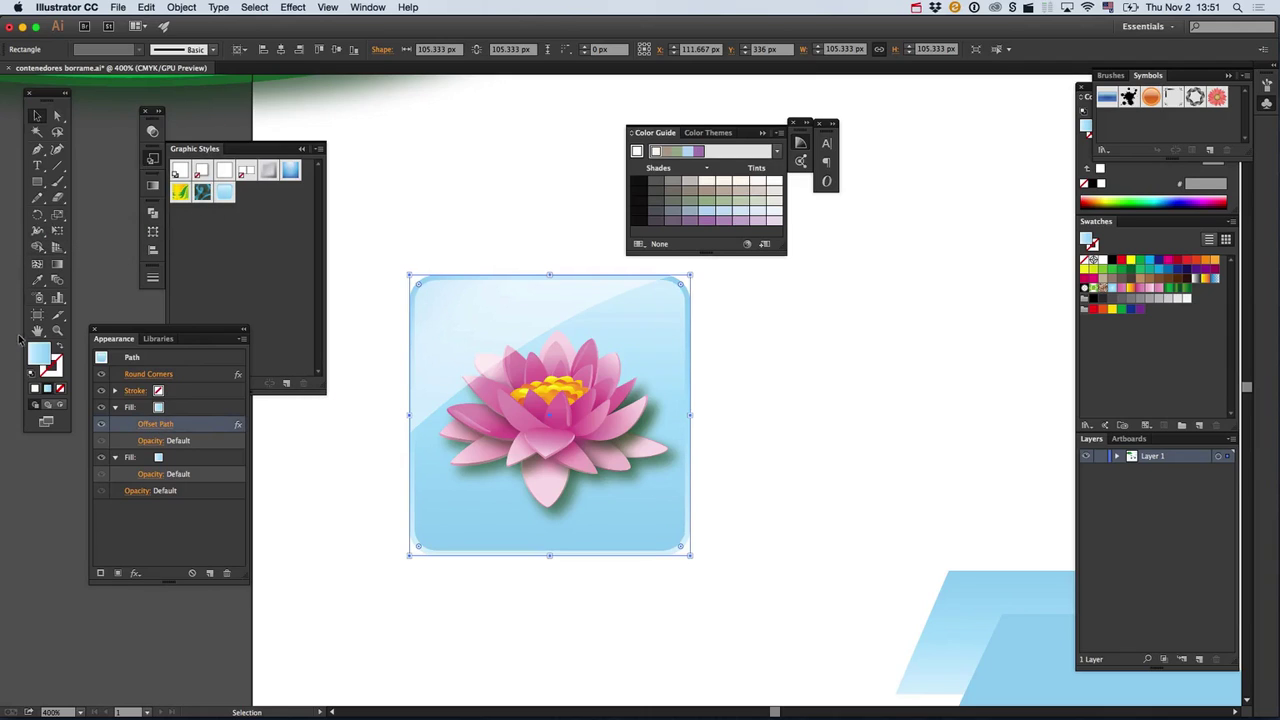
{"action": "left_click", "coordinate": [847, 512]}
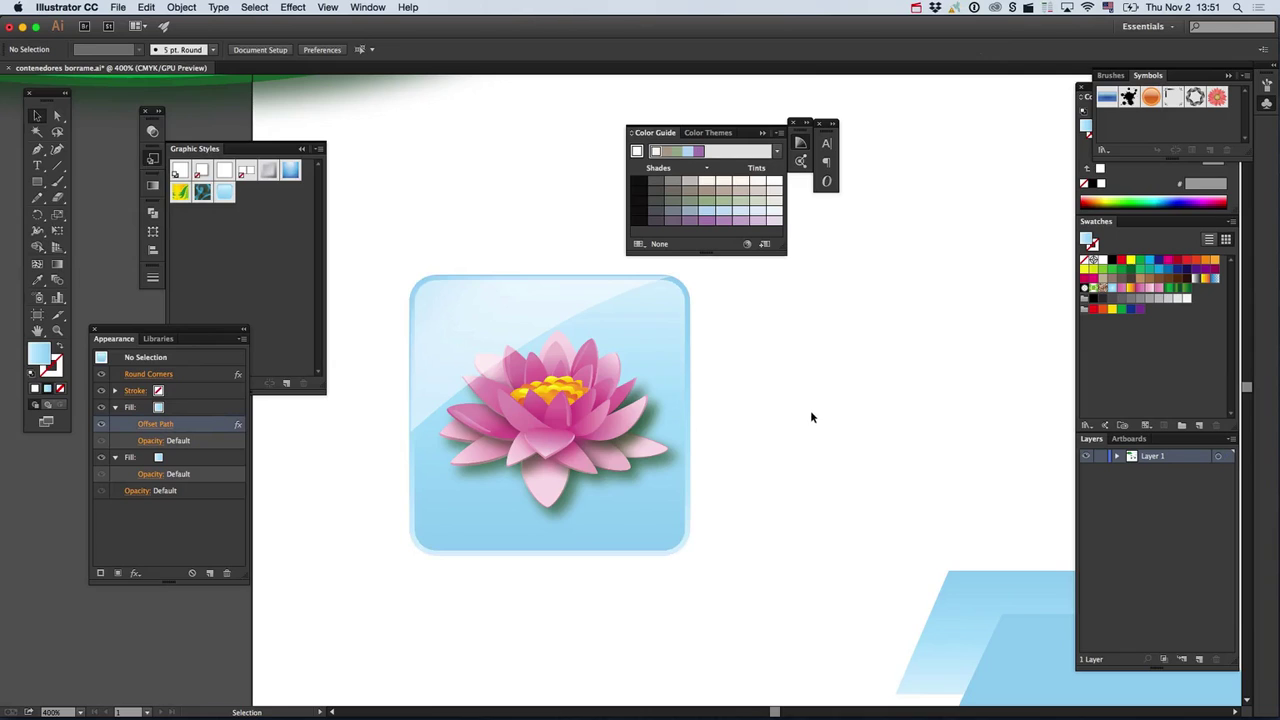
Duplicate the flower icon's container square into the empty area above the artboard.
{"action": "left_click_drag", "start_coordinate": [833, 382], "coordinate": [723, 440]}
{"action": "left_click", "coordinate": [780, 403], "text": "alt+super"}
{"action": "left_click", "coordinate": [780, 403], "text": "alt+super"}
{"action": "left_click", "coordinate": [780, 403], "text": "alt+super"}
{"action": "left_click_drag", "start_coordinate": [618, 345], "coordinate": [654, 455]}
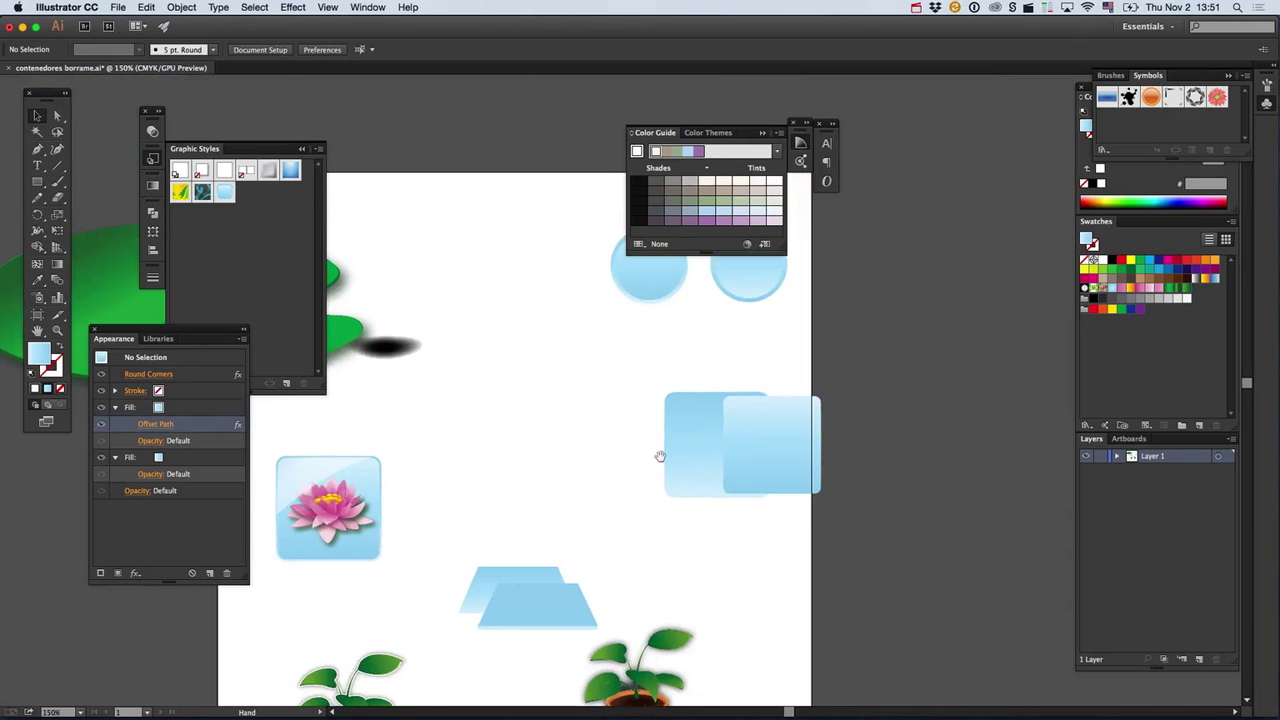
{"action": "left_click", "coordinate": [374, 479]}
{"action": "left_click_drag", "start_coordinate": [372, 481], "coordinate": [481, 102]}
{"action": "left_click_drag", "start_coordinate": [568, 152], "coordinate": [586, 660]}
Move the anchor points of the duplicated square with the Direct Selection tool to reshape it into a long, shallow horizontal bar.
{"action": "left_click", "coordinate": [577, 615], "text": "super"}
{"action": "left_click", "coordinate": [538, 416], "text": "super"}
{"action": "key", "text": "a"}
{"action": "left_click_drag", "start_coordinate": [711, 254], "coordinate": [735, 225]}
{"action": "left_click", "coordinate": [802, 146]}
{"action": "left_click_drag", "start_coordinate": [636, 252], "coordinate": [736, 566]}
{"action": "left_click_drag", "start_coordinate": [642, 498], "coordinate": [1028, 494]}
{"action": "left_click_drag", "start_coordinate": [1039, 521], "coordinate": [443, 358]}
{"action": "left_click", "coordinate": [620, 258]}
{"action": "key", "text": "v"}
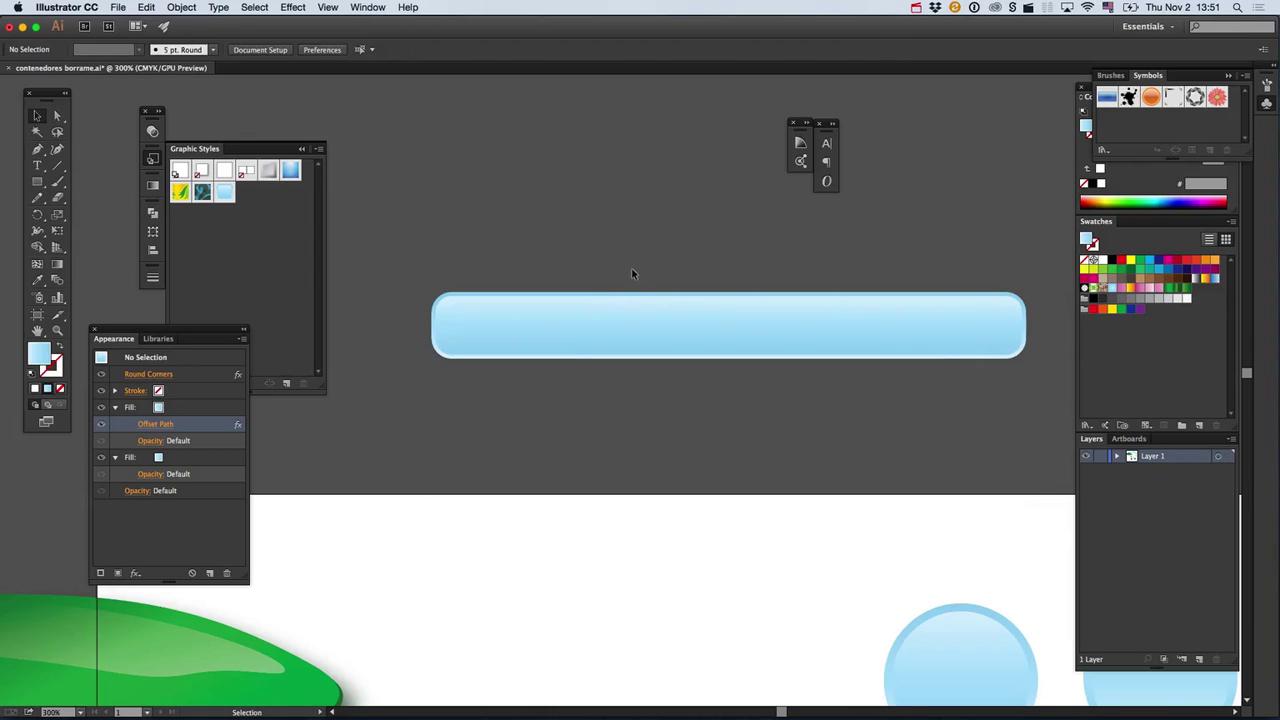
Add the point text INICIO above the light blue bar.
{"action": "key", "text": "super+minus"}
{"action": "key", "text": "t"}
{"action": "left_click", "coordinate": [676, 308]}
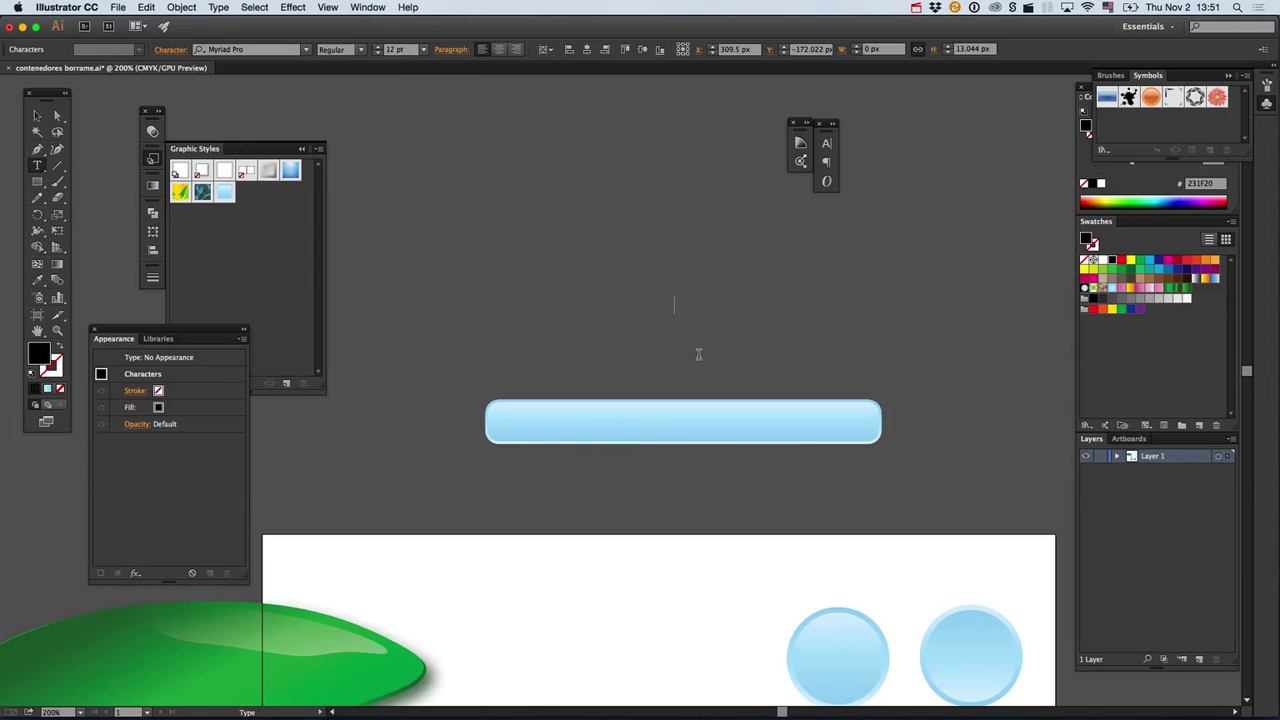
{"action": "type", "text": "INICIO"}
{"action": "key", "text": "Escape"}
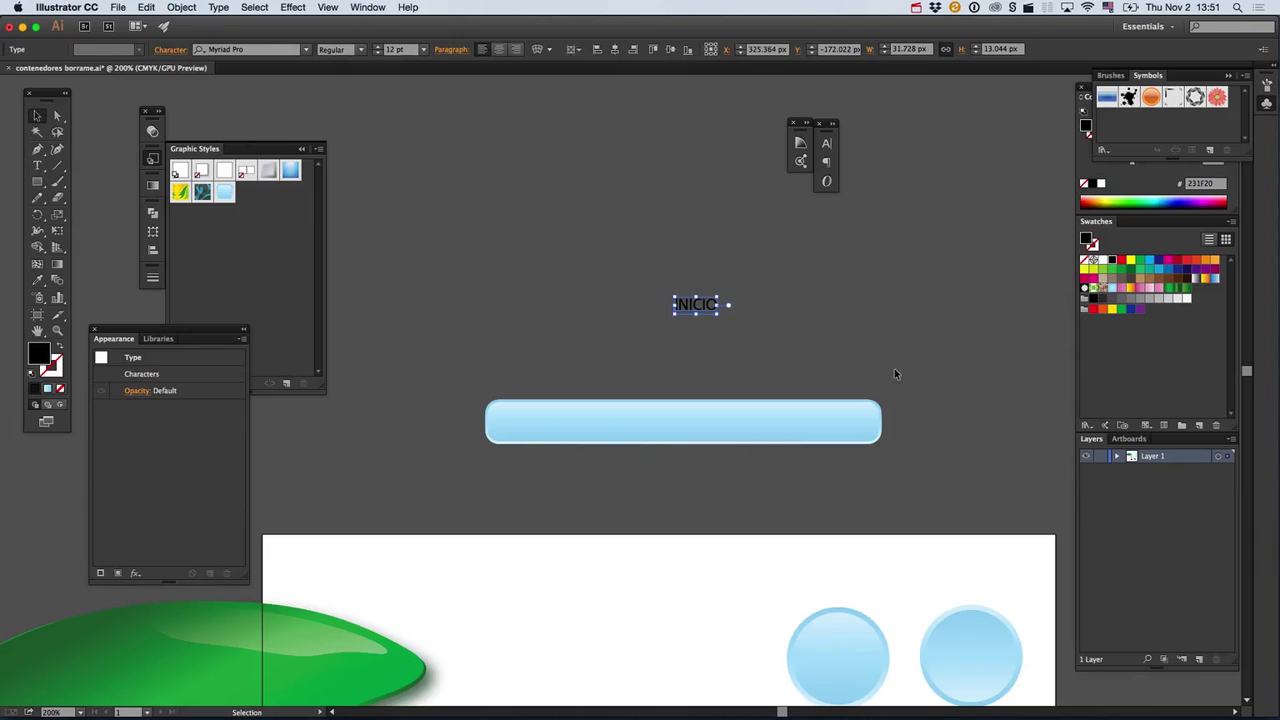
Set the INICIO text to Bold SemiCondensed Italic with a white fill and no stroke.
{"action": "left_click", "coordinate": [361, 49]}
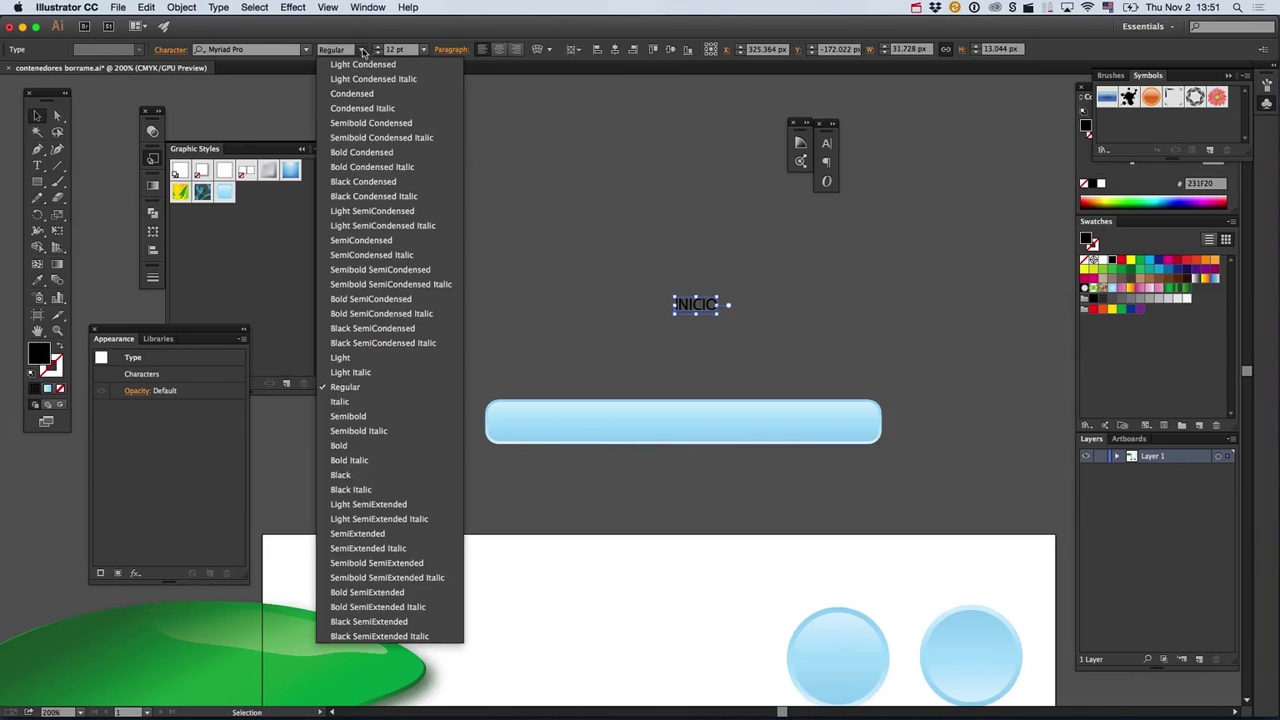
{"action": "left_click", "coordinate": [367, 151]}
{"action": "left_click", "coordinate": [361, 49]}
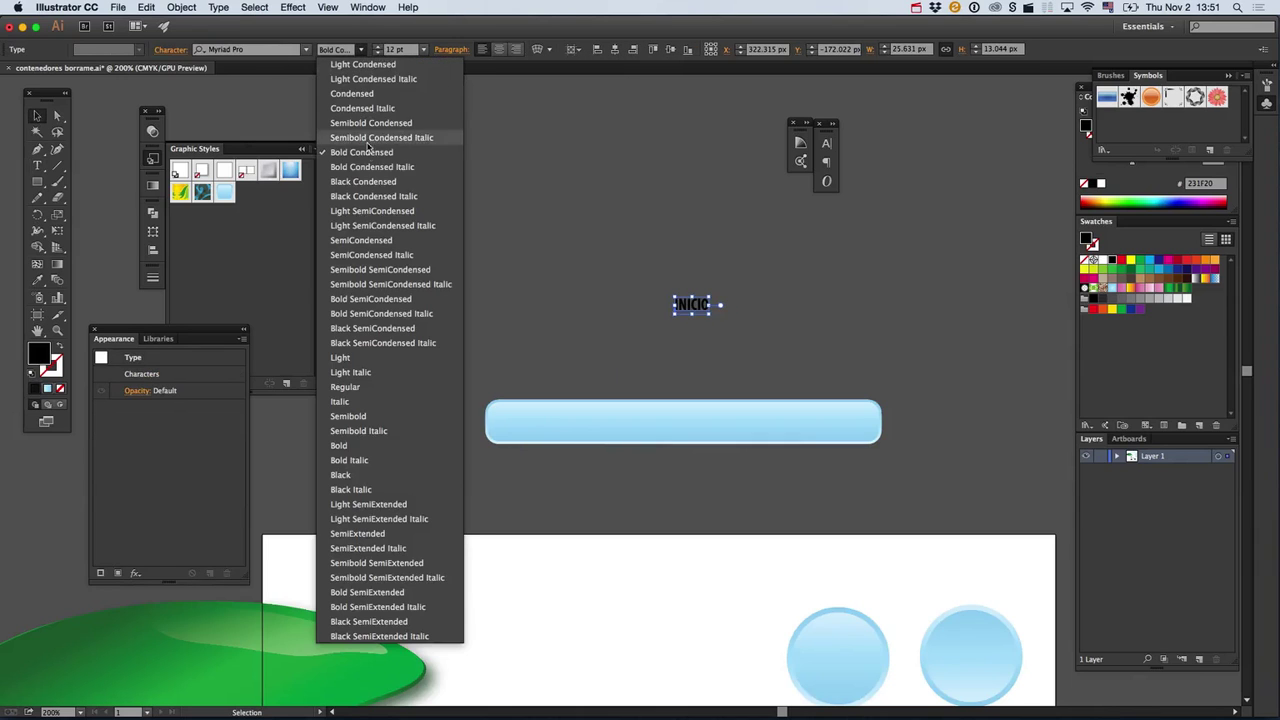
{"action": "left_click", "coordinate": [371, 299]}
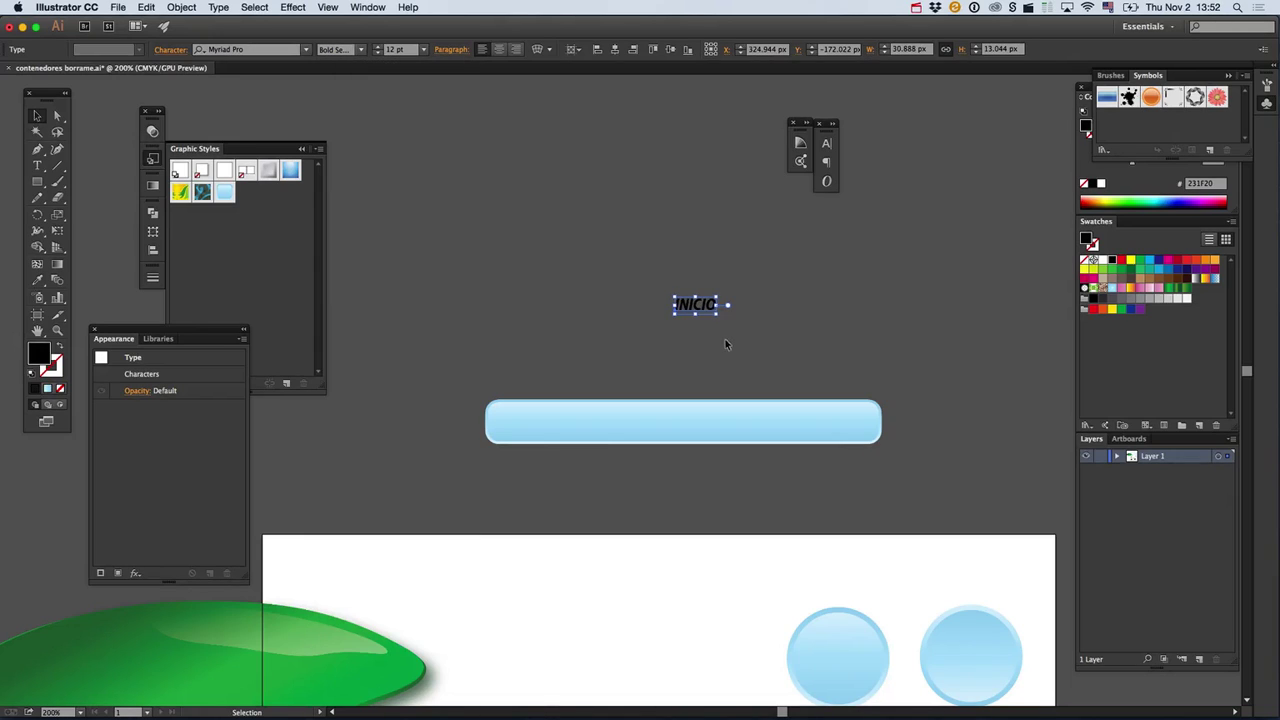
{"action": "key", "text": "d"}
{"action": "key", "text": "x"}
{"action": "key", "text": "slash"}
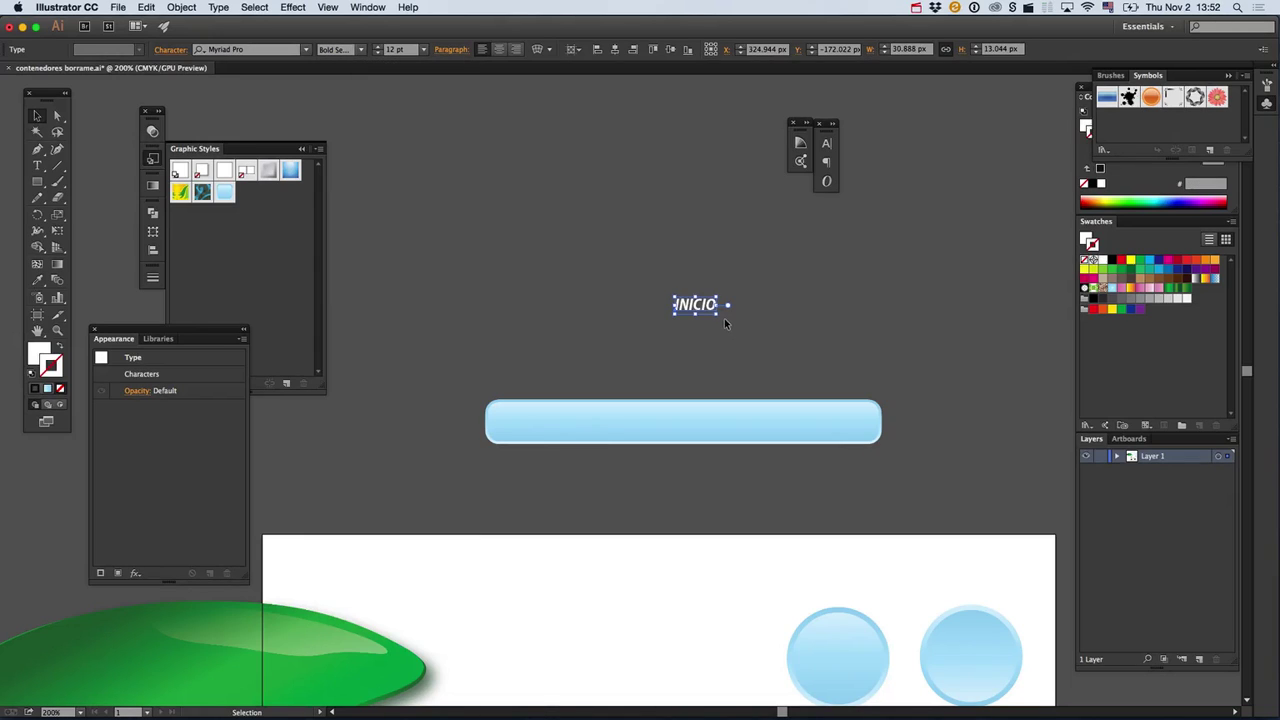
Place the INICIO text over the left end of the bar and shorten the bar to a button about 69 px wide.
{"action": "left_click_drag", "start_coordinate": [718, 308], "coordinate": [551, 427]}
{"action": "left_click", "coordinate": [815, 358]}
{"action": "key", "text": "a"}
{"action": "left_click_drag", "start_coordinate": [839, 352], "coordinate": [577, 437]}
{"action": "left_click", "coordinate": [605, 377]}
{"action": "left_click_drag", "start_coordinate": [605, 377], "coordinate": [654, 380]}
{"action": "key", "text": "v"}
Nudge the INICIO text horizontally to centre it inside the button.
{"action": "left_click", "coordinate": [530, 485]}
{"action": "key", "text": "shift+Left"}
{"action": "key", "text": "shift+Left"}
{"action": "key", "text": "shift+Right"}
{"action": "key", "text": "shift+Right"}
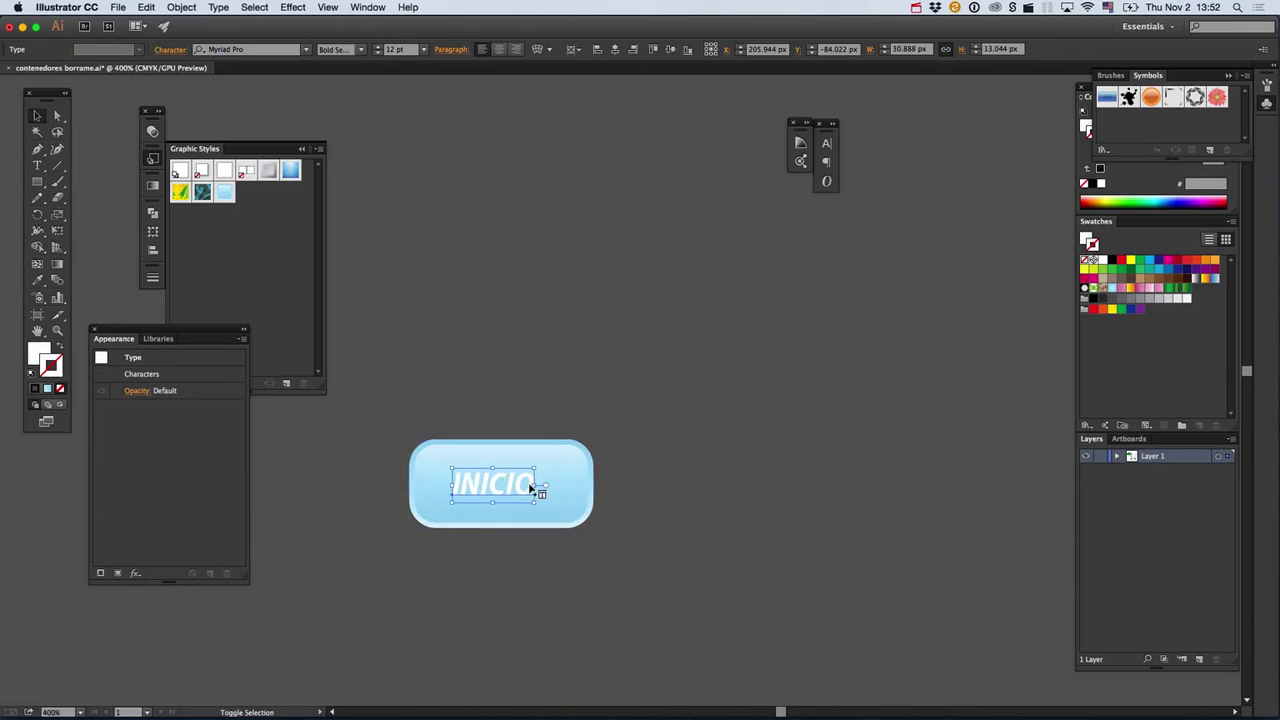
{"action": "key", "text": "Left"}
{"action": "key", "text": "Left"}
{"action": "key", "text": "Left"}
{"action": "key", "text": "Left"}
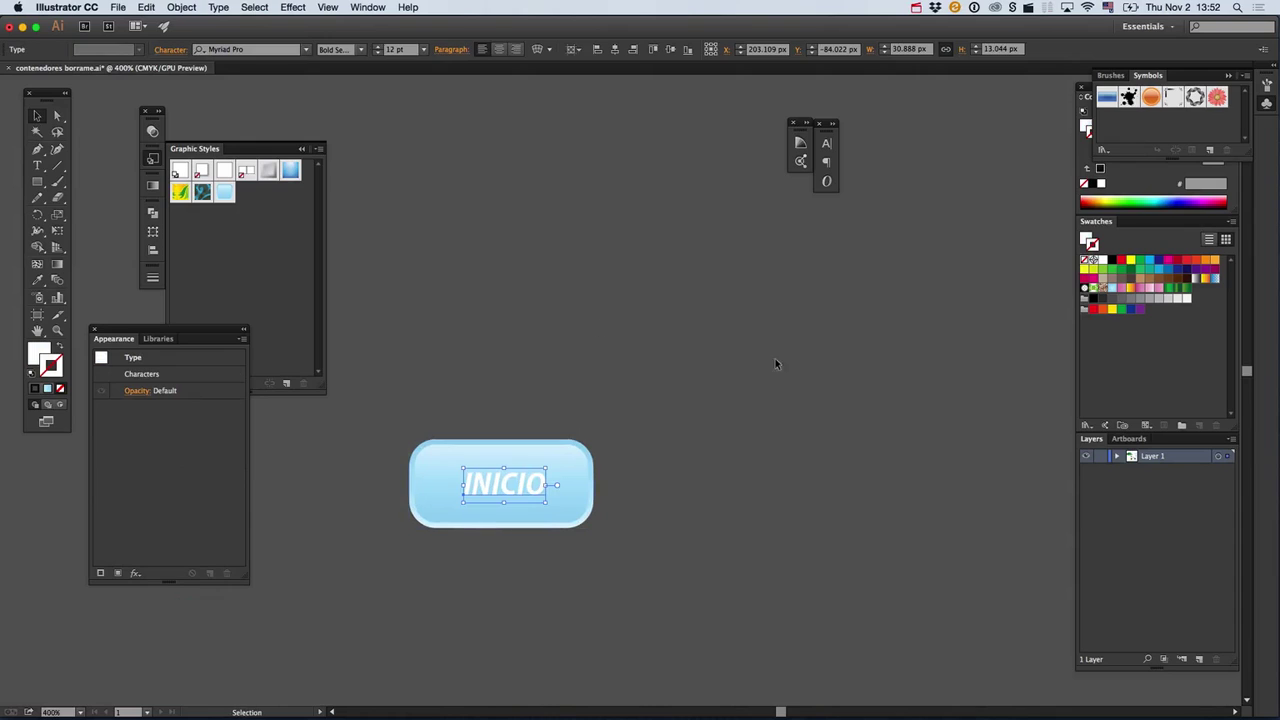
Try a light grey C=0 M=0 Y=0 K=20 stroke on the INICIO text, remove it and deselect the text.
{"action": "left_click", "coordinate": [1169, 299]}
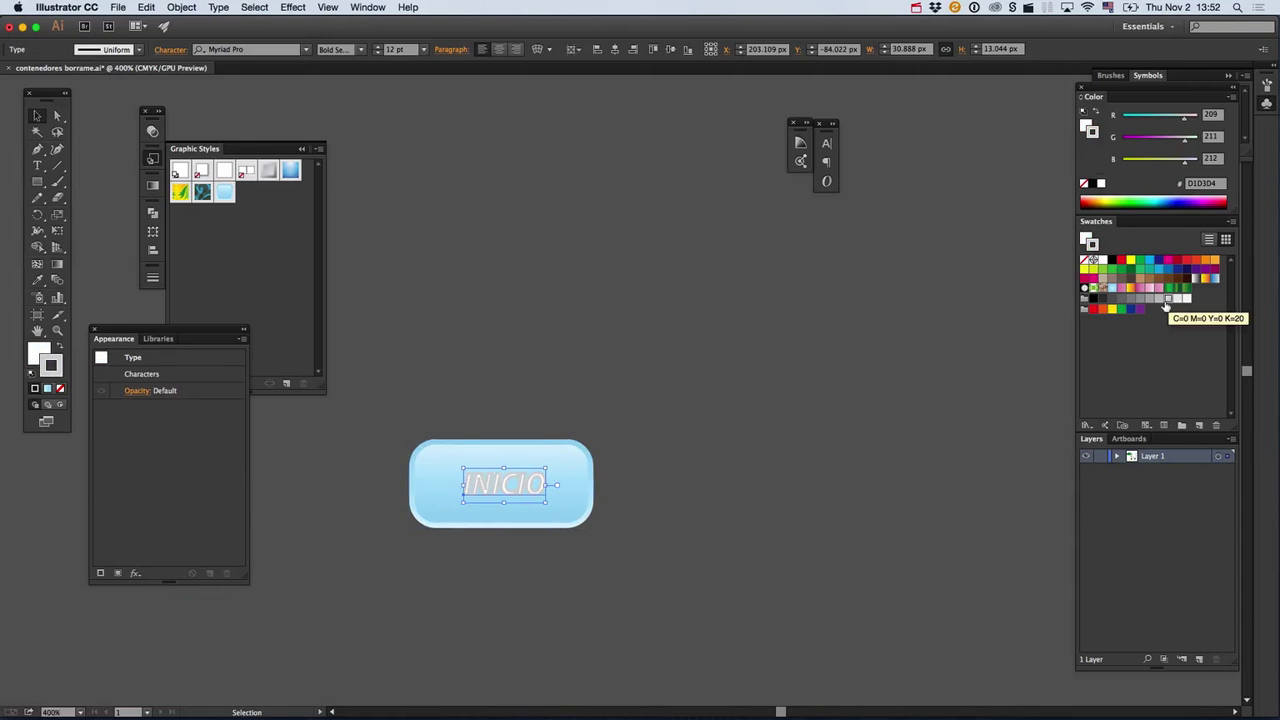
{"action": "key", "text": "x"}
{"action": "key", "text": "x"}
{"action": "key", "text": "slash"}
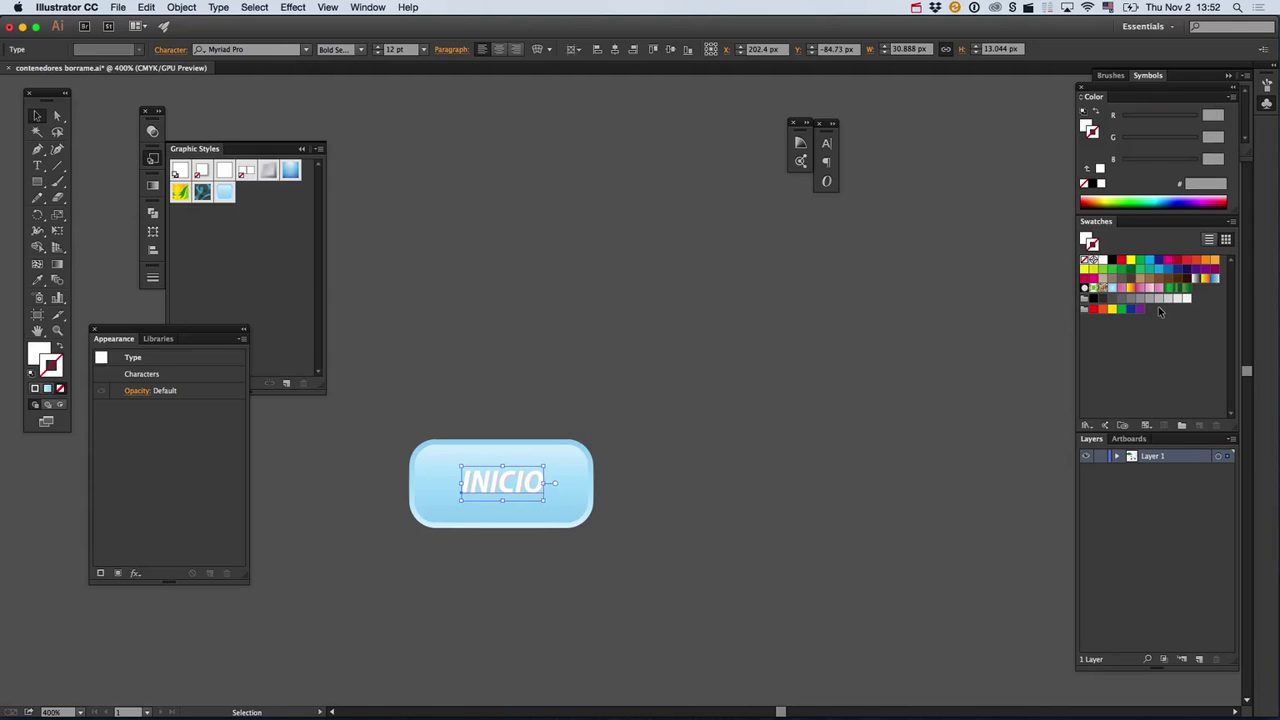
{"action": "left_click", "coordinate": [909, 424]}
{"action": "left_click", "coordinate": [705, 391], "text": "alt+super"}
{"action": "left_click", "coordinate": [690, 393], "text": "alt+super"}
{"action": "left_click", "coordinate": [654, 392], "text": "super"}
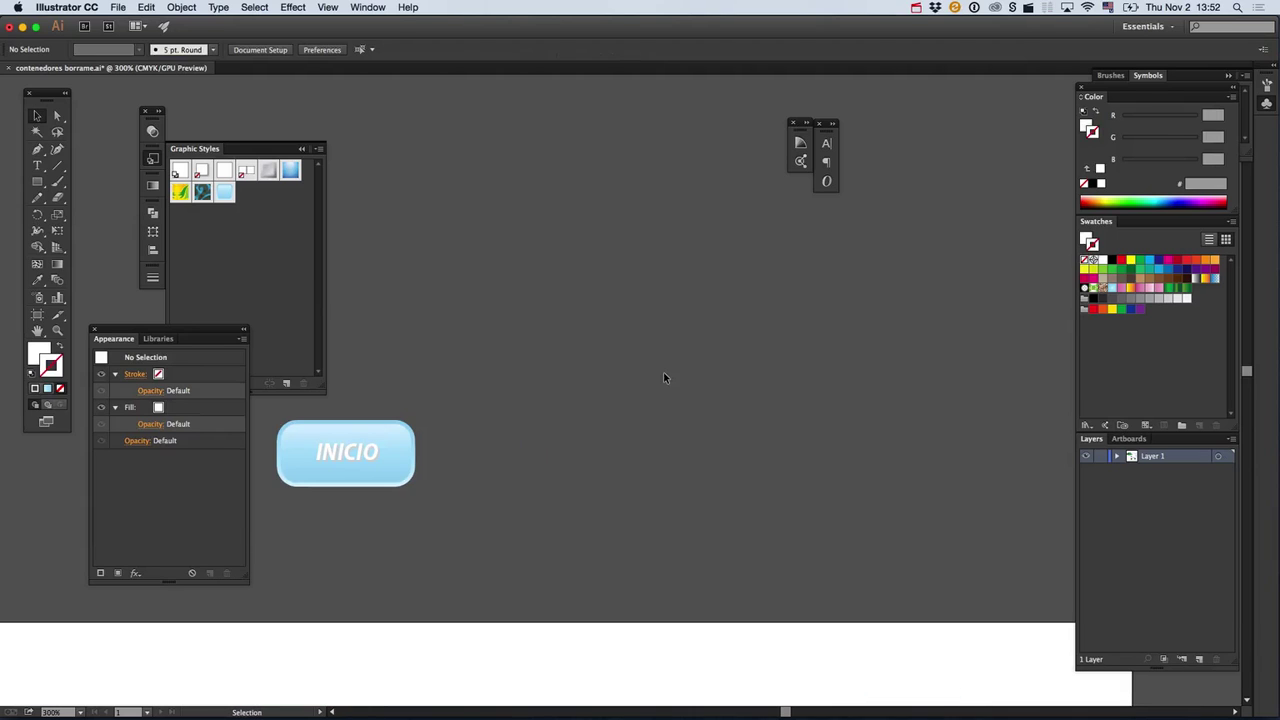
Try a blue 0900FF and a cyan 09FFFF fill on the INICIO text, comparing the versions by undoing and redoing.
{"action": "left_click", "coordinate": [328, 461]}
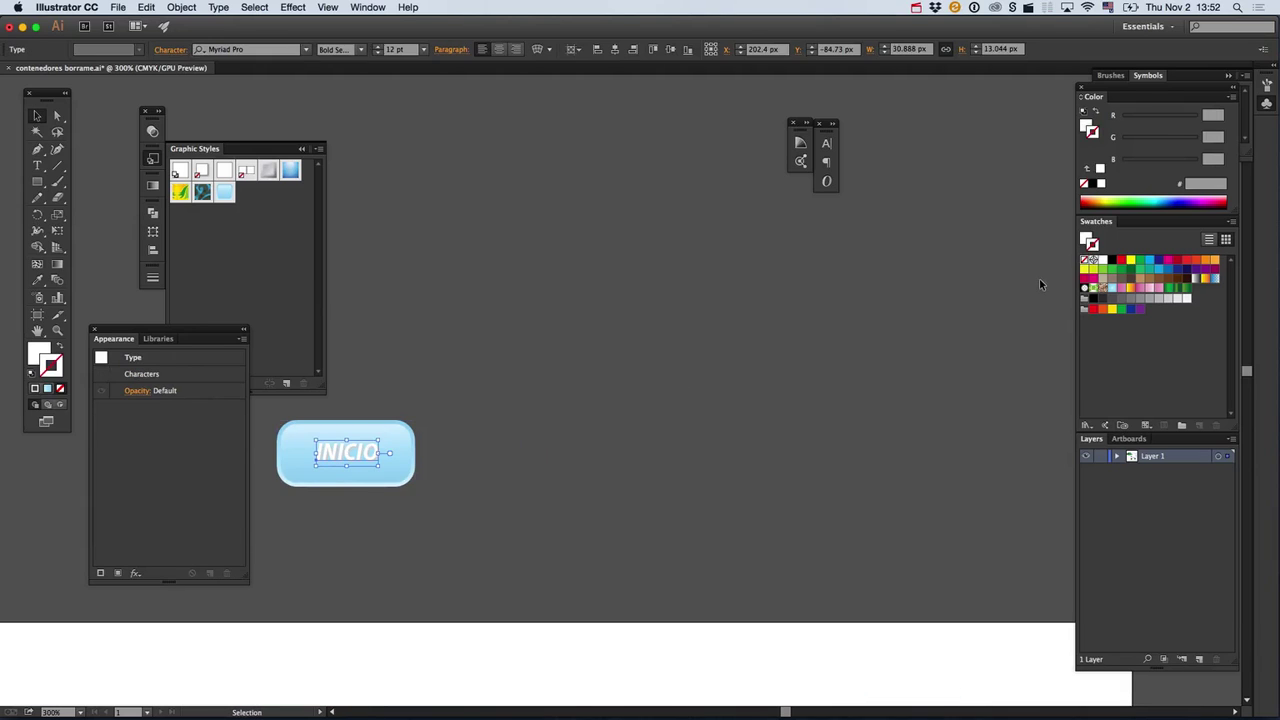
{"action": "left_click_drag", "start_coordinate": [1196, 120], "coordinate": [1108, 145]}
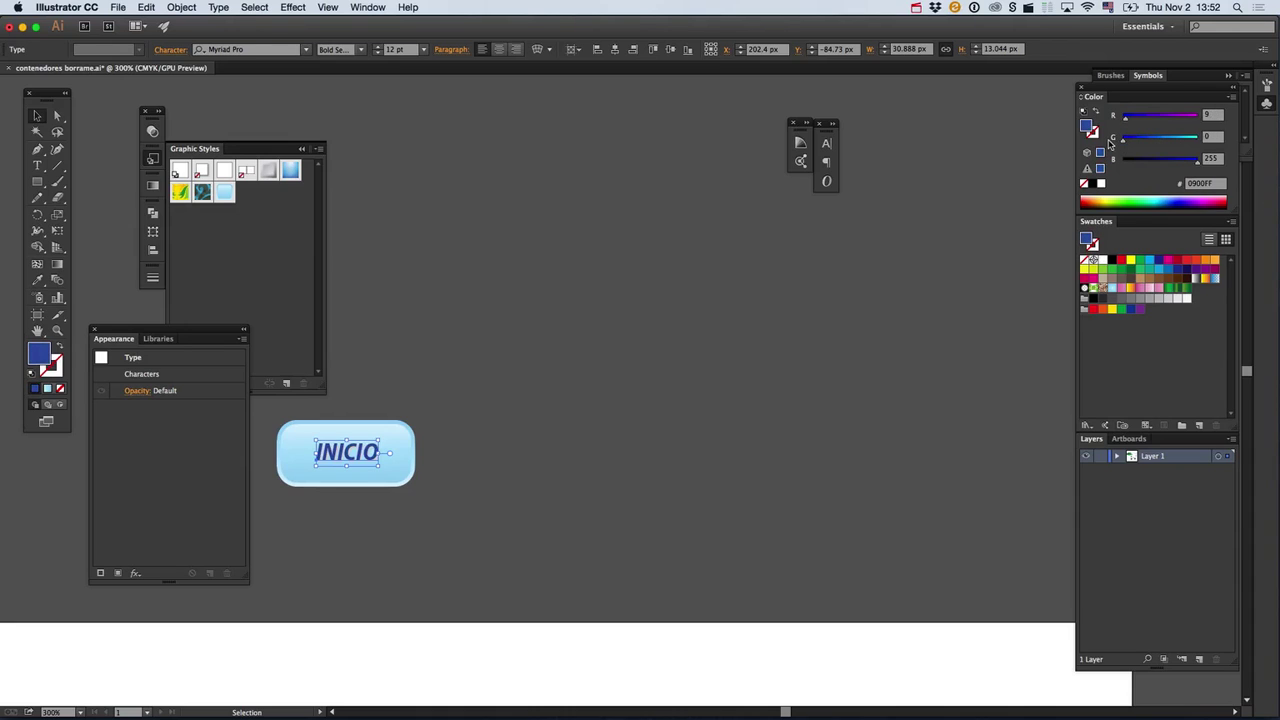
{"action": "left_click", "coordinate": [890, 375]}
{"action": "left_click", "coordinate": [355, 452]}
{"action": "left_click_drag", "start_coordinate": [1125, 137], "coordinate": [1207, 141]}
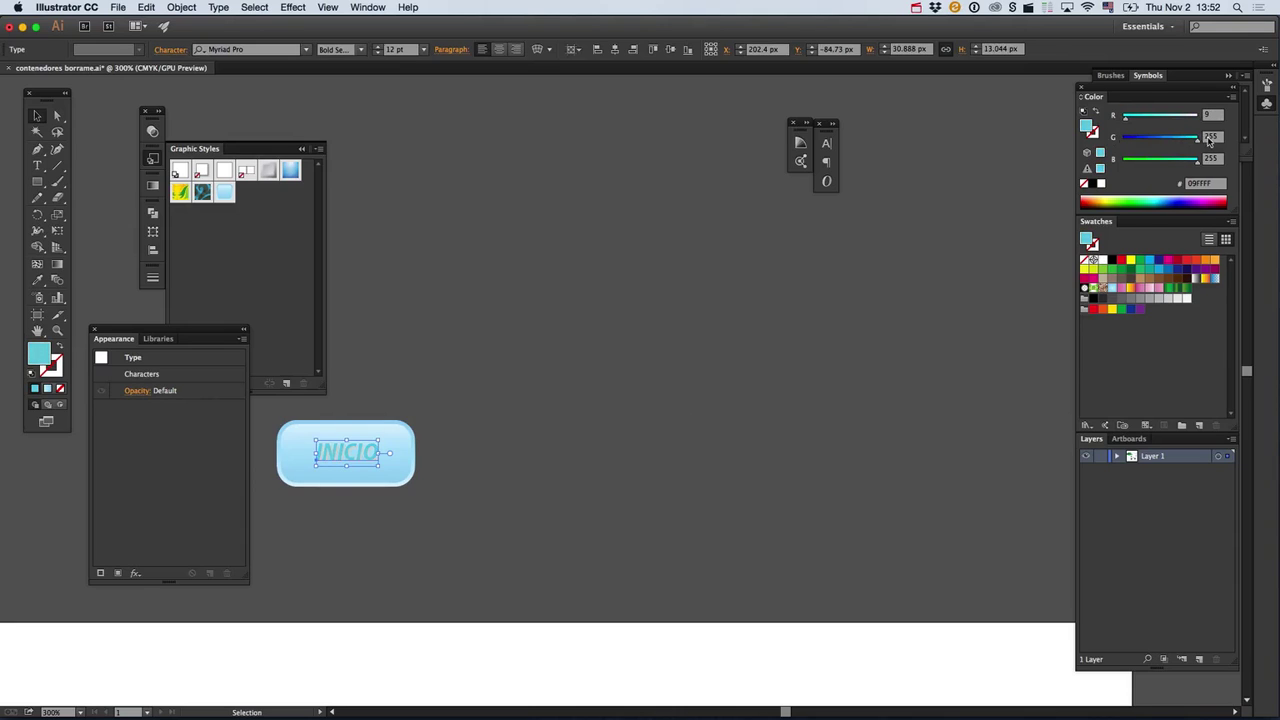
{"action": "left_click", "coordinate": [766, 234]}
{"action": "key", "text": "super+z"}
{"action": "key", "text": "super+z"}
{"action": "key", "text": "super+shift+z"}
{"action": "key", "text": "super+shift+z"}
{"action": "key", "text": "super+shift+z"}
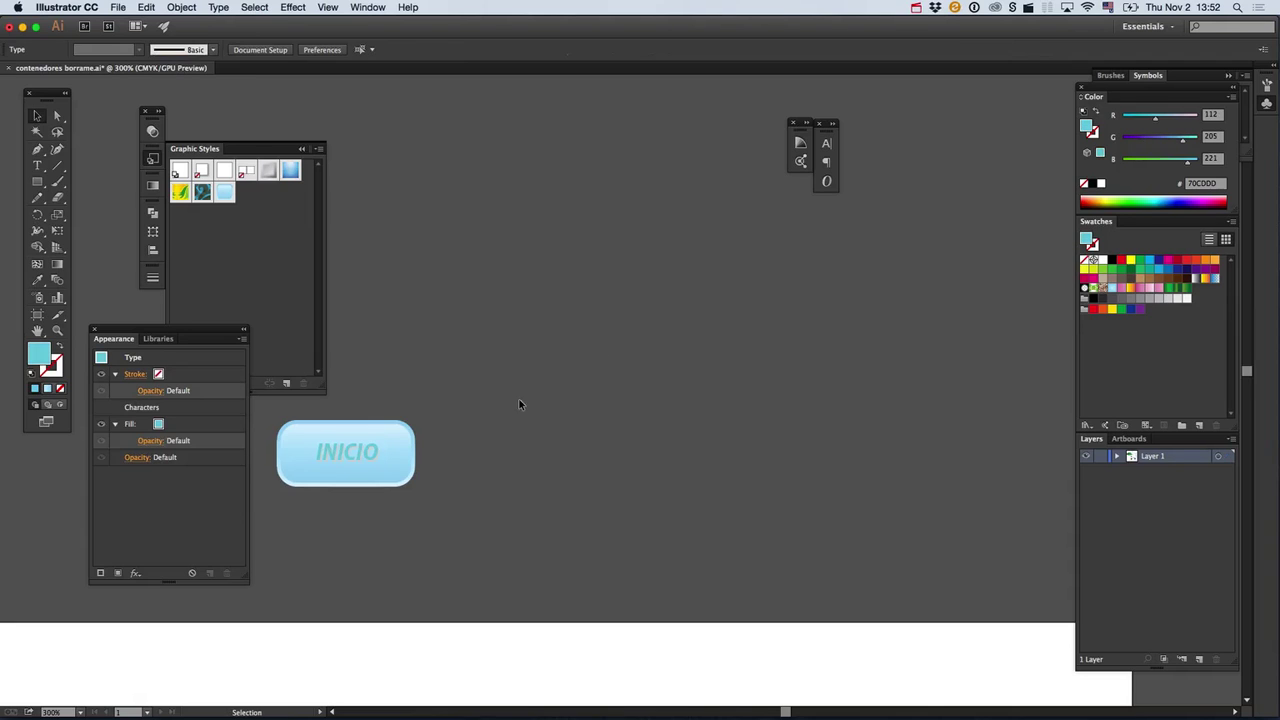
Try a 2 px radius in the button rectangle's Round Corners effect.
{"action": "left_click", "coordinate": [407, 431]}
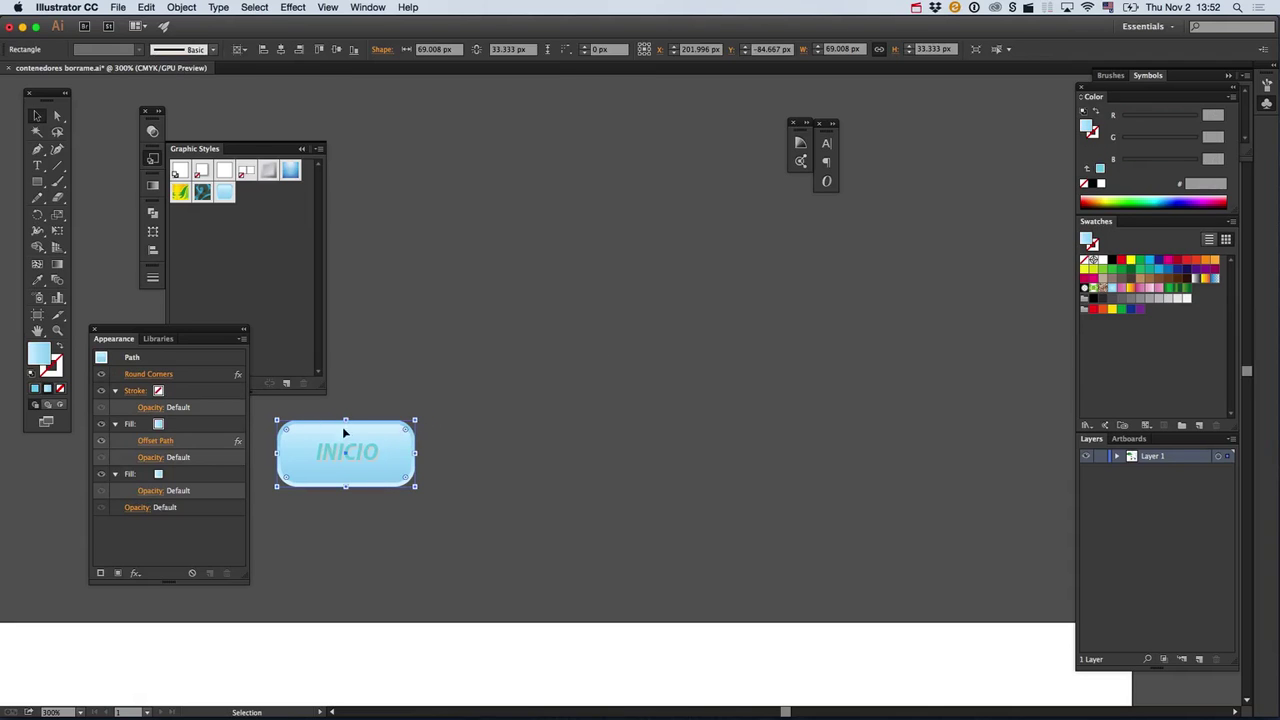
{"action": "left_click", "coordinate": [168, 374]}
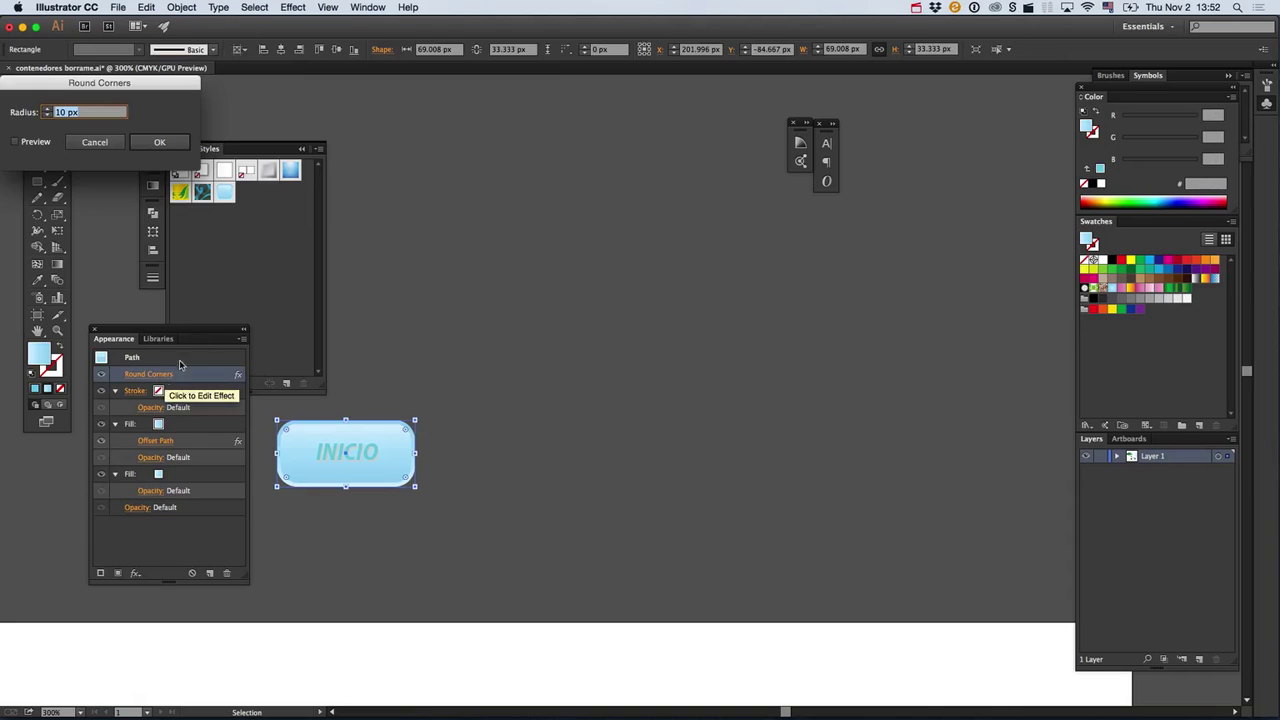
{"action": "type", "text": "2"}
{"action": "key", "text": "Return"}
{"action": "left_click", "coordinate": [600, 334]}
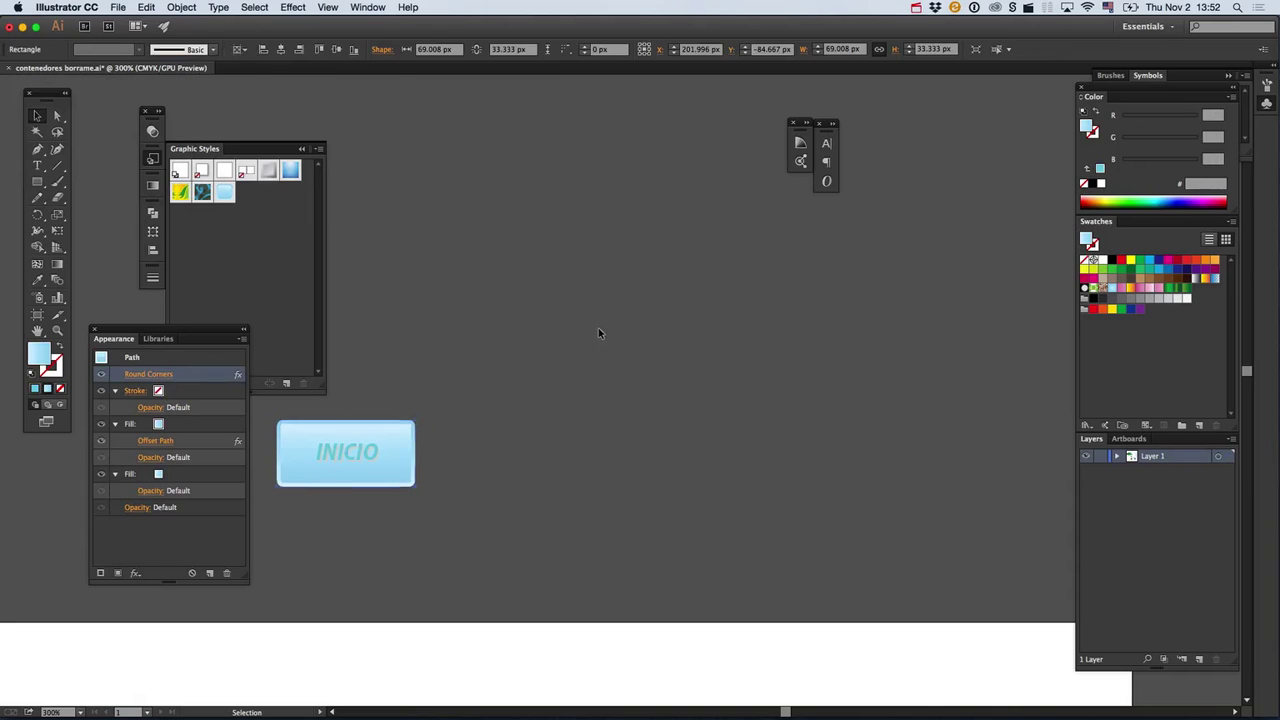
Undo the button's corner radius change and the INICIO text's recolouring, leaving nothing selected.
{"action": "left_click", "coordinate": [650, 401]}
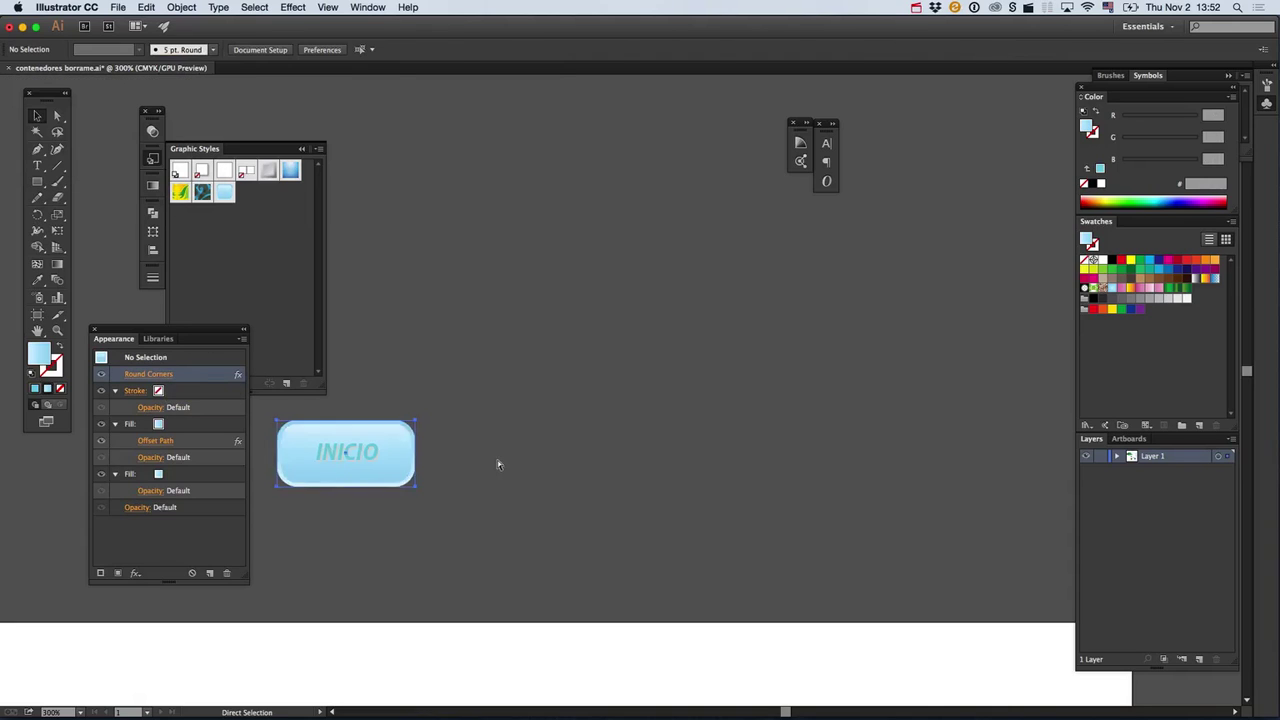
{"action": "key", "text": "super+z"}
{"action": "key", "text": "super+z"}
{"action": "key", "text": "super+z"}
{"action": "key", "text": "super+z"}
{"action": "left_click", "coordinate": [680, 438]}
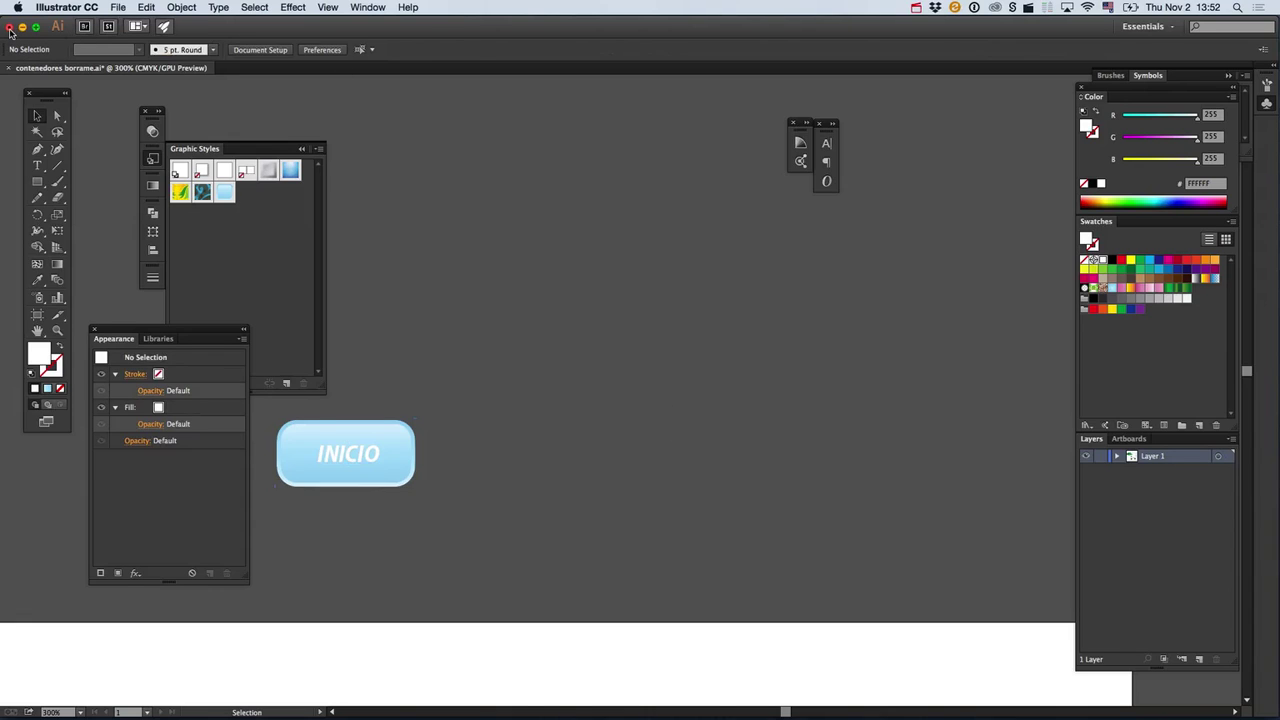
{"action": "mouse_move", "coordinate": [490, 712]}
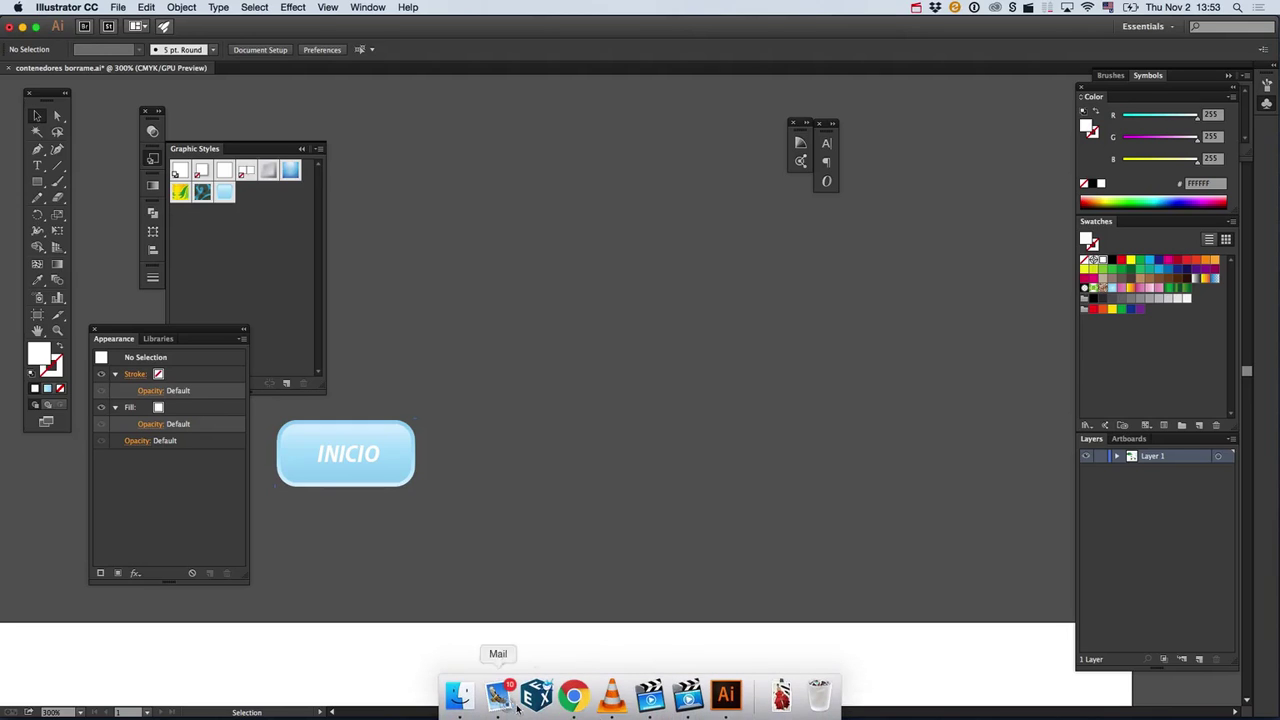
{"action": "left_click", "coordinate": [570, 700]}
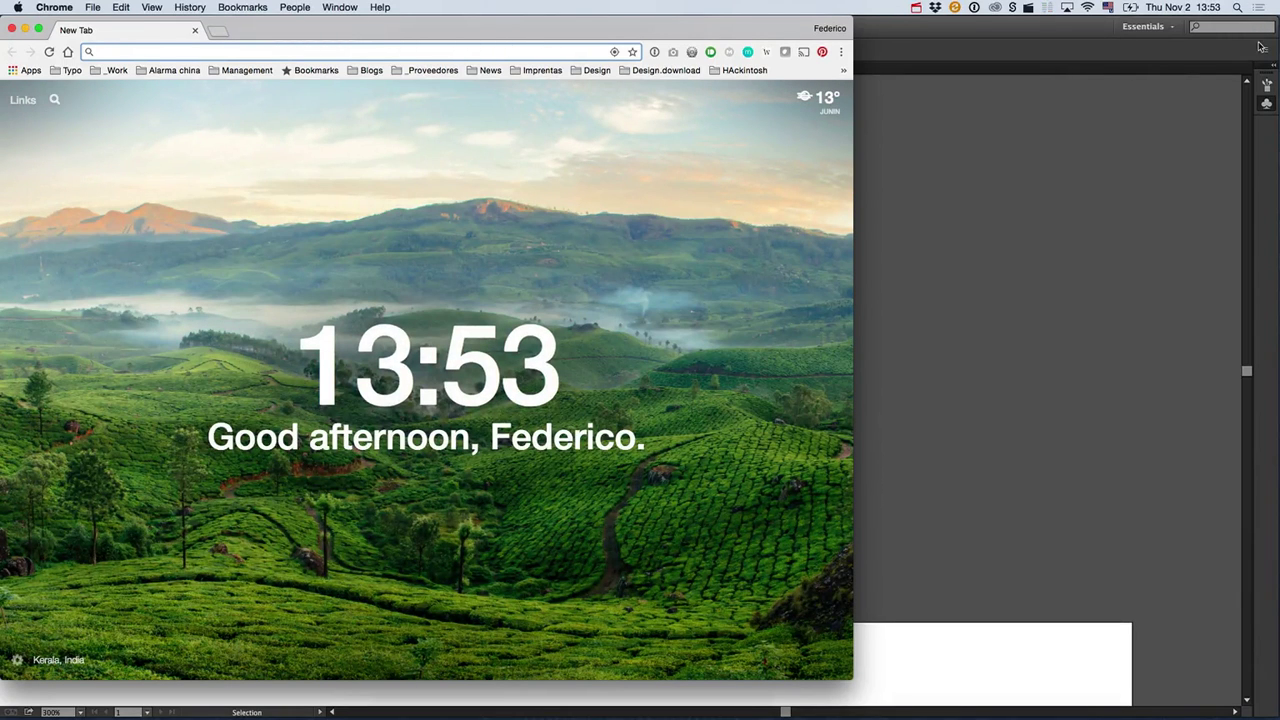
{"action": "left_click", "coordinate": [1166, 163]}
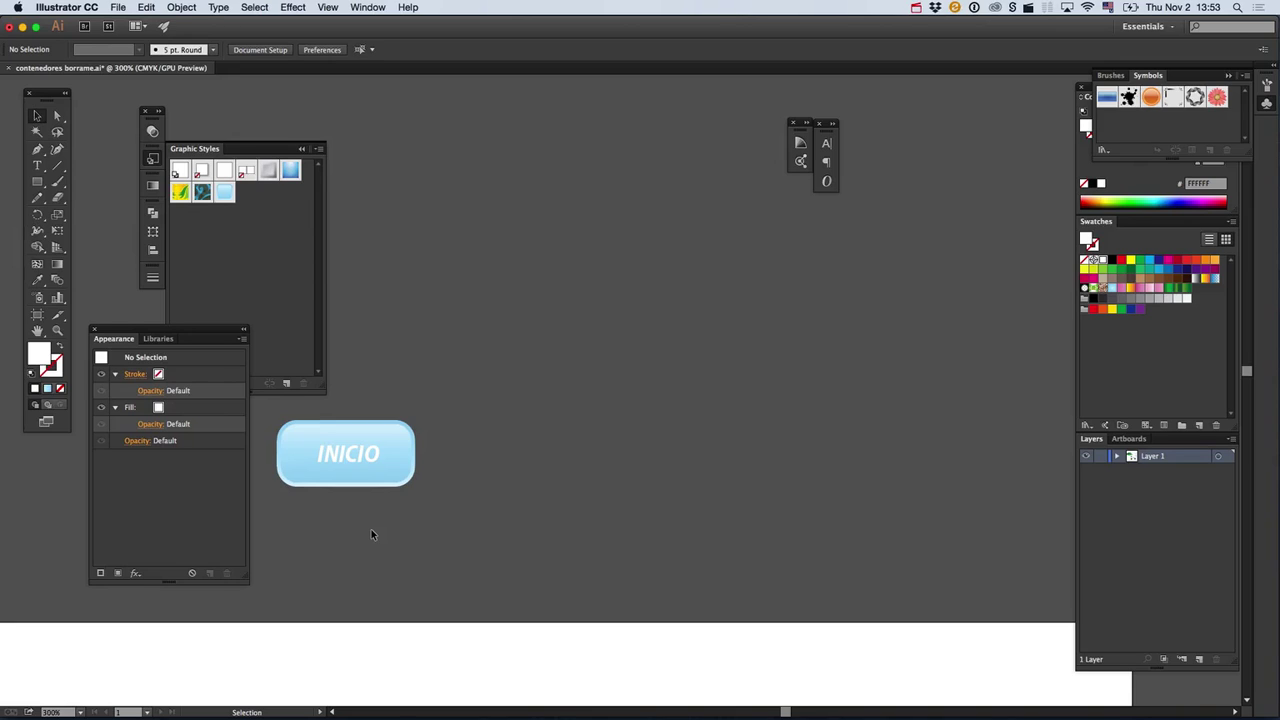
{"action": "left_click", "coordinate": [917, 8]}
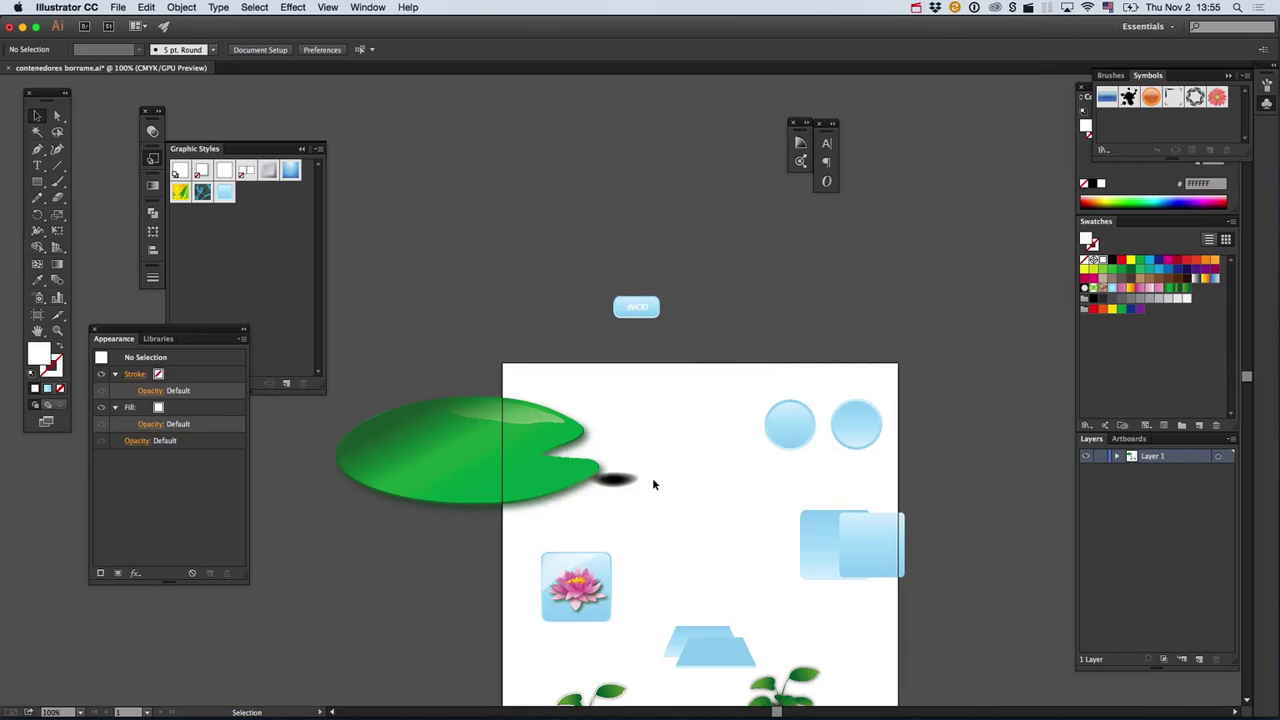
Move the front trapezoid so that it sits directly over the gradient trapezoid behind it, and deselect it.
{"action": "left_click_drag", "start_coordinate": [740, 499], "coordinate": [703, 426]}
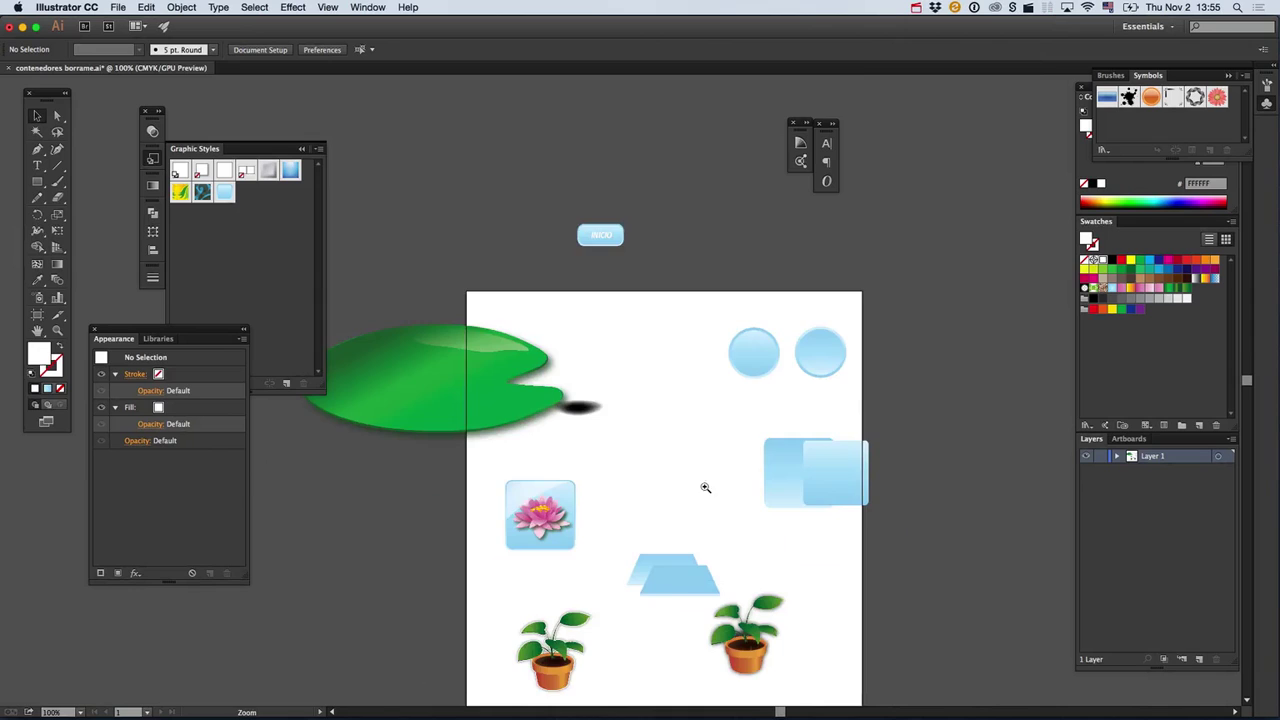
{"action": "left_click", "coordinate": [706, 488], "text": "super"}
{"action": "left_click", "coordinate": [706, 488], "text": "super"}
{"action": "left_click_drag", "start_coordinate": [532, 386], "coordinate": [656, 474]}
{"action": "left_click", "coordinate": [617, 522]}
{"action": "left_click_drag", "start_coordinate": [552, 577], "coordinate": [622, 508]}
{"action": "left_click", "coordinate": [758, 504]}
{"action": "left_click", "coordinate": [686, 457], "text": "super"}
{"action": "left_click_drag", "start_coordinate": [546, 484], "coordinate": [512, 465]}
{"action": "left_click", "coordinate": [621, 485]}
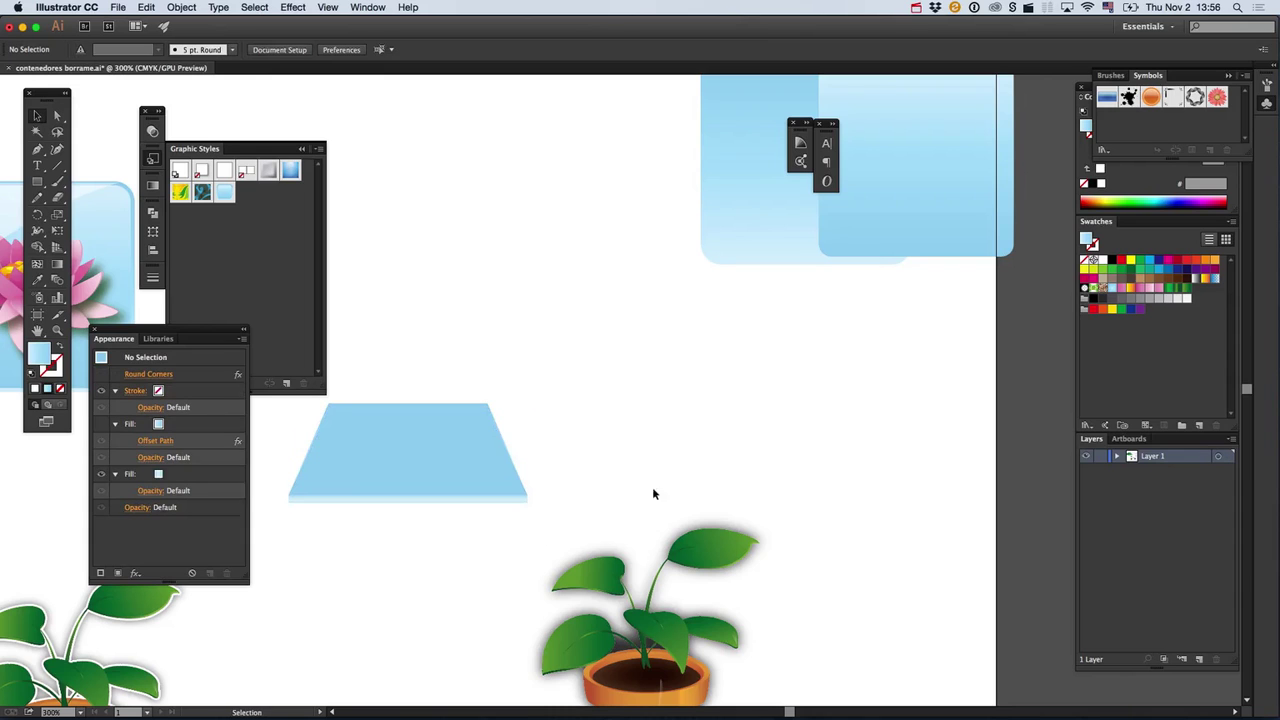
Move the front trapezoid up off the gradient trapezoid so that the two shapes are separated.
{"action": "left_click_drag", "start_coordinate": [573, 416], "coordinate": [699, 406]}
{"action": "left_click", "coordinate": [573, 374], "text": "super"}
{"action": "left_click", "coordinate": [567, 372], "text": "super"}
{"action": "left_click_drag", "start_coordinate": [618, 442], "coordinate": [581, 312]}
{"action": "left_click_drag", "start_coordinate": [546, 464], "coordinate": [650, 225]}
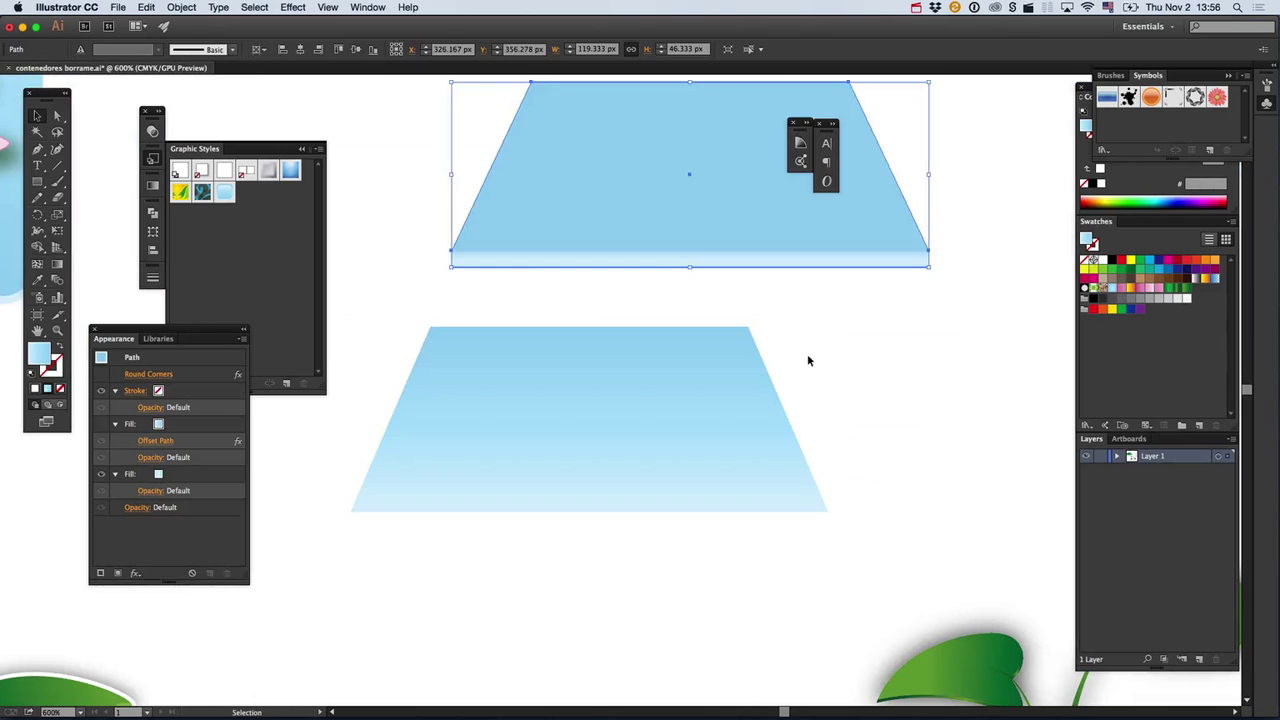
{"action": "left_click", "coordinate": [812, 272]}
{"action": "scroll", "coordinate": [826, 283], "scroll_direction": "up", "scroll_amount": 3}
{"action": "scroll", "coordinate": [826, 283], "scroll_direction": "right", "scroll_amount": 3}
{"action": "left_click", "coordinate": [792, 349]}
{"action": "key", "text": "g"}
{"action": "key", "text": "d"}
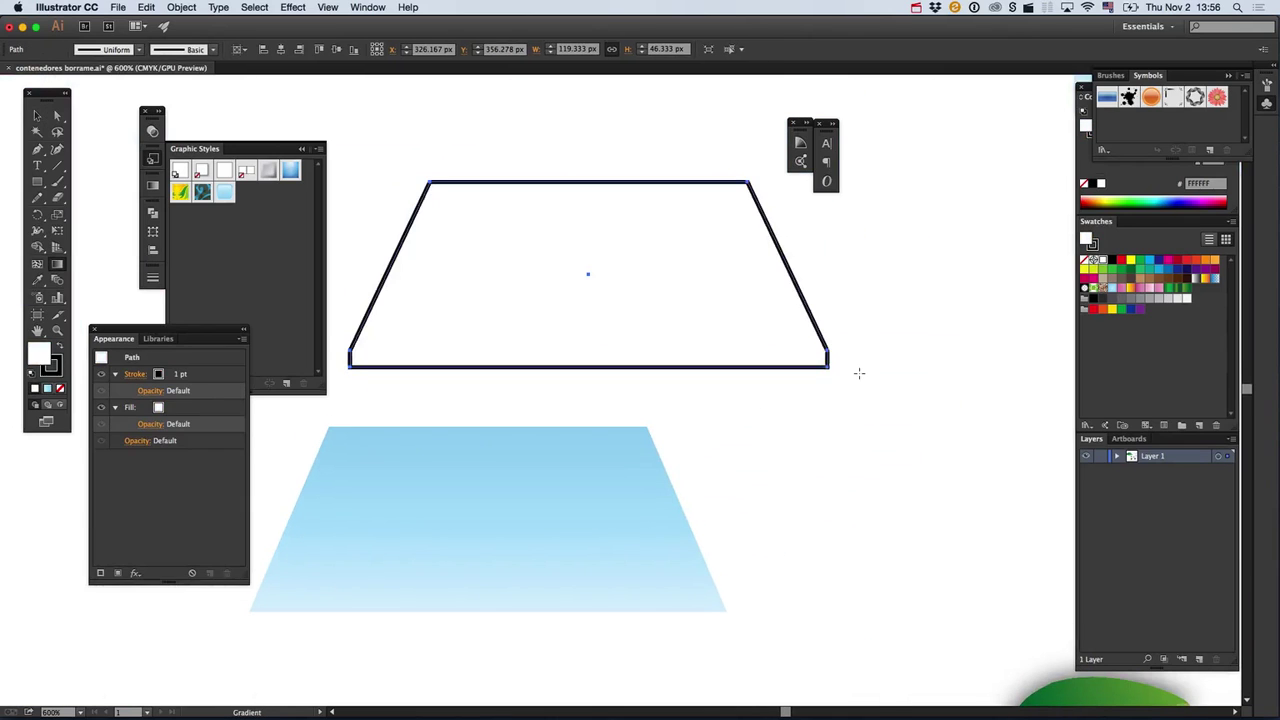
{"action": "key", "text": "super+z"}
{"action": "key", "text": "v"}
{"action": "left_click", "coordinate": [680, 392]}
Select the upper trapezoid and examine the gradient along its light bottom band with the Gradient tool.
{"action": "left_click", "coordinate": [592, 355], "text": "super"}
{"action": "left_click", "coordinate": [628, 365], "text": "super"}
{"action": "left_click", "coordinate": [629, 368], "text": "super"}
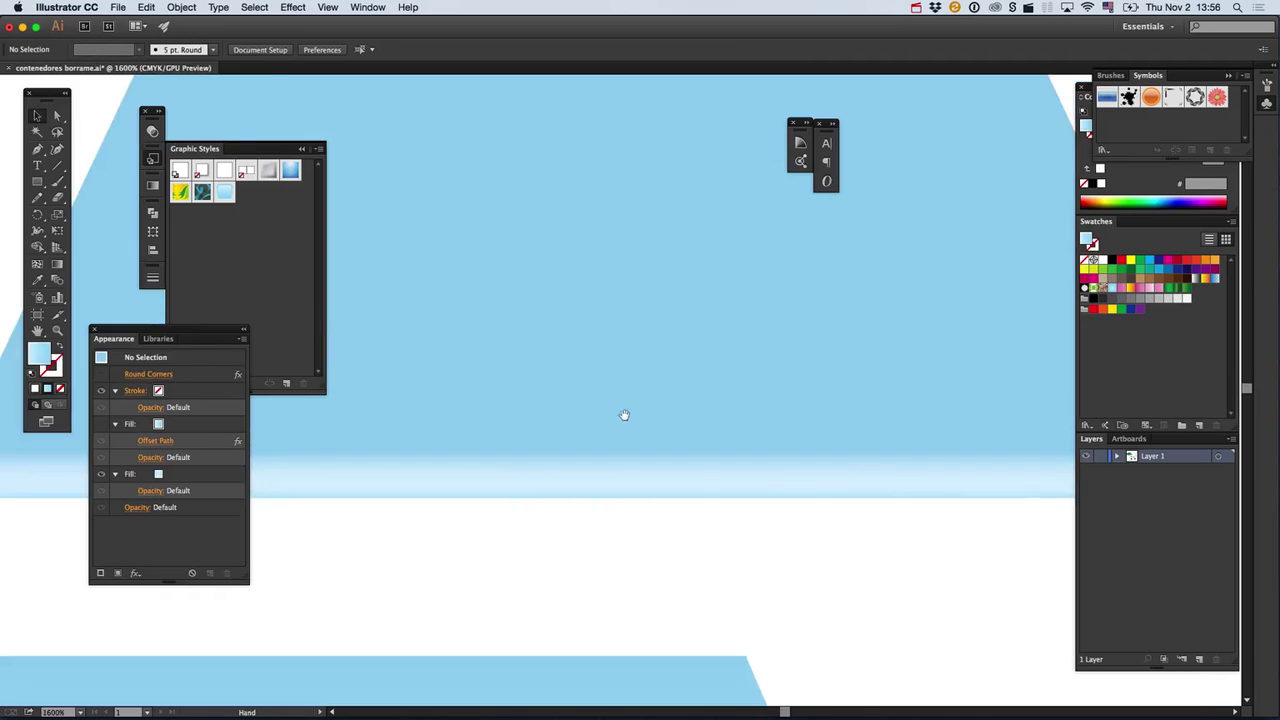
{"action": "left_click_drag", "start_coordinate": [617, 414], "coordinate": [759, 391]}
{"action": "left_click", "coordinate": [750, 436]}
{"action": "key", "text": "g"}
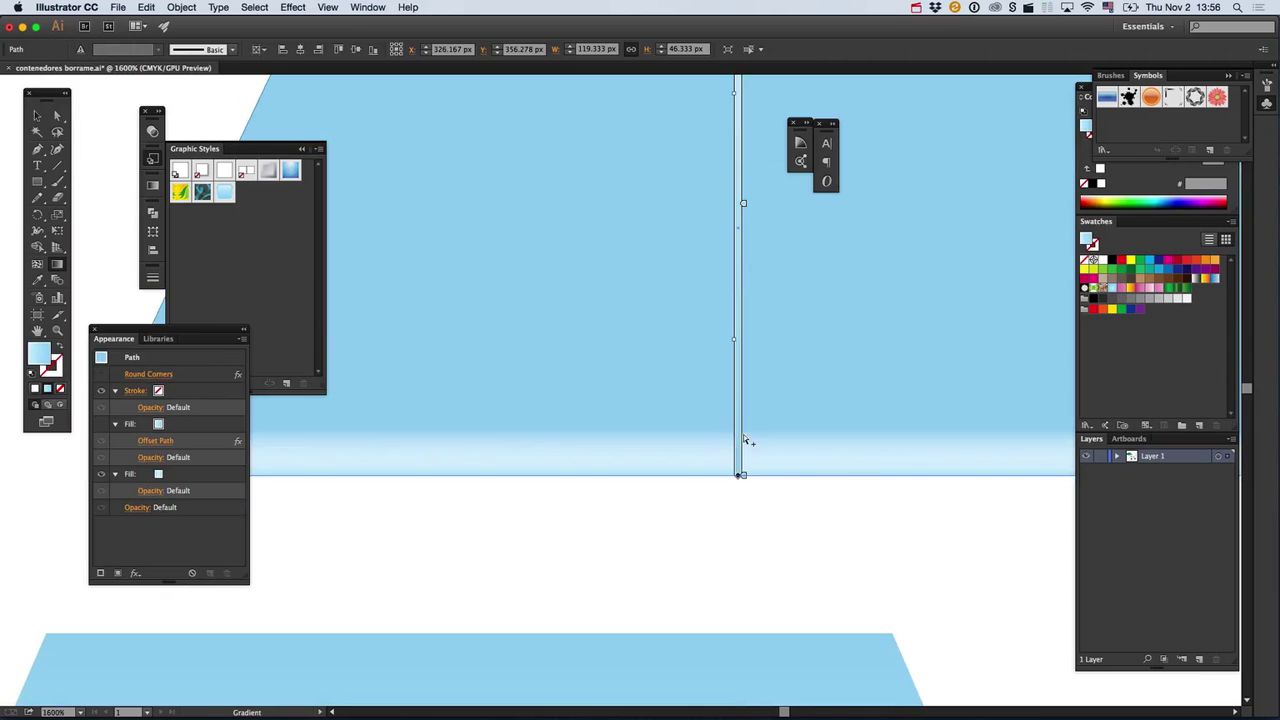
{"action": "key", "text": "super+minus"}
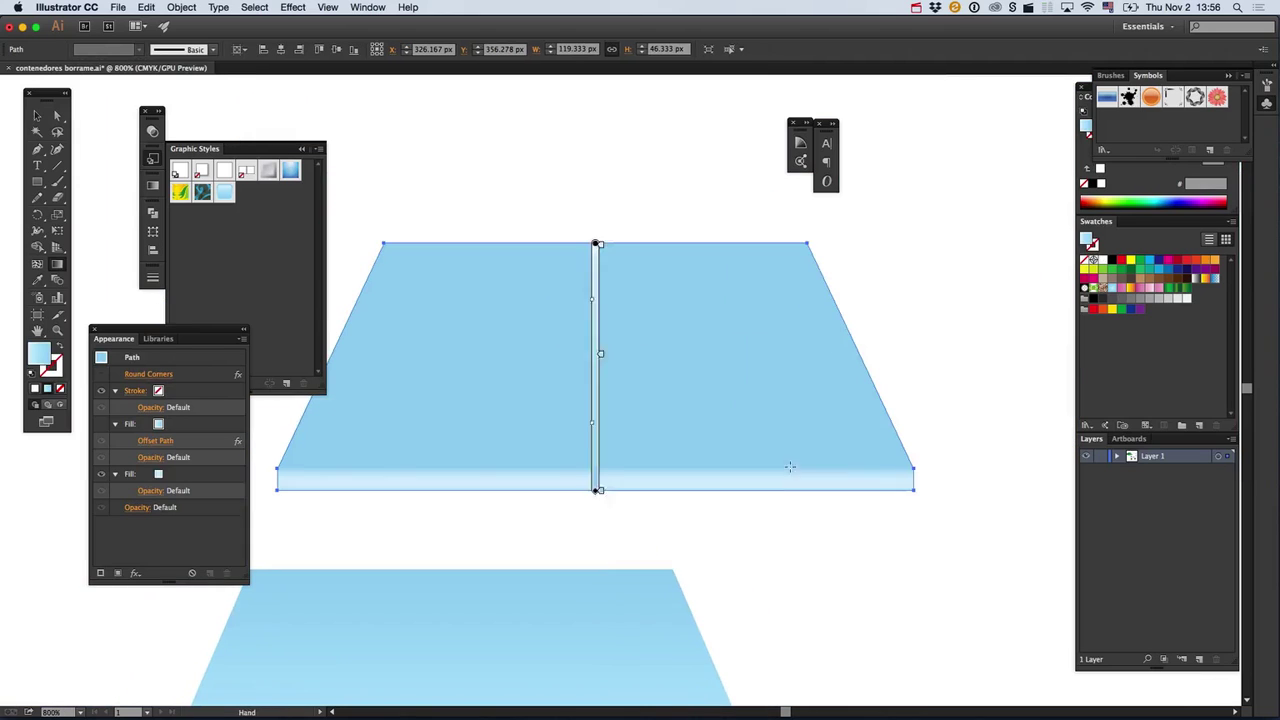
{"action": "key", "text": "v"}
{"action": "key", "text": "super+shift+a"}
Reselect the upper trapezoid and inspect its lower fill by hiding and showing it.
{"action": "left_click", "coordinate": [422, 438]}
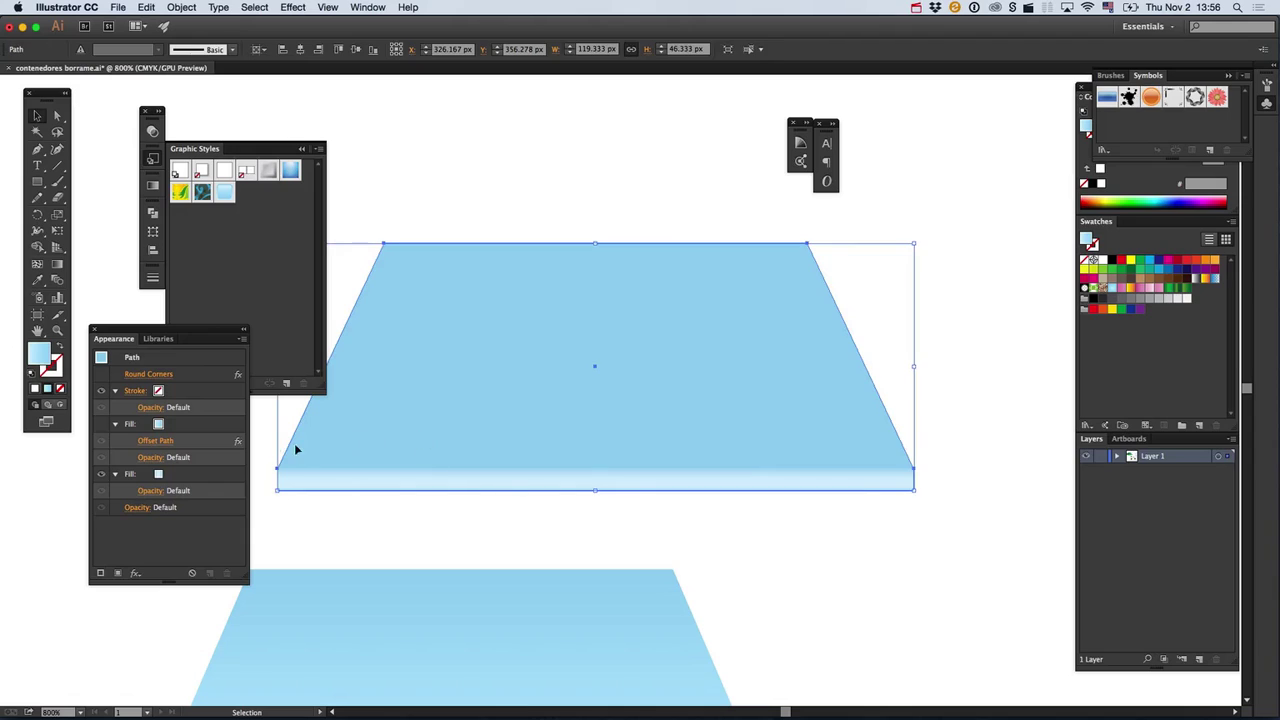
{"action": "left_click", "coordinate": [101, 474]}
{"action": "left_click", "coordinate": [101, 474]}
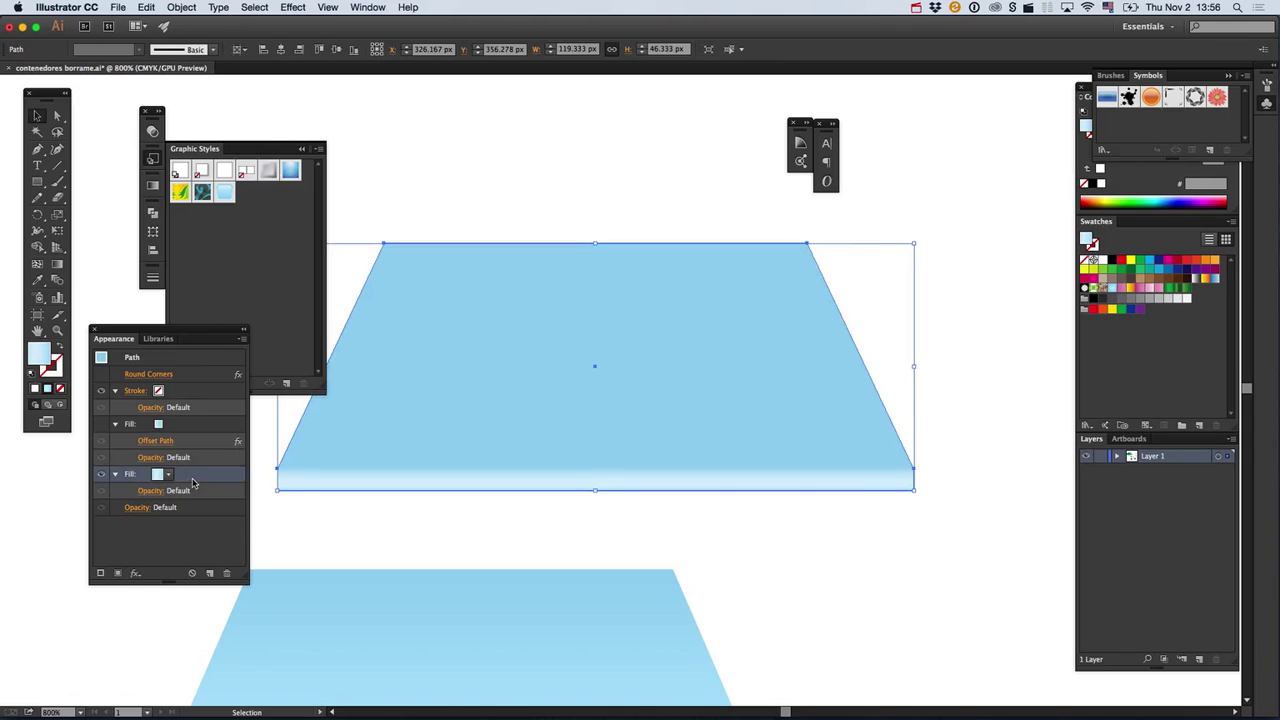
Examine the gradient of the upper trapezoid's lower fill up close with the Gradient tool.
{"action": "key", "text": "g"}
{"action": "left_click", "coordinate": [603, 471], "text": "super"}
{"action": "left_click", "coordinate": [603, 471], "text": "super"}
{"action": "left_click", "coordinate": [603, 471], "text": "super"}
{"action": "mouse_move", "coordinate": [650, 259]}
{"action": "left_mouse_down"}
{"action": "mouse_move", "coordinate": [615, 381]}
{"action": "mouse_move", "coordinate": [617, 461]}
{"action": "left_mouse_up"}
{"action": "left_click", "coordinate": [663, 327], "text": "super"}
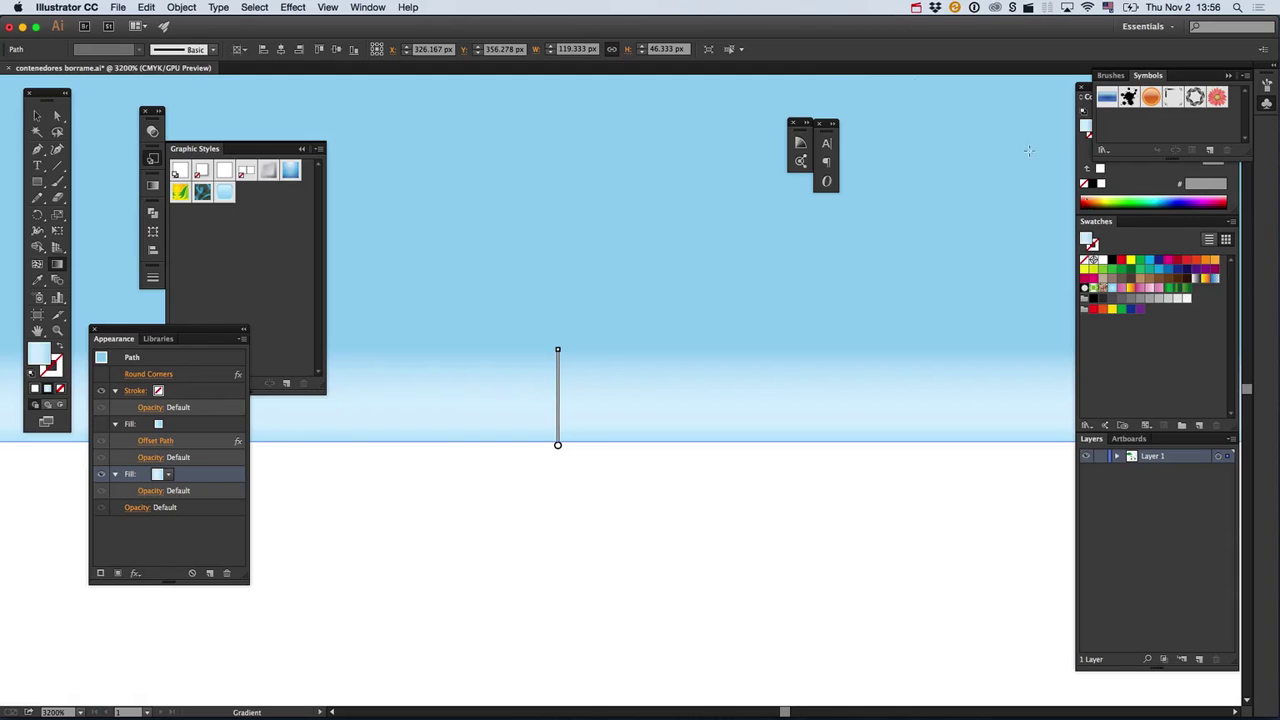
Move the selected two-fill trapezoid off the artboard, past its right edge, and deselect it.
{"action": "key", "text": "v"}
{"action": "left_click", "coordinate": [728, 299], "text": "alt+super"}
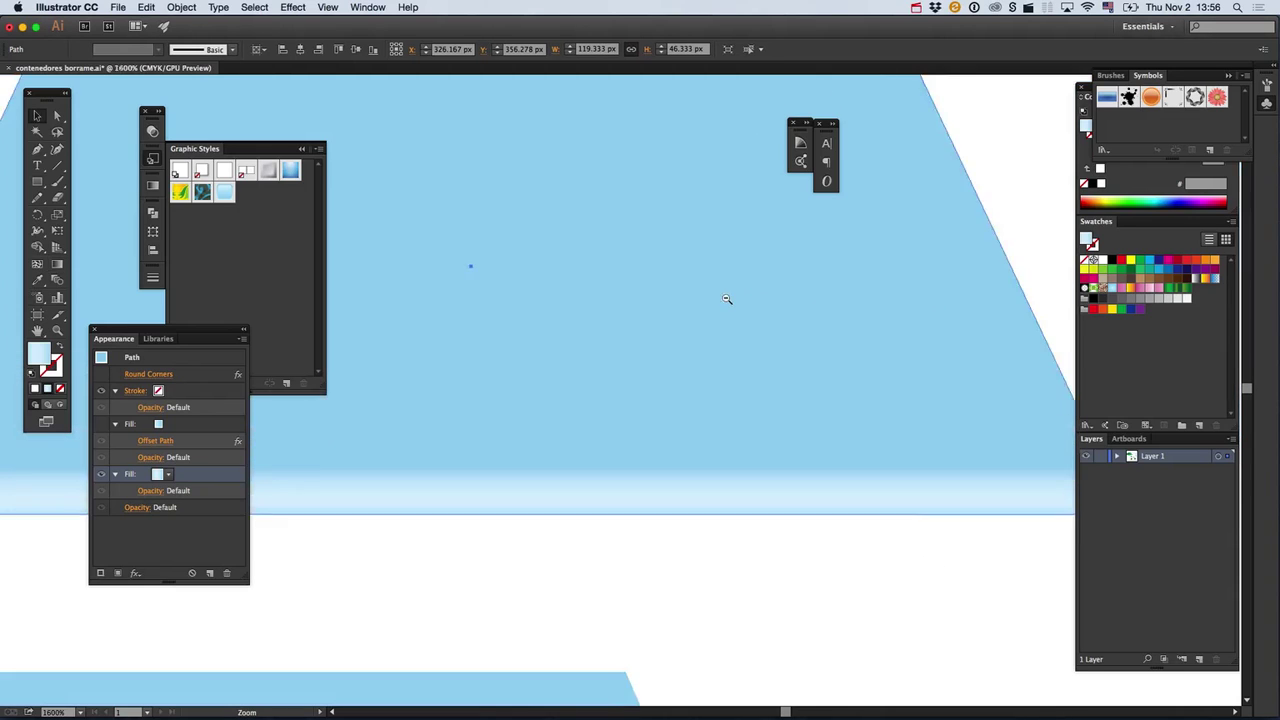
{"action": "left_click", "coordinate": [727, 299], "text": "alt+super"}
{"action": "left_click", "coordinate": [729, 304], "text": "alt+super"}
{"action": "left_click", "coordinate": [731, 309], "text": "alt+super"}
{"action": "left_click", "coordinate": [734, 311], "text": "alt+super"}
{"action": "left_click", "coordinate": [734, 310], "text": "alt+super"}
{"action": "left_click", "coordinate": [667, 375], "text": "alt+super"}
{"action": "left_click", "coordinate": [667, 374], "text": "alt+super"}
{"action": "left_click", "coordinate": [666, 373], "text": "alt+super"}
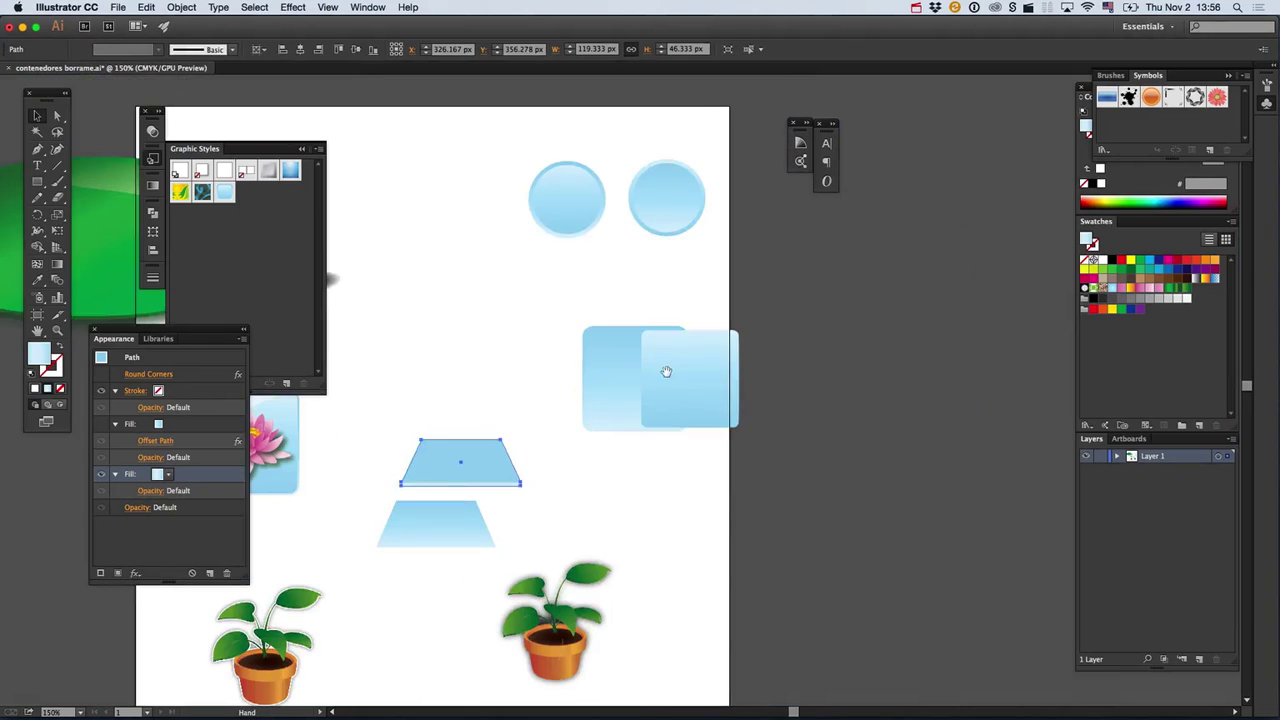
{"action": "left_click_drag", "start_coordinate": [666, 371], "coordinate": [666, 382]}
{"action": "left_click_drag", "start_coordinate": [499, 471], "coordinate": [994, 444]}
{"action": "left_click", "coordinate": [964, 633]}
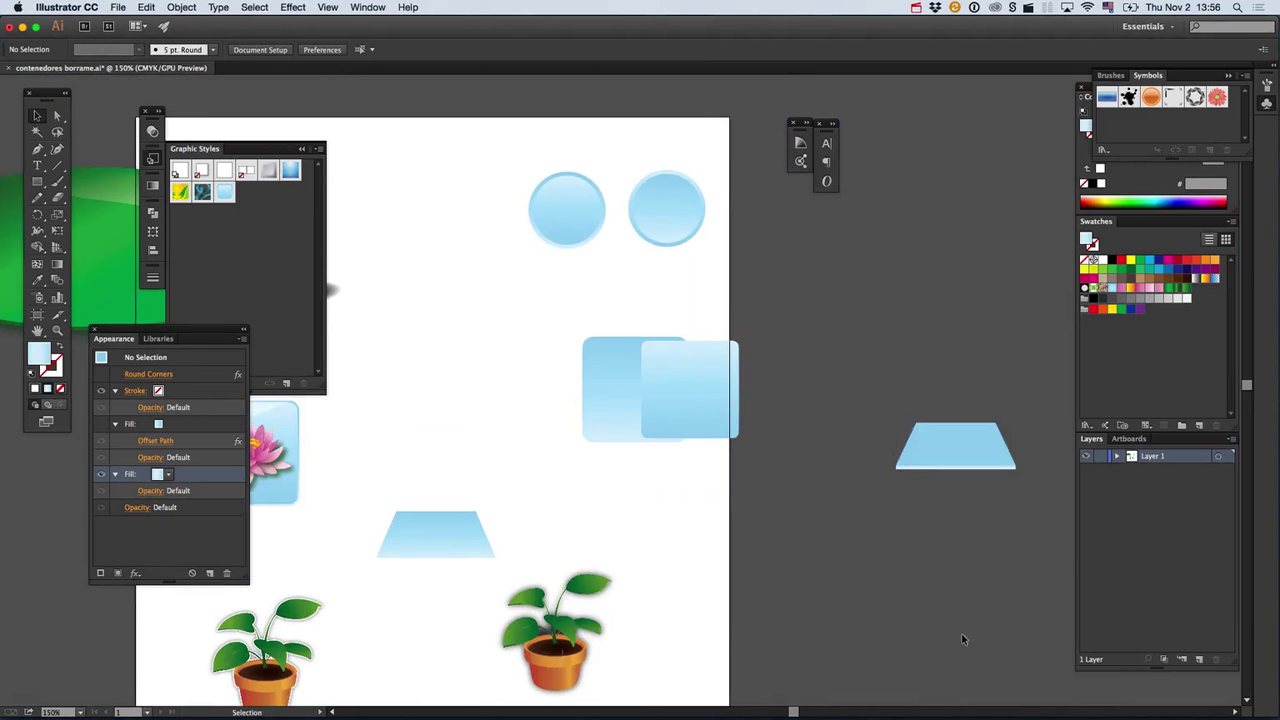
Try placing the small trapezoid over the green lily pad, and undo those moves.
{"action": "scroll", "coordinate": [961, 633], "scroll_direction": "up", "scroll_amount": 5}
{"action": "scroll", "coordinate": [961, 633], "scroll_direction": "left", "scroll_amount": 6}
{"action": "left_click_drag", "start_coordinate": [1052, 547], "coordinate": [333, 384]}
{"action": "left_click_drag", "start_coordinate": [510, 318], "coordinate": [886, 421]}
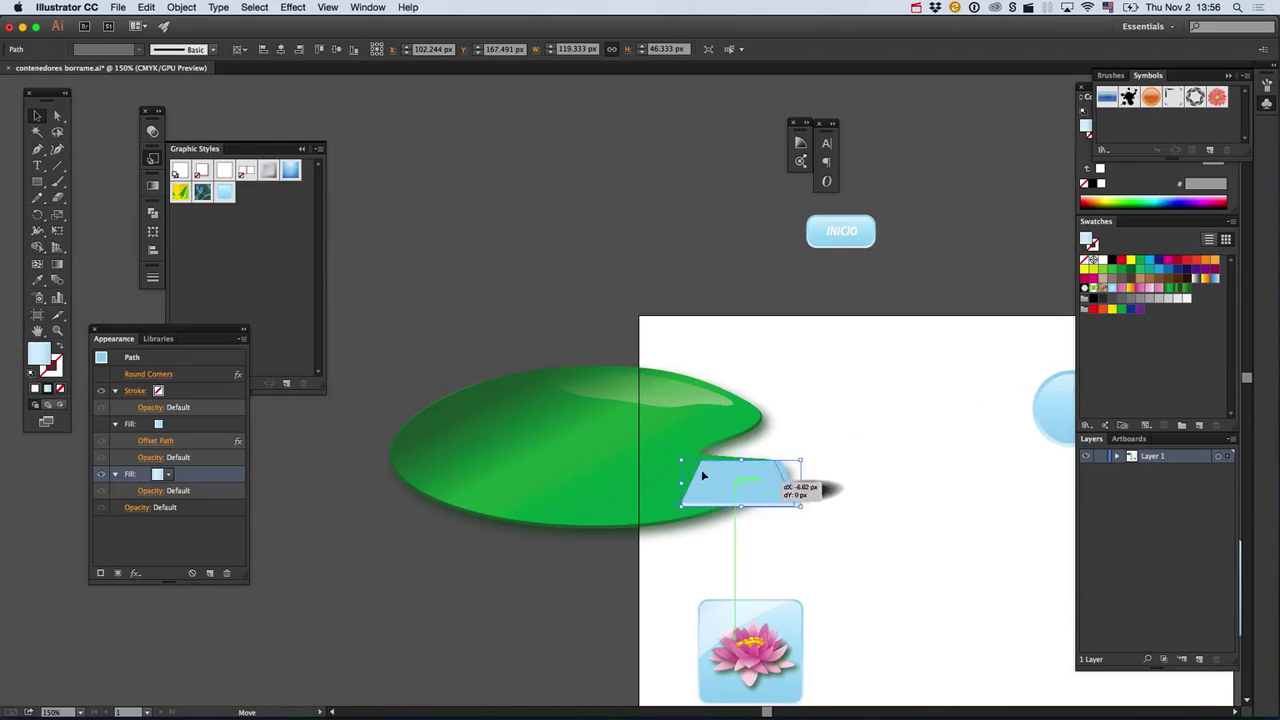
{"action": "left_click_drag", "start_coordinate": [715, 480], "coordinate": [596, 465]}
{"action": "left_click", "coordinate": [863, 385]}
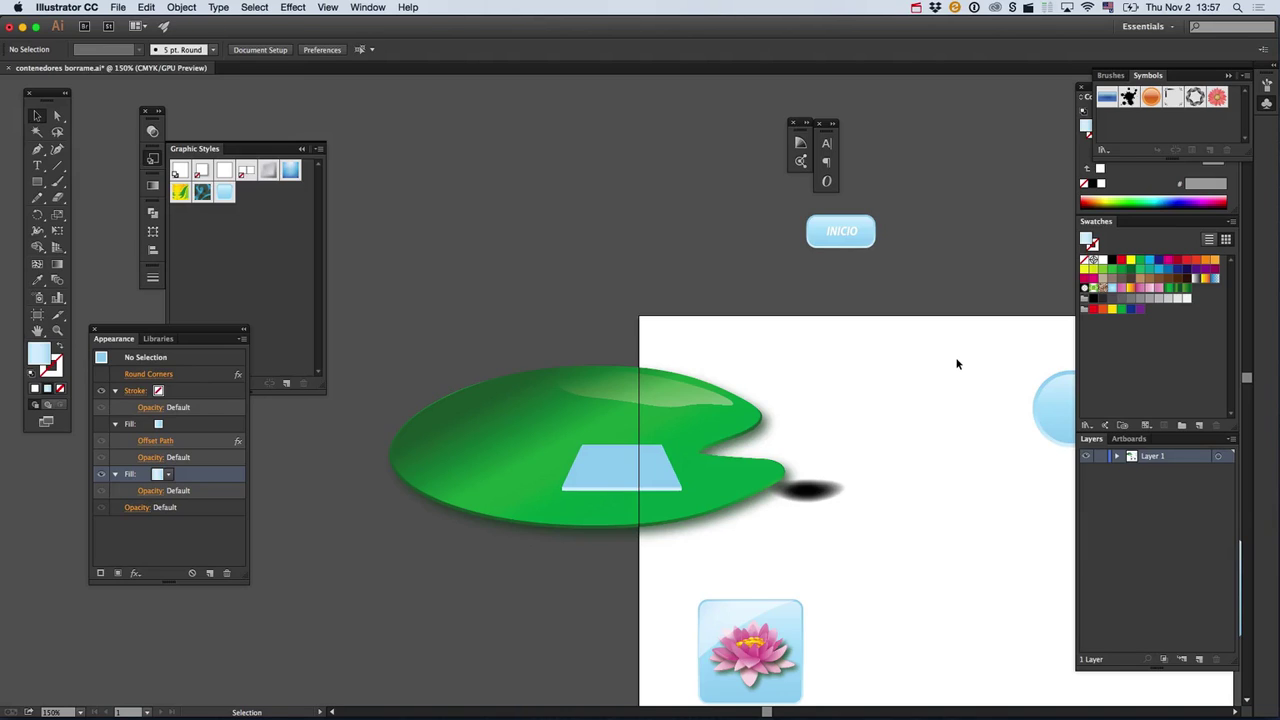
{"action": "key", "text": "super+z"}
{"action": "key", "text": "super+z"}
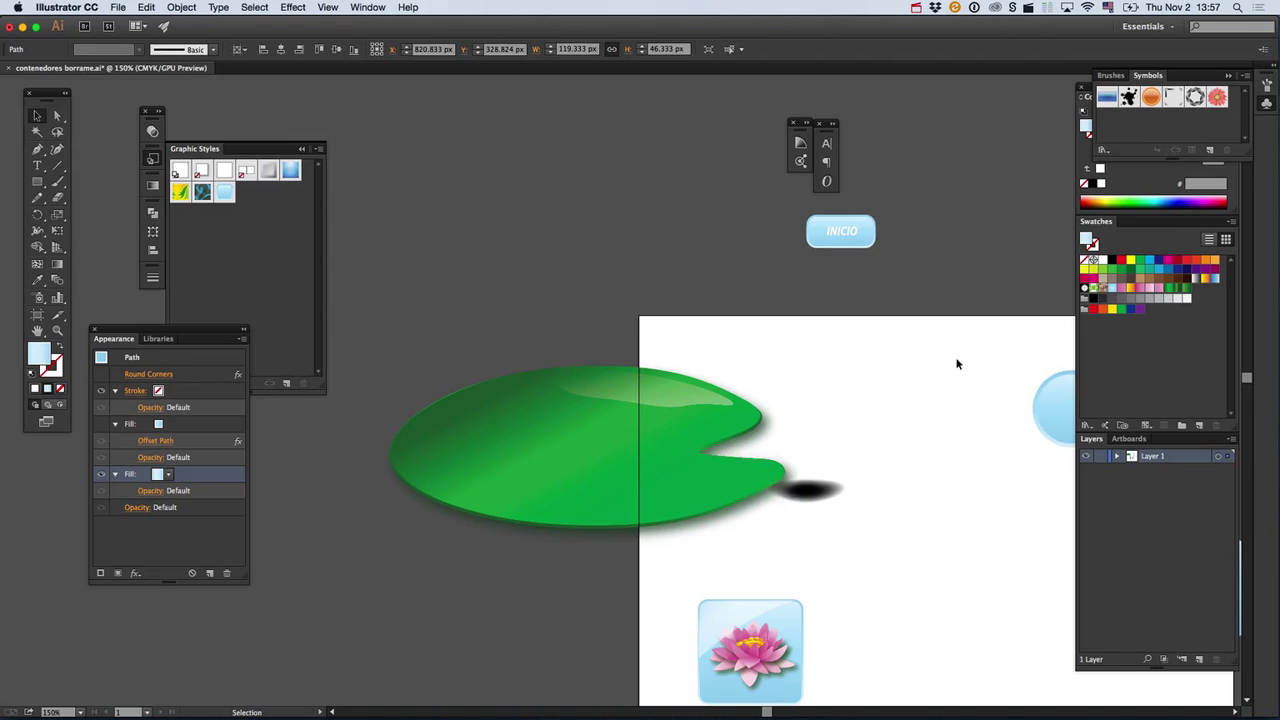
{"action": "left_click", "coordinate": [917, 7]}
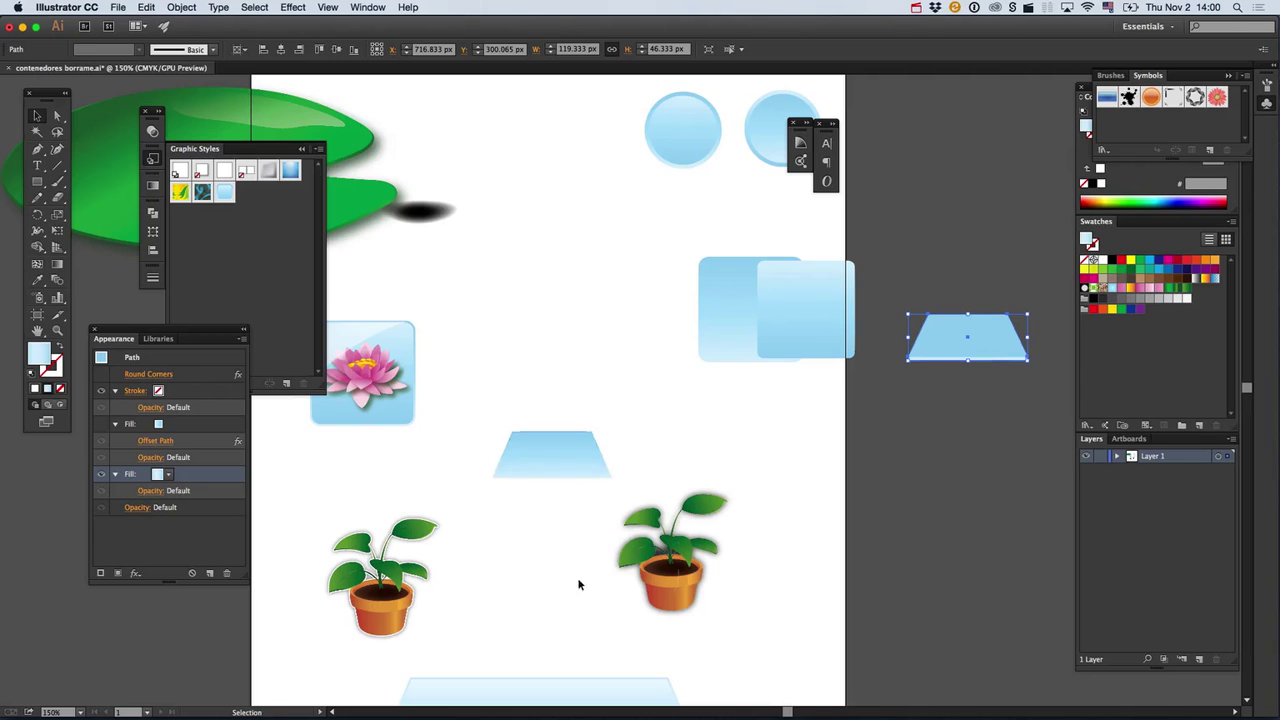
Deselect the small trapezoid and examine the wide pale blue trapezoid below the potted plants.
{"action": "left_click_drag", "start_coordinate": [620, 597], "coordinate": [622, 391]}
{"action": "left_click", "coordinate": [542, 456], "text": "super"}
{"action": "left_click", "coordinate": [543, 457], "text": "super"}
{"action": "left_click", "coordinate": [645, 377], "text": "super"}
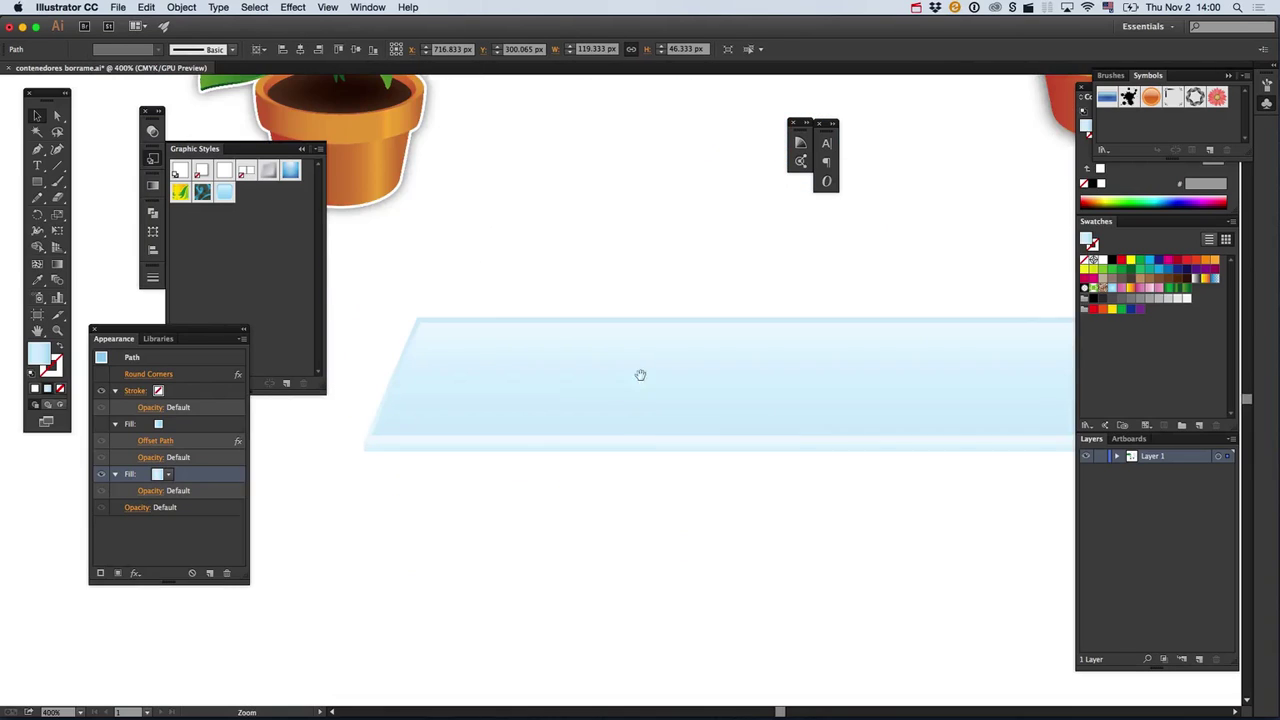
{"action": "left_click", "coordinate": [638, 390]}
{"action": "left_click_drag", "start_coordinate": [628, 367], "coordinate": [635, 473]}
{"action": "left_click", "coordinate": [738, 415]}
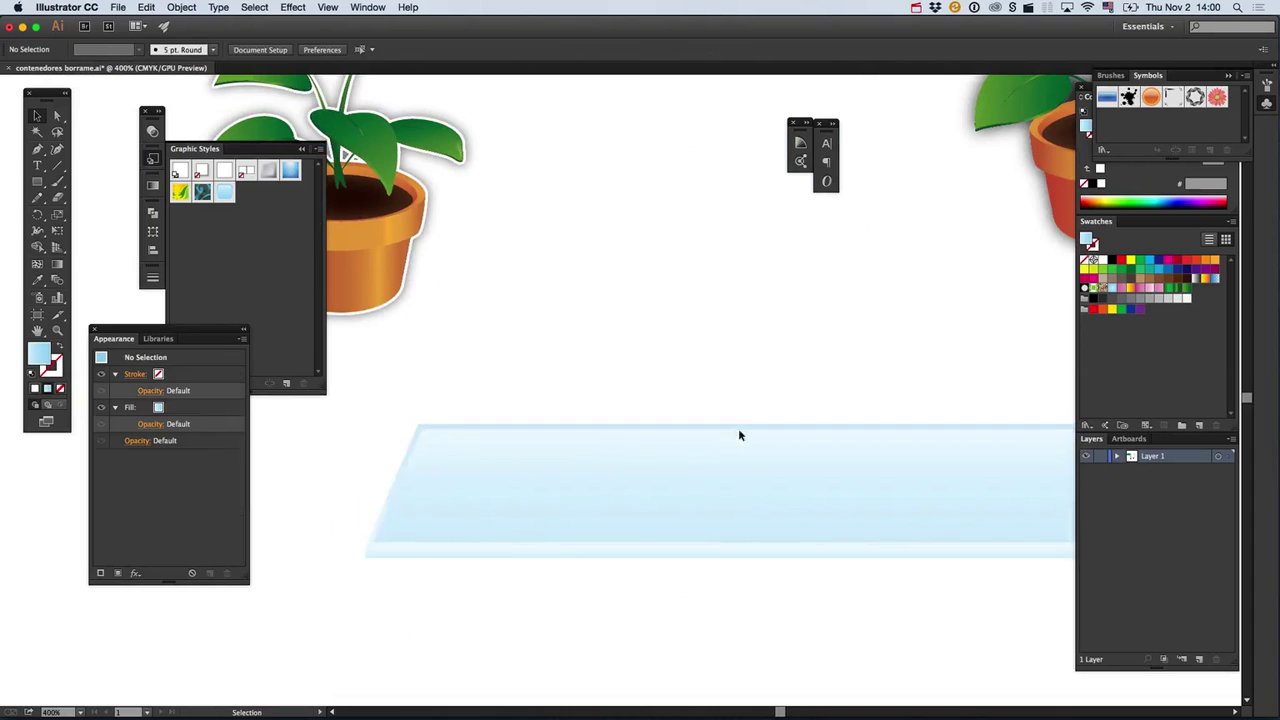
{"action": "key", "text": "super+minus"}
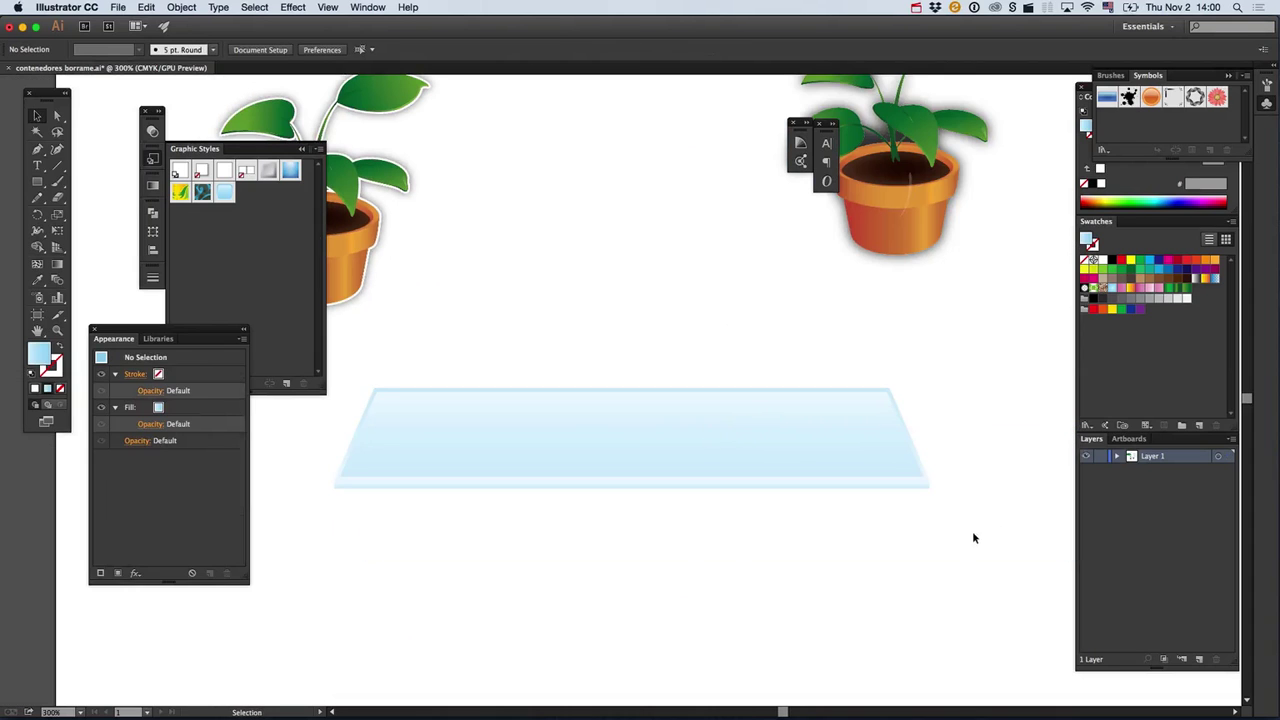
Ungroup the shapes that make up the wide pale blue trapezoid base.
{"action": "left_click", "coordinate": [856, 426], "text": "super"}
{"action": "left_click", "coordinate": [544, 438], "text": "super"}
{"action": "left_click_drag", "start_coordinate": [624, 450], "coordinate": [743, 580]}
{"action": "left_click", "coordinate": [687, 490]}
{"action": "right_click", "coordinate": [688, 494]}
{"action": "left_click", "coordinate": [722, 549]}
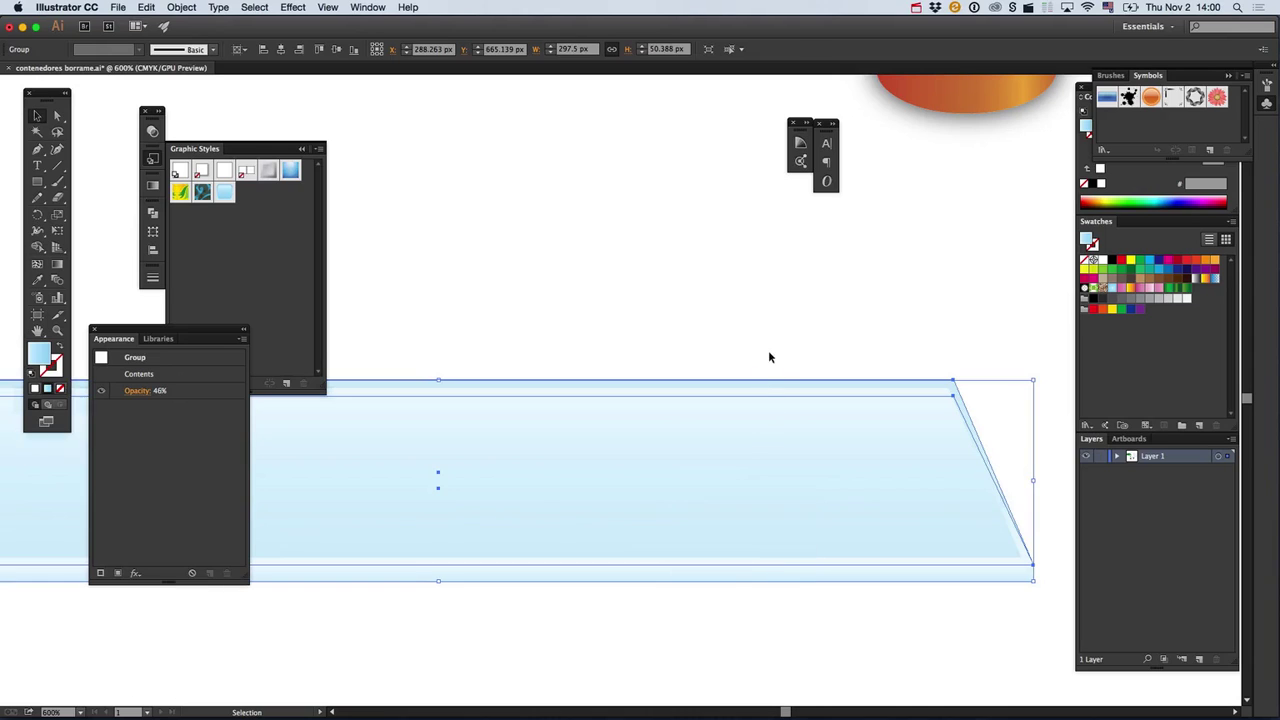
{"action": "left_click_drag", "start_coordinate": [781, 454], "coordinate": [866, 502]}
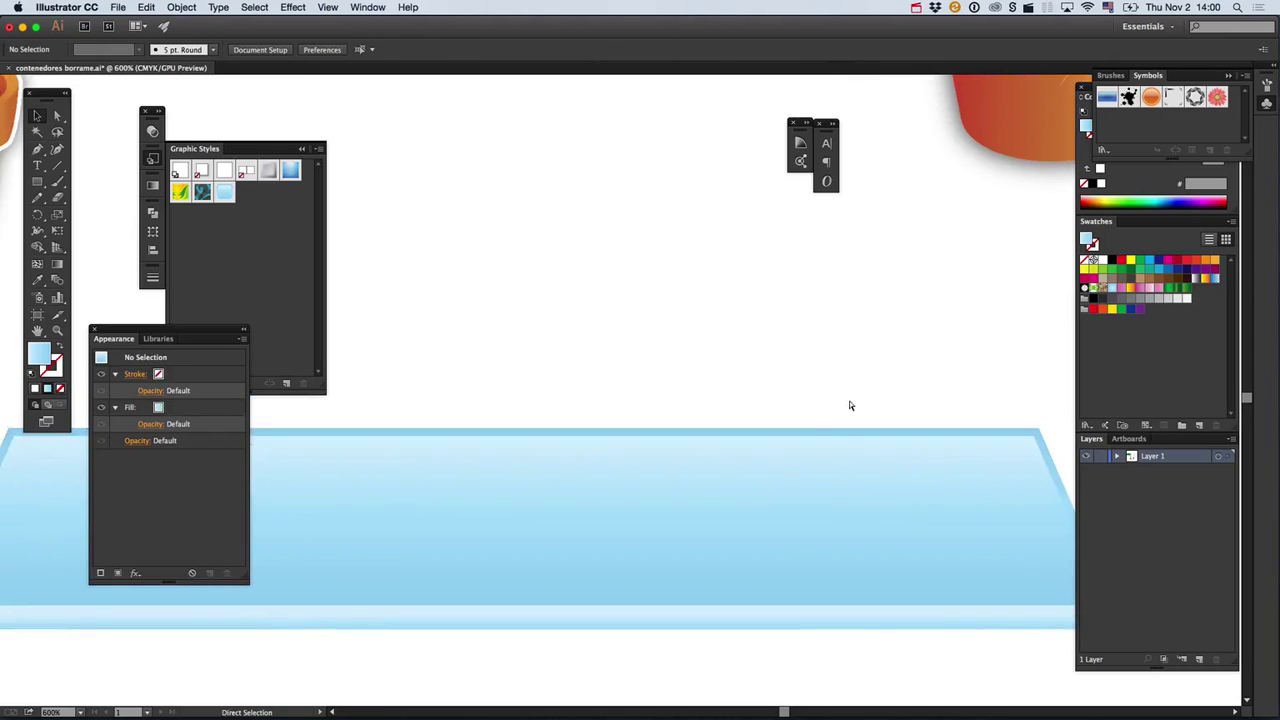
{"action": "key", "text": "super+z"}
{"action": "key", "text": "super+shift+g"}
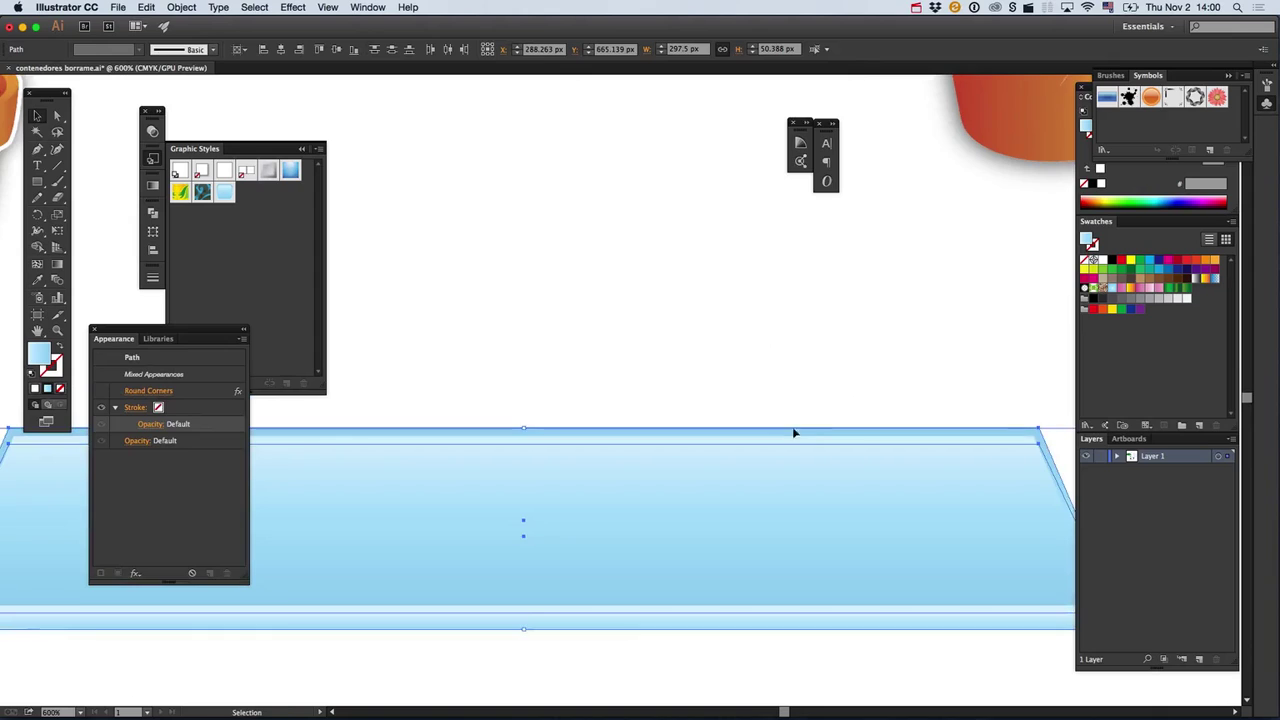
Move the rear wide trapezoid out to the right of the front one and inspect its bottom gradient.
{"action": "left_click", "coordinate": [809, 433], "text": "alt+super"}
{"action": "left_click", "coordinate": [809, 433], "text": "alt+super"}
{"action": "left_click", "coordinate": [809, 433], "text": "alt+super"}
{"action": "left_click_drag", "start_coordinate": [809, 433], "coordinate": [876, 519]}
{"action": "left_click", "coordinate": [791, 420]}
{"action": "left_click_drag", "start_coordinate": [554, 509], "coordinate": [843, 517]}
{"action": "key", "text": "super+shift+a"}
{"action": "left_click", "coordinate": [812, 510], "text": "super"}
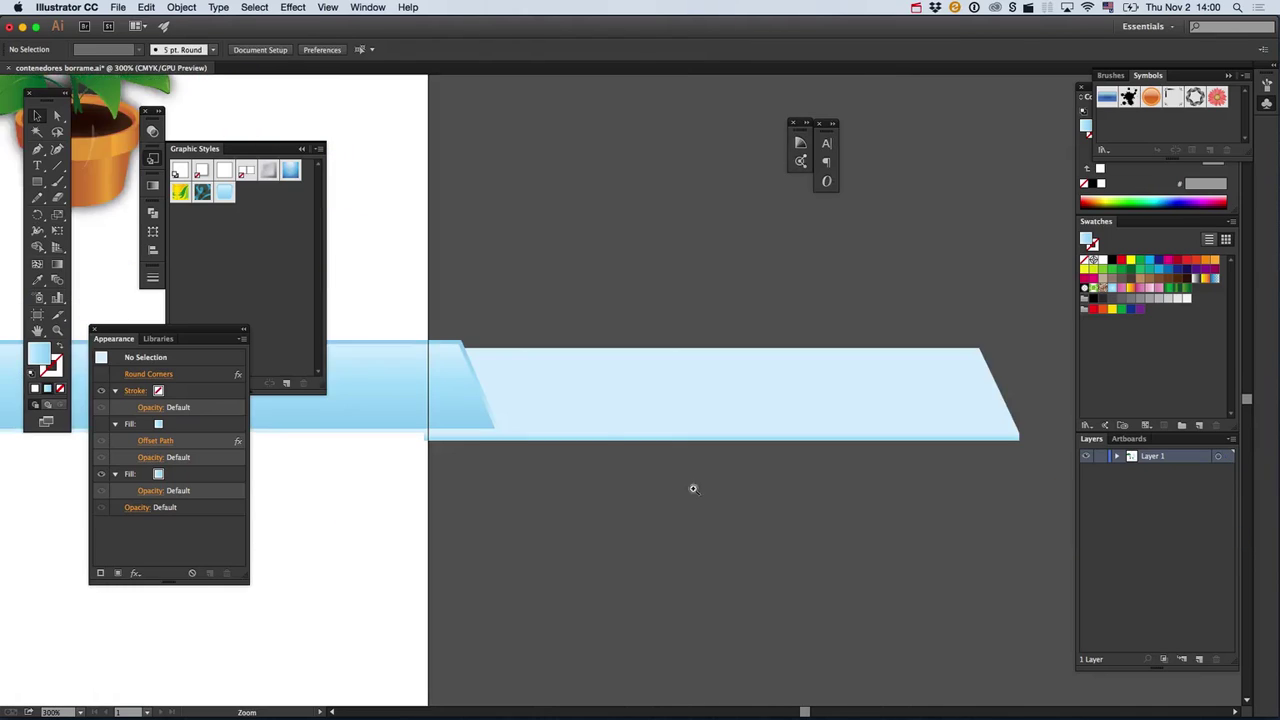
{"action": "left_click", "coordinate": [590, 414], "text": "super"}
{"action": "left_click", "coordinate": [590, 413]}
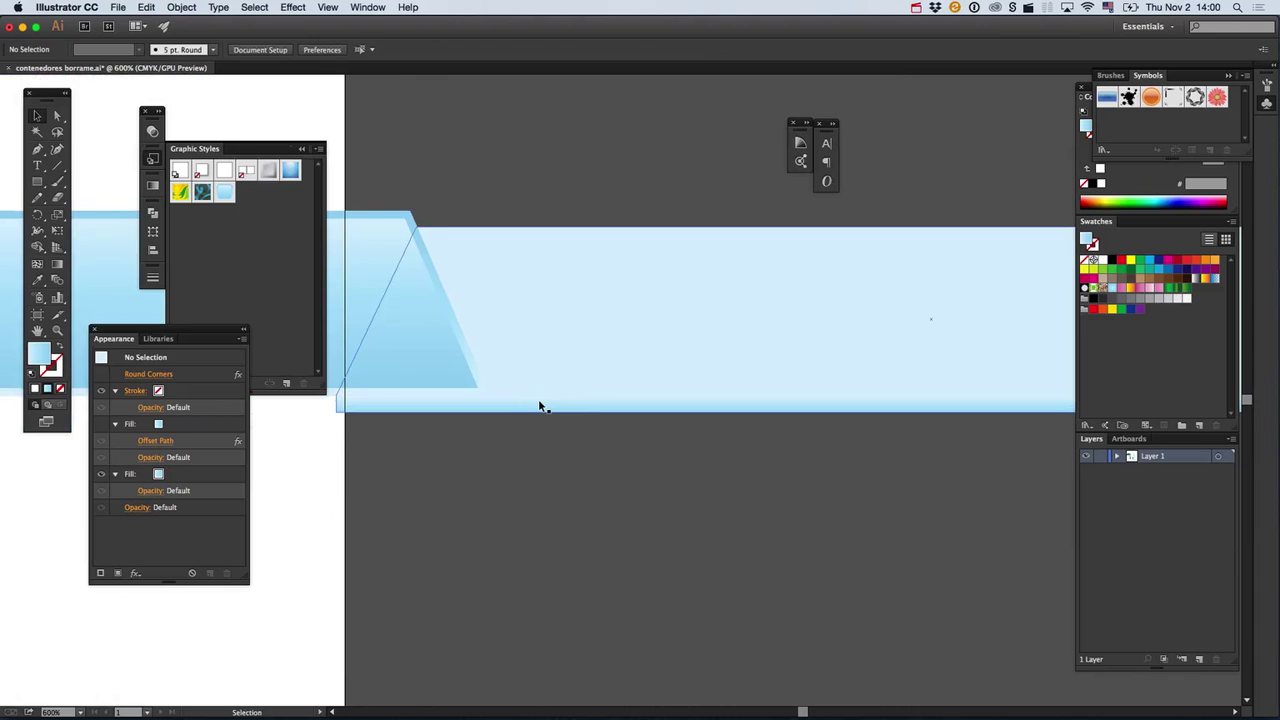
Undo the rear trapezoid's move so that it lies beneath the front trapezoid again.
{"action": "key", "text": "super+z"}
{"action": "key", "text": "super+z"}
{"action": "left_click_drag", "start_coordinate": [337, 446], "coordinate": [720, 603]}
{"action": "left_click", "coordinate": [786, 602]}
{"action": "left_click_drag", "start_coordinate": [874, 632], "coordinate": [1068, 680]}
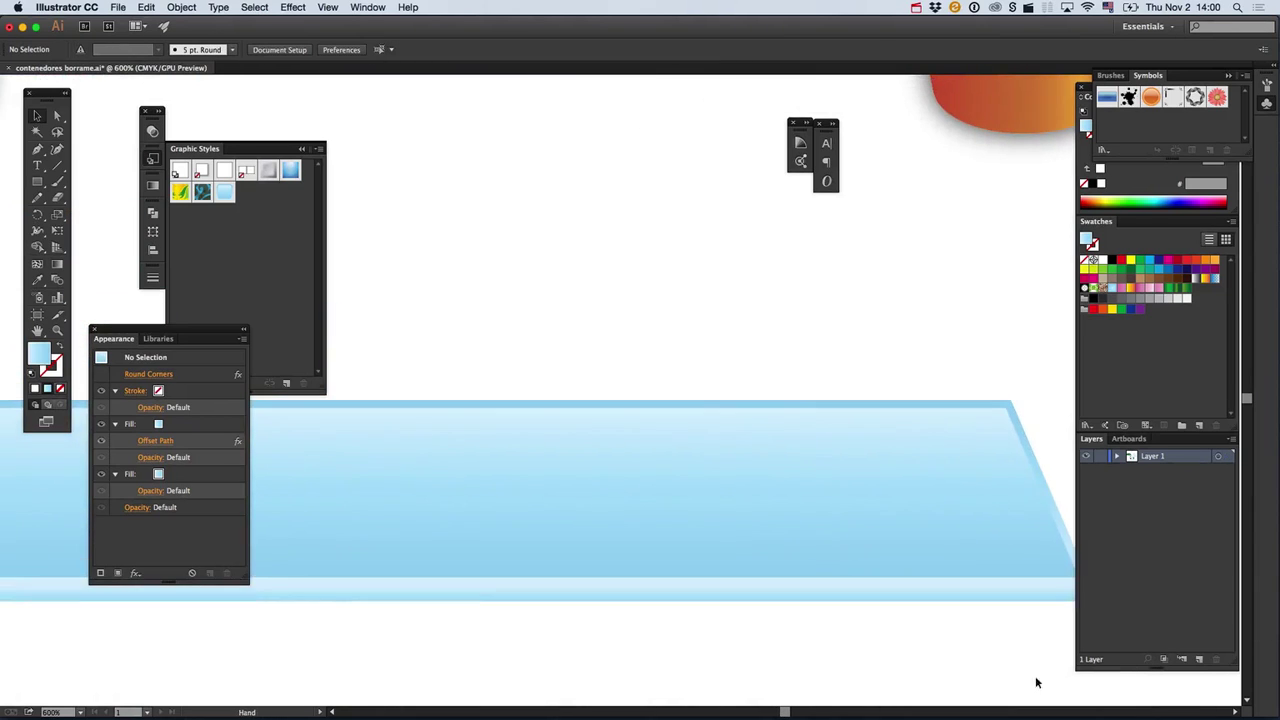
Select the front wide trapezoid and give its stroke a cyan swatch.
{"action": "left_click", "coordinate": [911, 554]}
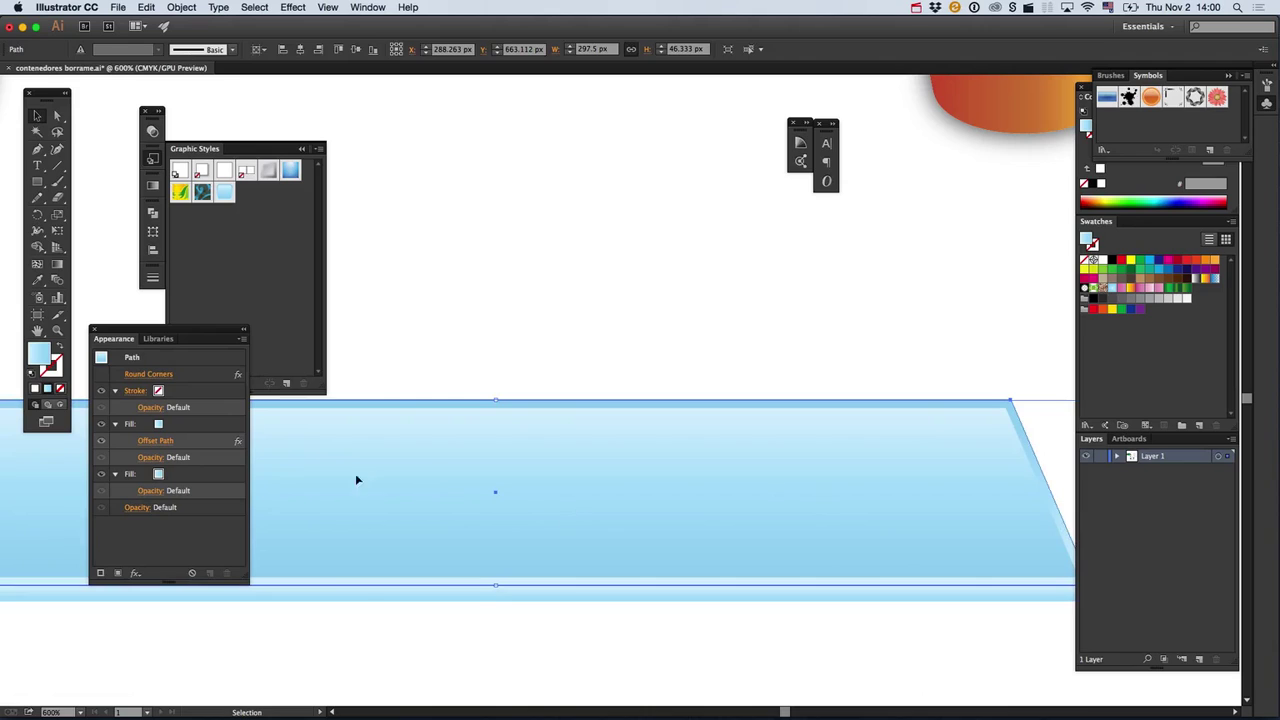
{"action": "left_click", "coordinate": [203, 392]}
{"action": "left_click", "coordinate": [167, 391]}
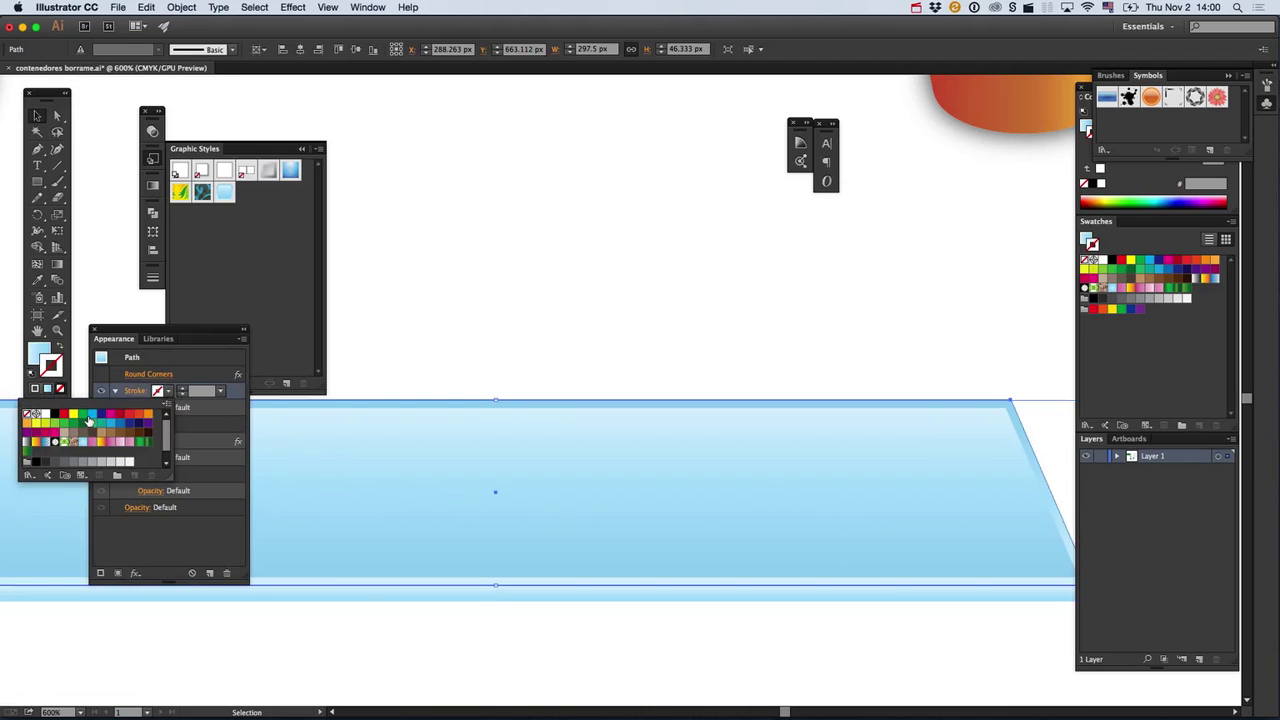
{"action": "left_click", "coordinate": [88, 418]}
Set the front trapezoid's stroke weight to 0.2 pt.
{"action": "left_click", "coordinate": [203, 395]}
{"action": "left_click", "coordinate": [202, 393]}
{"action": "type", "text": "0,"}
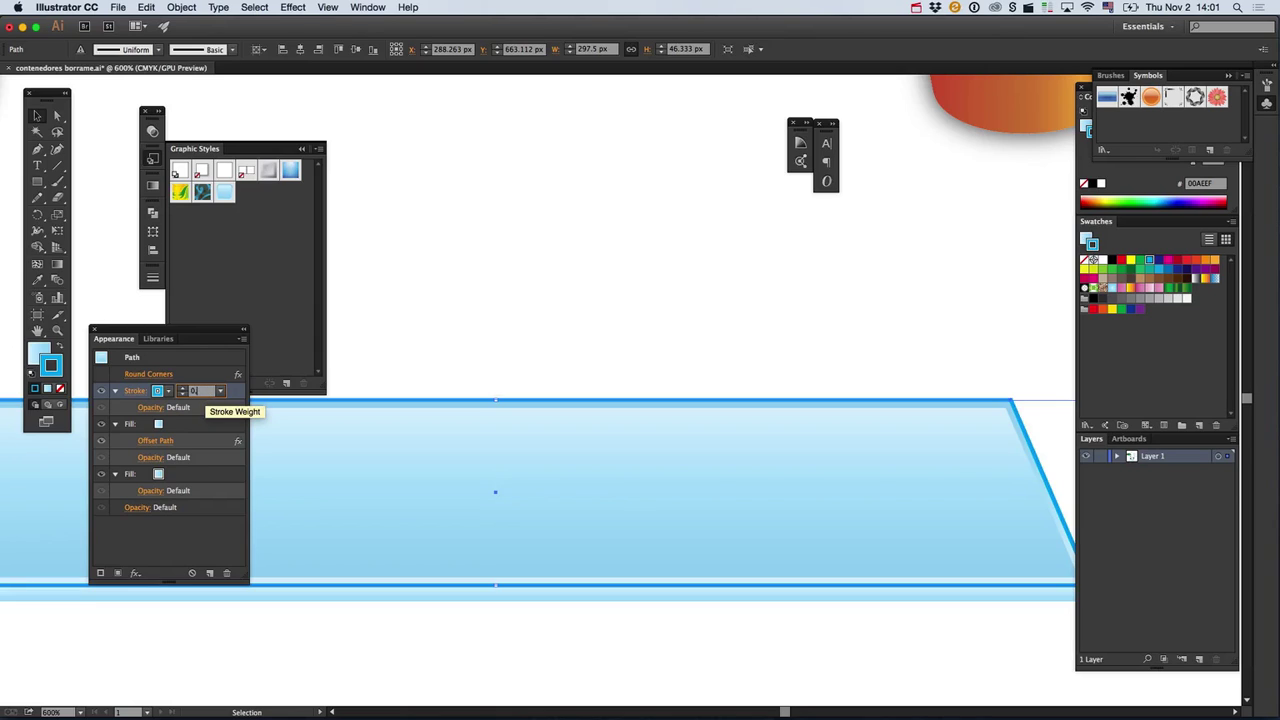
{"action": "type", "text": "2"}
{"action": "key", "text": "Return"}
{"action": "left_click", "coordinate": [204, 390]}
{"action": "type", "text": "0"}
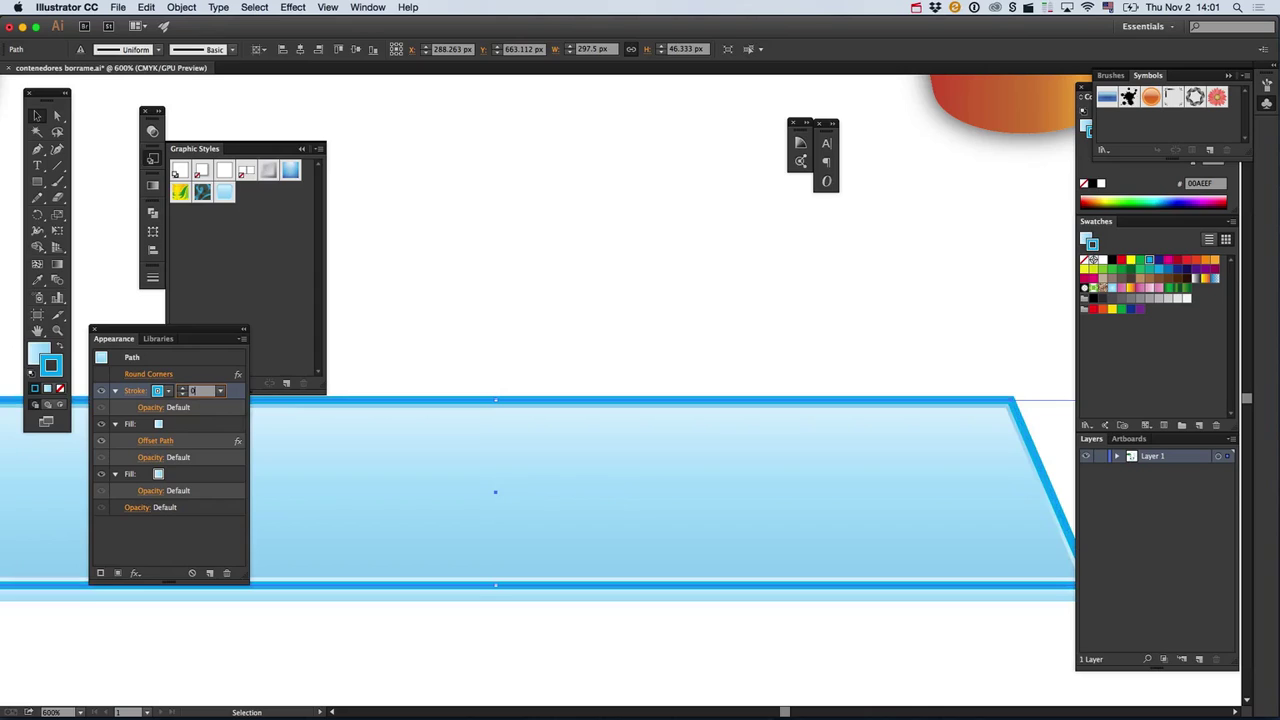
{"action": "type", "text": ".2"}
{"action": "key", "text": "Return"}
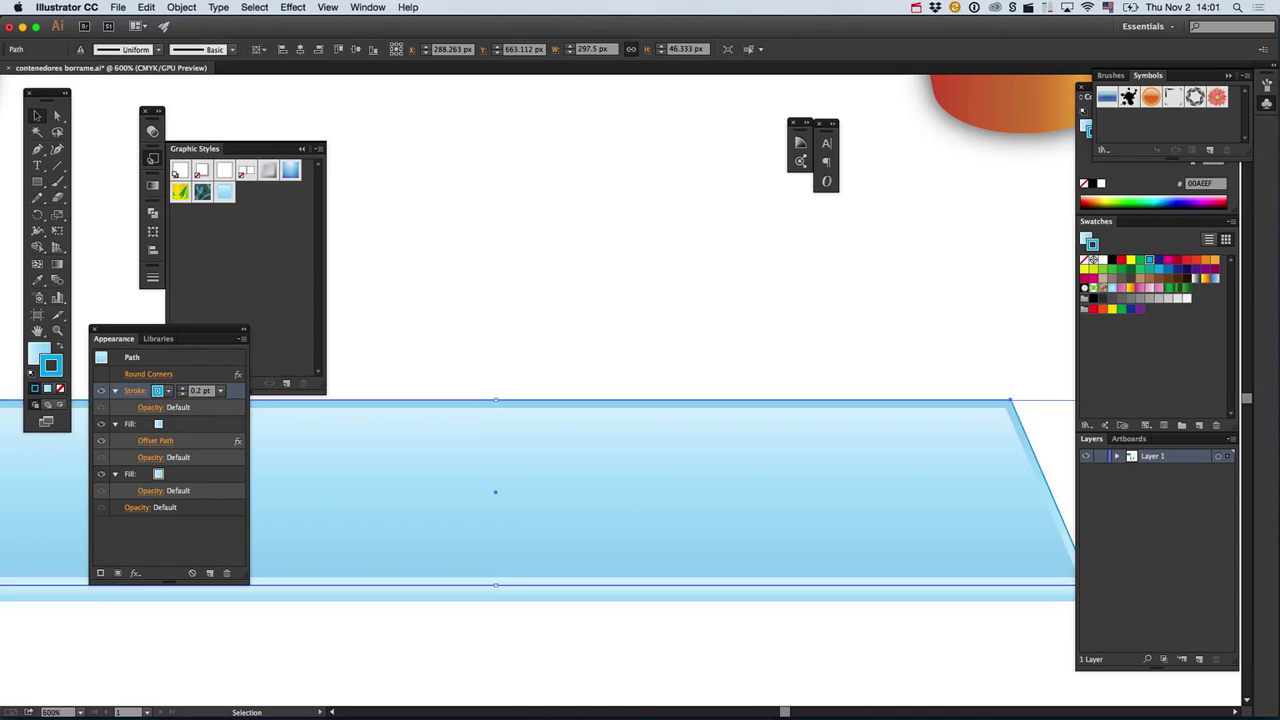
Lighten the front trapezoid's stroke colour to RGB 159, 245, 254 and deselect the shape.
{"action": "left_click", "coordinate": [1087, 96]}
{"action": "left_click_drag", "start_coordinate": [1171, 141], "coordinate": [1189, 141]}
{"action": "left_click", "coordinate": [997, 216]}
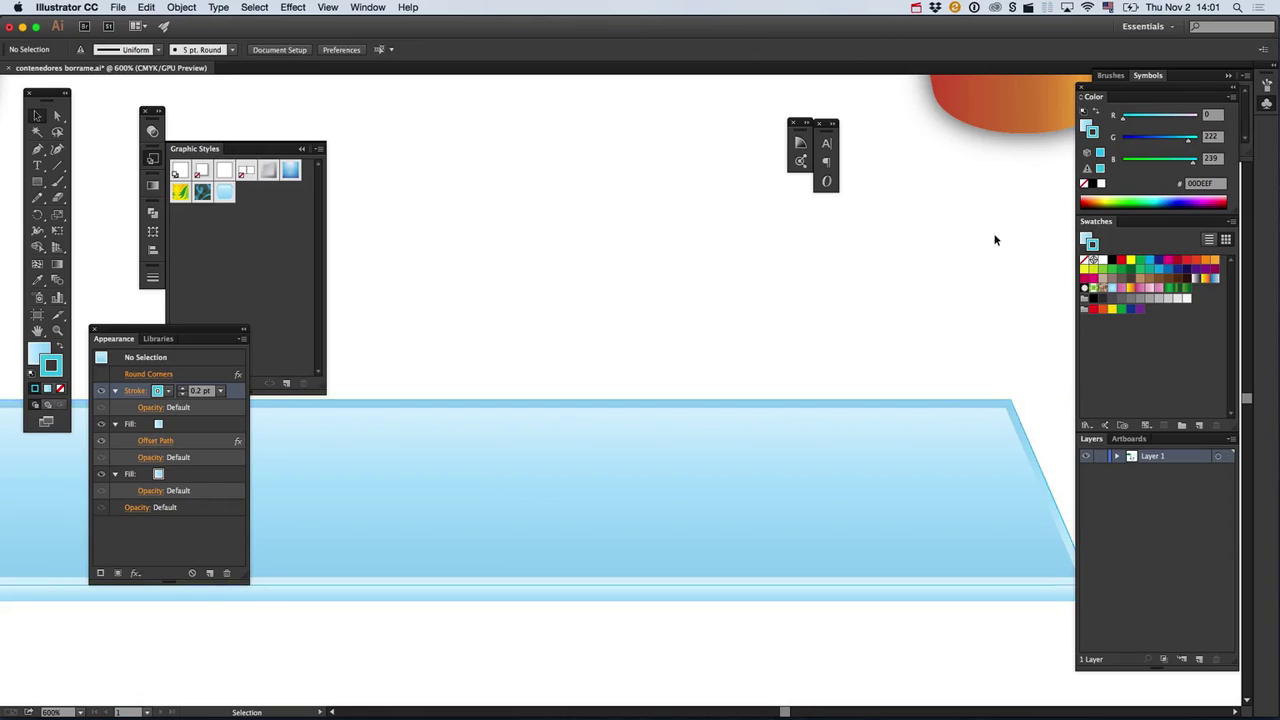
{"action": "left_click", "coordinate": [952, 432]}
{"action": "left_click_drag", "start_coordinate": [1193, 162], "coordinate": [1199, 143]}
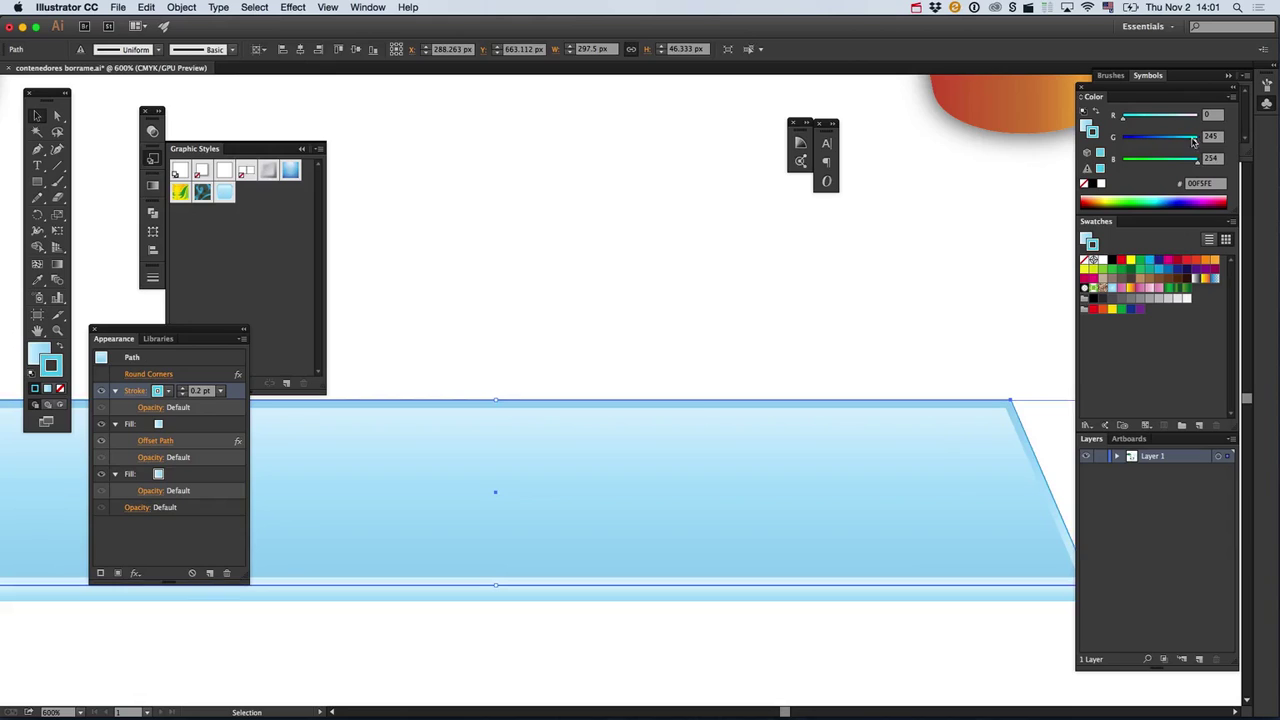
{"action": "left_click", "coordinate": [1170, 118]}
{"action": "left_click", "coordinate": [967, 181]}
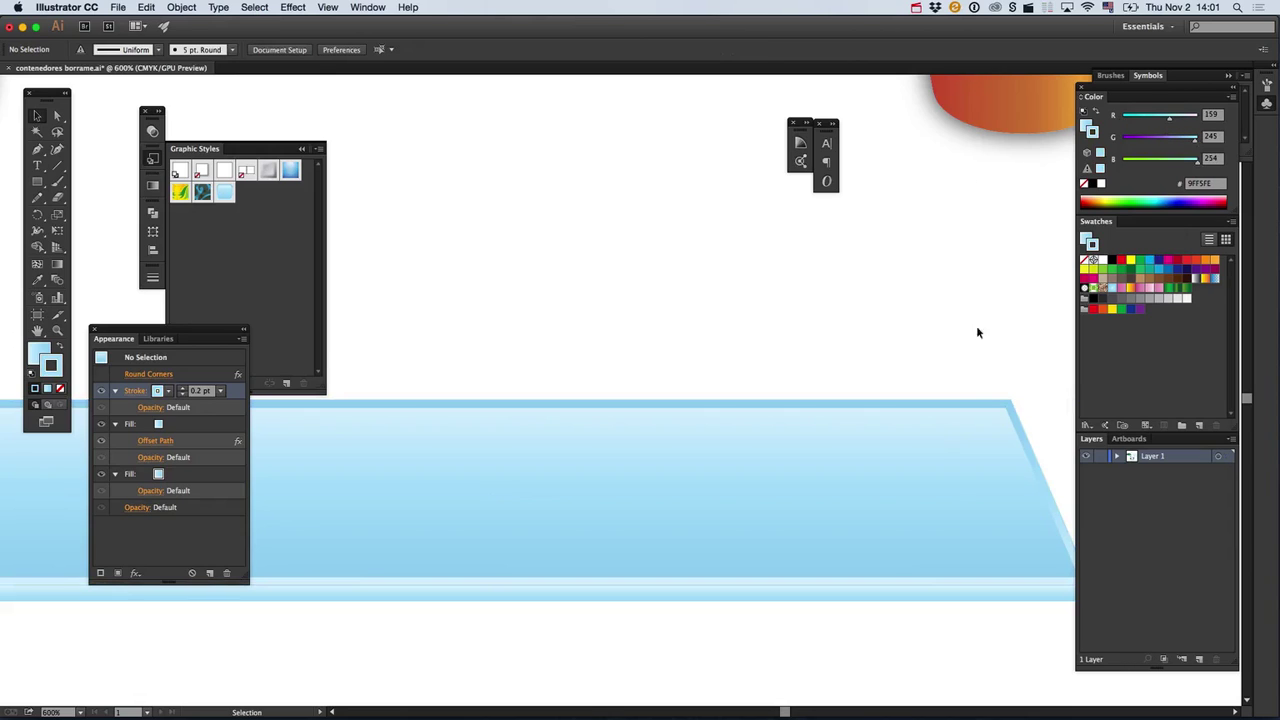
{"action": "key", "text": "a"}
{"action": "left_click", "coordinate": [776, 436]}
{"action": "left_click_drag", "start_coordinate": [777, 437], "coordinate": [845, 289]}
{"action": "key", "text": "super+z"}
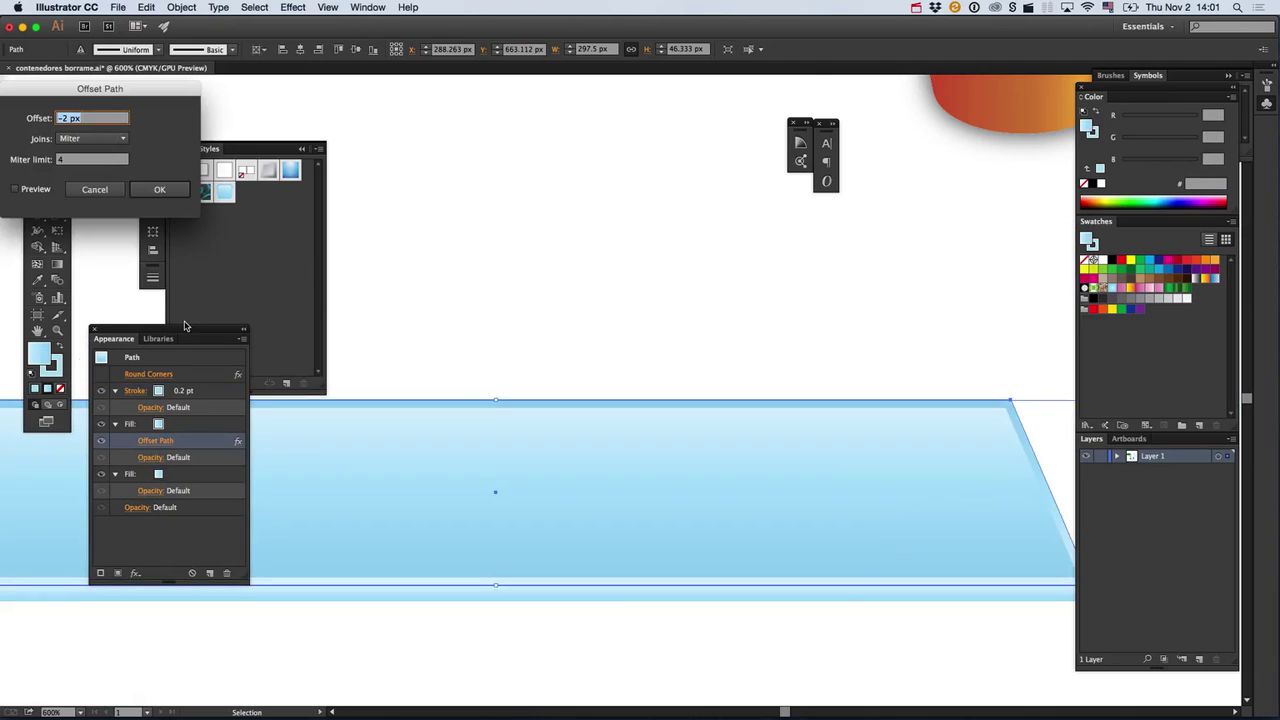
Set the Offset Path effect on the front trapezoid's upper fill to -1 px and deselect the shape.
{"action": "type", "text": "-1"}
{"action": "key", "text": "Return"}
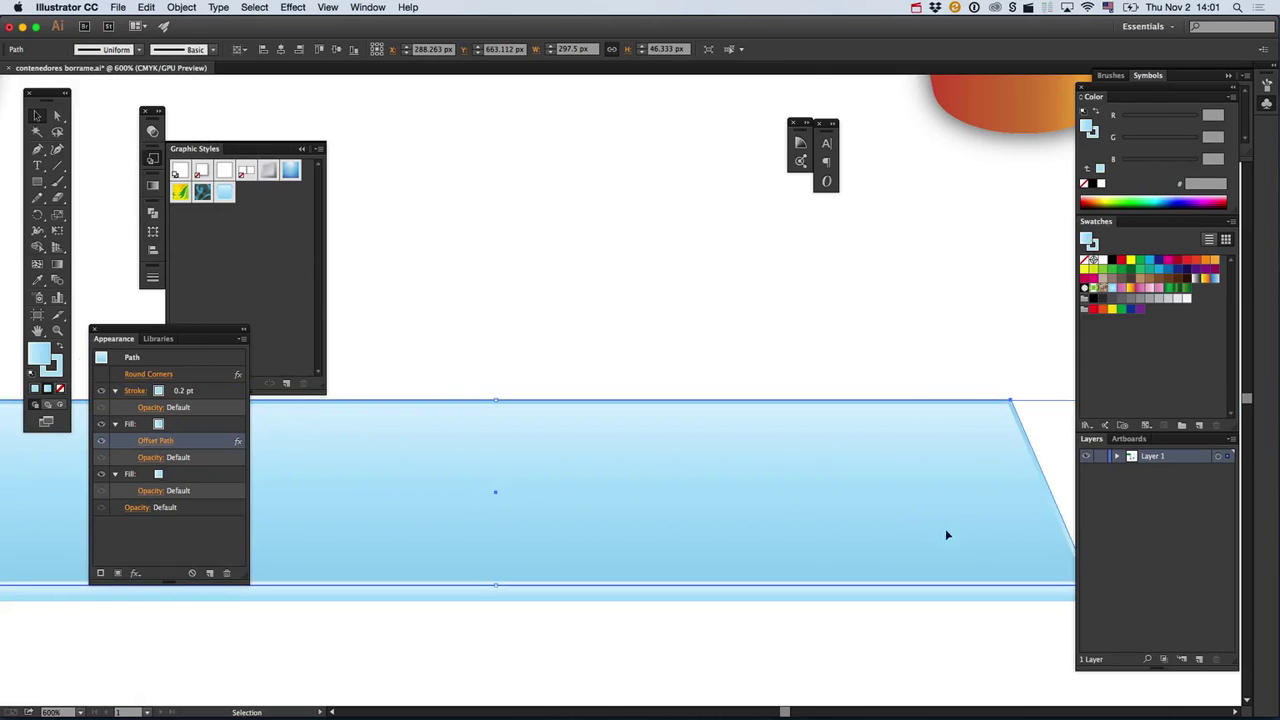
{"action": "left_click", "coordinate": [909, 345]}
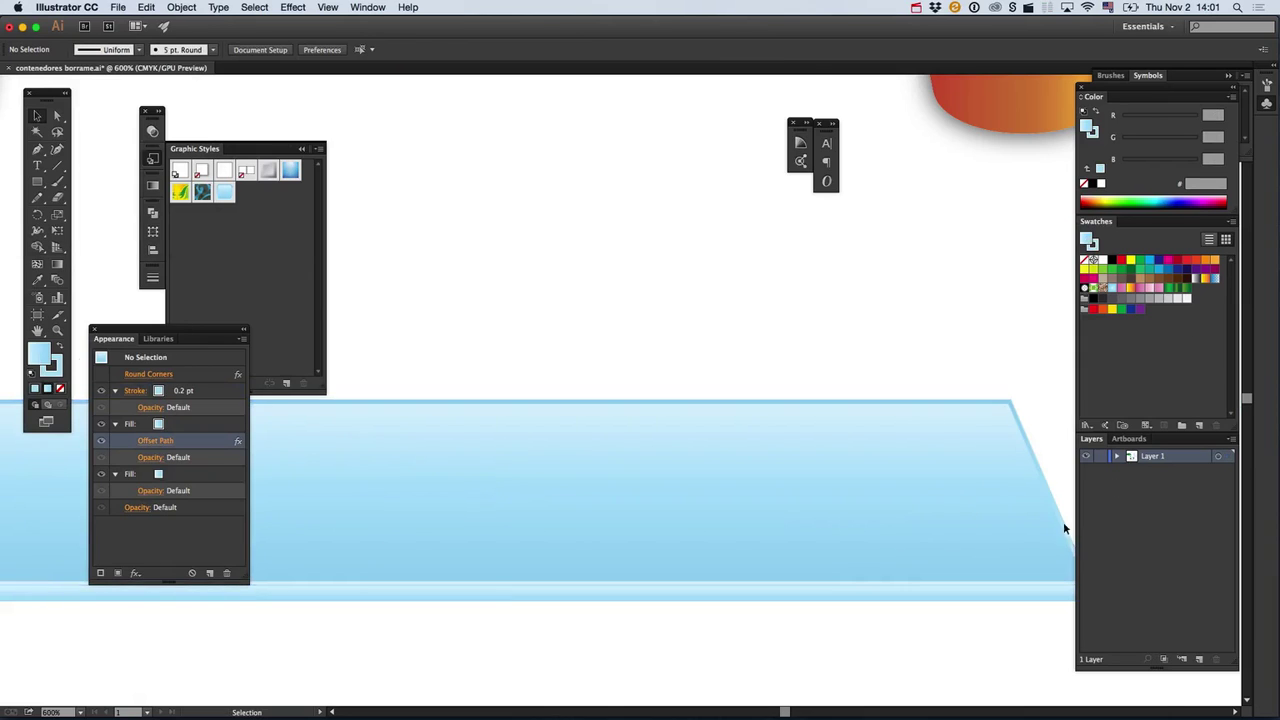
Examine the edges and the lower left corner of the wide trapezoid base up close.
{"action": "key", "text": "space"}
{"action": "left_click_drag", "start_coordinate": [1030, 619], "coordinate": [1034, 486]}
{"action": "left_click_drag", "start_coordinate": [735, 522], "coordinate": [1033, 560]}
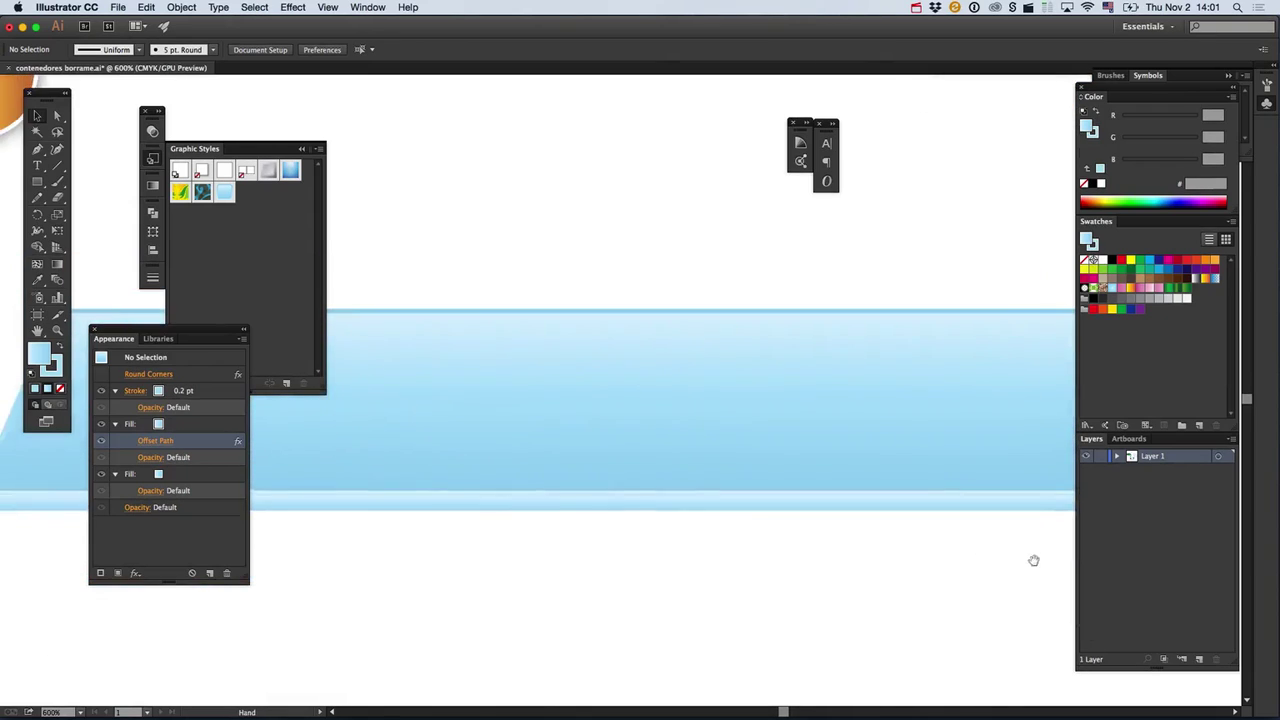
{"action": "left_click_drag", "start_coordinate": [546, 553], "coordinate": [726, 554]}
{"action": "left_click_drag", "start_coordinate": [377, 562], "coordinate": [689, 549]}
{"action": "left_click", "coordinate": [593, 441], "text": "super"}
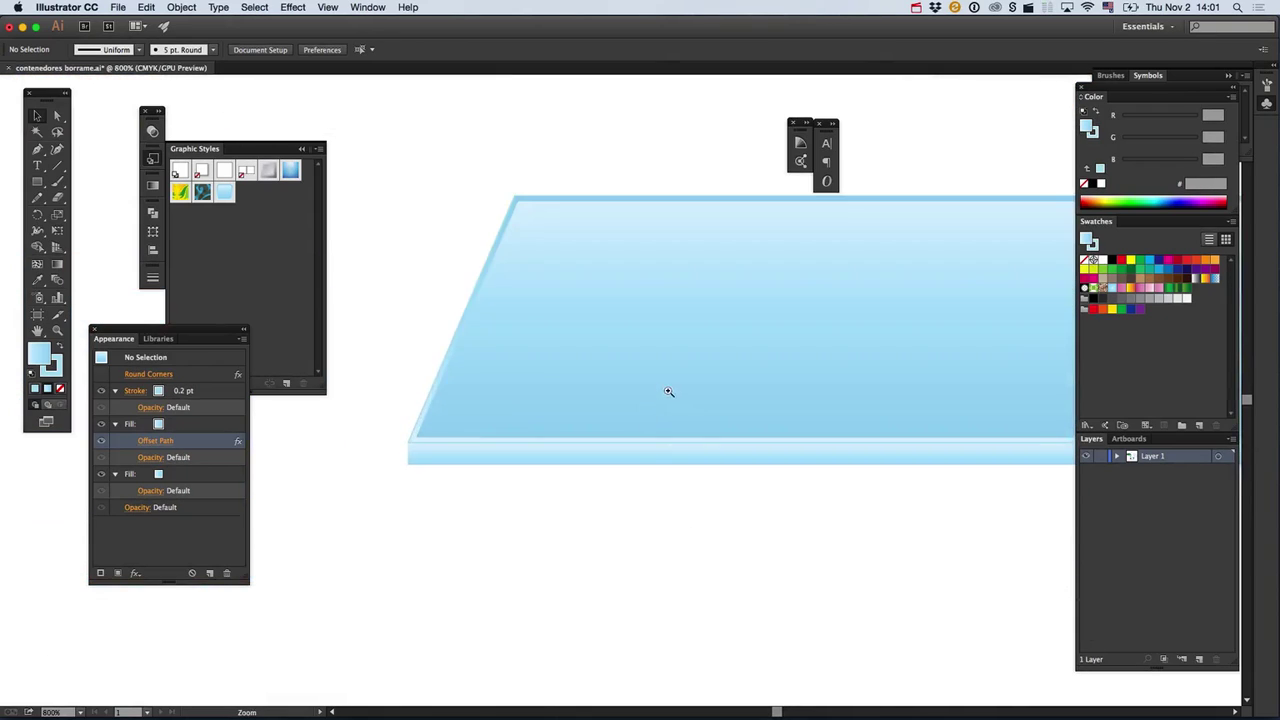
{"action": "left_click", "coordinate": [668, 391], "text": "super"}
{"action": "left_click", "coordinate": [571, 371], "text": "super"}
{"action": "left_click_drag", "start_coordinate": [637, 366], "coordinate": [1010, 406]}
Check the rear trapezoid's stroke, remove the stroke from the front trapezoid and deselect it.
{"action": "left_click", "coordinate": [700, 585]}
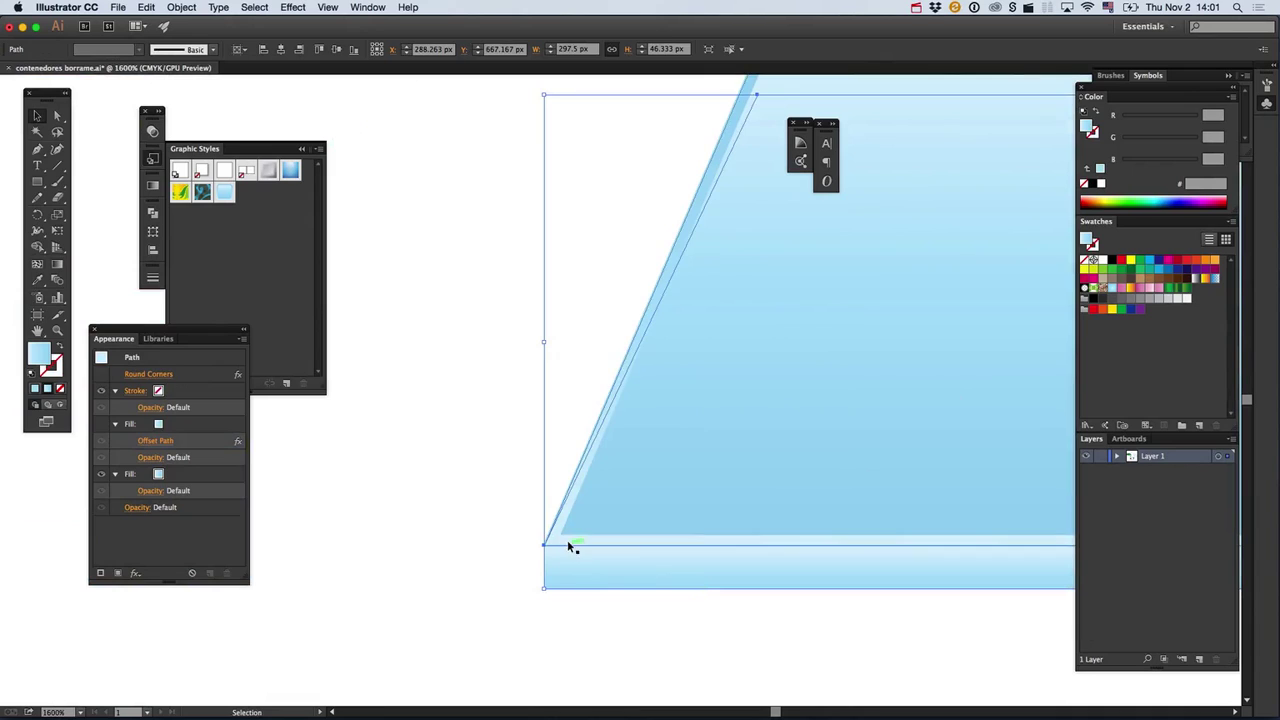
{"action": "left_click", "coordinate": [174, 392]}
{"action": "left_click", "coordinate": [168, 391]}
{"action": "left_click", "coordinate": [168, 391]}
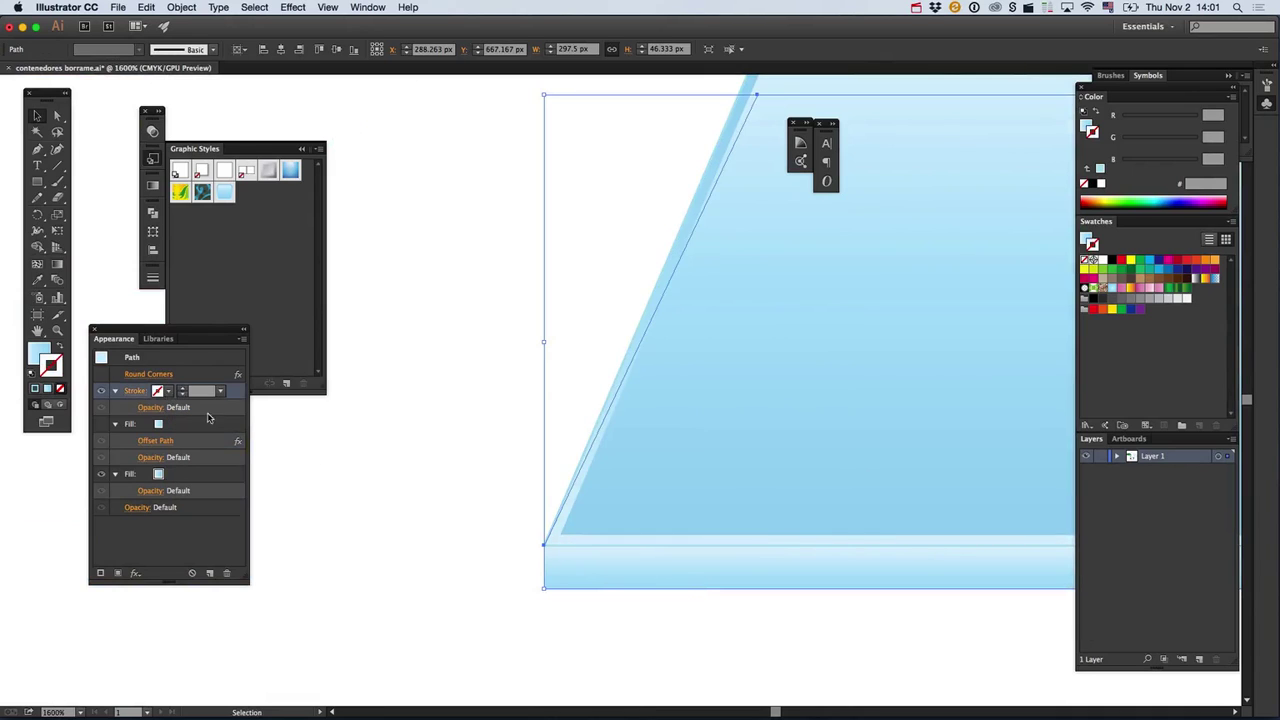
{"action": "left_click", "coordinate": [615, 544]}
{"action": "key", "text": "slash"}
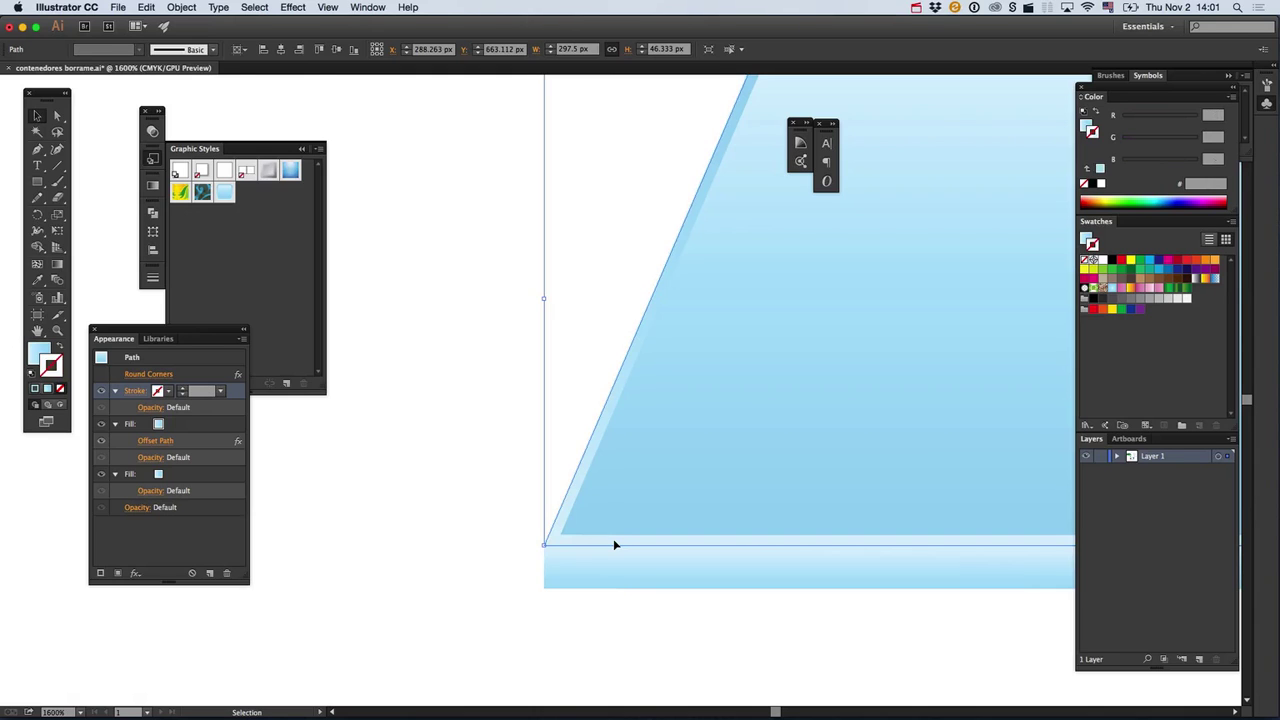
{"action": "left_click", "coordinate": [657, 693]}
Review the whole wide trapezoid base together with the potted plants above it.
{"action": "left_click", "coordinate": [793, 526], "text": "alt+super"}
{"action": "left_click", "coordinate": [799, 522], "text": "alt+super"}
{"action": "left_click", "coordinate": [806, 505], "text": "alt+super"}
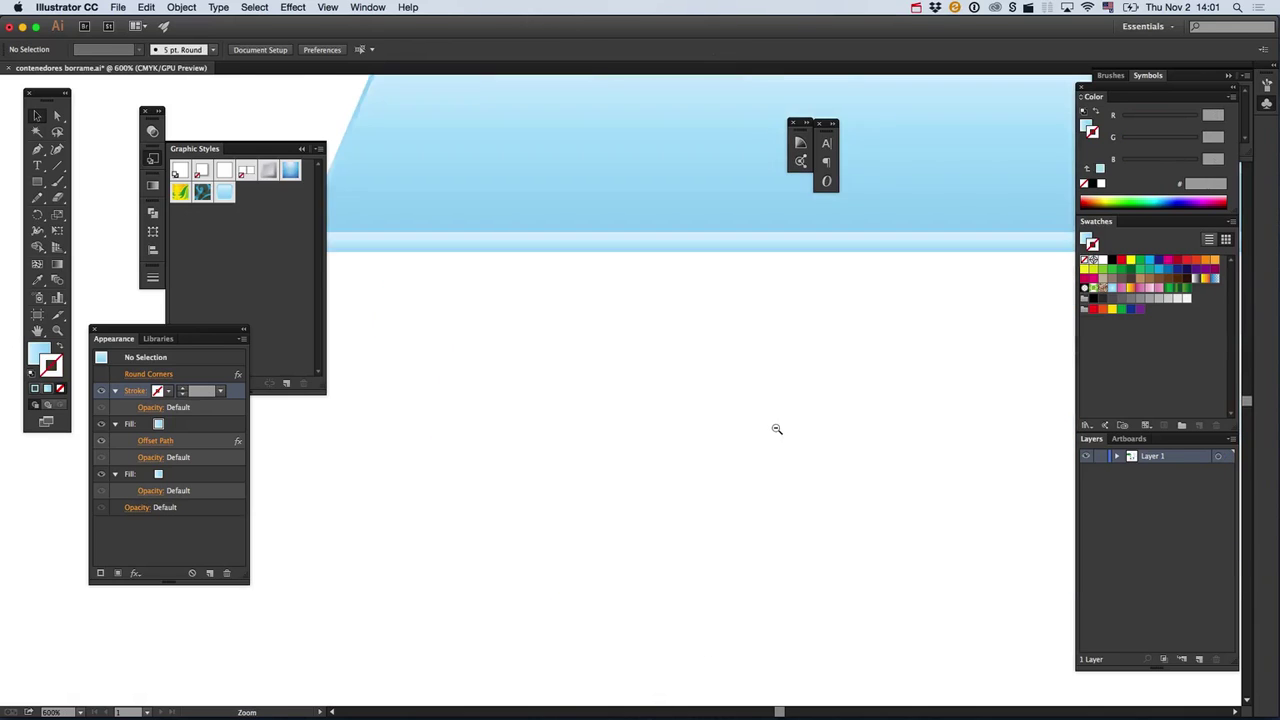
{"action": "left_click", "coordinate": [775, 428], "text": "alt+super"}
{"action": "left_click", "coordinate": [773, 428], "text": "alt+super"}
{"action": "left_click_drag", "start_coordinate": [730, 255], "coordinate": [817, 530]}
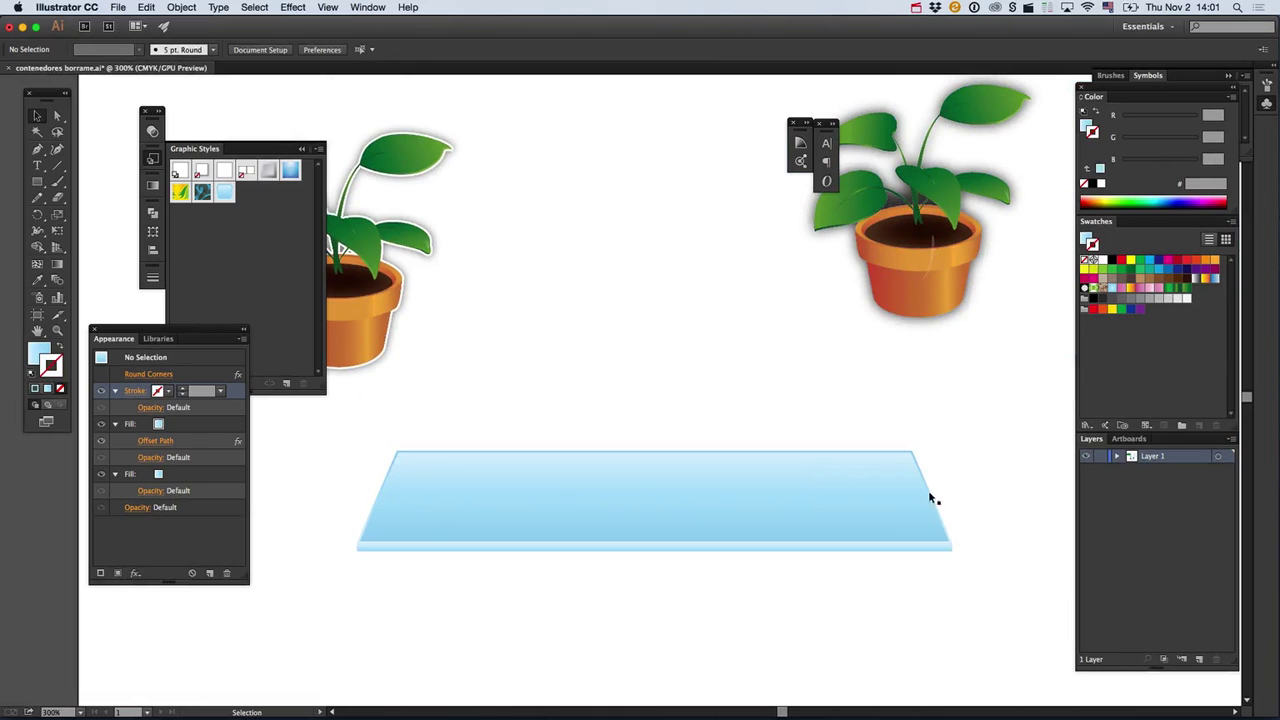
Place a copy of the glowing potted plant outside the artboard, to the right of the original plant.
{"action": "scroll", "coordinate": [1011, 292], "scroll_direction": "up", "scroll_amount": 5}
{"action": "left_click_drag", "start_coordinate": [903, 462], "coordinate": [844, 450]}
{"action": "left_click_drag", "start_coordinate": [843, 497], "coordinate": [970, 481]}
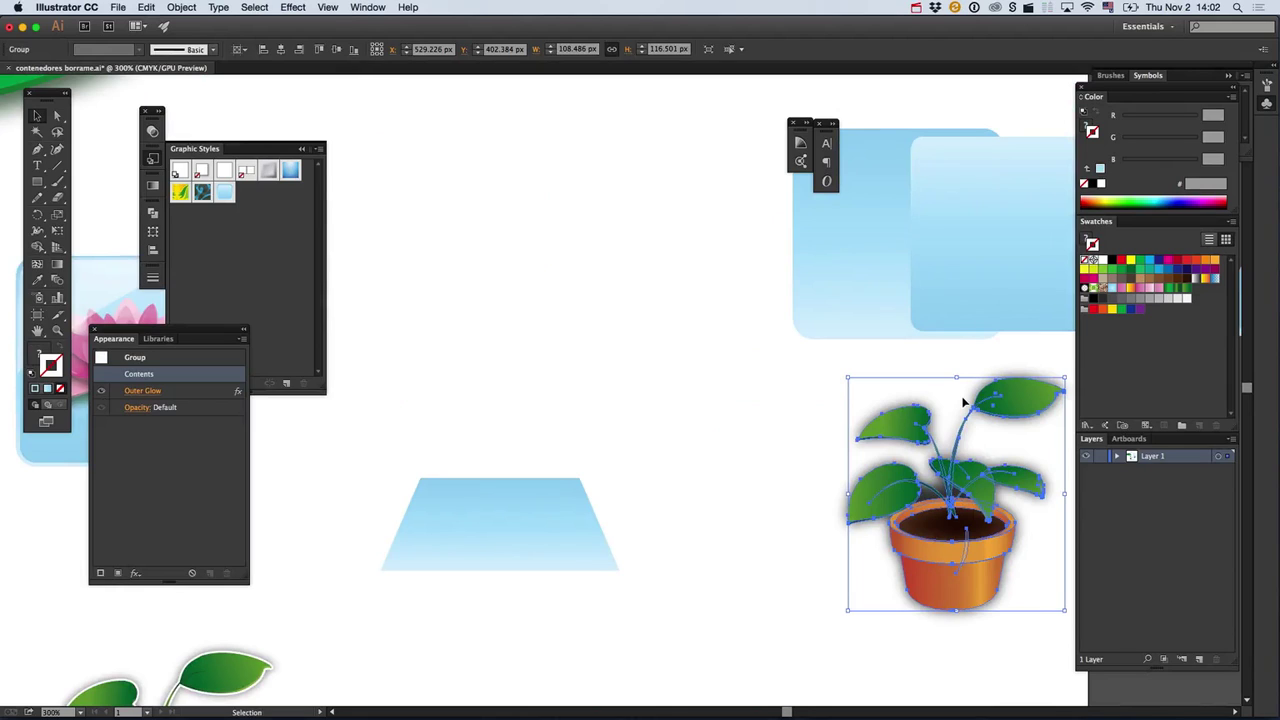
{"action": "left_click_drag", "start_coordinate": [944, 490], "coordinate": [605, 412]}
{"action": "left_click_drag", "start_coordinate": [588, 467], "coordinate": [821, 497]}
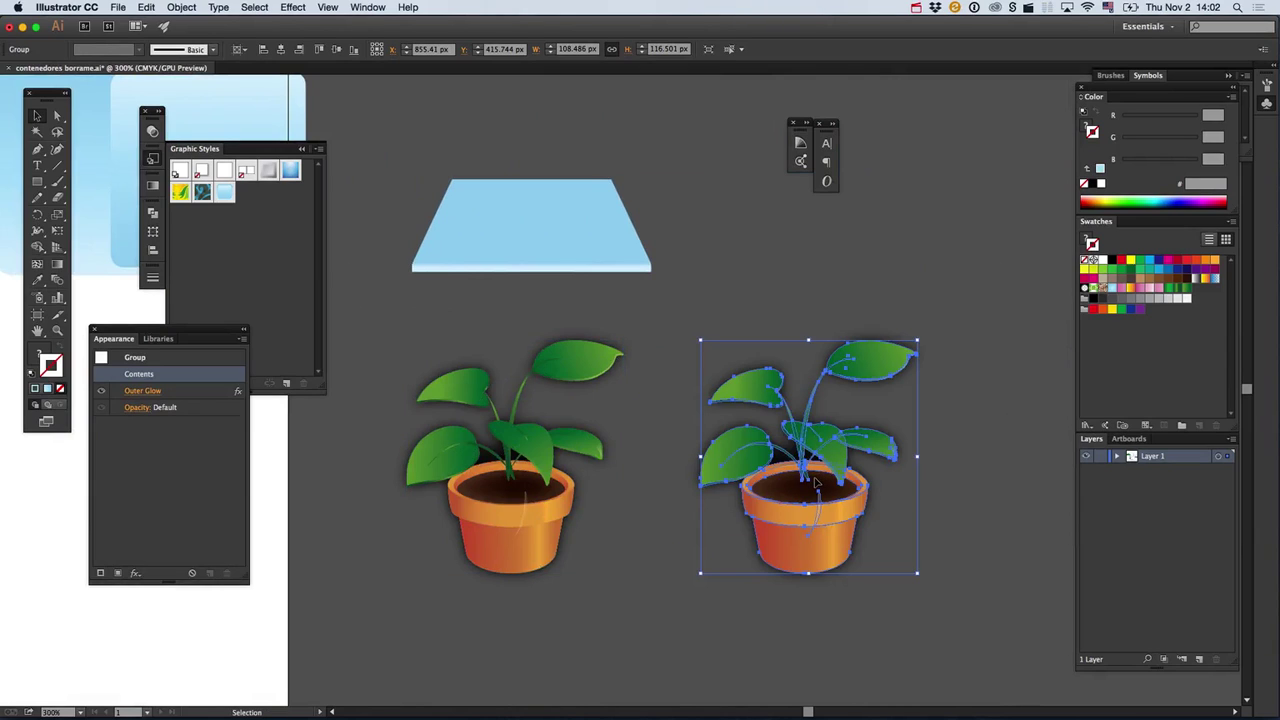
Ungroup the copied plant, unite its parts into one white silhouette and remove the silhouette's stroke.
{"action": "right_click", "coordinate": [815, 482]}
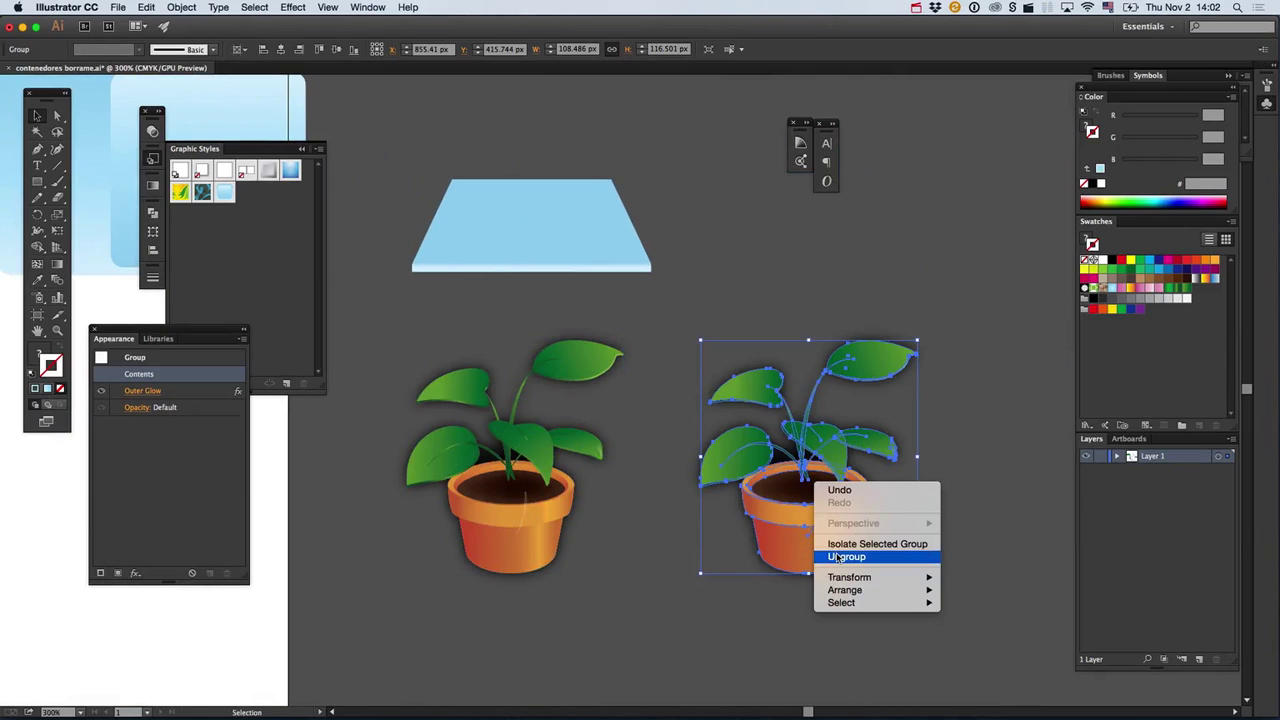
{"action": "left_click", "coordinate": [838, 557]}
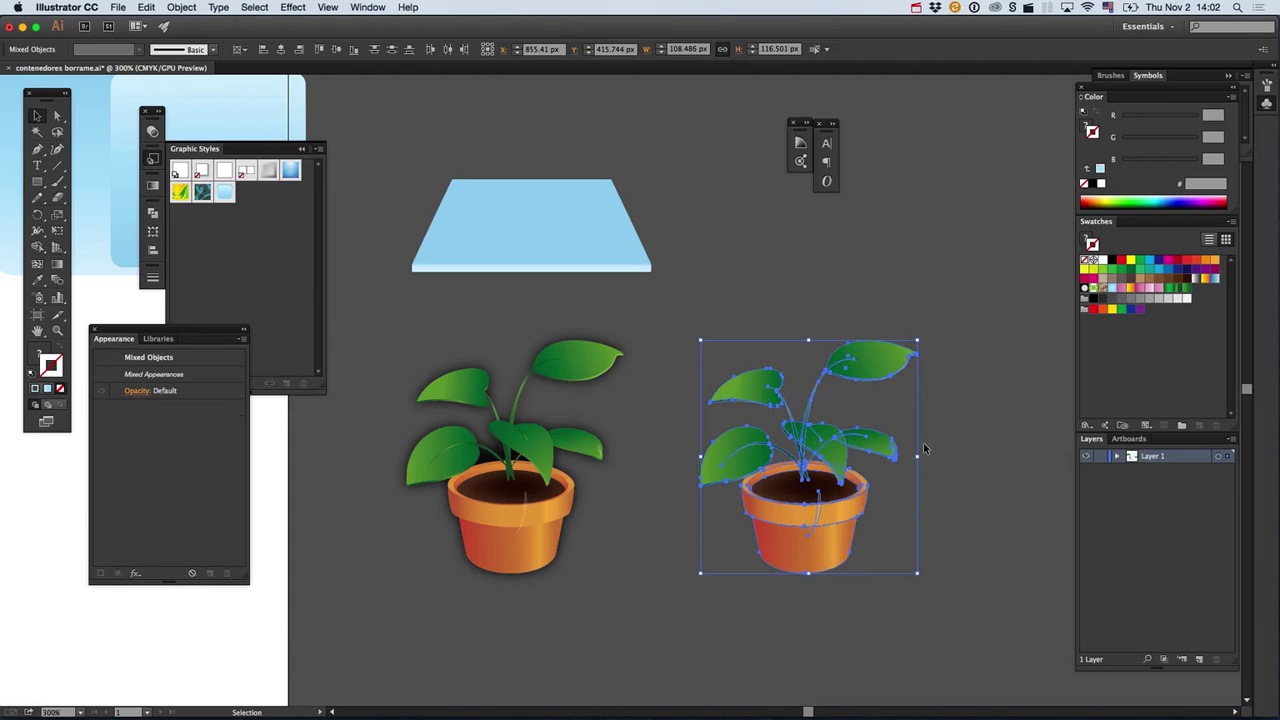
{"action": "left_click", "coordinate": [152, 216]}
{"action": "left_click", "coordinate": [176, 232]}
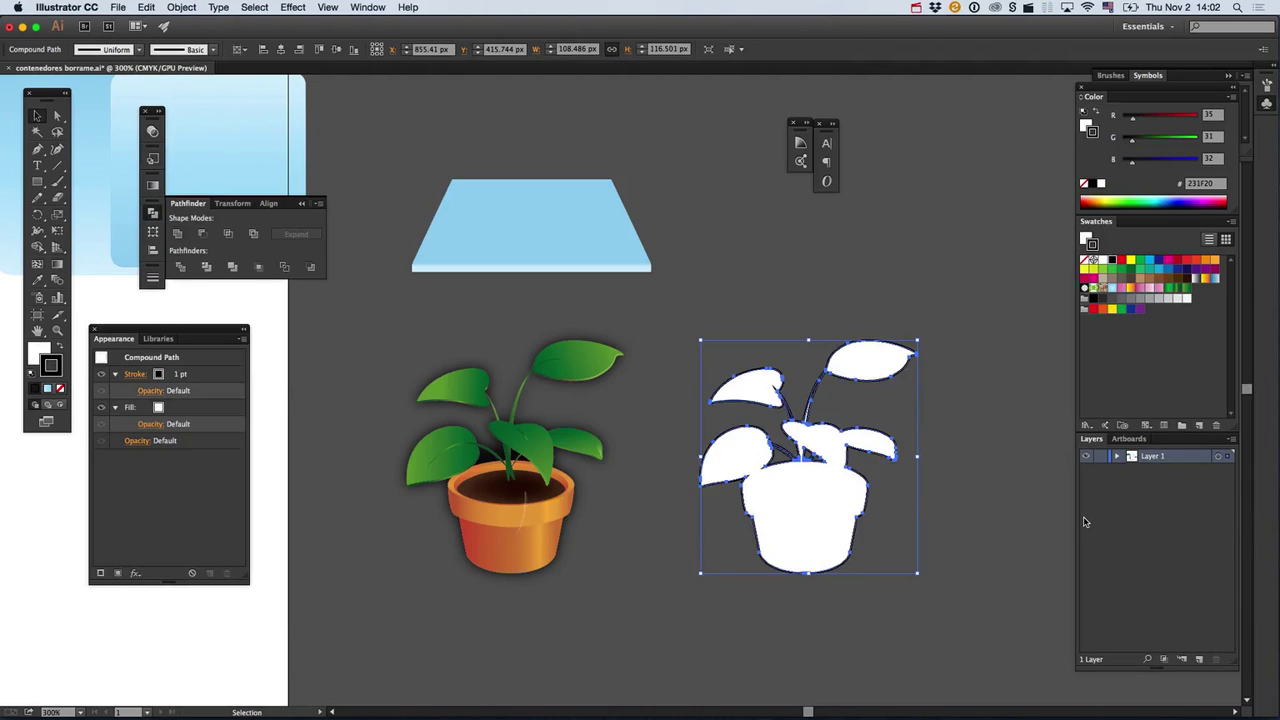
{"action": "key", "text": "slash"}
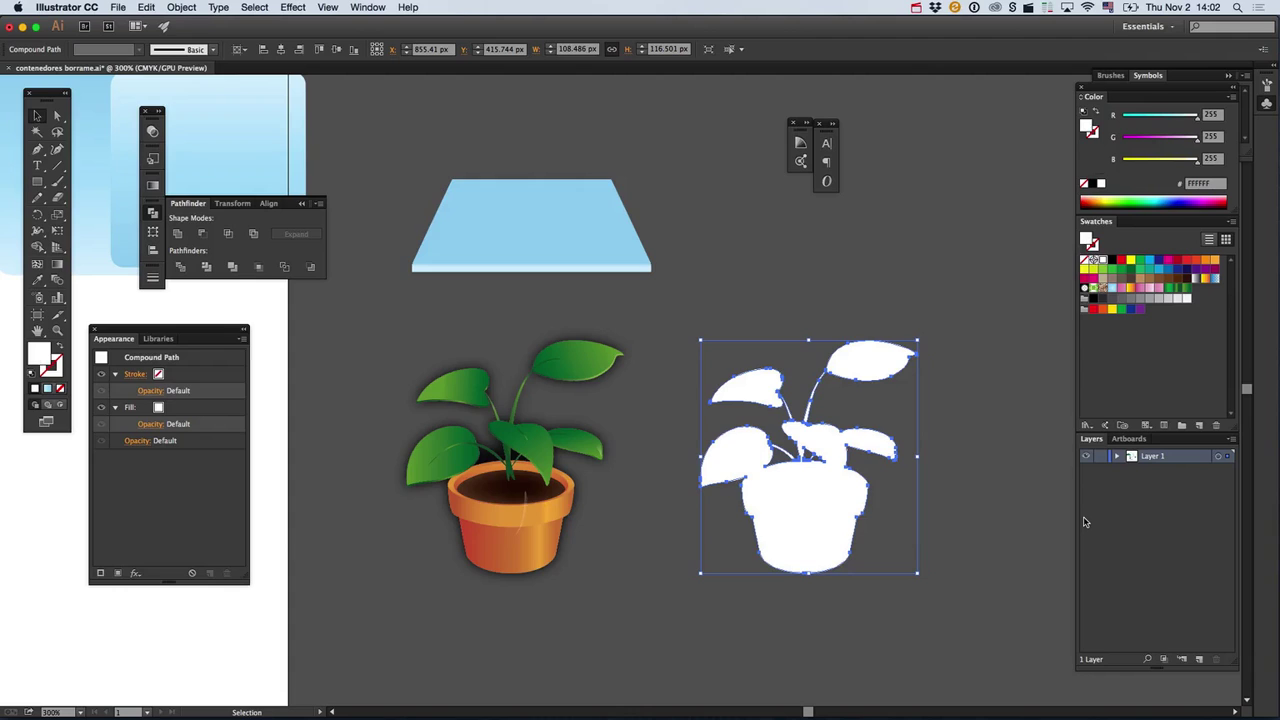
Isolate the original plant group, move the light highlight onto the right side of the pot's body and exit isolation.
{"action": "key", "text": "super+y"}
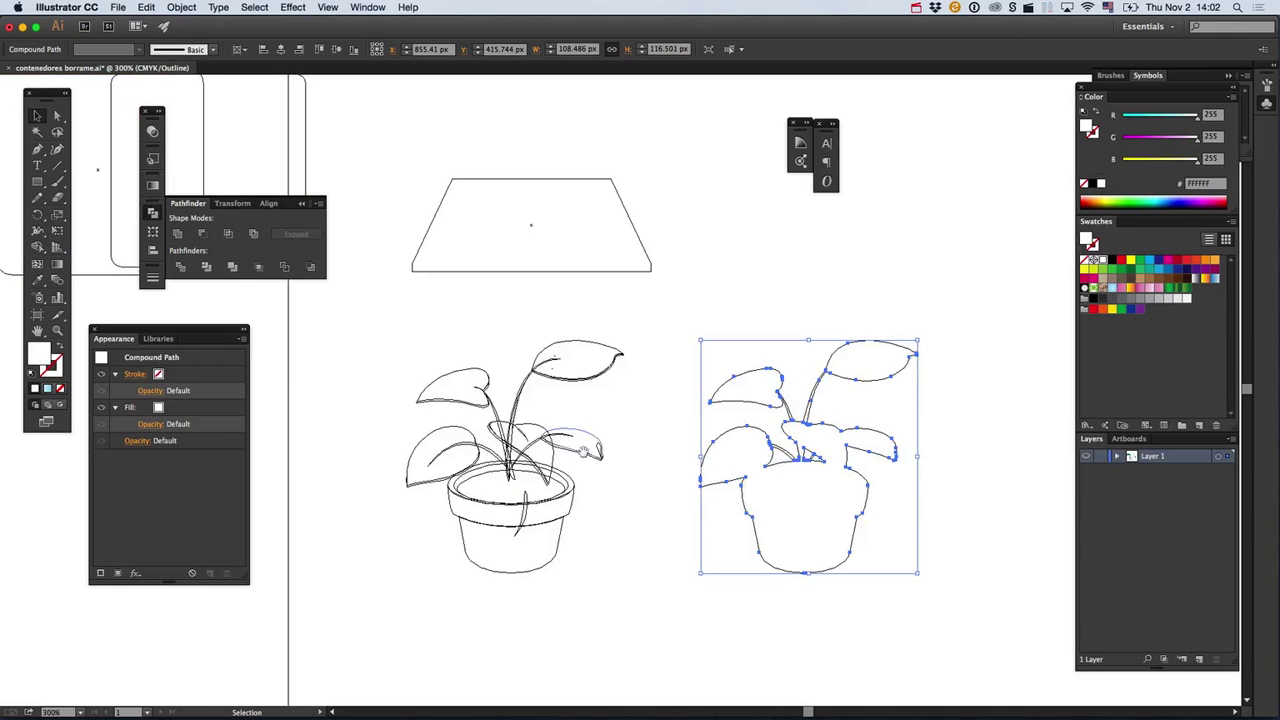
{"action": "left_click", "coordinate": [583, 434], "text": "super"}
{"action": "left_click", "coordinate": [579, 420], "text": "super"}
{"action": "left_click", "coordinate": [579, 420], "text": "super"}
{"action": "left_click_drag", "start_coordinate": [582, 418], "coordinate": [626, 450]}
{"action": "double_click", "coordinate": [660, 517]}
{"action": "left_click", "coordinate": [659, 516]}
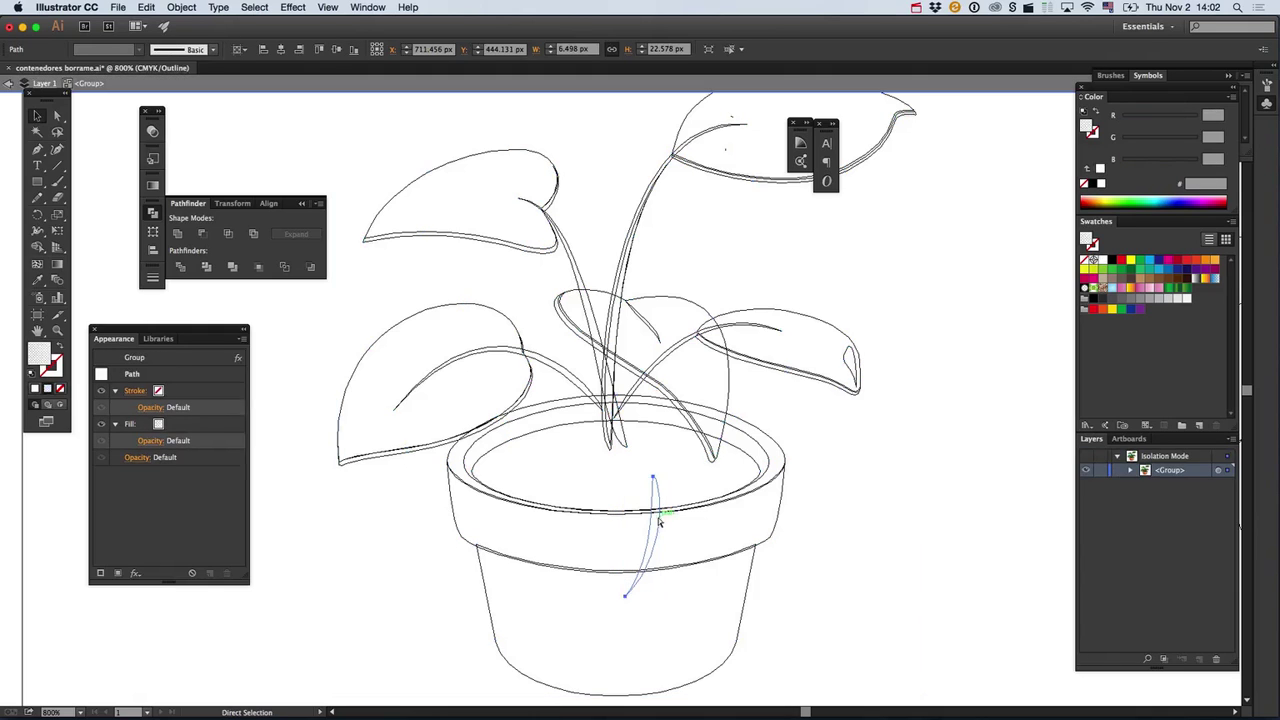
{"action": "key", "text": "super+y"}
{"action": "left_click_drag", "start_coordinate": [660, 519], "coordinate": [740, 600]}
{"action": "left_click", "coordinate": [911, 553]}
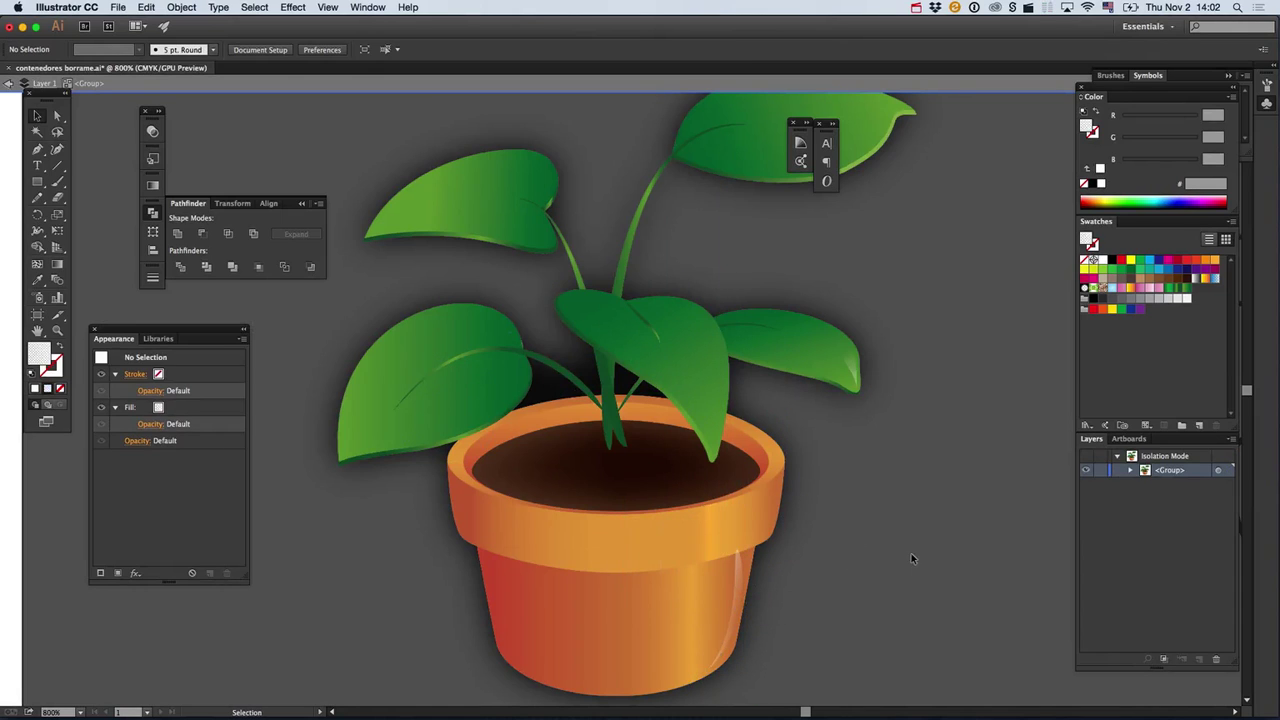
{"action": "double_click", "coordinate": [910, 390]}
{"action": "key", "text": "ctrl+y"}
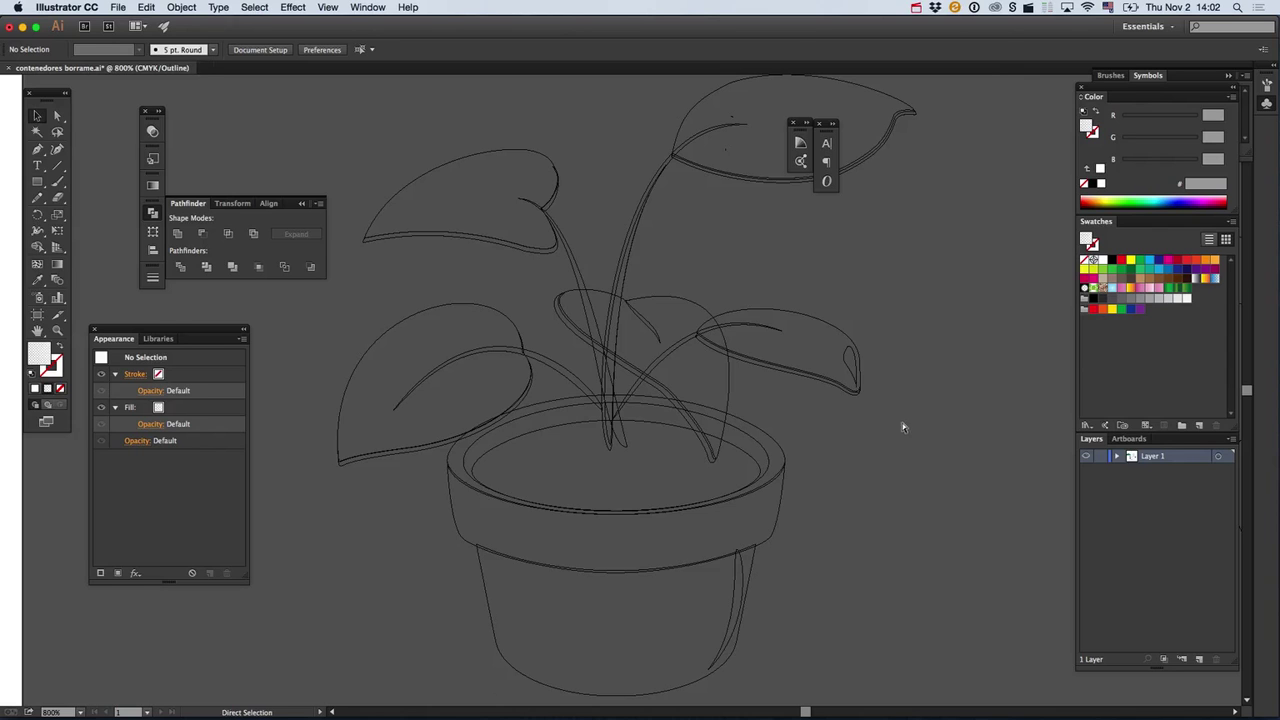
{"action": "key", "text": "ctrl+y"}
Place a copy of the lotus flower outside the artboard, to the left of its blue icon container.
{"action": "scroll", "coordinate": [871, 377], "scroll_direction": "right", "scroll_amount": 10}
{"action": "left_click", "coordinate": [520, 473]}
{"action": "left_click_drag", "start_coordinate": [459, 420], "coordinate": [885, 598]}
{"action": "left_click_drag", "start_coordinate": [365, 480], "coordinate": [900, 512]}
{"action": "left_click_drag", "start_coordinate": [575, 504], "coordinate": [877, 516]}
{"action": "scroll", "coordinate": [877, 516], "scroll_direction": "left", "scroll_amount": 10}
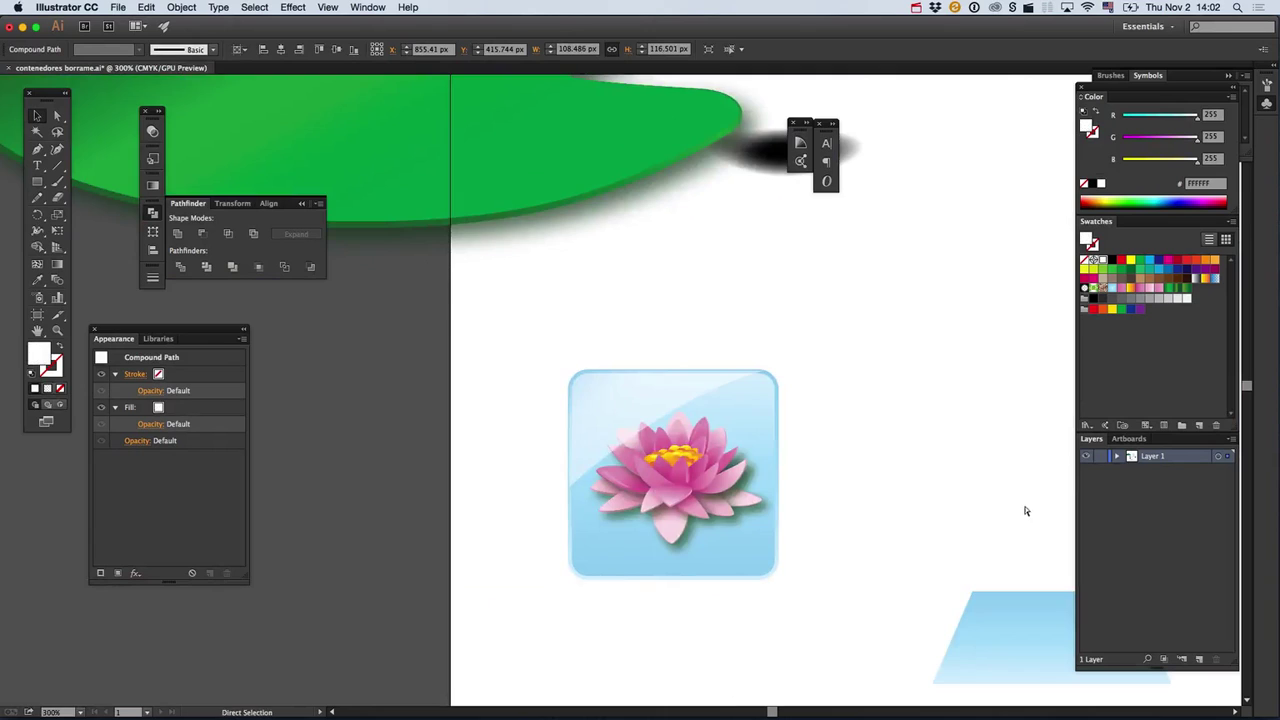
{"action": "key", "text": "ctrl+y"}
{"action": "key", "text": "ctrl+y"}
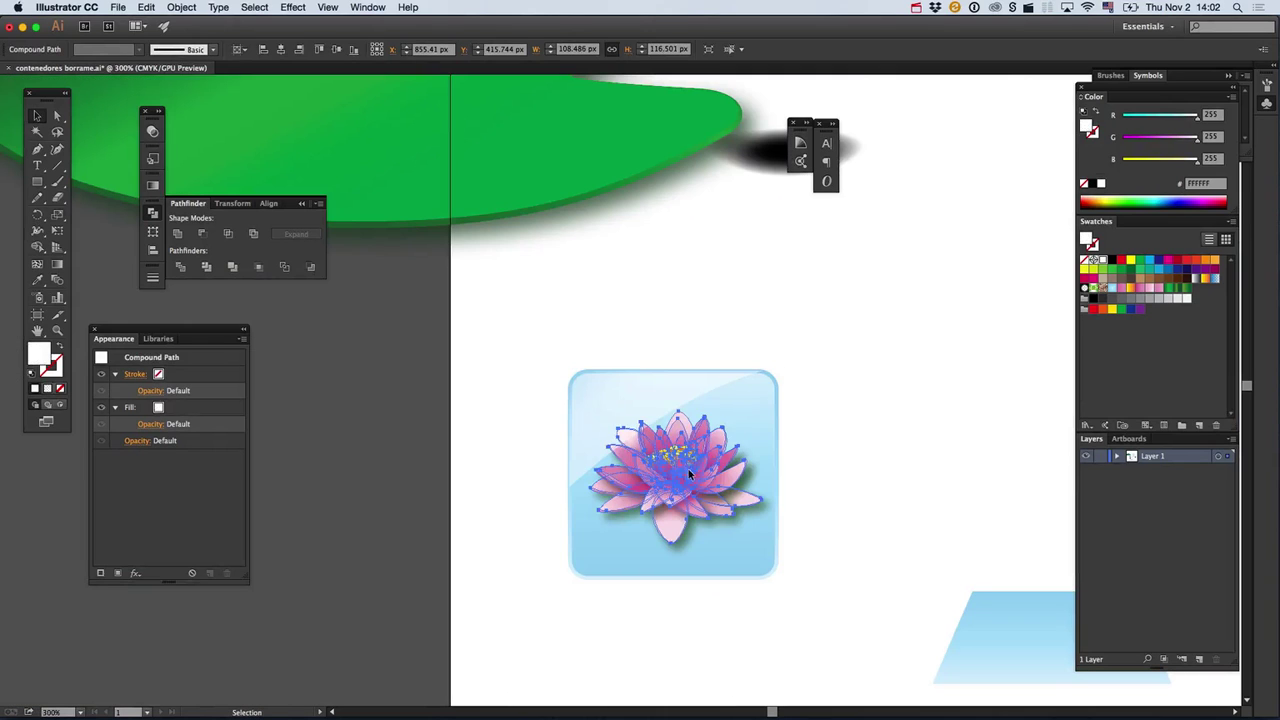
{"action": "left_click", "coordinate": [690, 476]}
{"action": "left_click_drag", "start_coordinate": [694, 477], "coordinate": [328, 477]}
{"action": "scroll", "coordinate": [426, 455], "scroll_direction": "left", "scroll_amount": 6}
{"action": "scroll", "coordinate": [426, 455], "scroll_direction": "up", "scroll_amount": 2}
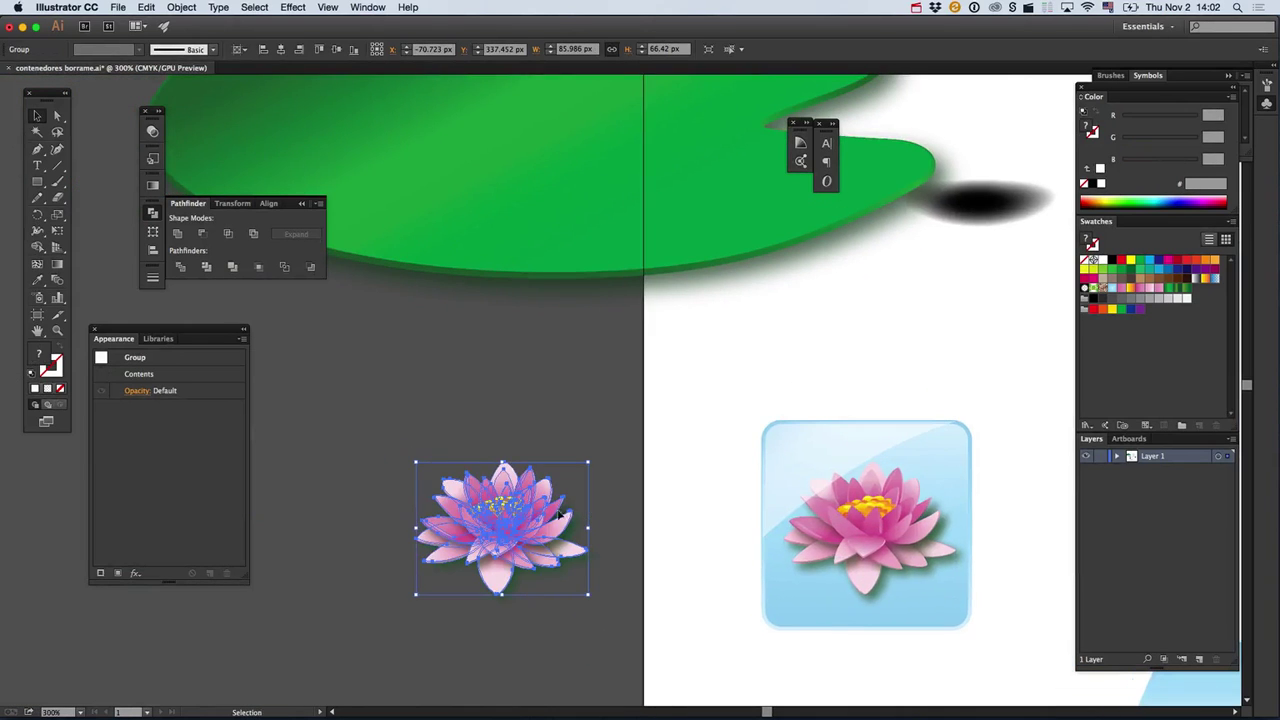
Ungroup the lotus copy, unite its petals into one silhouette and apply the default white fill and black stroke.
{"action": "right_click", "coordinate": [518, 527]}
{"action": "left_click", "coordinate": [537, 604]}
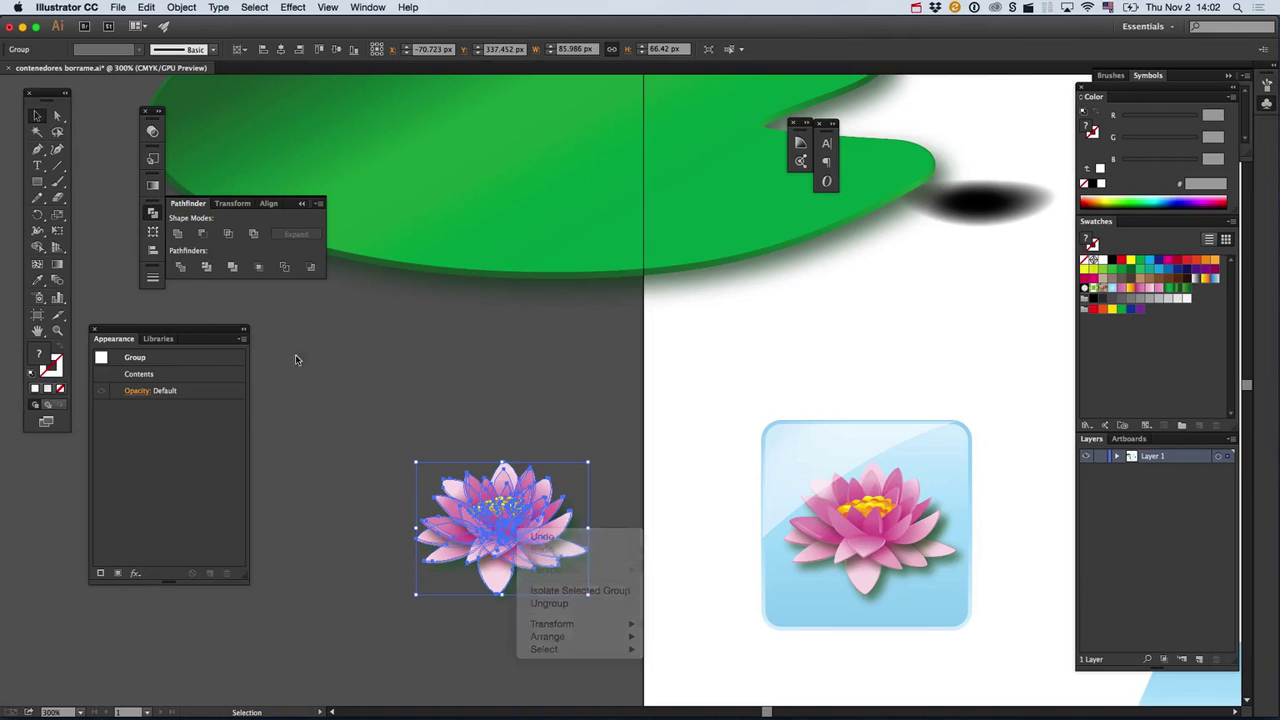
{"action": "left_click", "coordinate": [180, 236]}
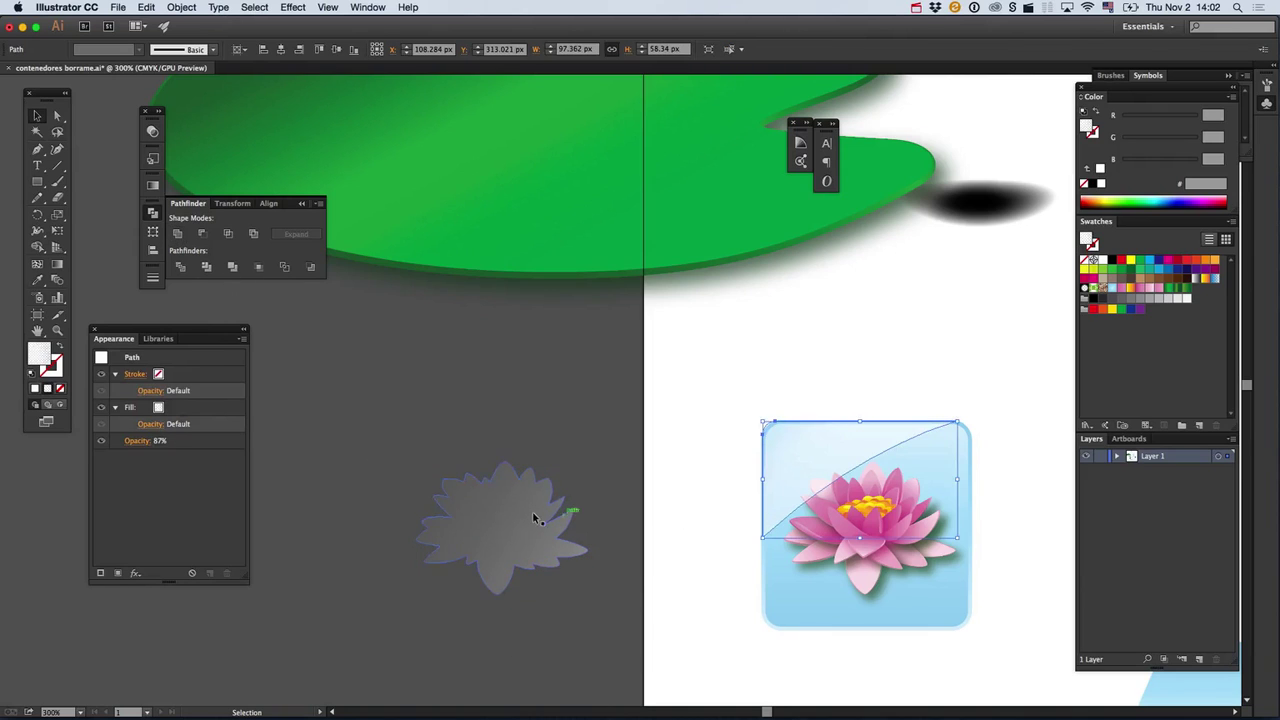
{"action": "key", "text": "d"}
{"action": "left_click", "coordinate": [684, 555]}
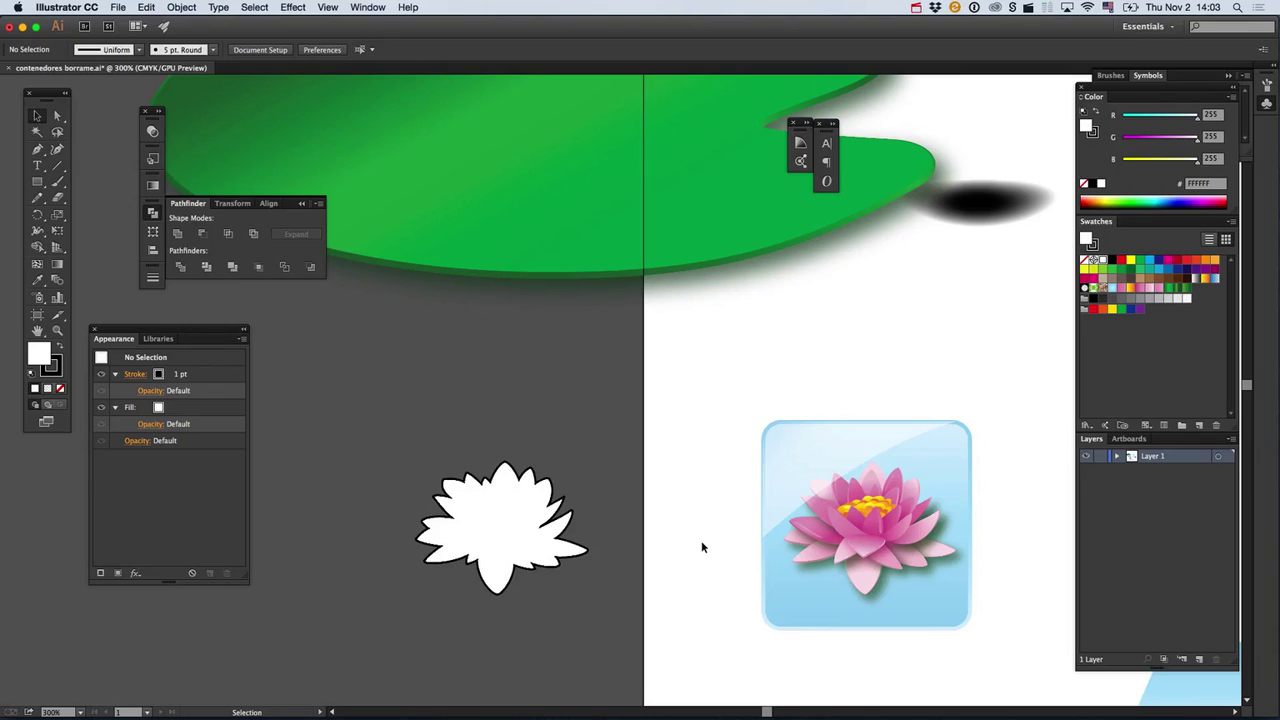
Ungroup the white-outlined potted plant and move the coloured plant left, off its white backing silhouette.
{"action": "scroll", "coordinate": [927, 469], "scroll_direction": "down", "scroll_amount": 6}
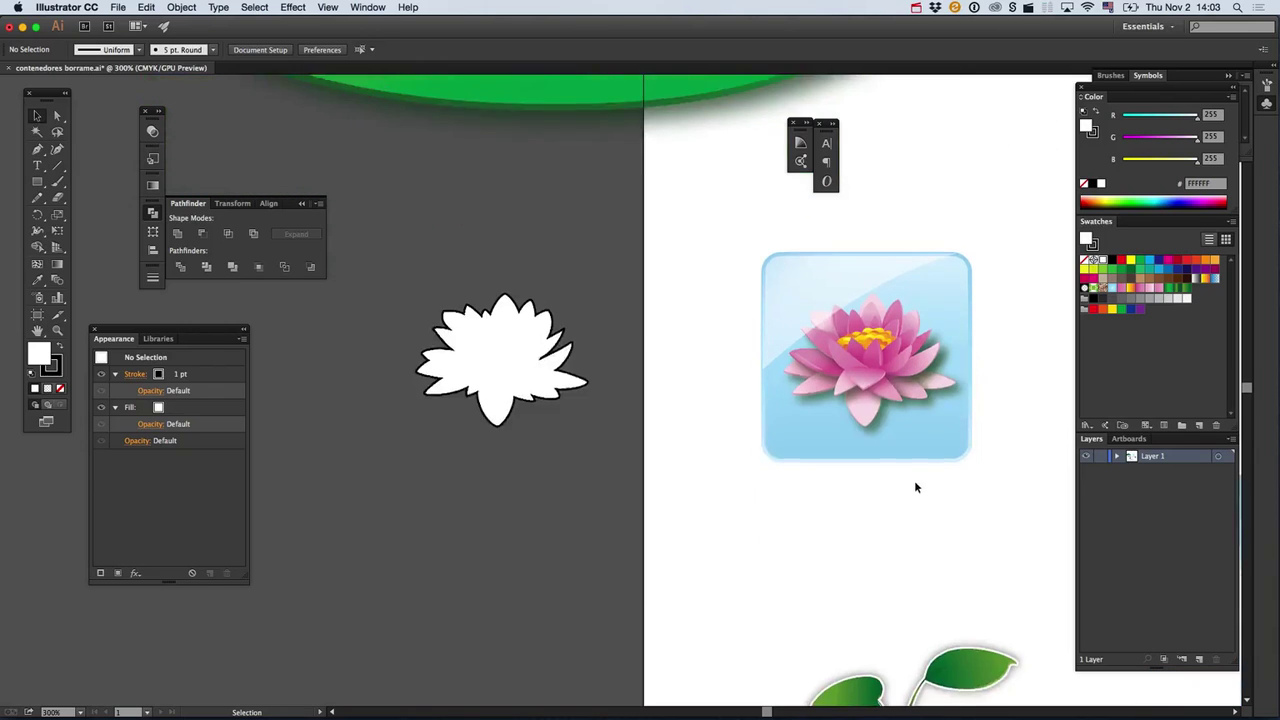
{"action": "left_click_drag", "start_coordinate": [974, 637], "coordinate": [857, 430]}
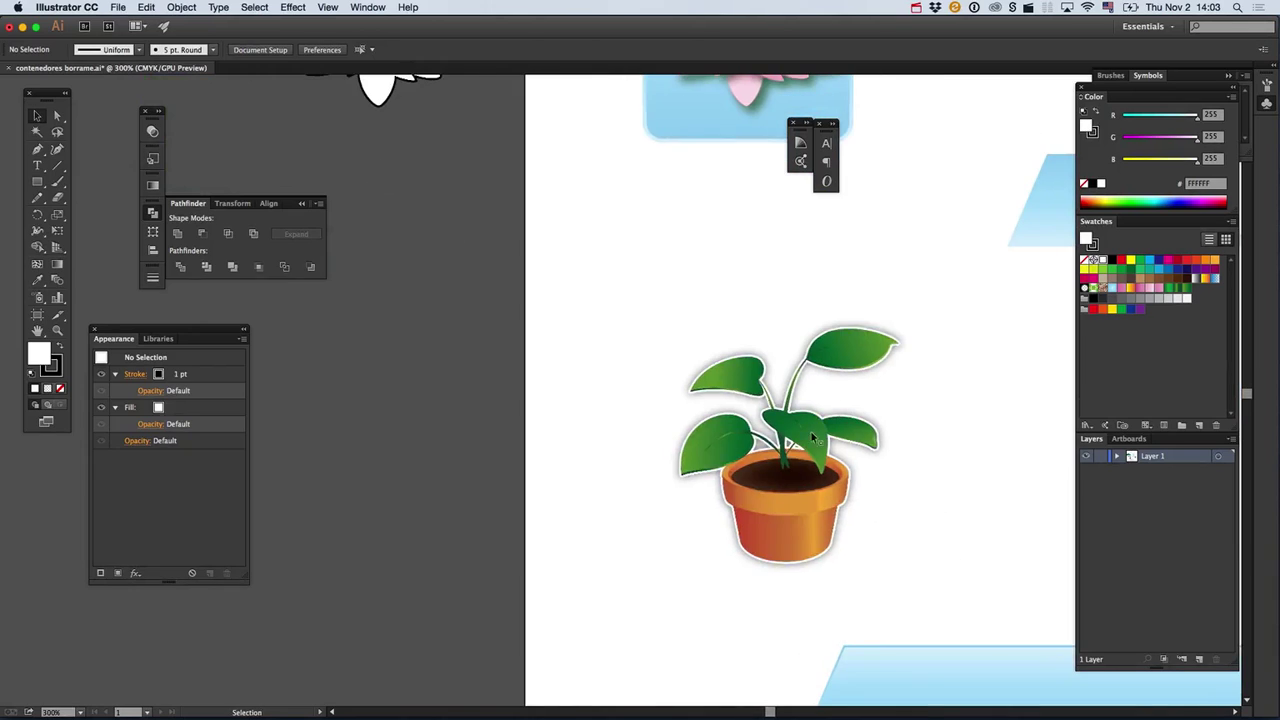
{"action": "left_click", "coordinate": [837, 509]}
{"action": "left_click_drag", "start_coordinate": [836, 512], "coordinate": [822, 481]}
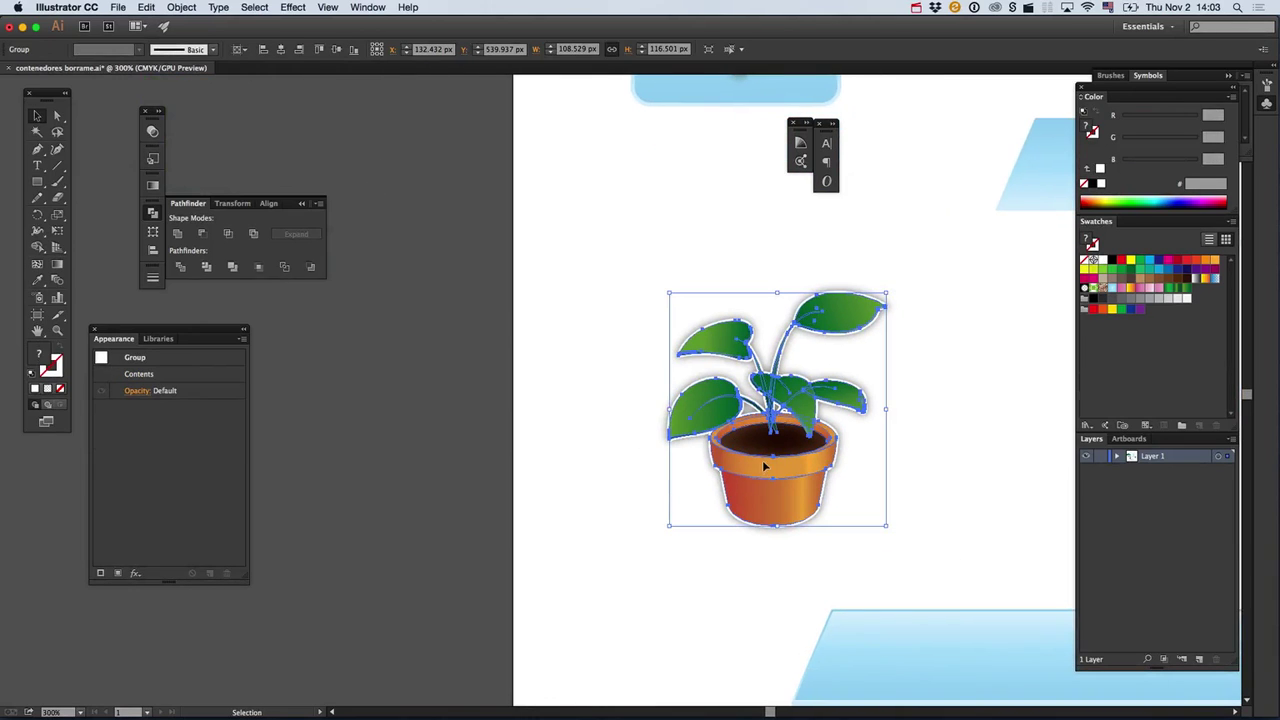
{"action": "right_click", "coordinate": [765, 466]}
{"action": "key", "text": "Escape"}
{"action": "right_click", "coordinate": [788, 492]}
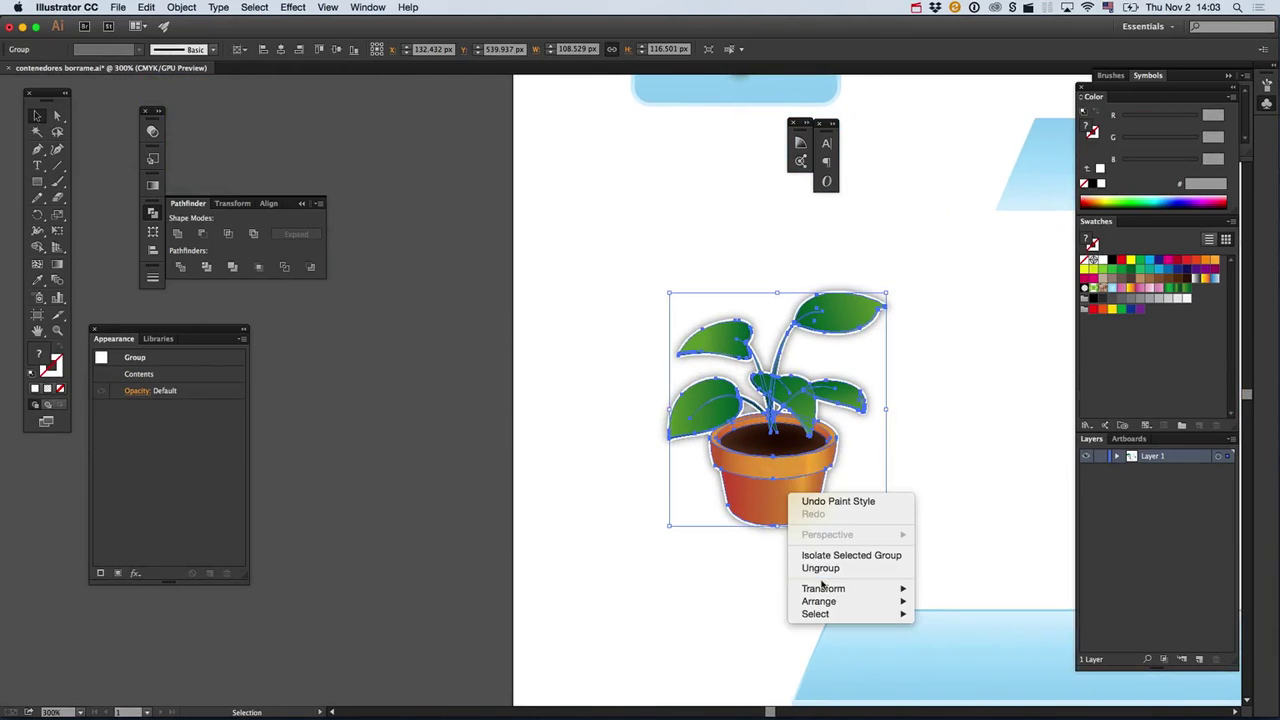
{"action": "left_click", "coordinate": [820, 568]}
{"action": "left_click", "coordinate": [916, 483]}
{"action": "left_click_drag", "start_coordinate": [733, 487], "coordinate": [546, 487]}
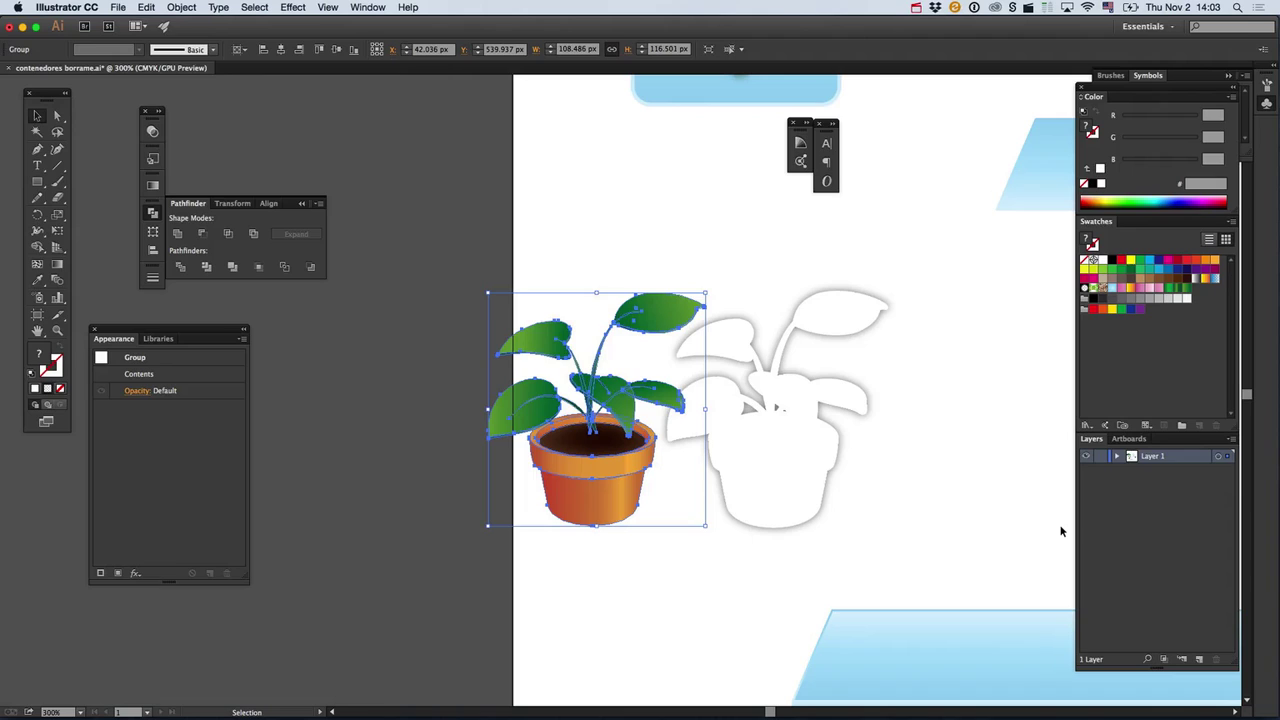
Isolate the plant's white backing silhouette, release its compound path and deselect the resulting pieces.
{"action": "double_click", "coordinate": [808, 392]}
{"action": "left_click", "coordinate": [801, 402]}
{"action": "left_click", "coordinate": [778, 391], "text": "super"}
{"action": "right_click", "coordinate": [426, 422]}
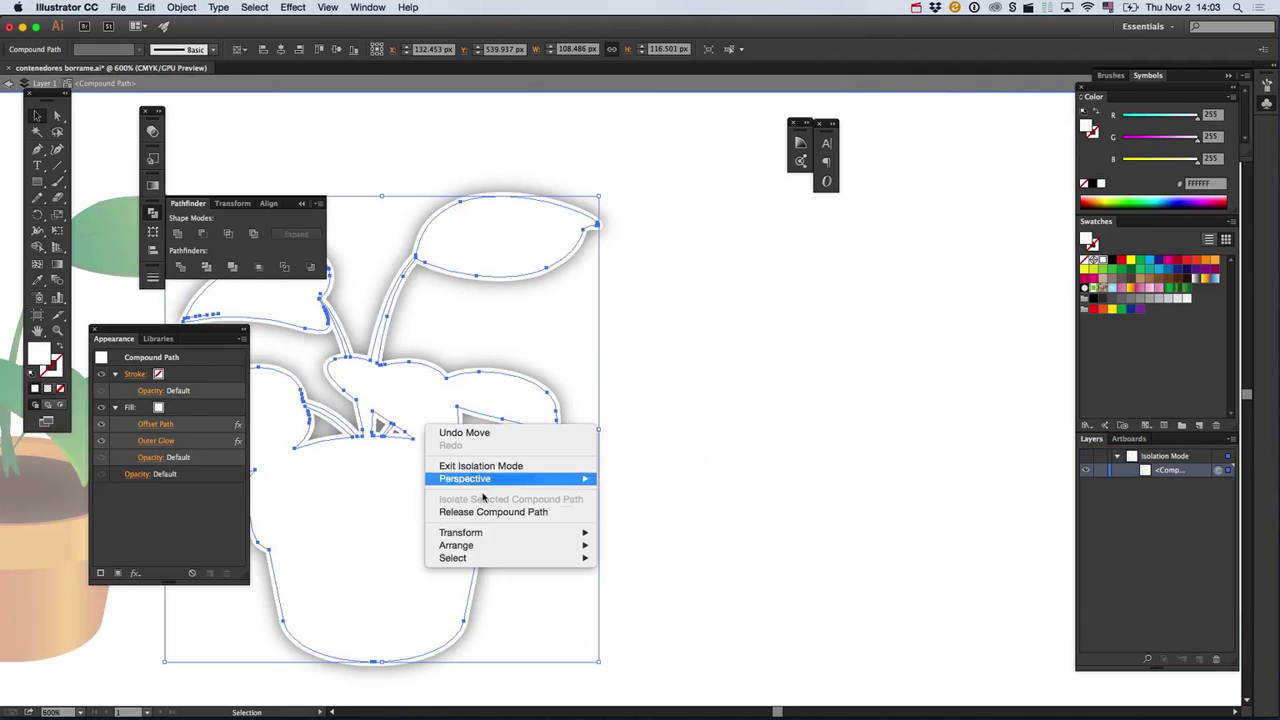
{"action": "left_click", "coordinate": [503, 511]}
{"action": "left_click", "coordinate": [729, 481]}
Delete the small shapes that fill the gap between the stems above the pot's rim.
{"action": "left_click_drag", "start_coordinate": [643, 488], "coordinate": [851, 521]}
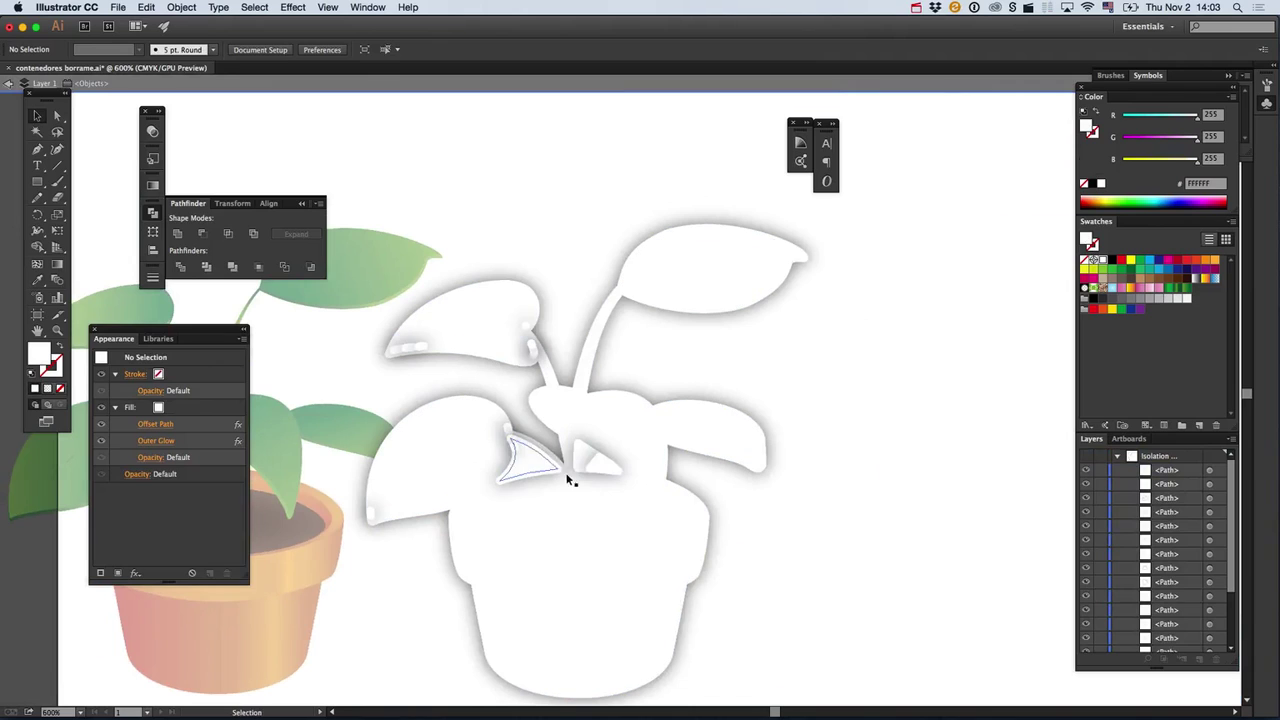
{"action": "left_click", "coordinate": [593, 466]}
{"action": "key", "text": "Delete"}
{"action": "left_click", "coordinate": [576, 452]}
{"action": "key", "text": "Delete"}
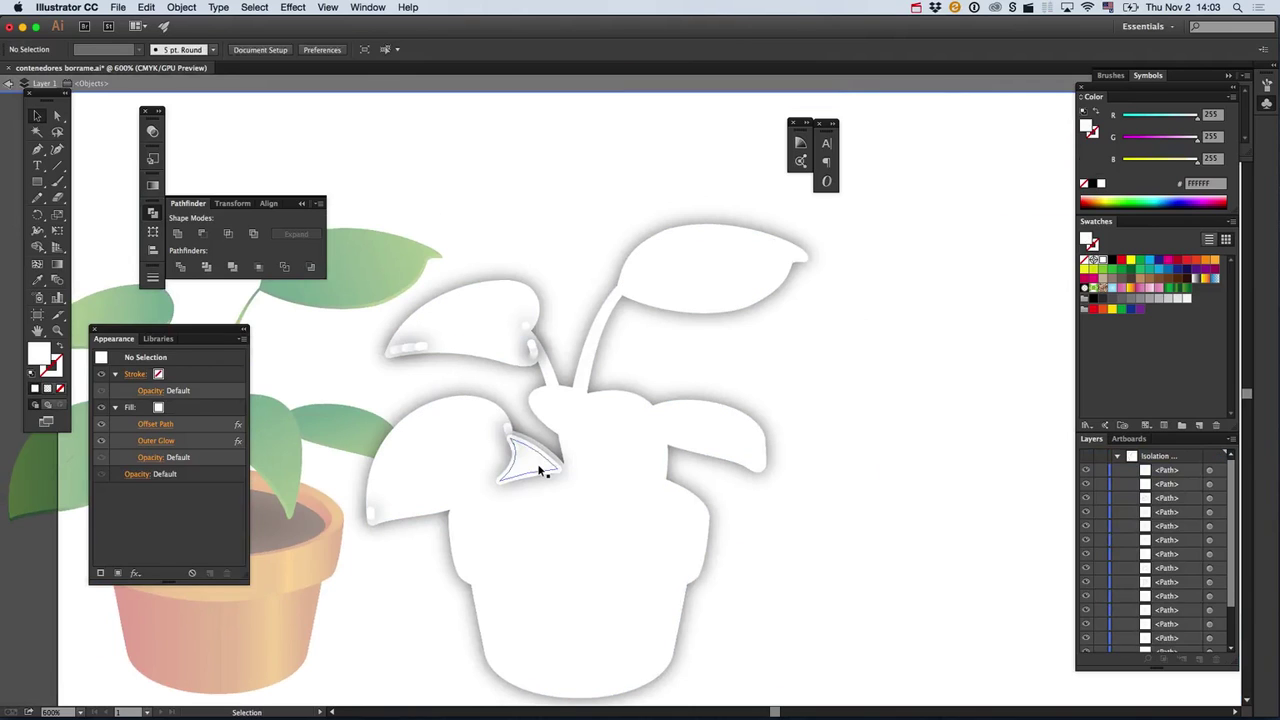
Cut the silhouette's outer contour, delete all leftover fragments, paste the contour back in place and exit isolation.
{"action": "left_click", "coordinate": [529, 329]}
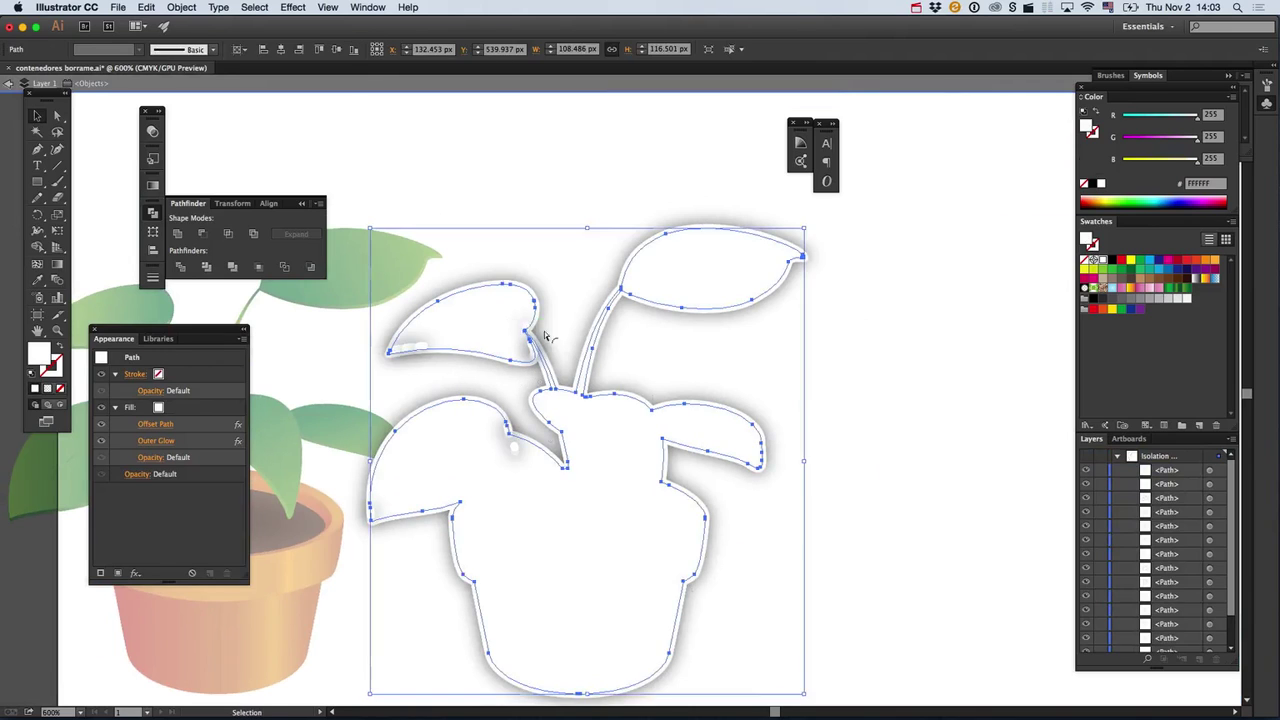
{"action": "key", "text": "Delete"}
{"action": "left_click_drag", "start_coordinate": [898, 307], "coordinate": [360, 609]}
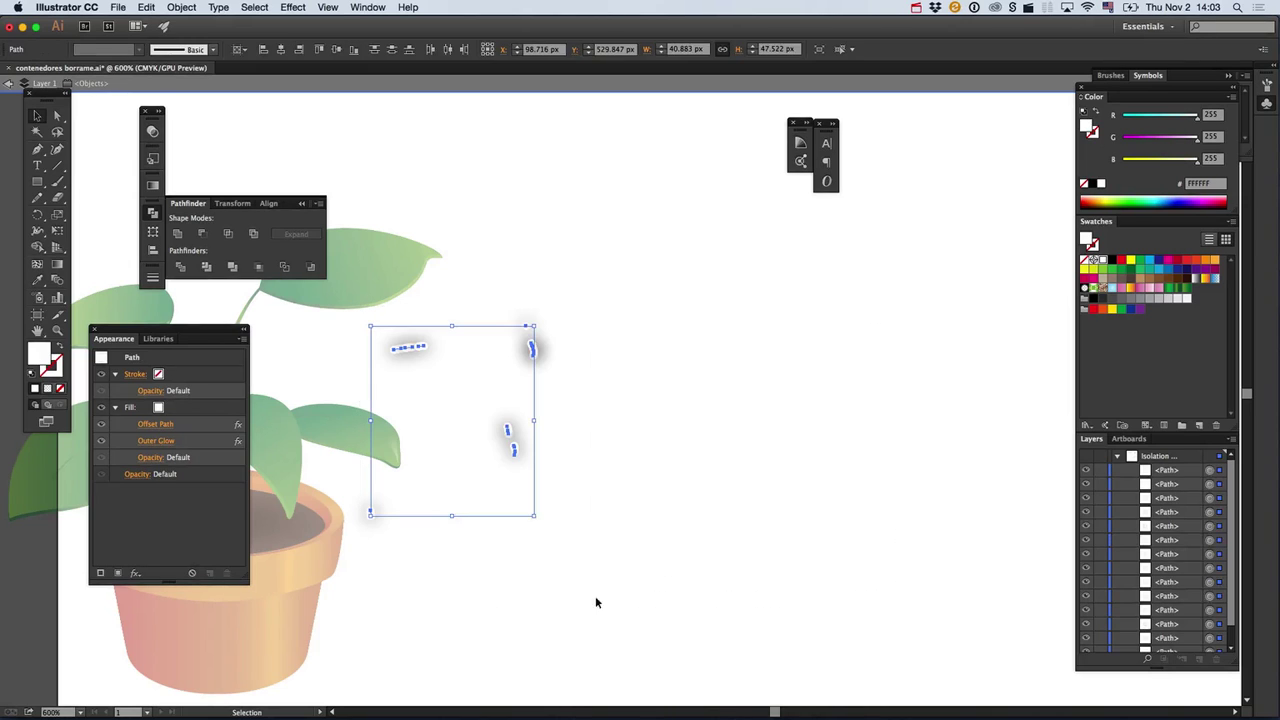
{"action": "key", "text": "Delete"}
{"action": "key", "text": "super+f"}
{"action": "double_click", "coordinate": [888, 401]}
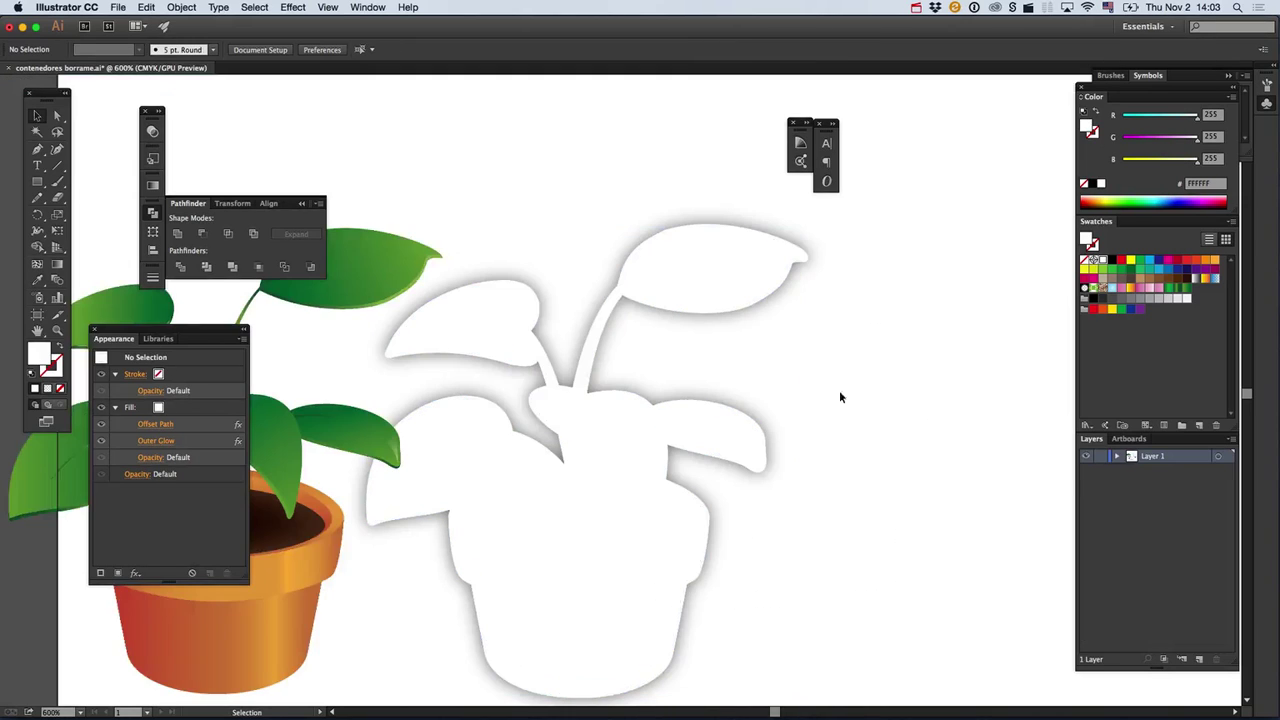
Move the coloured plant back onto its cleaned white silhouette and examine the gaps between the stems.
{"action": "scroll", "coordinate": [880, 405], "scroll_direction": "left", "scroll_amount": 6}
{"action": "left_click", "coordinate": [533, 440]}
{"action": "left_click_drag", "start_coordinate": [535, 443], "coordinate": [895, 443]}
{"action": "left_click", "coordinate": [903, 264]}
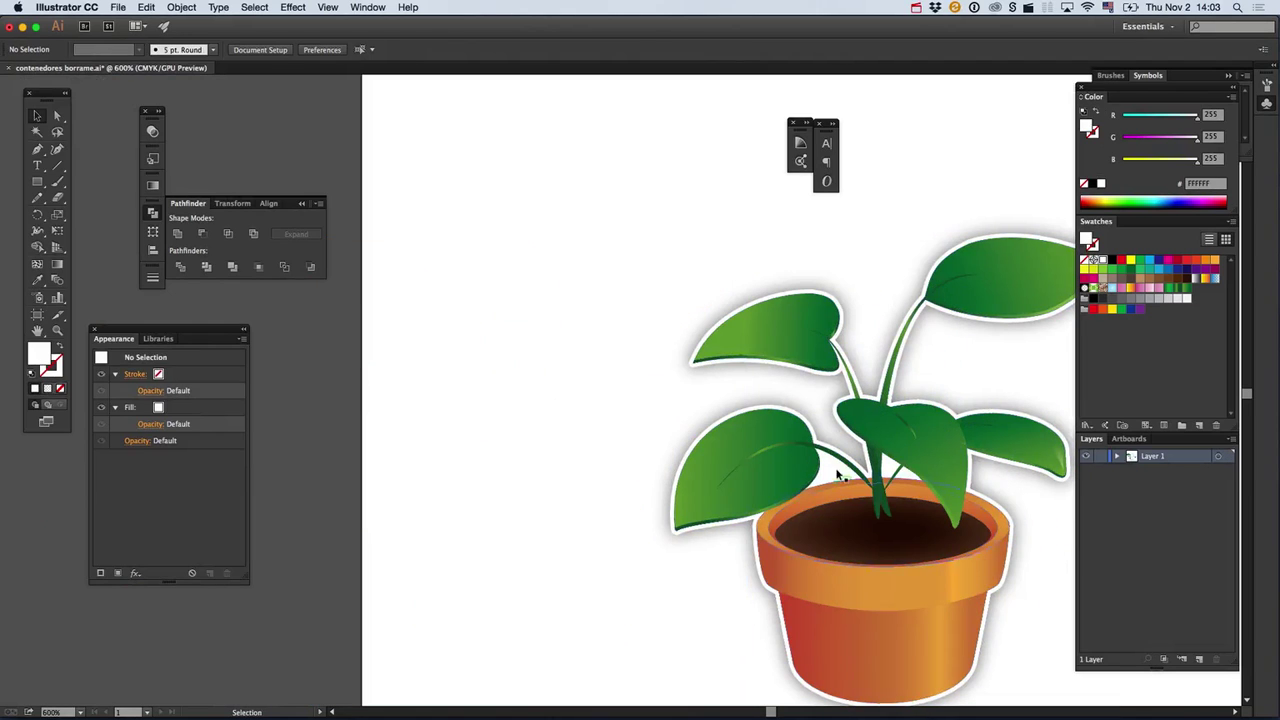
{"action": "left_click", "coordinate": [877, 451], "text": "super"}
{"action": "left_click", "coordinate": [877, 453], "text": "super"}
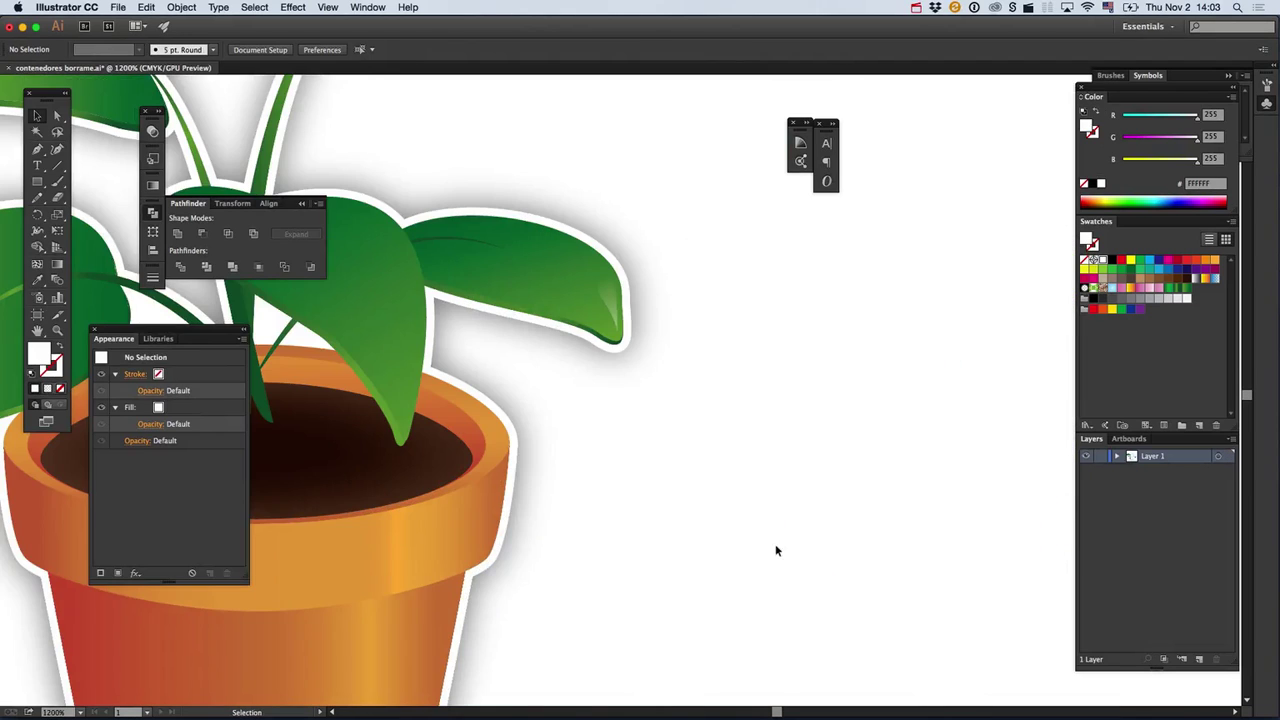
Select and copy the coloured plant together with its cleaned white silhouette.
{"action": "left_click", "coordinate": [383, 297], "text": "alt+super"}
{"action": "left_click", "coordinate": [380, 304], "text": "alt+super"}
{"action": "left_click", "coordinate": [821, 458], "text": "alt+super"}
{"action": "left_click", "coordinate": [812, 455], "text": "alt+super"}
{"action": "left_click", "coordinate": [562, 436], "text": "alt+super"}
{"action": "left_click_drag", "start_coordinate": [589, 409], "coordinate": [679, 453]}
{"action": "left_click_drag", "start_coordinate": [672, 428], "coordinate": [494, 228]}
Undo the edits that ungrouped the potted plant and cleaned up its white silhouette.
{"action": "key", "text": "super+z"}
{"action": "key", "text": "super+z"}
{"action": "key", "text": "super+z"}
{"action": "key", "text": "super+z"}
{"action": "key", "text": "super+z"}
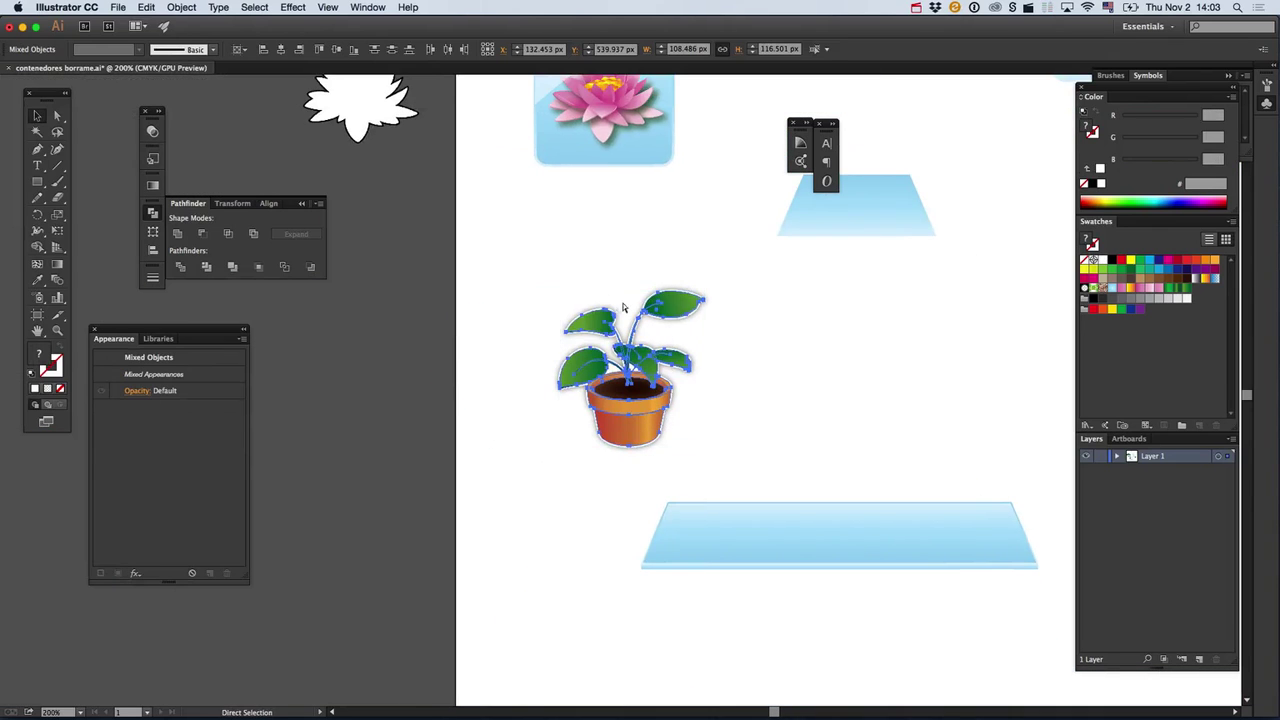
{"action": "key", "text": "super+z"}
{"action": "key", "text": "super+z"}
{"action": "key", "text": "super+z"}
{"action": "key", "text": "super+z"}
{"action": "key", "text": "super+z"}
{"action": "key", "text": "super+z"}
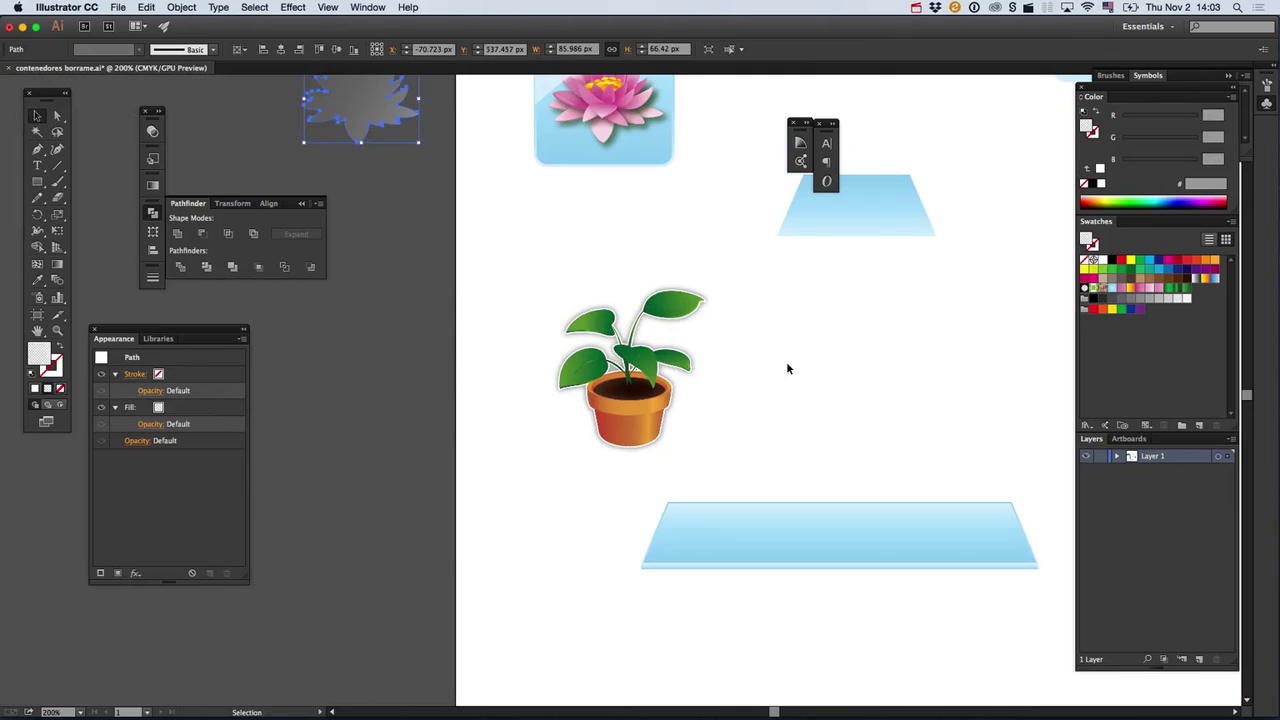
Paste the cleaned plant and place it to the right of the original plant for a close comparison.
{"action": "key", "text": "super+v"}
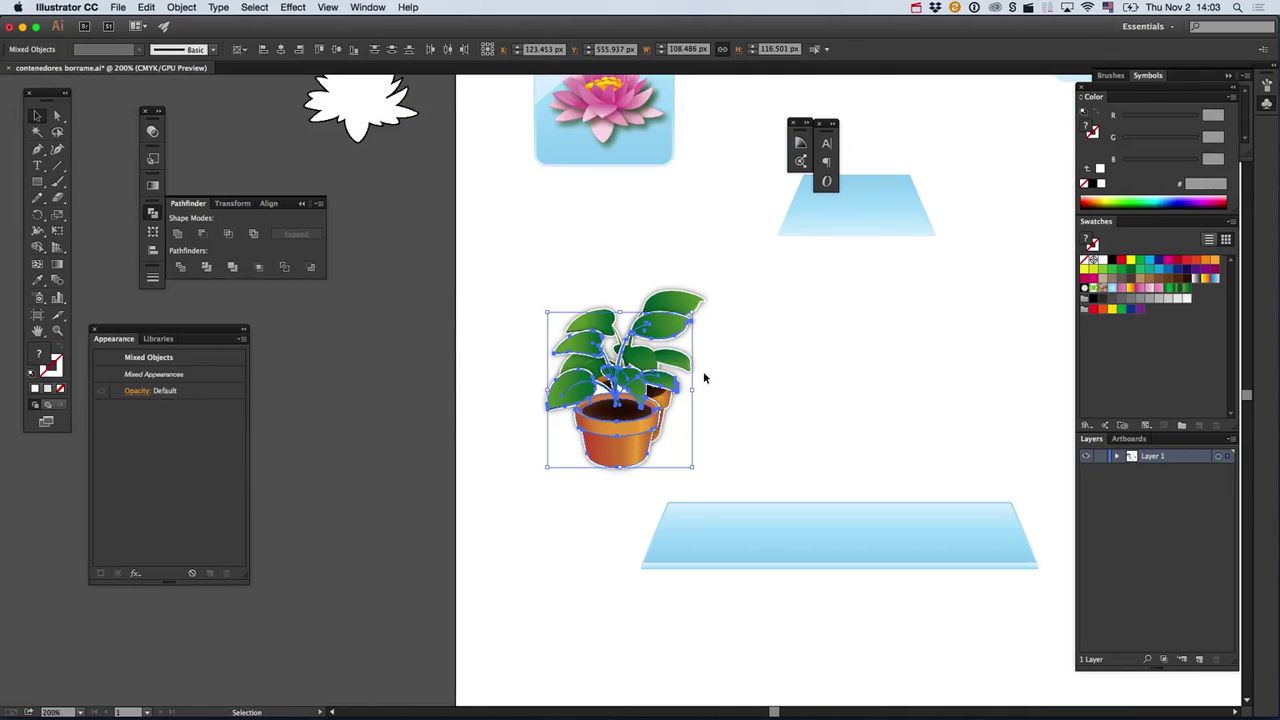
{"action": "left_click_drag", "start_coordinate": [633, 400], "coordinate": [820, 398]}
{"action": "left_click_drag", "start_coordinate": [802, 424], "coordinate": [781, 392]}
{"action": "left_click", "coordinate": [894, 363]}
{"action": "left_click", "coordinate": [800, 340], "text": "super"}
{"action": "left_click", "coordinate": [690, 380]}
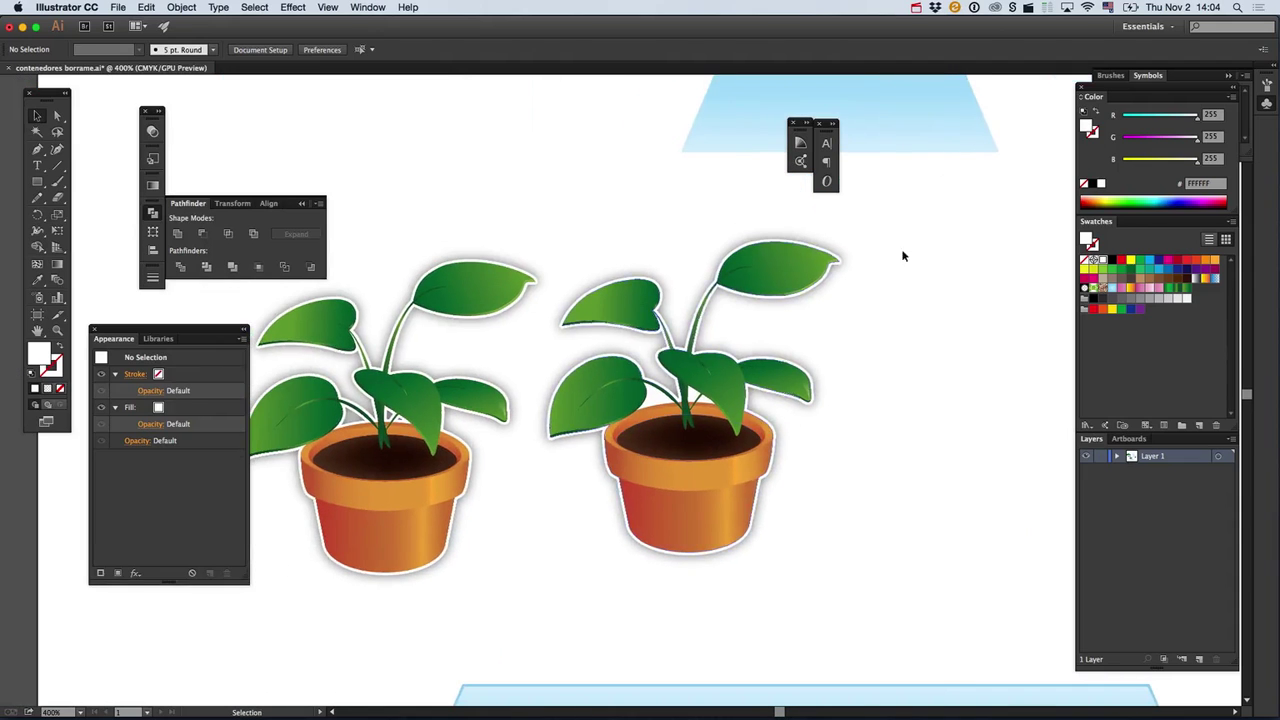
{"action": "left_click", "coordinate": [916, 7]}
{"action": "left_click", "coordinate": [958, 69]}
Duplicate the white fill of the right plant's silhouette and turn off the Outer Glow effect on both fills.
{"action": "left_click", "coordinate": [786, 300]}
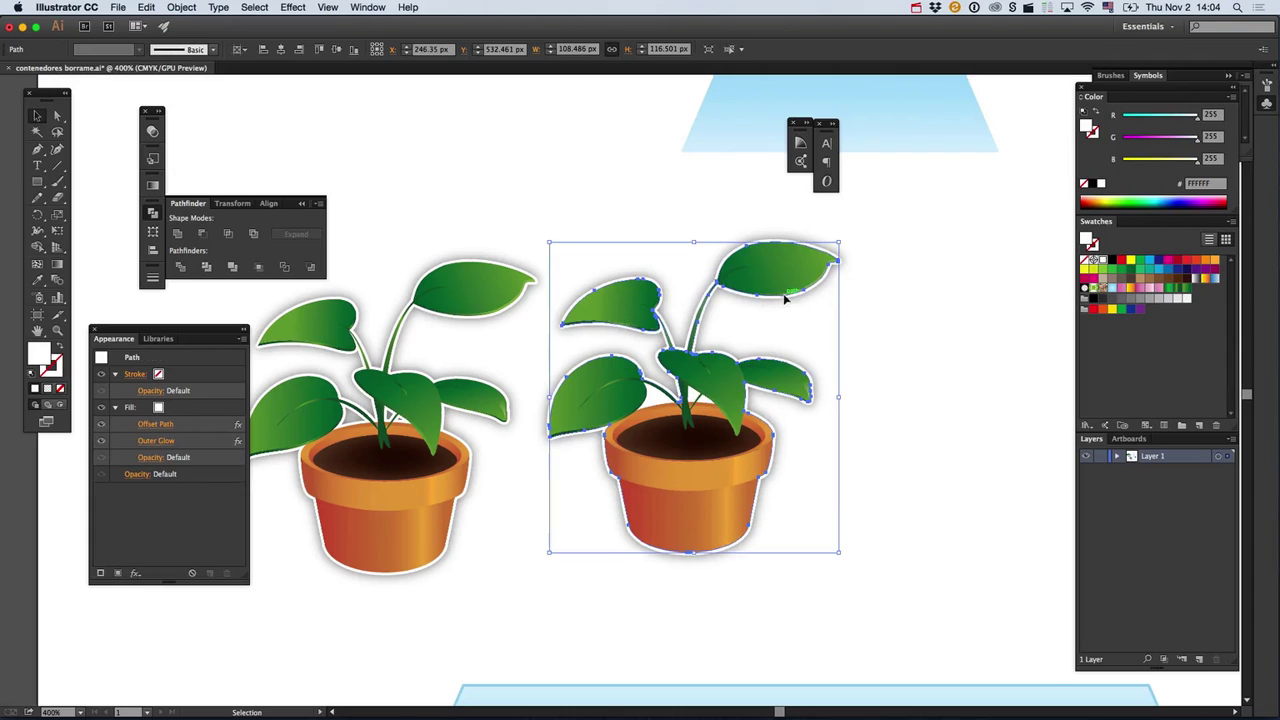
{"action": "right_click", "coordinate": [786, 298]}
{"action": "left_click", "coordinate": [1038, 378]}
{"action": "left_click_drag", "start_coordinate": [811, 409], "coordinate": [817, 411]}
{"action": "left_click", "coordinate": [182, 410]}
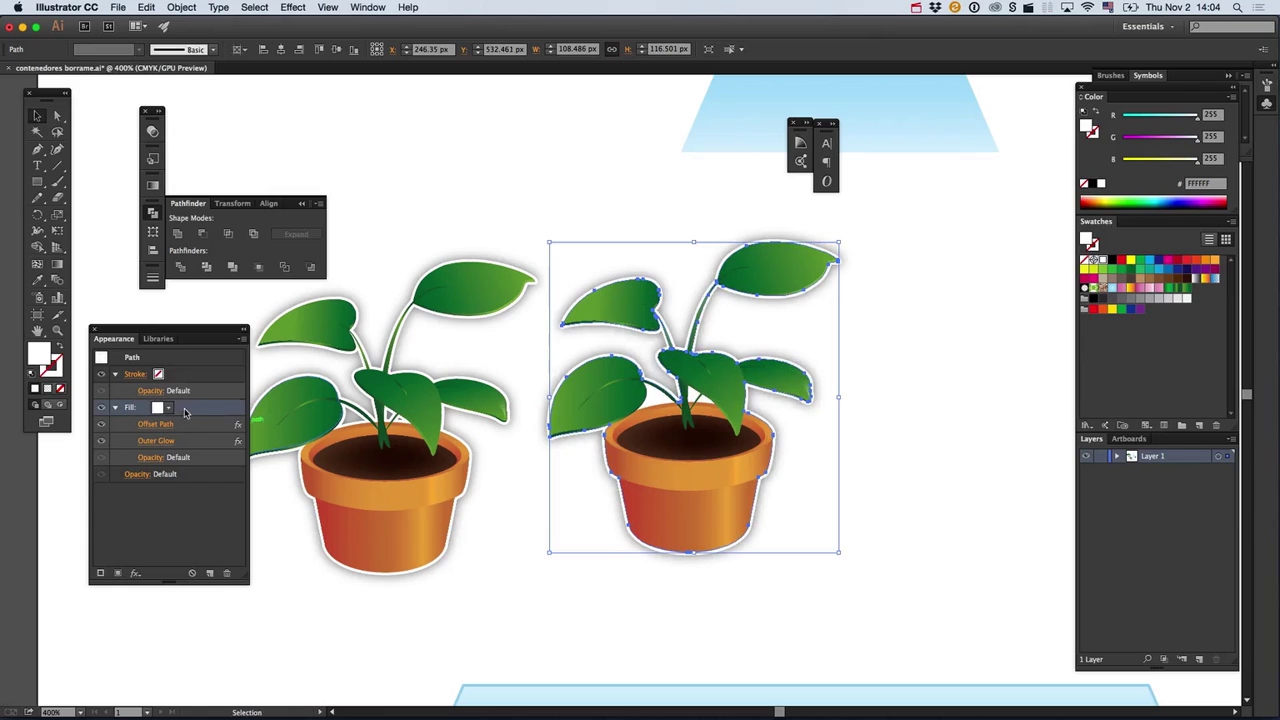
{"action": "left_click", "coordinate": [209, 573]}
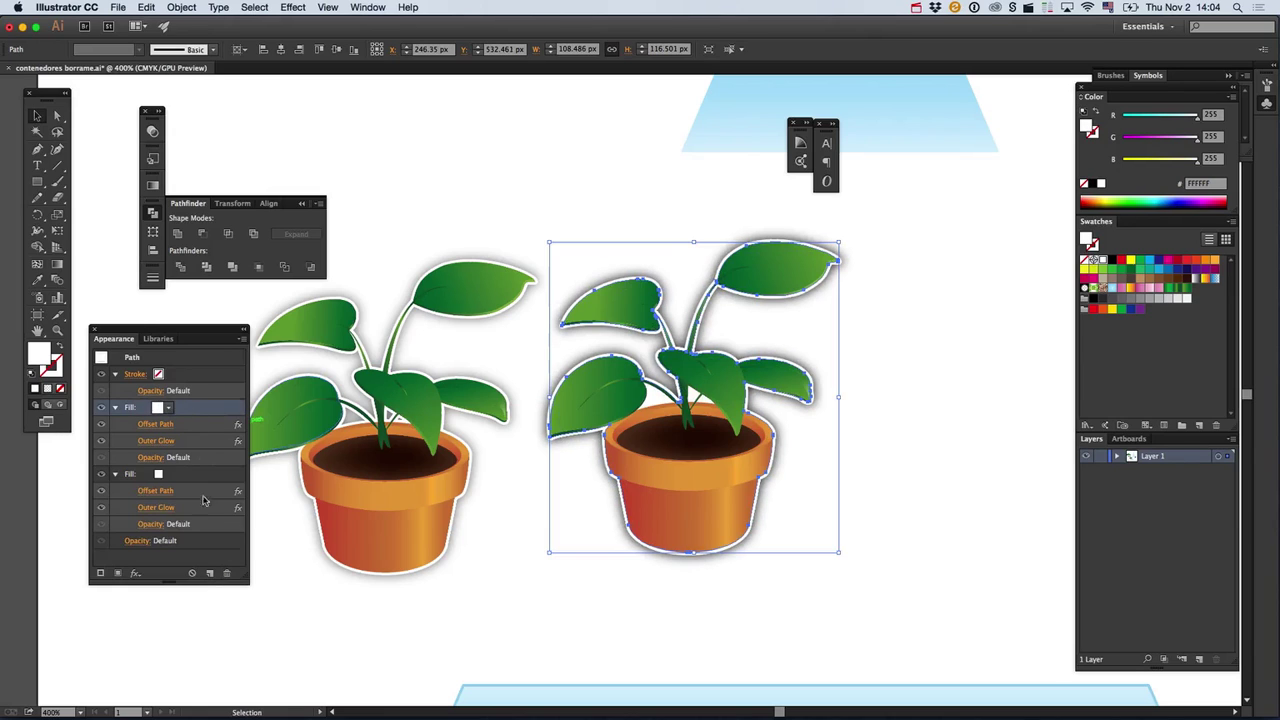
{"action": "left_click", "coordinate": [102, 441]}
{"action": "left_click", "coordinate": [102, 508]}
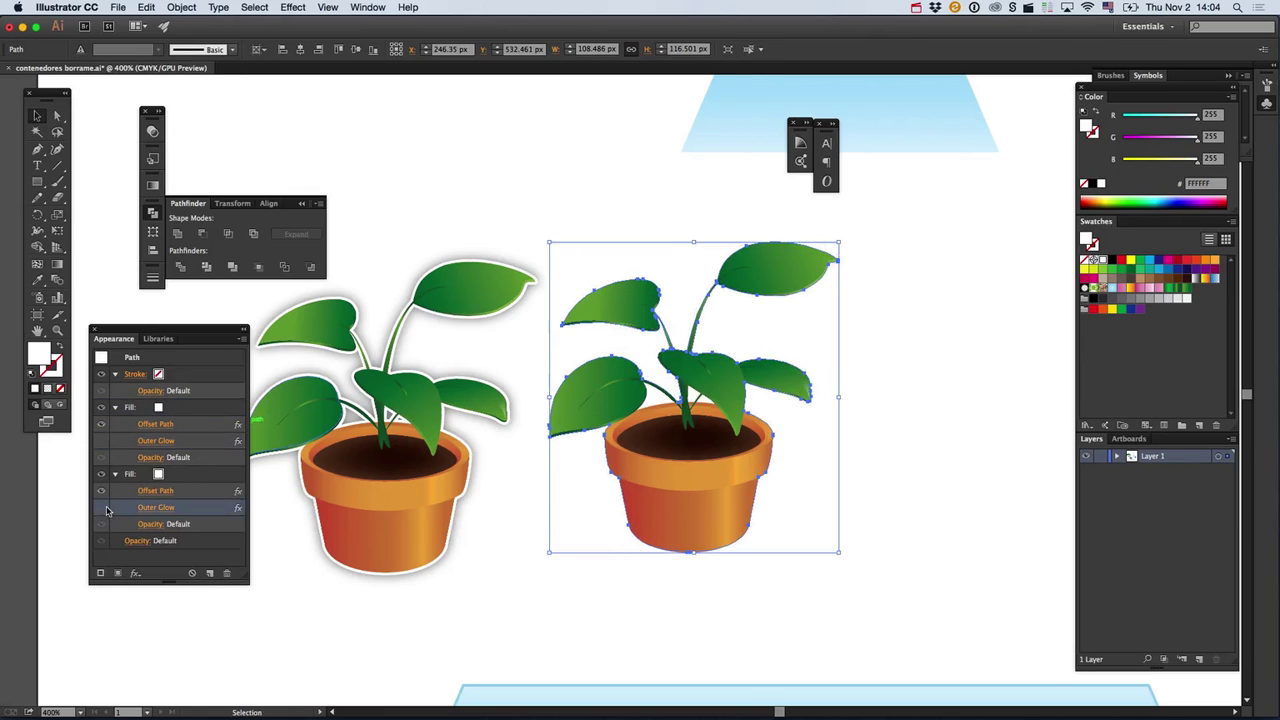
Try to move the right plant onto the dark pasteboard and undo those edits.
{"action": "left_click_drag", "start_coordinate": [585, 259], "coordinate": [884, 356]}
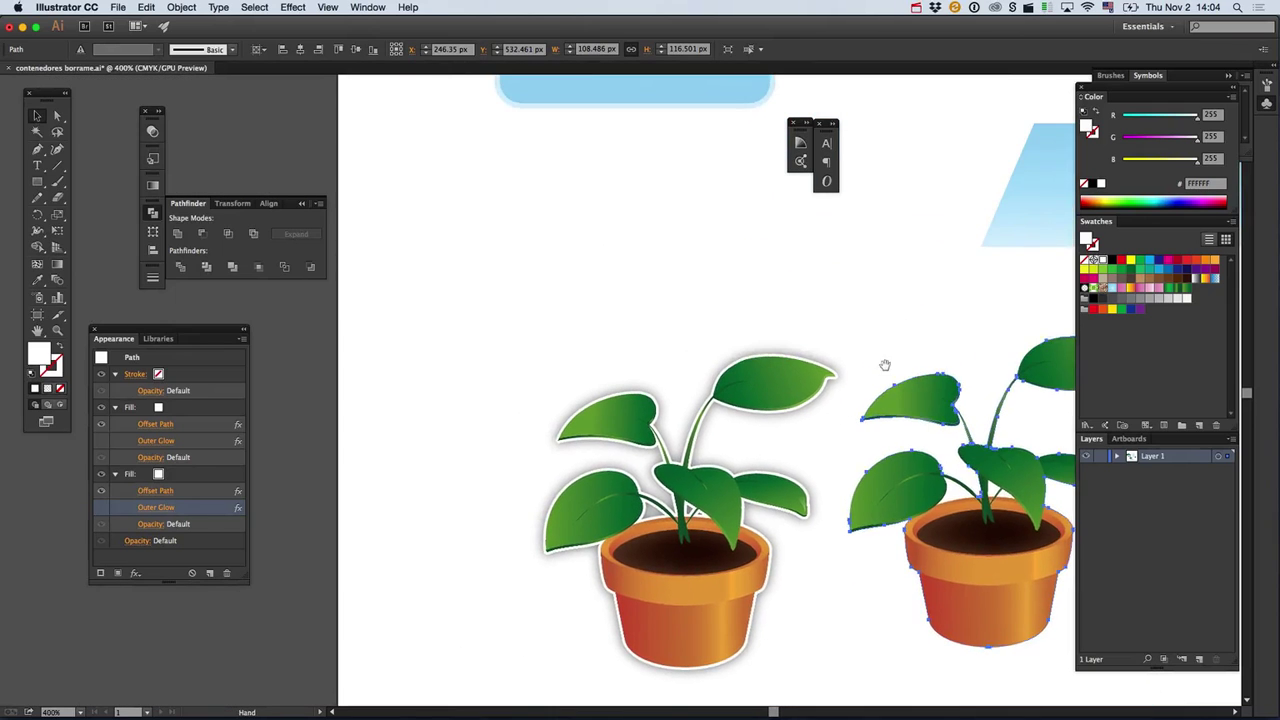
{"action": "left_click_drag", "start_coordinate": [1010, 475], "coordinate": [217, 330]}
{"action": "key", "text": "super+z"}
{"action": "key", "text": "super+z"}
{"action": "key", "text": "super+z"}
{"action": "key", "text": "super+z"}
Move the coloured plant without its silhouette onto the dark pasteboard and undo that move.
{"action": "left_click_drag", "start_coordinate": [330, 326], "coordinate": [454, 360]}
{"action": "left_click_drag", "start_coordinate": [1057, 579], "coordinate": [336, 514]}
{"action": "left_click_drag", "start_coordinate": [374, 511], "coordinate": [527, 530]}
{"action": "left_click_drag", "start_coordinate": [512, 510], "coordinate": [426, 491]}
{"action": "left_click_drag", "start_coordinate": [1063, 462], "coordinate": [417, 409]}
{"action": "key", "text": "super+v"}
{"action": "left_click", "coordinate": [676, 481], "text": "alt+super"}
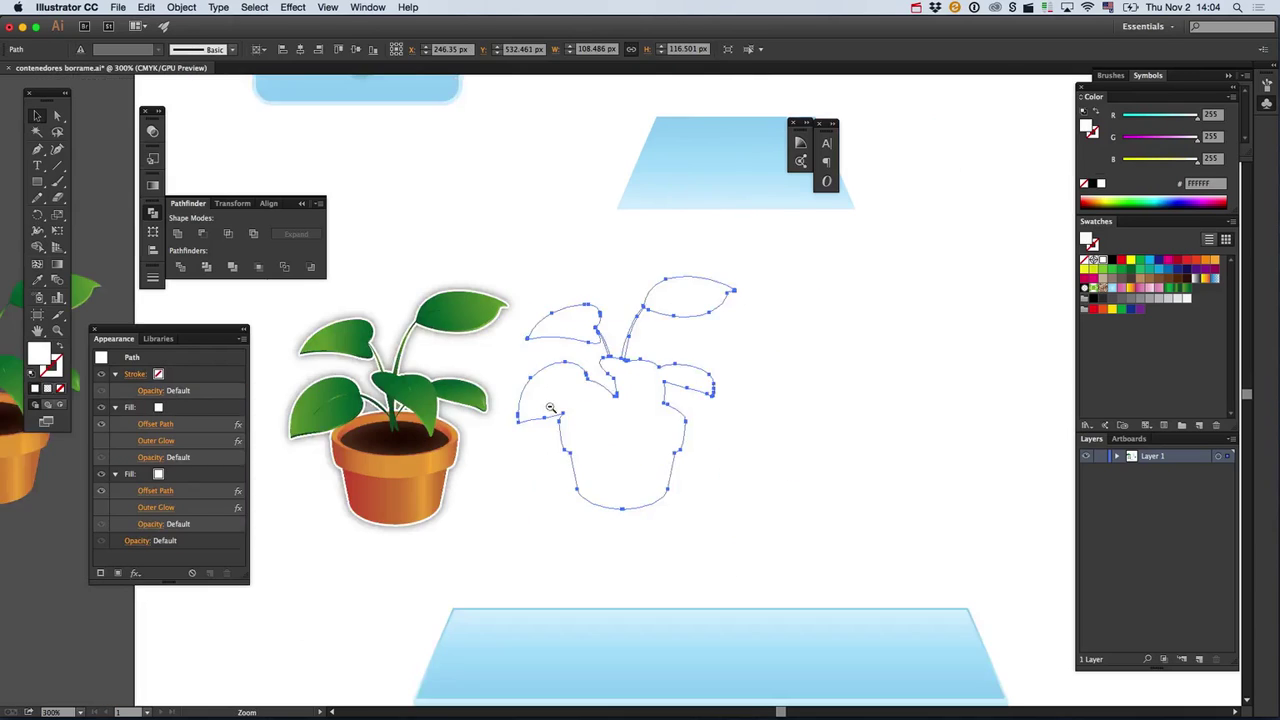
{"action": "left_click", "coordinate": [605, 420], "text": "alt+super"}
{"action": "left_click_drag", "start_coordinate": [603, 418], "coordinate": [856, 489]}
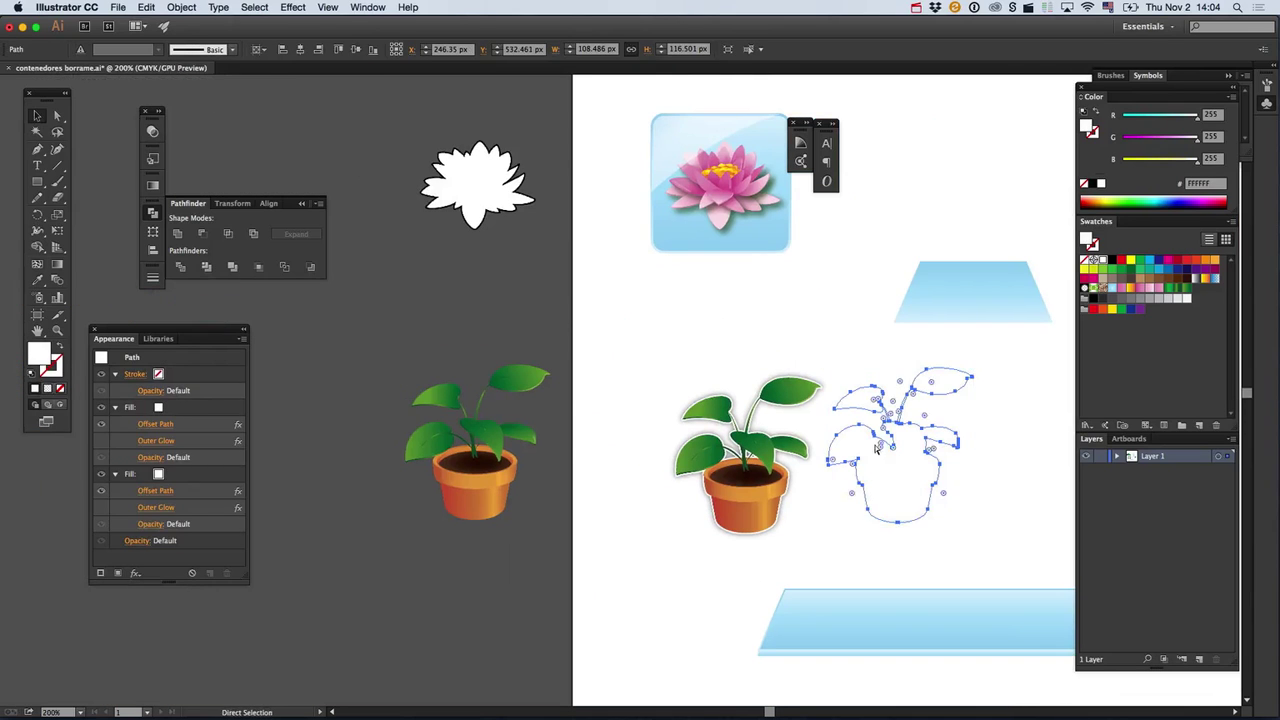
{"action": "key", "text": "super+z"}
{"action": "key", "text": "super+z"}
Move the right coloured plant together with its white silhouette onto the dark pasteboard beside the artboard.
{"action": "left_click_drag", "start_coordinate": [864, 339], "coordinate": [924, 468]}
{"action": "left_click_drag", "start_coordinate": [908, 480], "coordinate": [311, 460]}
{"action": "left_click", "coordinate": [424, 428]}
{"action": "left_click", "coordinate": [577, 475], "text": "super"}
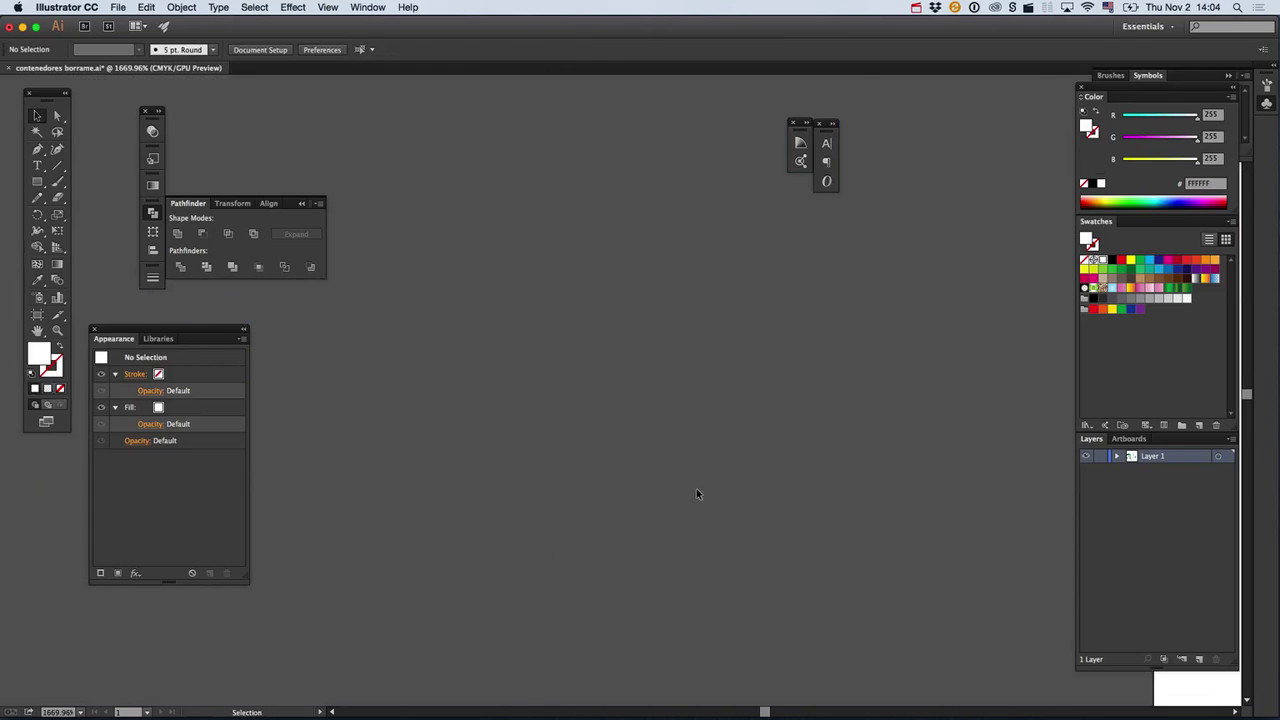
Examine the white border around the pot and leaves up close against the dark pasteboard.
{"action": "left_click", "coordinate": [697, 488], "text": "alt+super"}
{"action": "left_click", "coordinate": [697, 488], "text": "alt+super"}
{"action": "left_click", "coordinate": [696, 488], "text": "alt+super"}
{"action": "left_click", "coordinate": [577, 440], "text": "alt+super"}
{"action": "left_click", "coordinate": [576, 439], "text": "alt+super"}
{"action": "left_click", "coordinate": [574, 439], "text": "alt+super"}
{"action": "left_click", "coordinate": [565, 424], "text": "alt+super"}
{"action": "left_click_drag", "start_coordinate": [453, 216], "coordinate": [505, 312]}
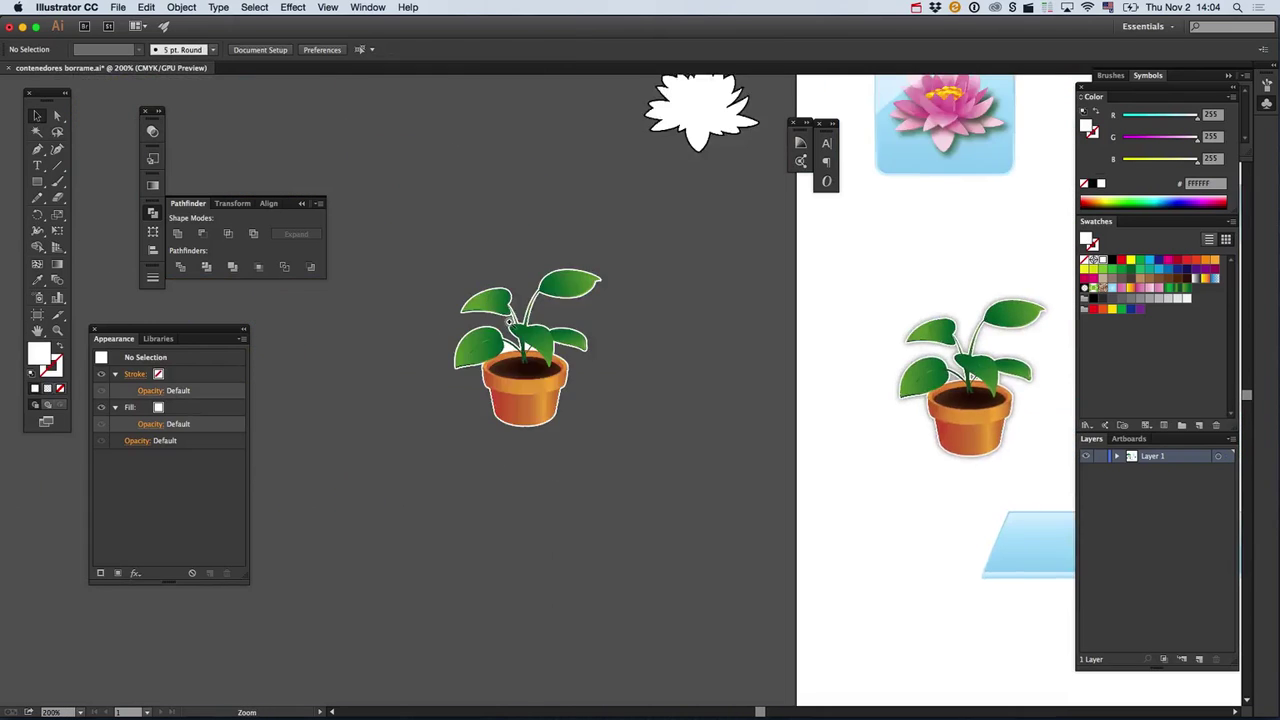
{"action": "left_click", "coordinate": [505, 312], "text": "super"}
{"action": "left_click", "coordinate": [578, 418], "text": "super"}
{"action": "left_click", "coordinate": [594, 427], "text": "super"}
{"action": "left_click", "coordinate": [652, 452], "text": "super"}
{"action": "left_click_drag", "start_coordinate": [695, 444], "coordinate": [552, 429]}
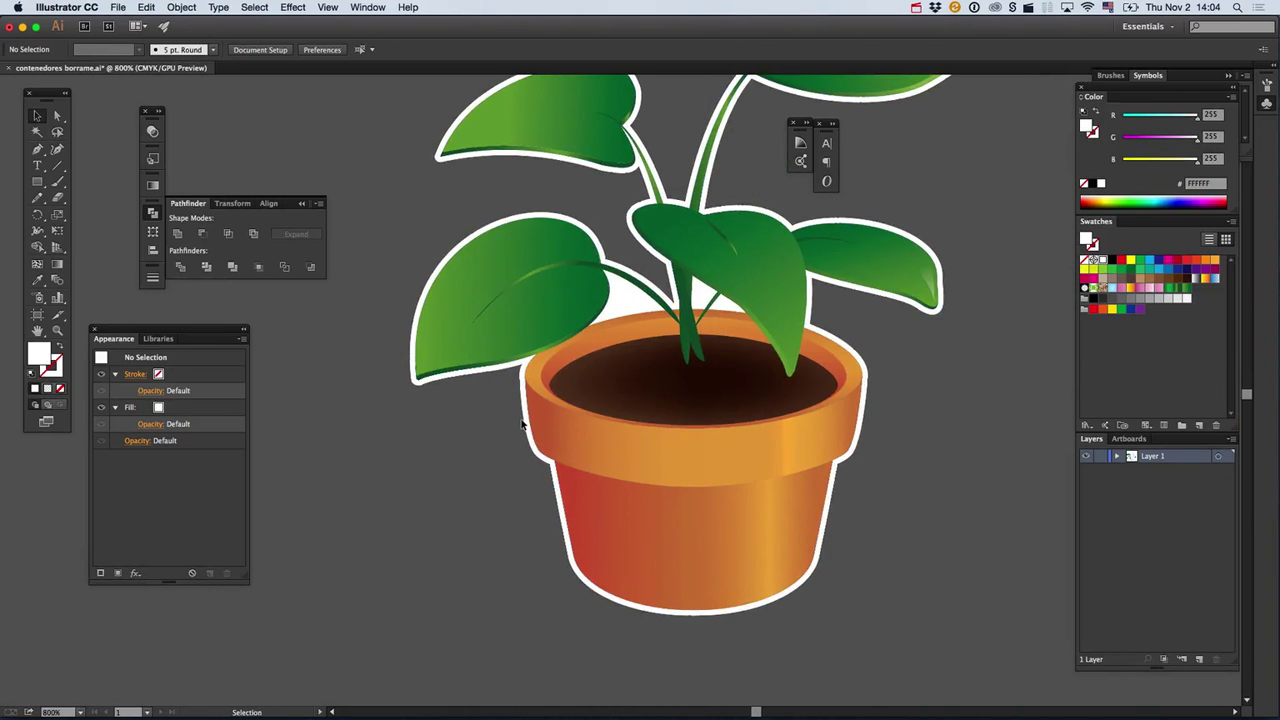
Cut the coloured plant off its silhouette, paste it in place on a new layer and hide that layer.
{"action": "left_click_drag", "start_coordinate": [551, 419], "coordinate": [586, 357]}
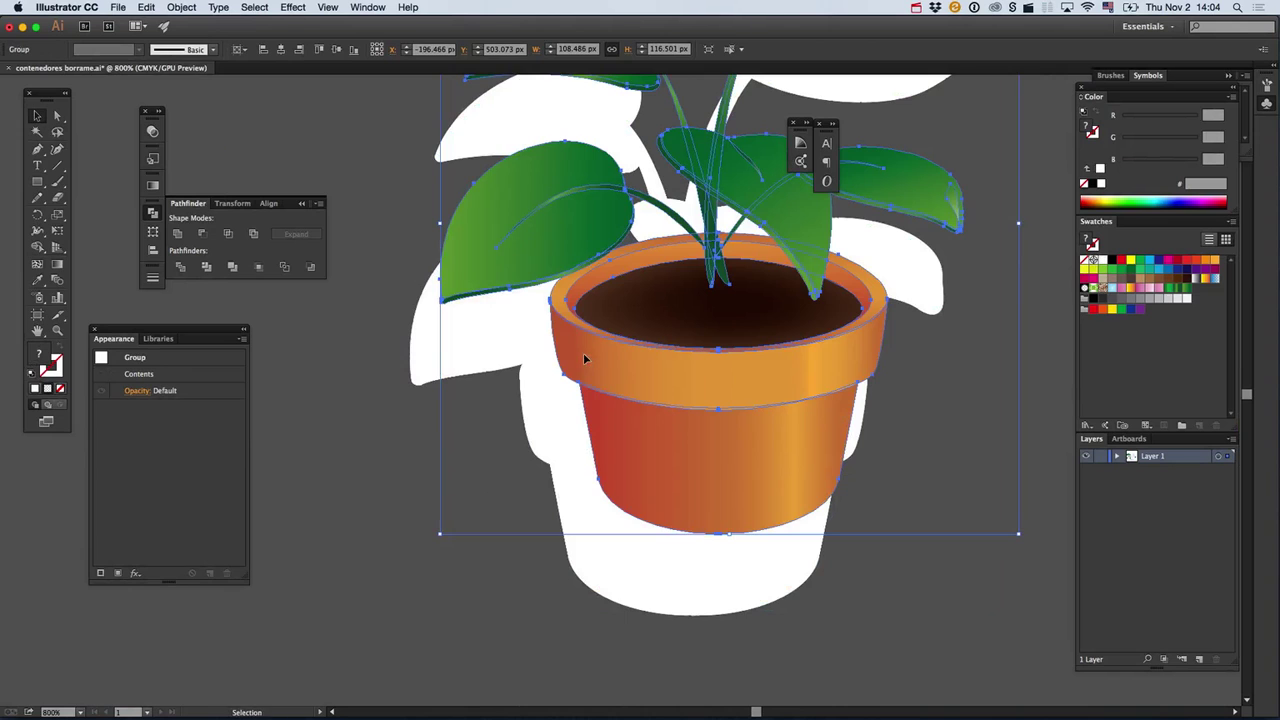
{"action": "key", "text": "super+z"}
{"action": "key", "text": "ctrl+x"}
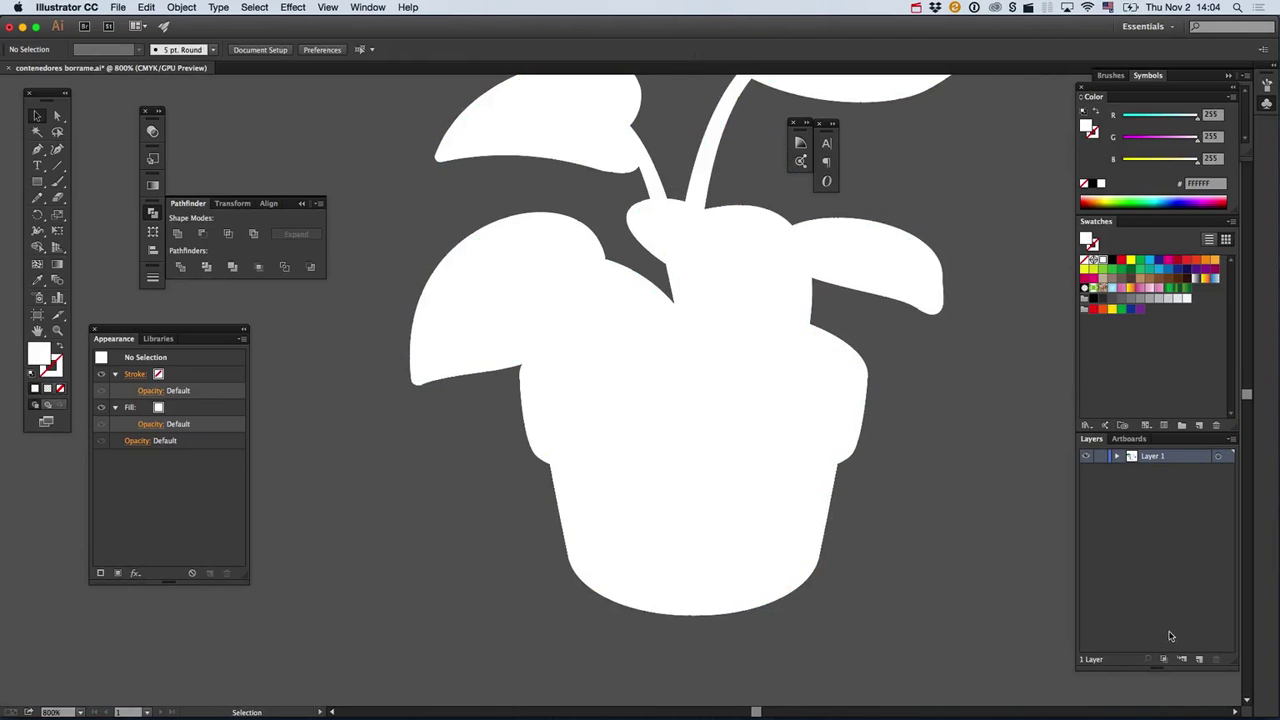
{"action": "left_click", "coordinate": [1199, 659]}
{"action": "key", "text": "ctrl+f"}
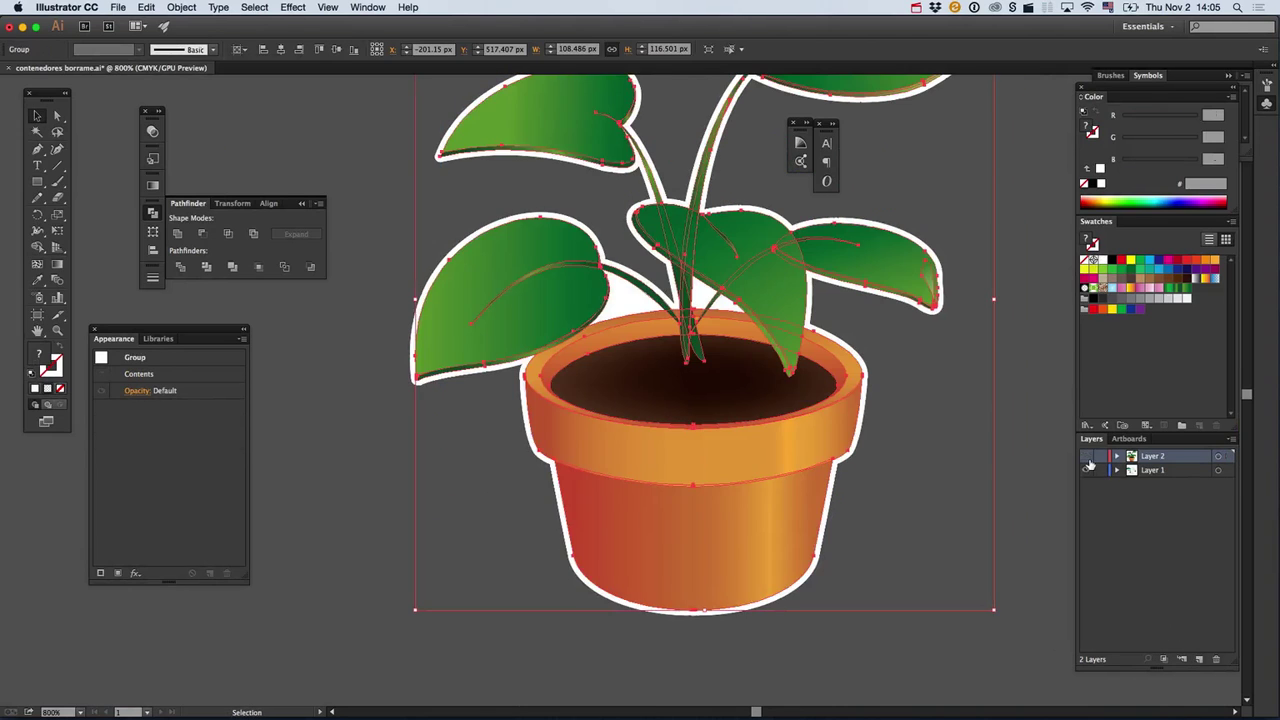
{"action": "left_click", "coordinate": [1086, 456]}
Duplicate the white silhouette slightly down and to the right, and fill the copy with light grey (BCBEC0).
{"action": "left_click", "coordinate": [829, 408]}
{"action": "left_click_drag", "start_coordinate": [817, 446], "coordinate": [826, 455]}
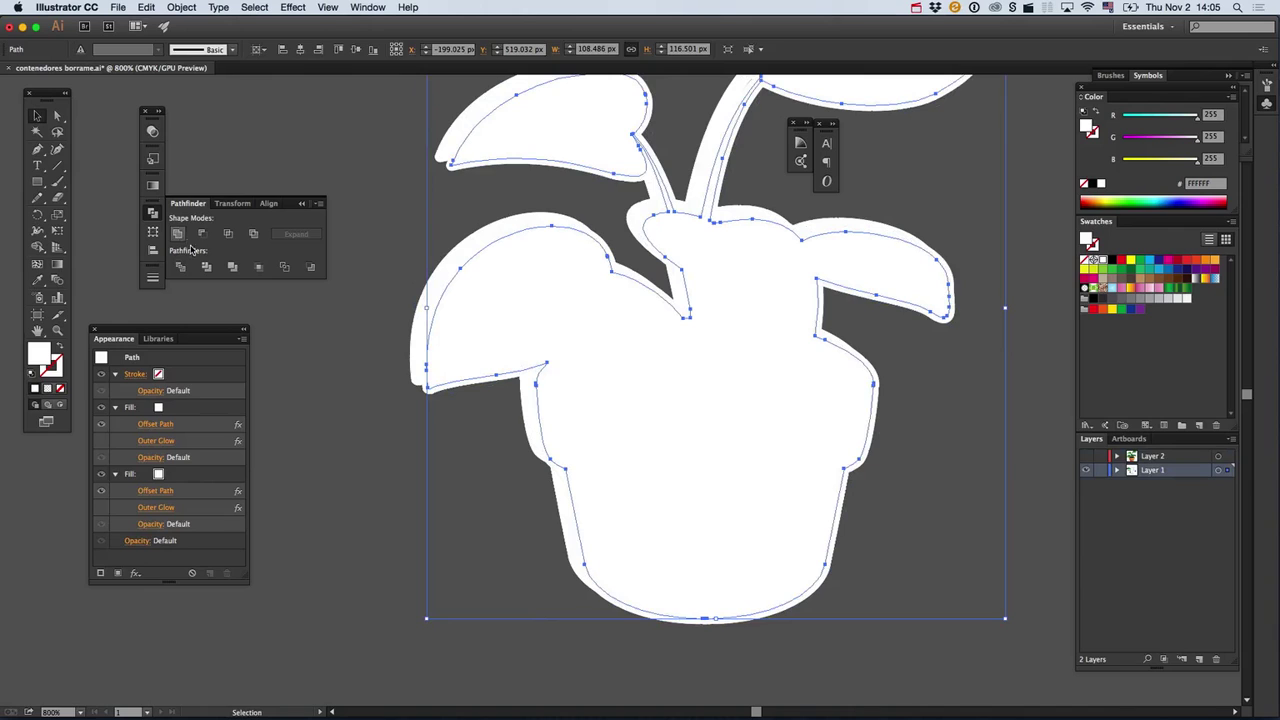
{"action": "left_click", "coordinate": [178, 410]}
{"action": "left_click", "coordinate": [164, 408]}
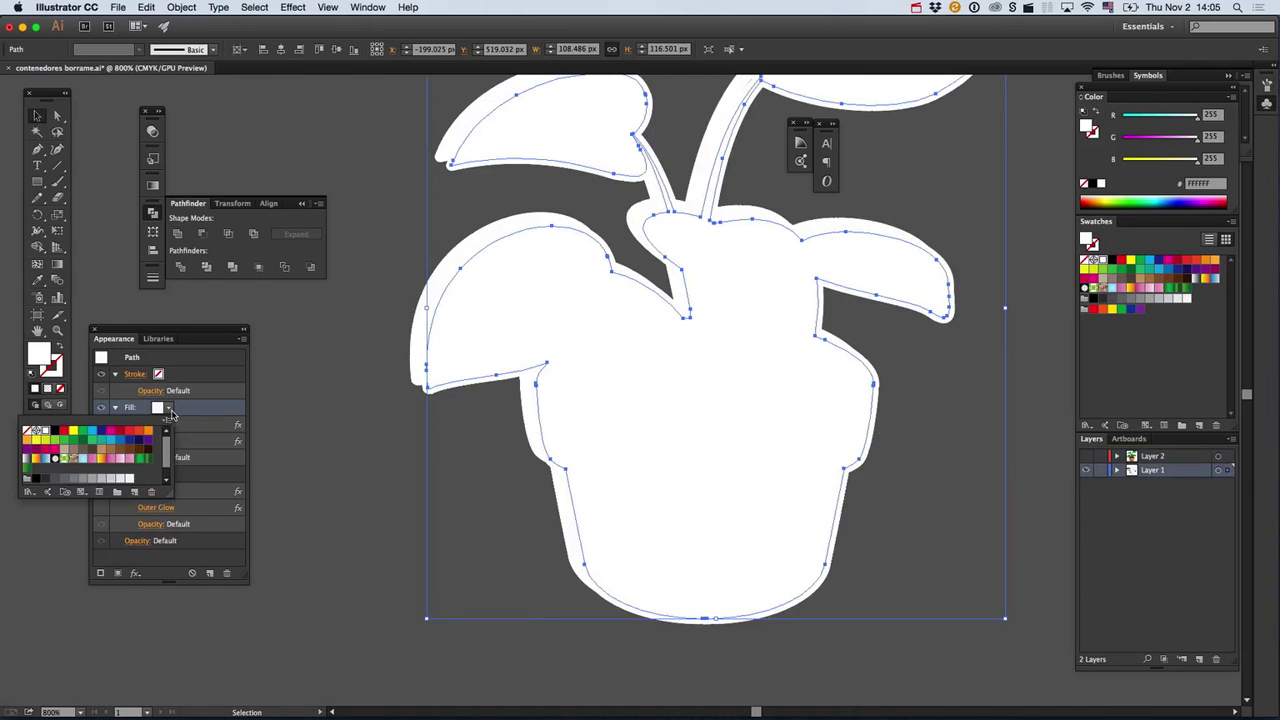
{"action": "left_click", "coordinate": [102, 479]}
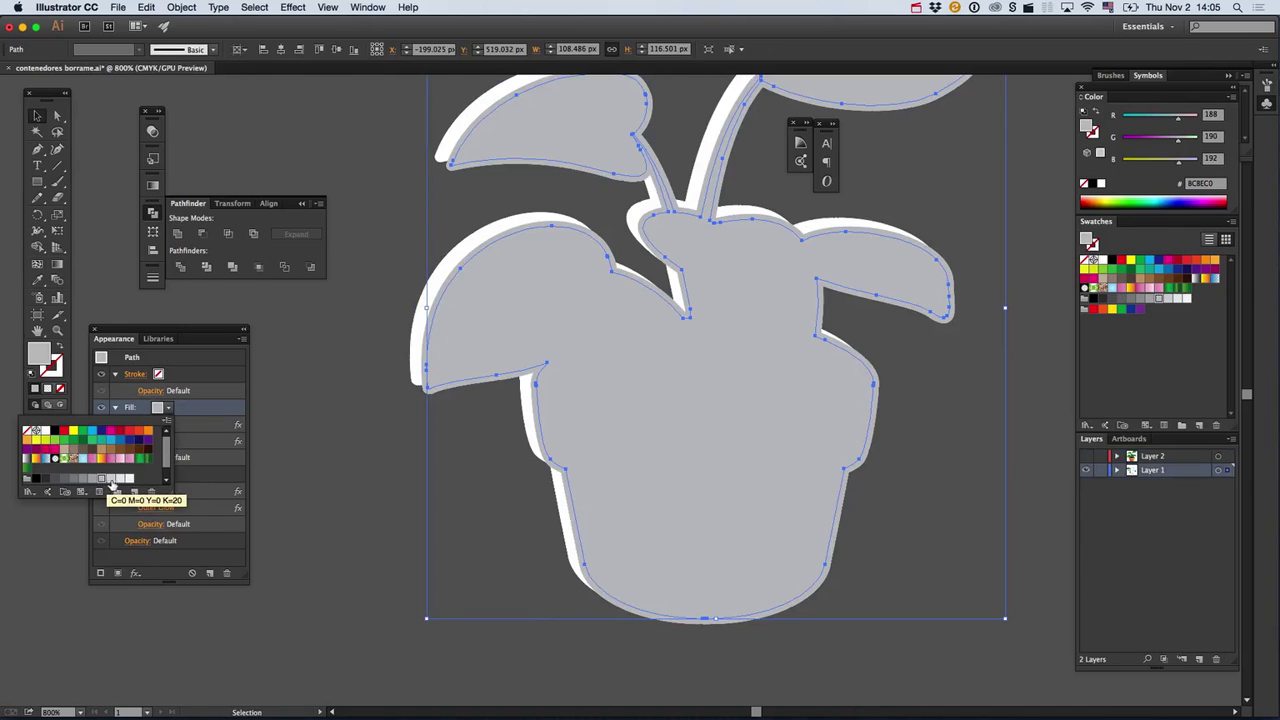
Send the grey copy behind the white silhouette and nudge it up and left to form a thin edge.
{"action": "right_click", "coordinate": [702, 548]}
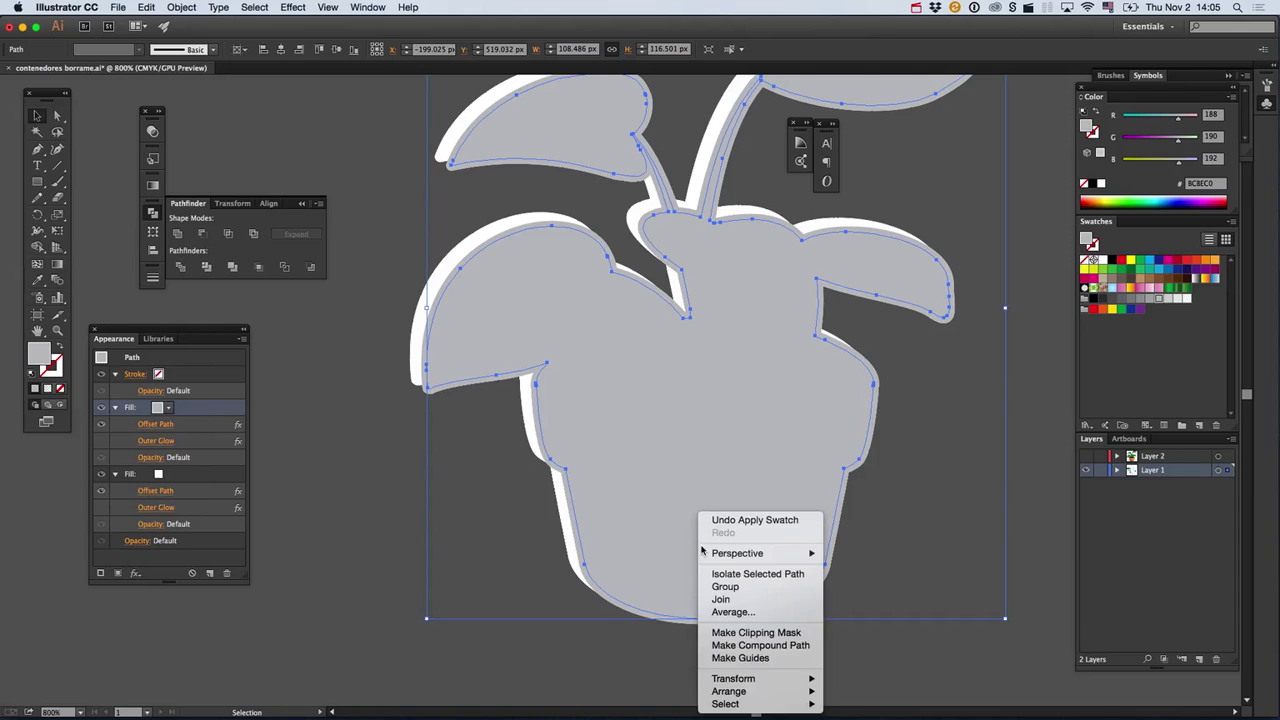
{"action": "mouse_move", "coordinate": [775, 695]}
{"action": "left_click", "coordinate": [910, 690]}
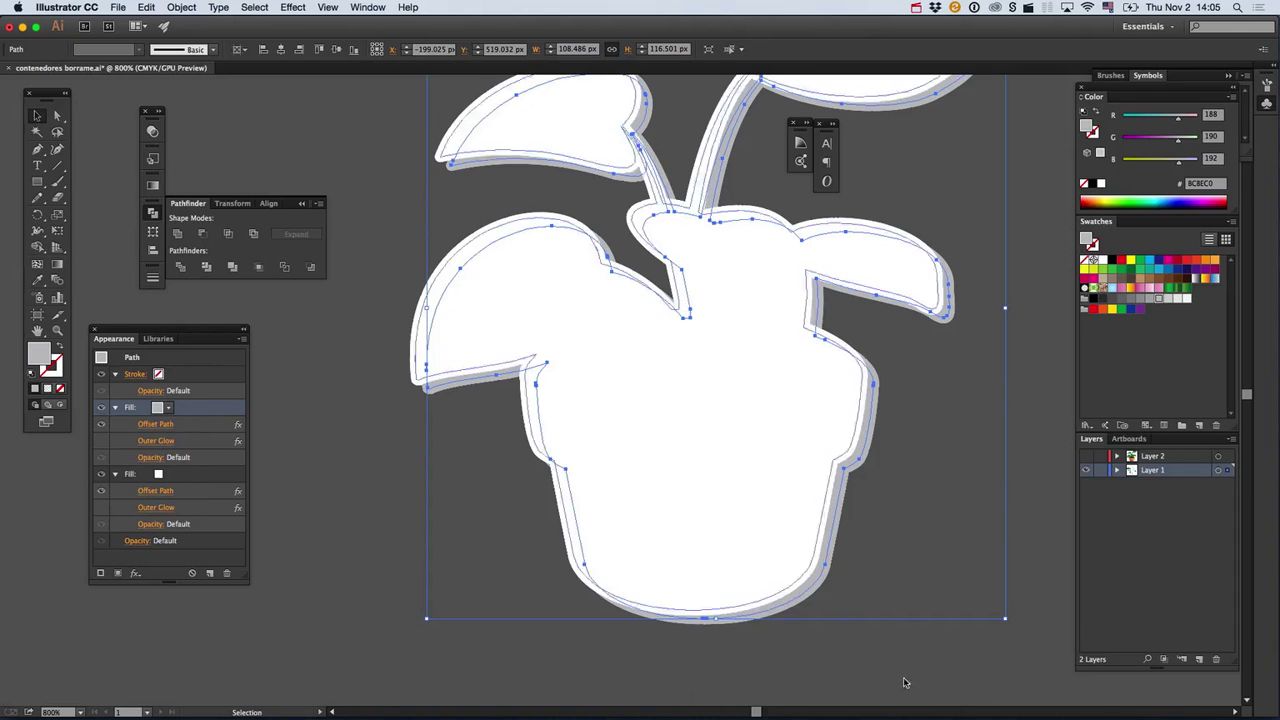
{"action": "key", "text": "Up"}
{"action": "key", "text": "Left"}
{"action": "key", "text": "Left"}
{"action": "key", "text": "Left"}
Show the coloured plant's layer again and move the plant with both silhouettes onto the artboard beside the lotus icon.
{"action": "left_click", "coordinate": [1086, 456]}
{"action": "left_click", "coordinate": [857, 302], "text": "alt+super"}
{"action": "left_click", "coordinate": [857, 302], "text": "alt+super"}
{"action": "left_click", "coordinate": [857, 302], "text": "alt+super"}
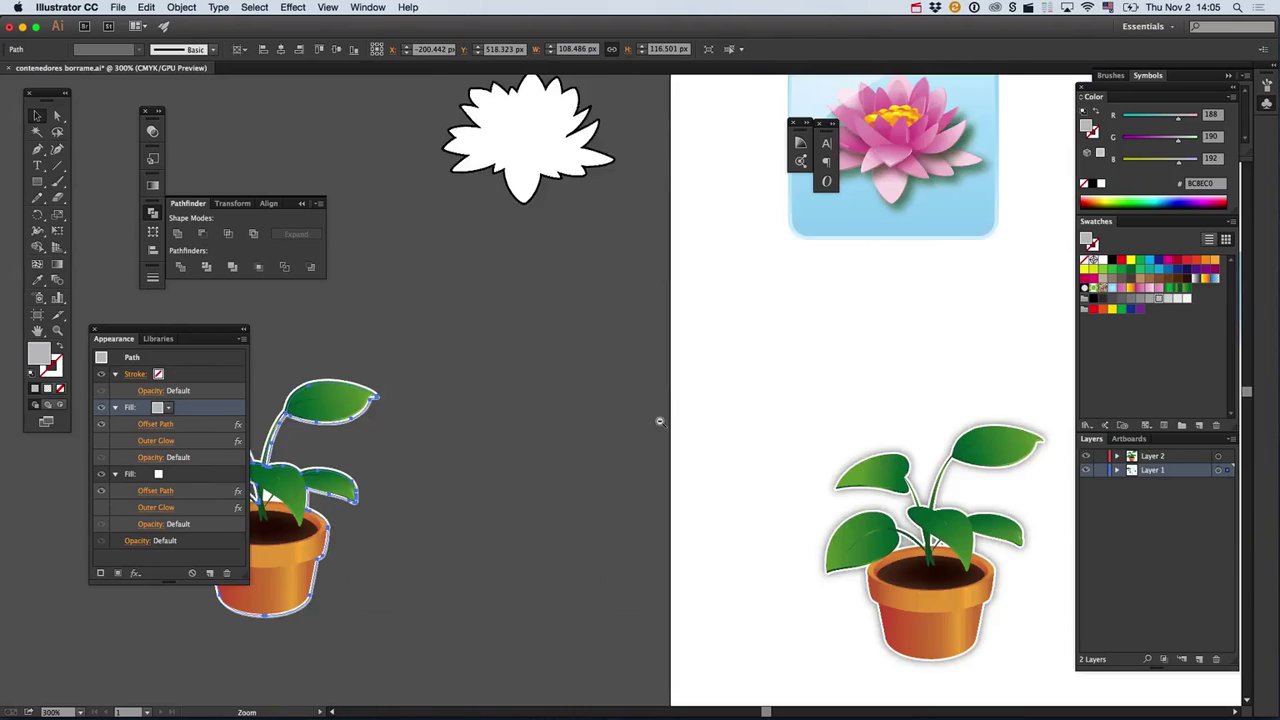
{"action": "left_click_drag", "start_coordinate": [609, 434], "coordinate": [835, 436]}
{"action": "left_click_drag", "start_coordinate": [733, 341], "coordinate": [705, 436]}
{"action": "left_click_drag", "start_coordinate": [660, 528], "coordinate": [968, 417]}
{"action": "left_click_drag", "start_coordinate": [975, 412], "coordinate": [791, 447]}
{"action": "left_click", "coordinate": [970, 389]}
Examine the plant's white border and thin grey edge up close on the white artboard.
{"action": "left_click", "coordinate": [925, 376], "text": "super"}
{"action": "left_click", "coordinate": [762, 332], "text": "super"}
{"action": "left_click_drag", "start_coordinate": [455, 325], "coordinate": [1008, 373]}
{"action": "left_click", "coordinate": [955, 319]}
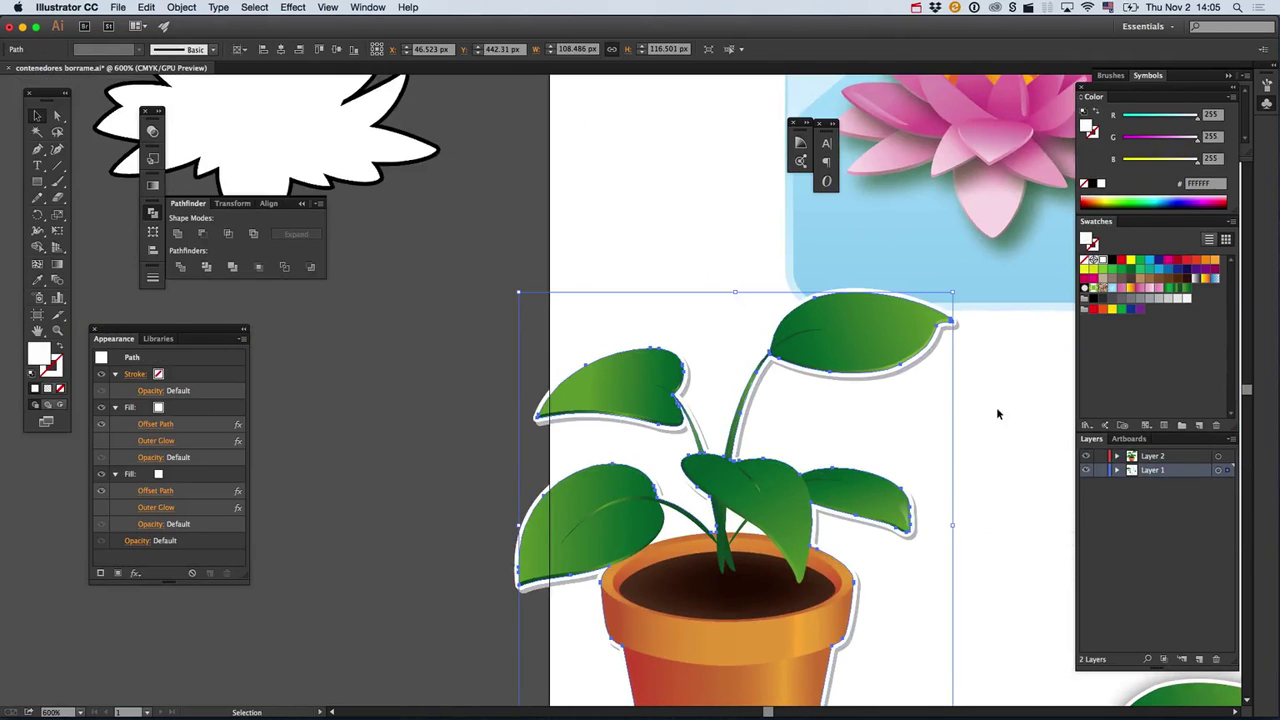
{"action": "left_click", "coordinate": [999, 471]}
{"action": "key", "text": "super+minus"}
{"action": "key", "text": "super+minus"}
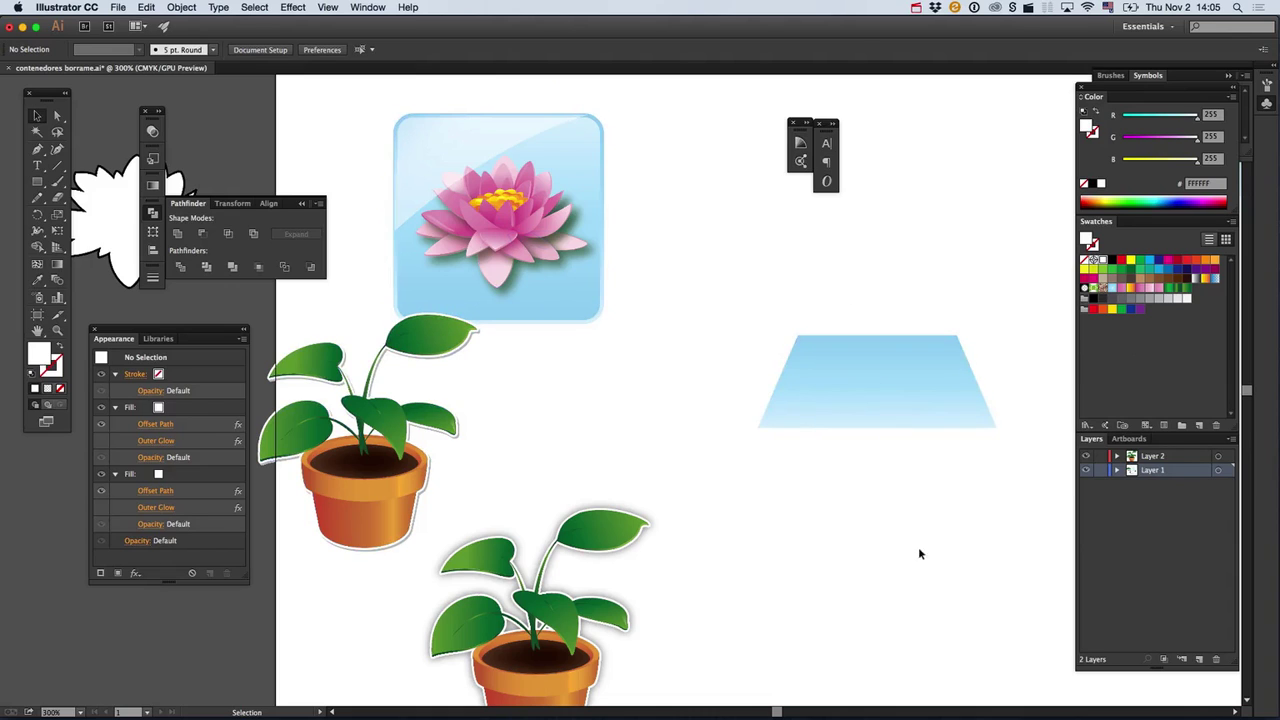
{"action": "scroll", "coordinate": [614, 434], "scroll_direction": "right", "scroll_amount": 10}
{"action": "left_click", "coordinate": [727, 279]}
{"action": "left_click_drag", "start_coordinate": [728, 280], "coordinate": [596, 284]}
{"action": "key", "text": "l"}
{"action": "left_click_drag", "start_coordinate": [482, 293], "coordinate": [490, 293]}
{"action": "left_click", "coordinate": [587, 400]}
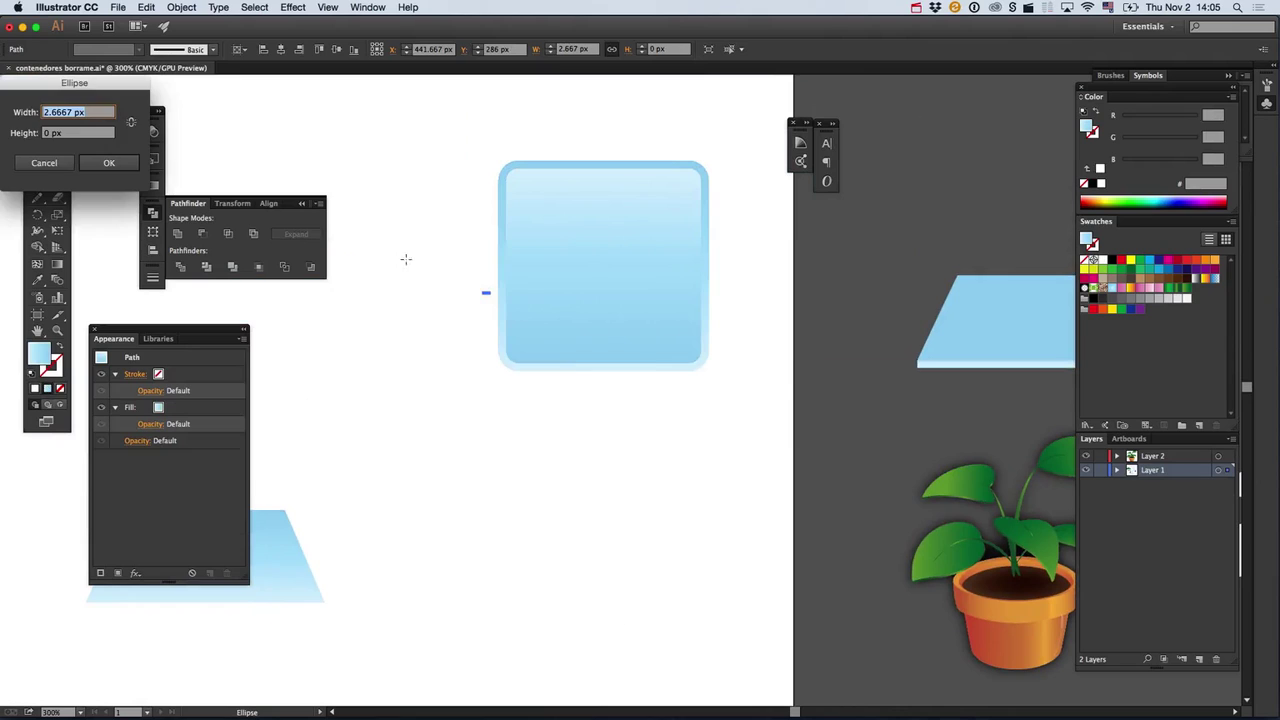
{"action": "key", "text": "Escape"}
{"action": "key", "text": "super+z"}
Draw a closed triangular shape with the Pen tool across the lower-left corner of the blue rounded square.
{"action": "key", "text": "p"}
{"action": "left_click", "coordinate": [479, 283]}
{"action": "left_click", "coordinate": [589, 398]}
{"action": "left_click", "coordinate": [446, 387]}
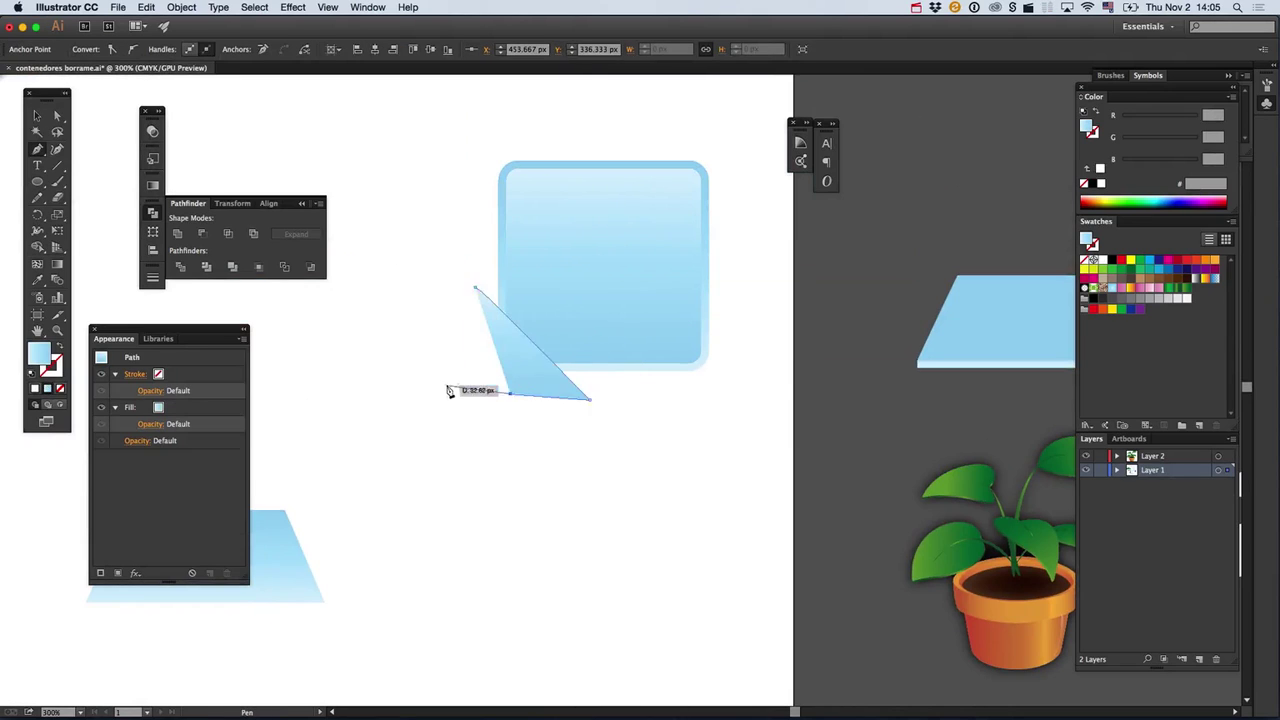
{"action": "left_click", "coordinate": [477, 290]}
Give the triangular shape a white fill and no stroke.
{"action": "key", "text": "d"}
{"action": "key", "text": "x"}
{"action": "key", "text": "slash"}
{"action": "key", "text": "v"}
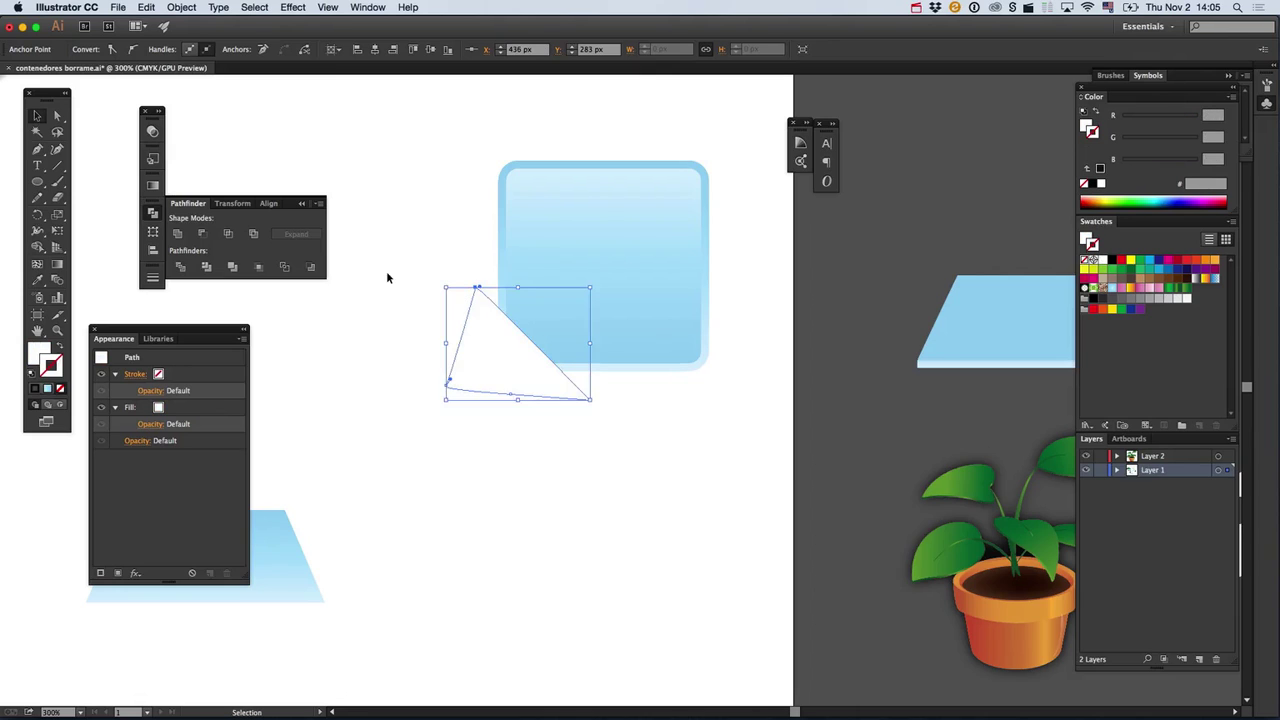
{"action": "left_click", "coordinate": [391, 277]}
{"action": "left_click_drag", "start_coordinate": [498, 305], "coordinate": [545, 282]}
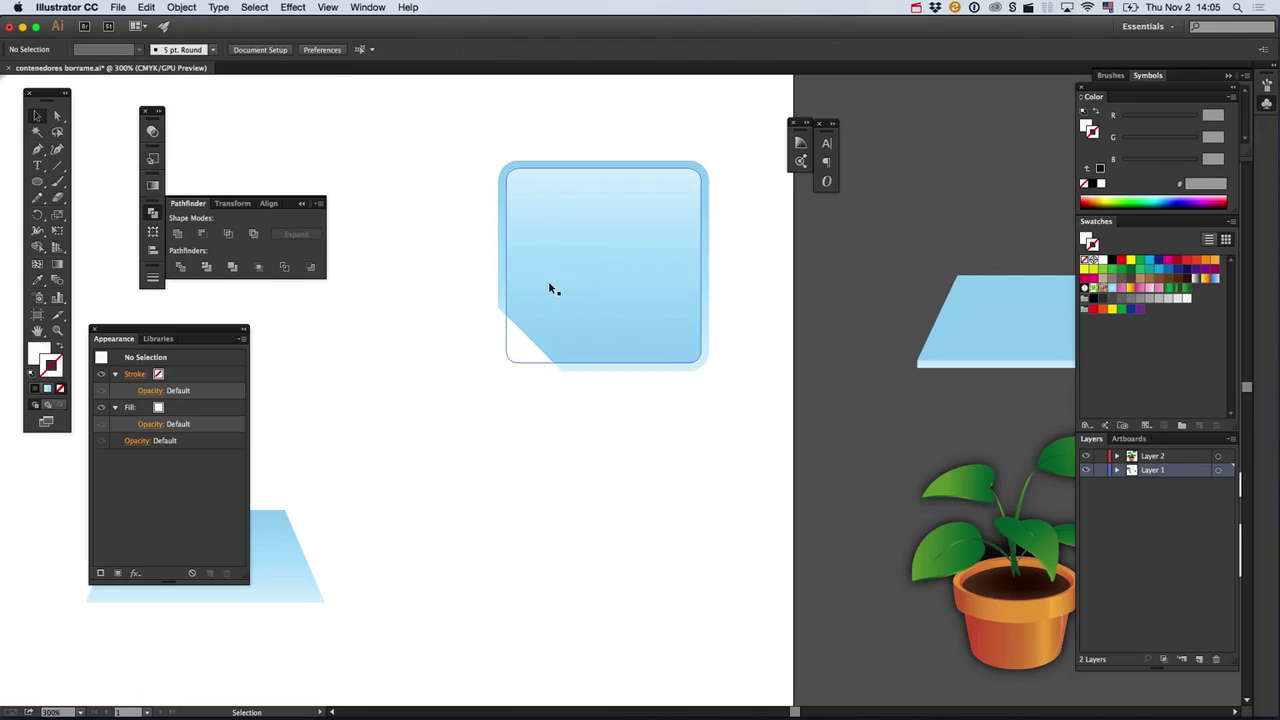
{"action": "key", "text": "super+z"}
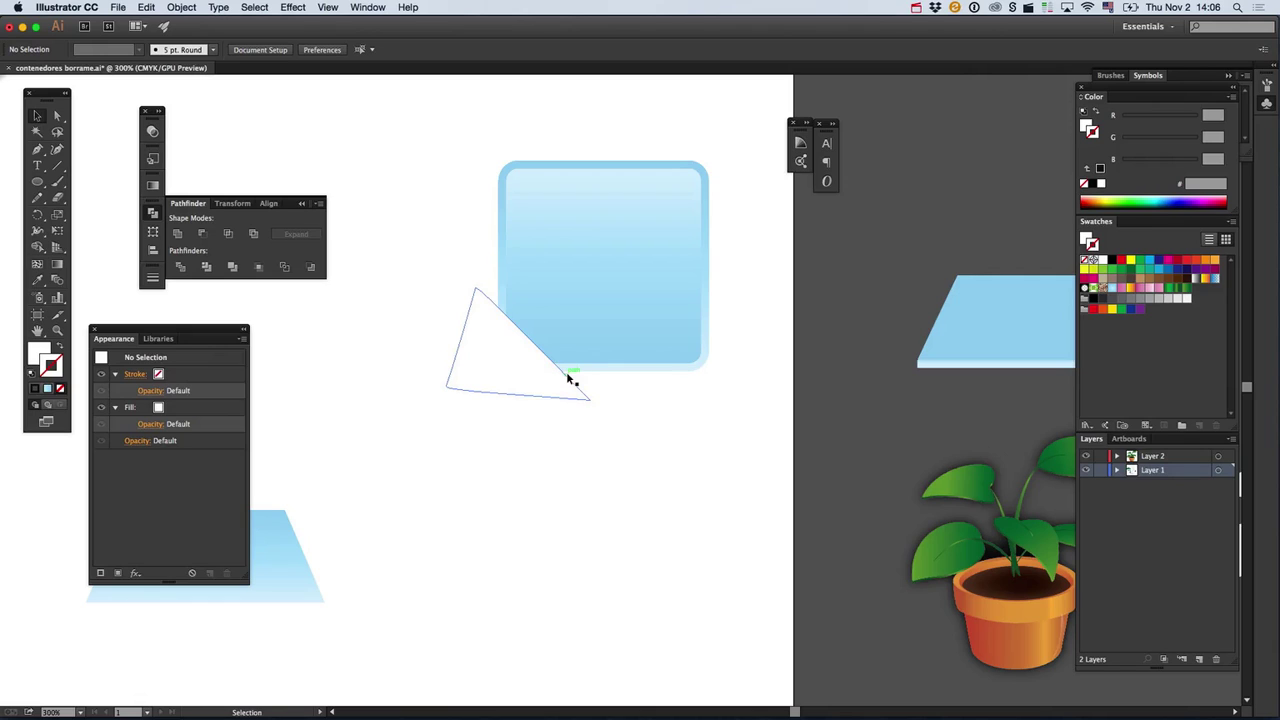
Intersect the white triangle with the outer rounded square using Pathfinder.
{"action": "left_click", "coordinate": [537, 391]}
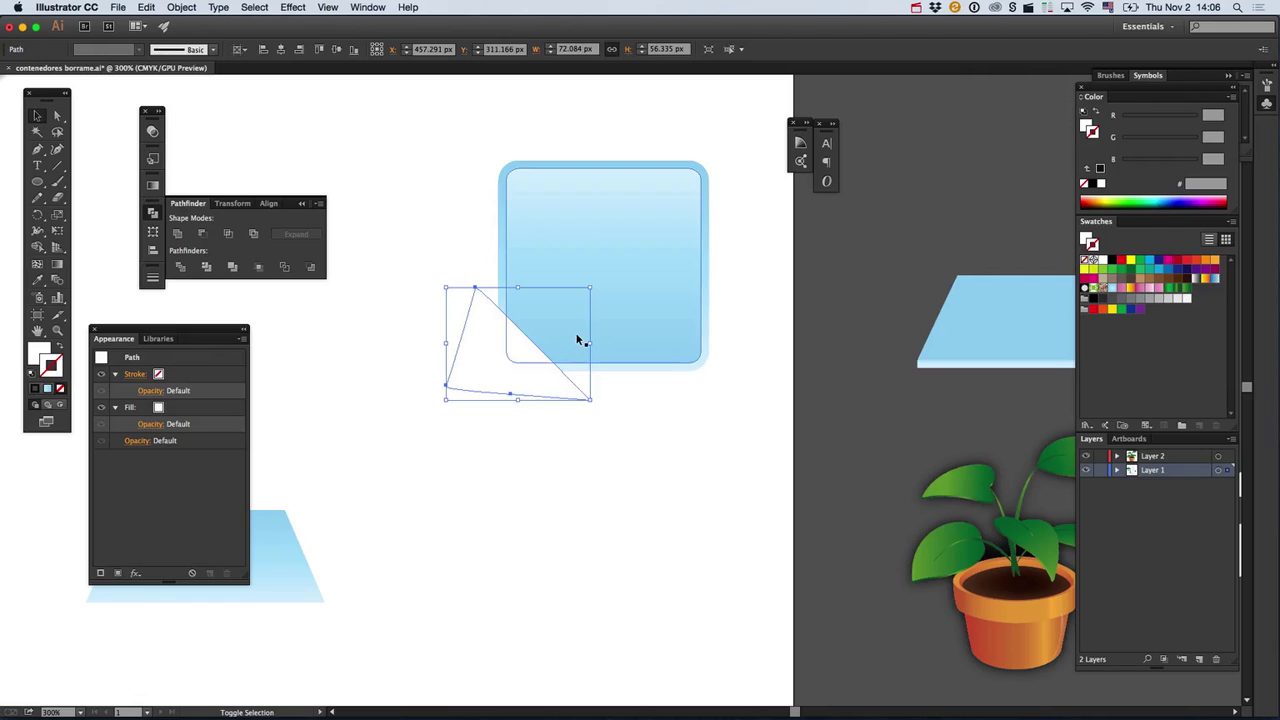
{"action": "left_click", "coordinate": [228, 233]}
{"action": "left_click", "coordinate": [767, 390]}
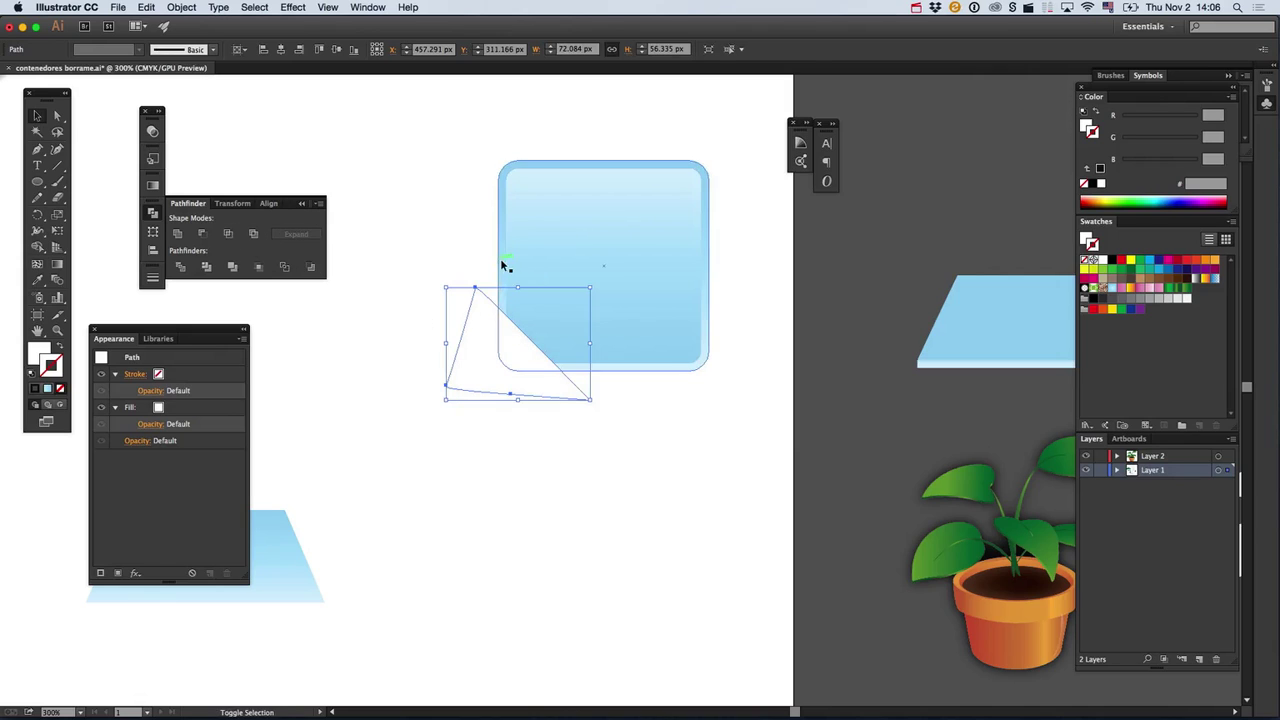
{"action": "left_click", "coordinate": [503, 263], "text": "shift"}
{"action": "left_click", "coordinate": [228, 233]}
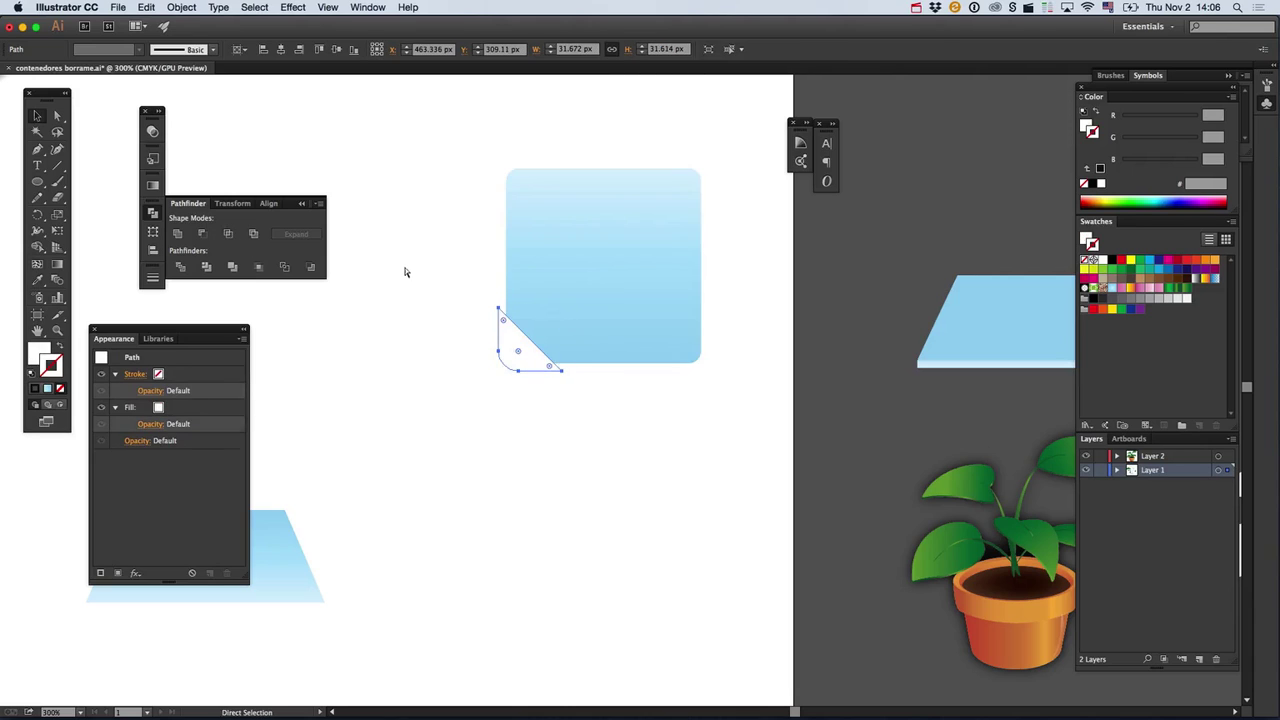
Undo the intersection to restore the outer square and paste the intersected corner piece in front.
{"action": "key", "text": "super+z"}
{"action": "key", "text": "shift+super+z"}
{"action": "key", "text": "super+z"}
{"action": "left_click", "coordinate": [583, 430]}
{"action": "key", "text": "super+f"}
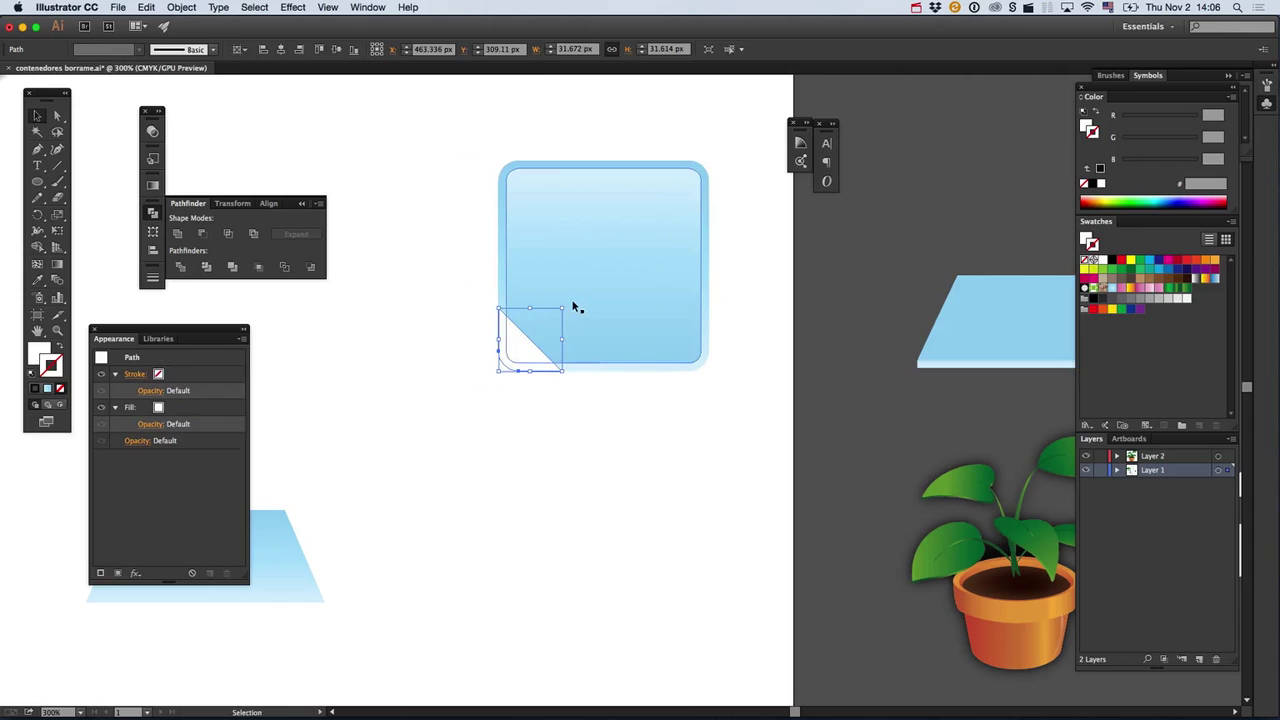
Rotate the corner piece 180° into the square and fill it with the square's blue gradient to form a folded corner.
{"action": "left_click_drag", "start_coordinate": [566, 300], "coordinate": [448, 432]}
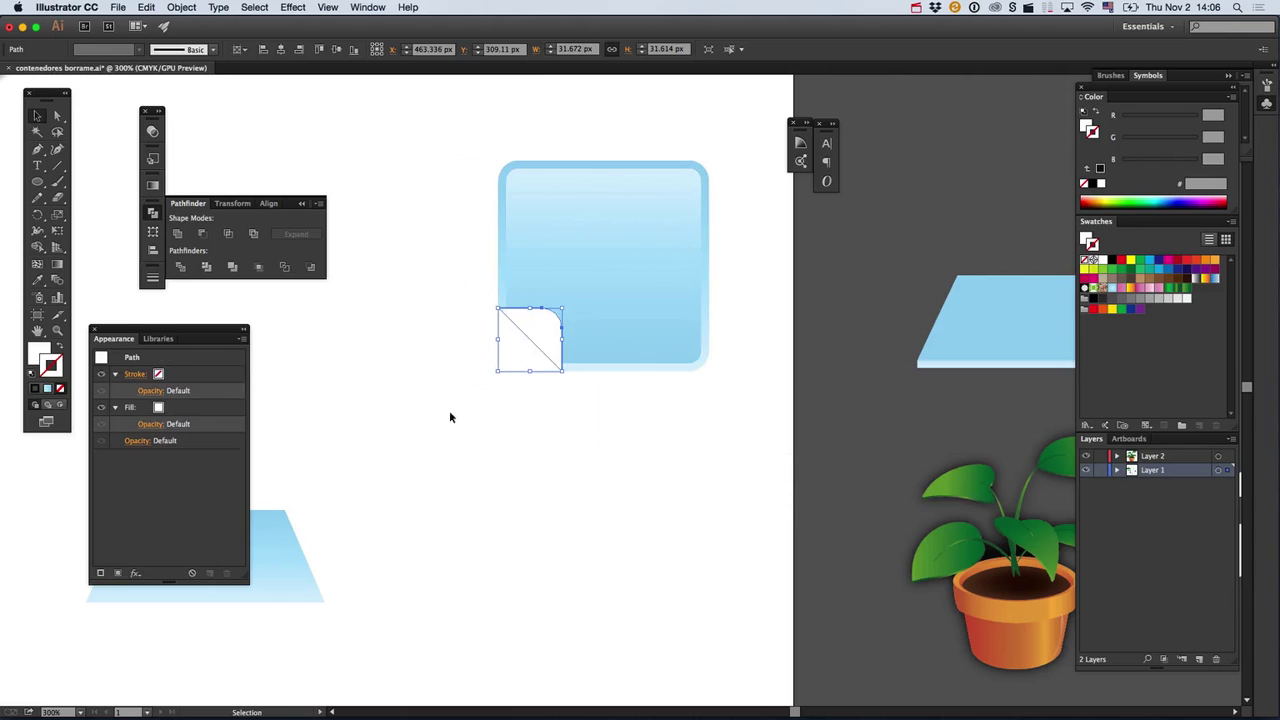
{"action": "key", "text": "i"}
{"action": "left_click", "coordinate": [621, 309]}
{"action": "key", "text": "g"}
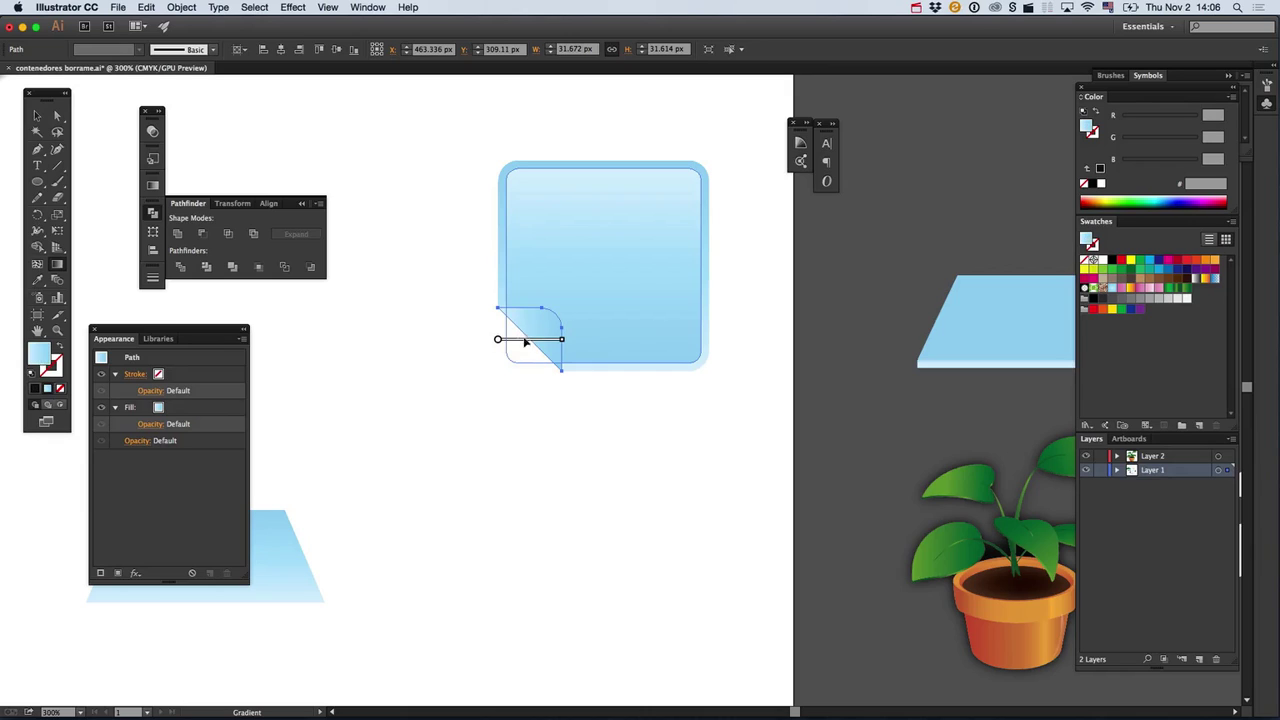
{"action": "mouse_move", "coordinate": [529, 339]}
{"action": "left_mouse_down"}
{"action": "mouse_move", "coordinate": [562, 332]}
{"action": "mouse_move", "coordinate": [567, 309]}
{"action": "mouse_move", "coordinate": [531, 356]}
{"action": "left_mouse_up"}
{"action": "key", "text": "c"}
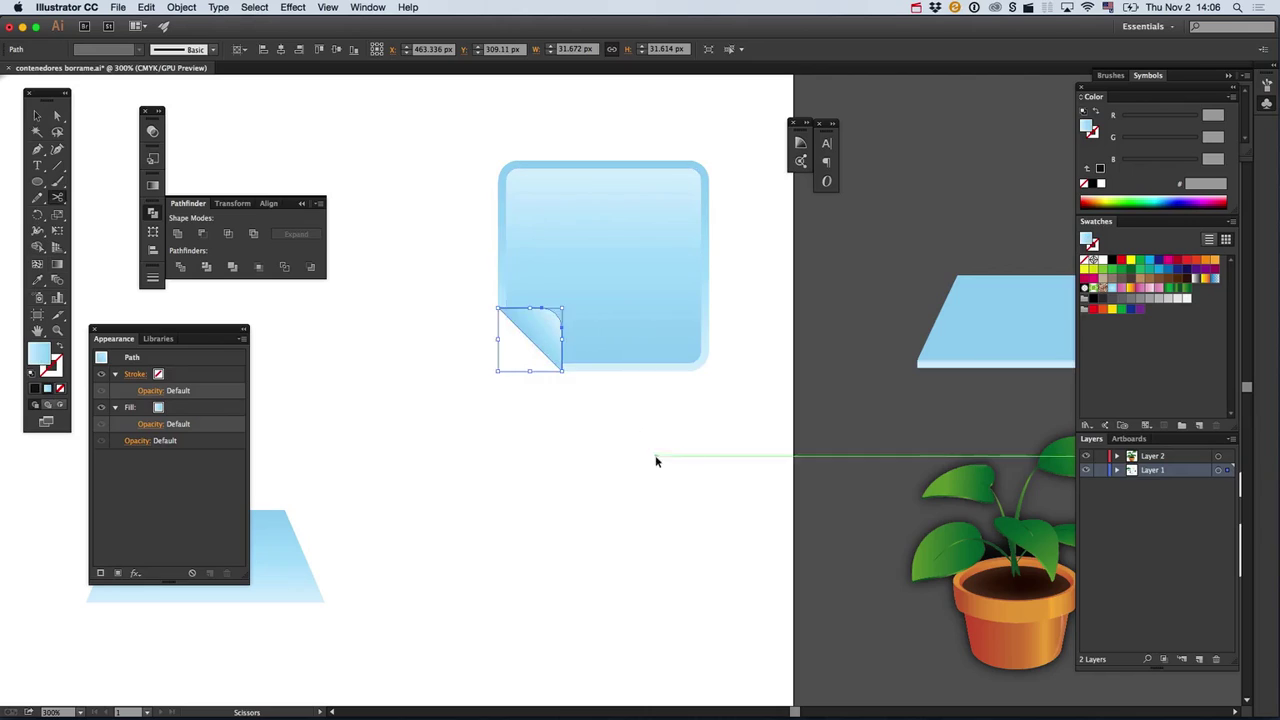
Move the folded corner piece off the square and undo the move.
{"action": "key", "text": "v"}
{"action": "left_click", "coordinate": [655, 457]}
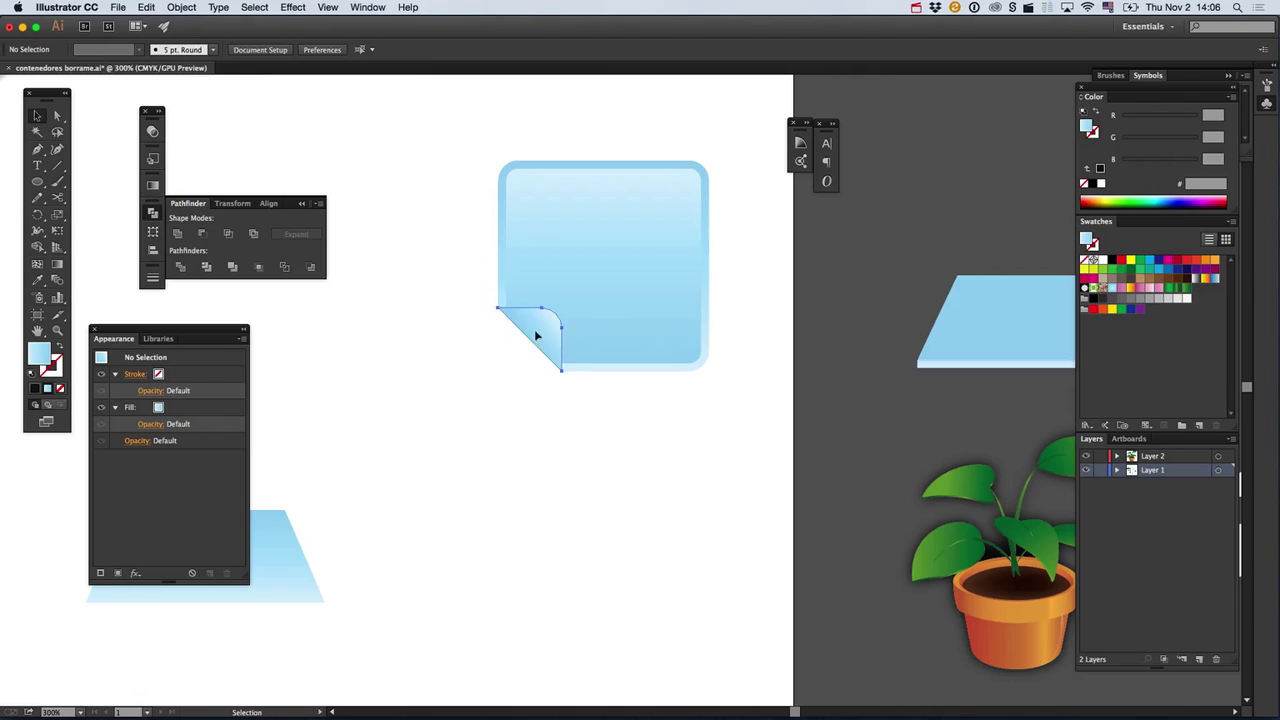
{"action": "left_click_drag", "start_coordinate": [547, 332], "coordinate": [395, 332]}
{"action": "key", "text": "super+z"}
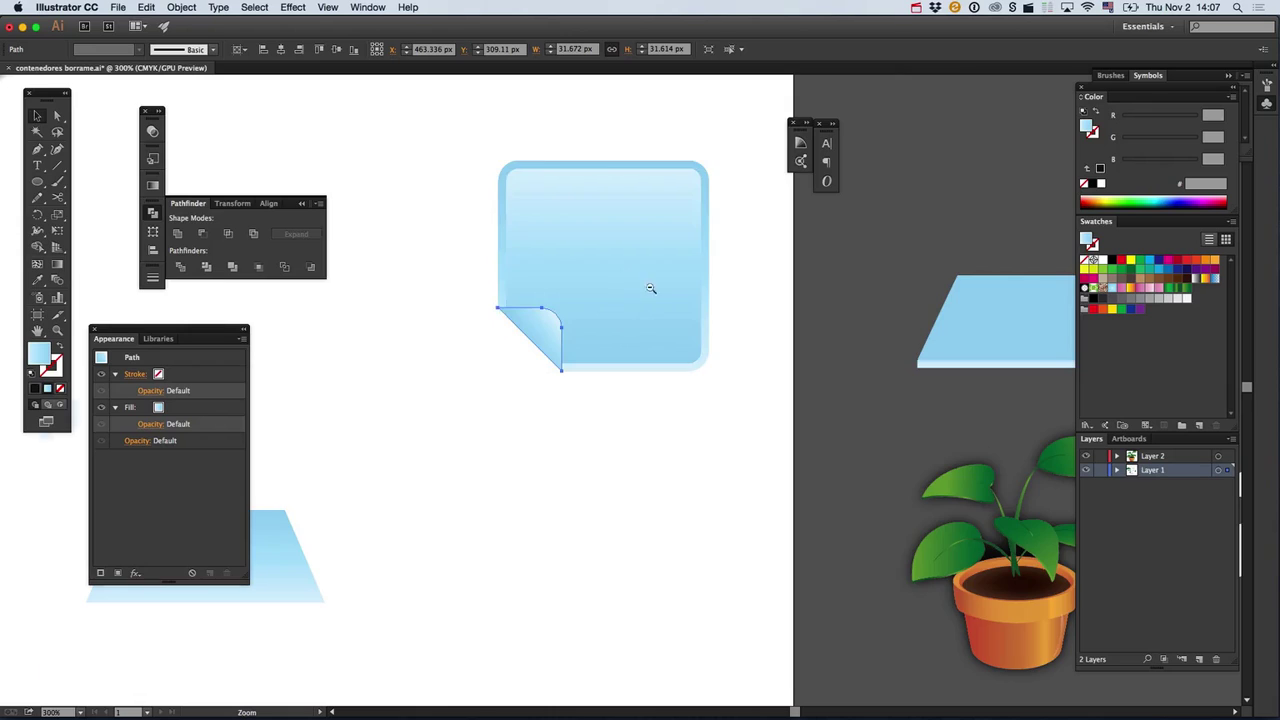
{"action": "left_click_drag", "start_coordinate": [636, 283], "coordinate": [672, 396]}
{"action": "scroll", "coordinate": [606, 386], "scroll_direction": "down", "scroll_amount": 10}
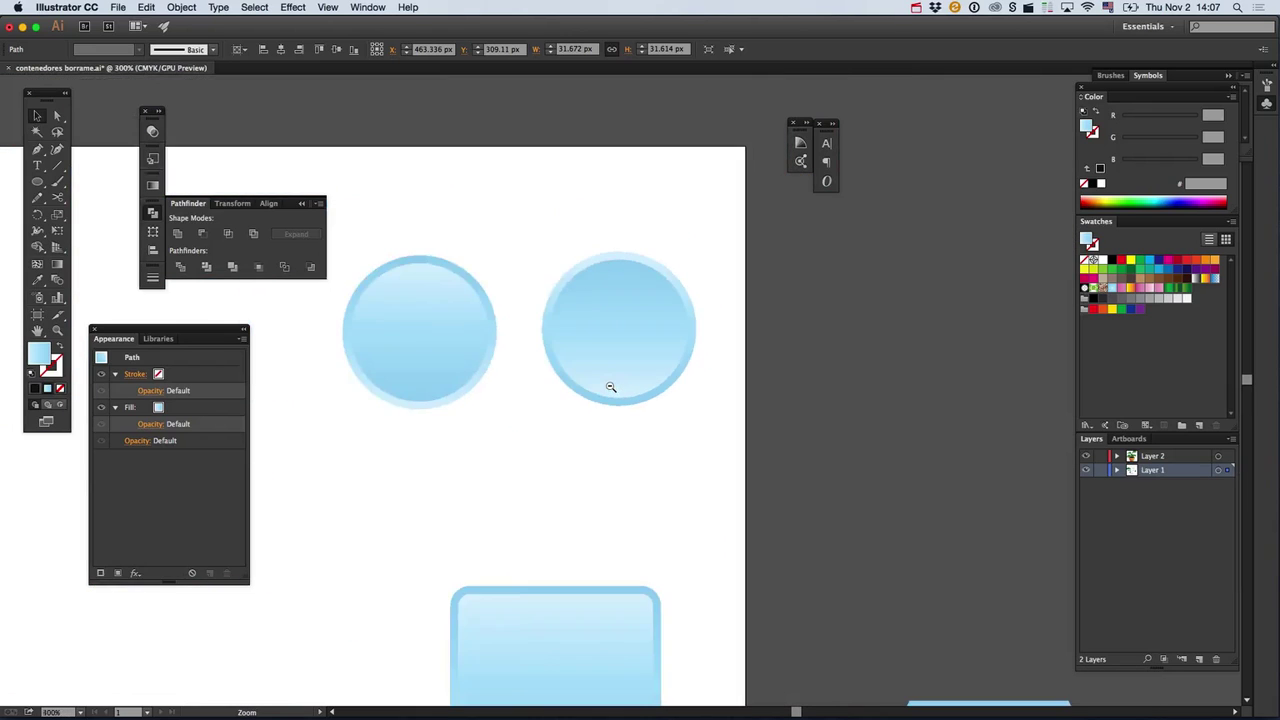
{"action": "left_click_drag", "start_coordinate": [463, 583], "coordinate": [565, 537]}
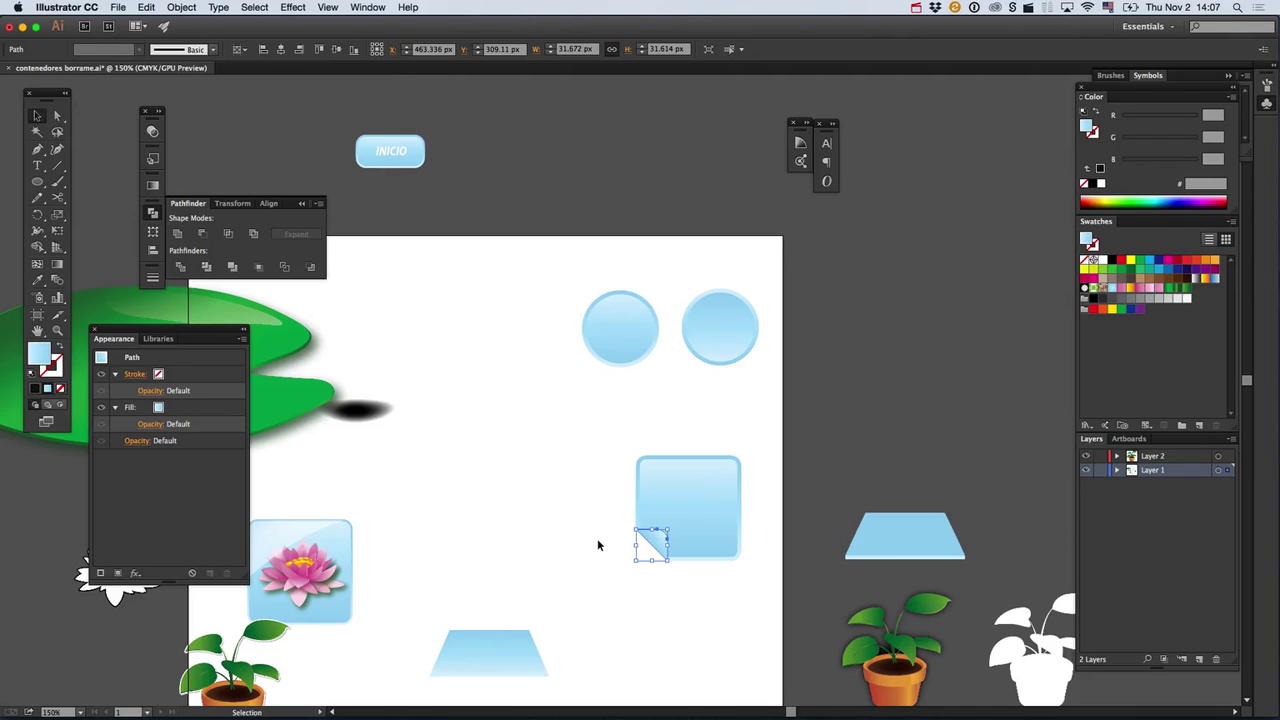
{"action": "left_click", "coordinate": [914, 8]}
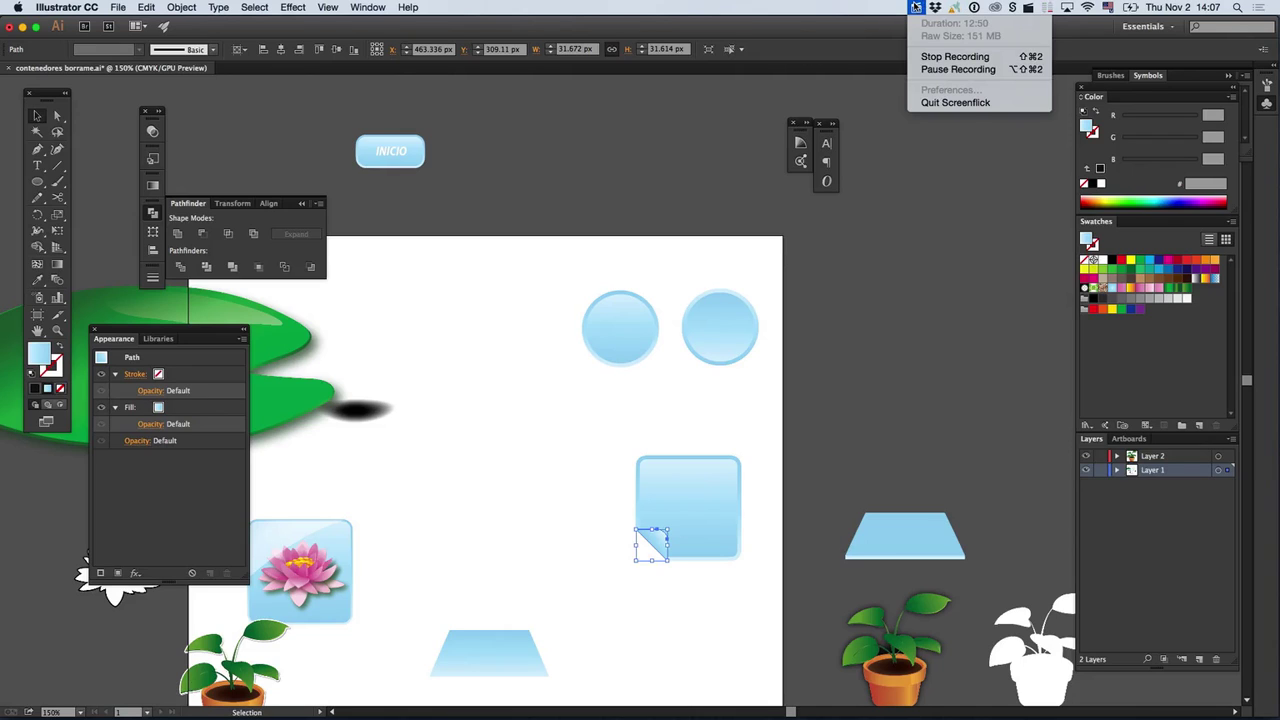
{"action": "left_click", "coordinate": [914, 8]}
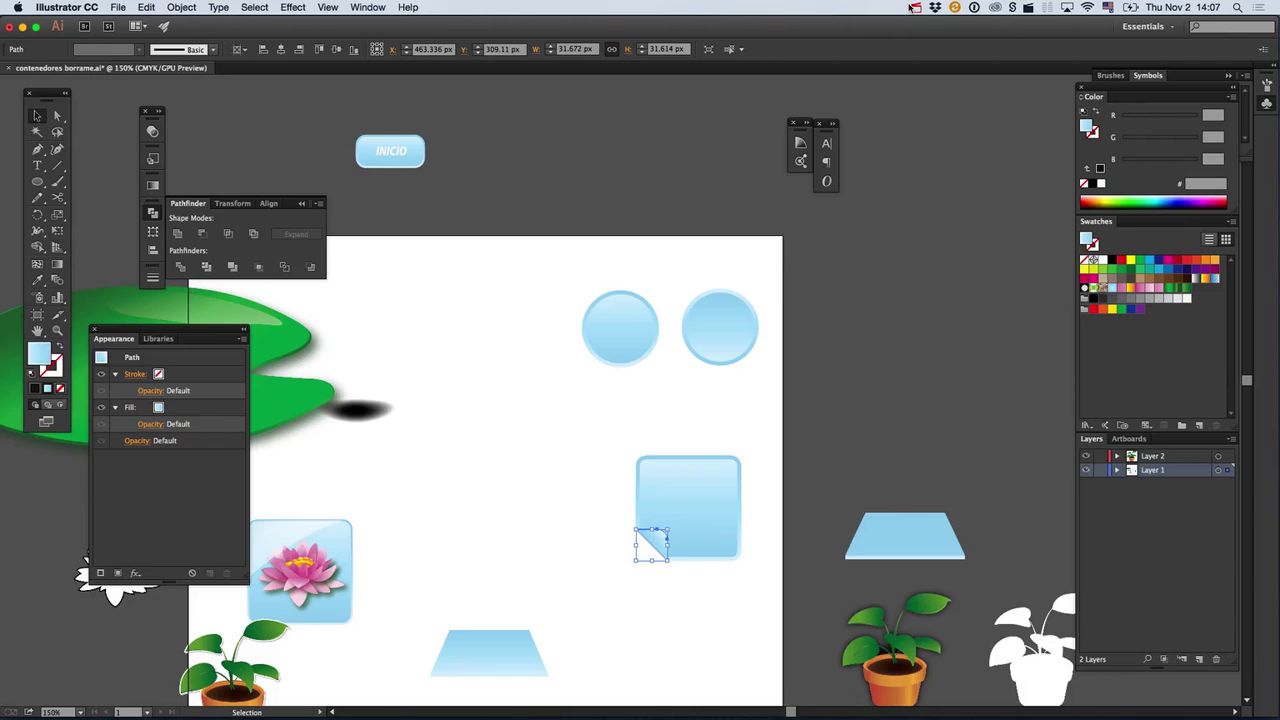
{"action": "key", "text": "space"}
{"action": "left_click_drag", "start_coordinate": [702, 387], "coordinate": [967, 223]}
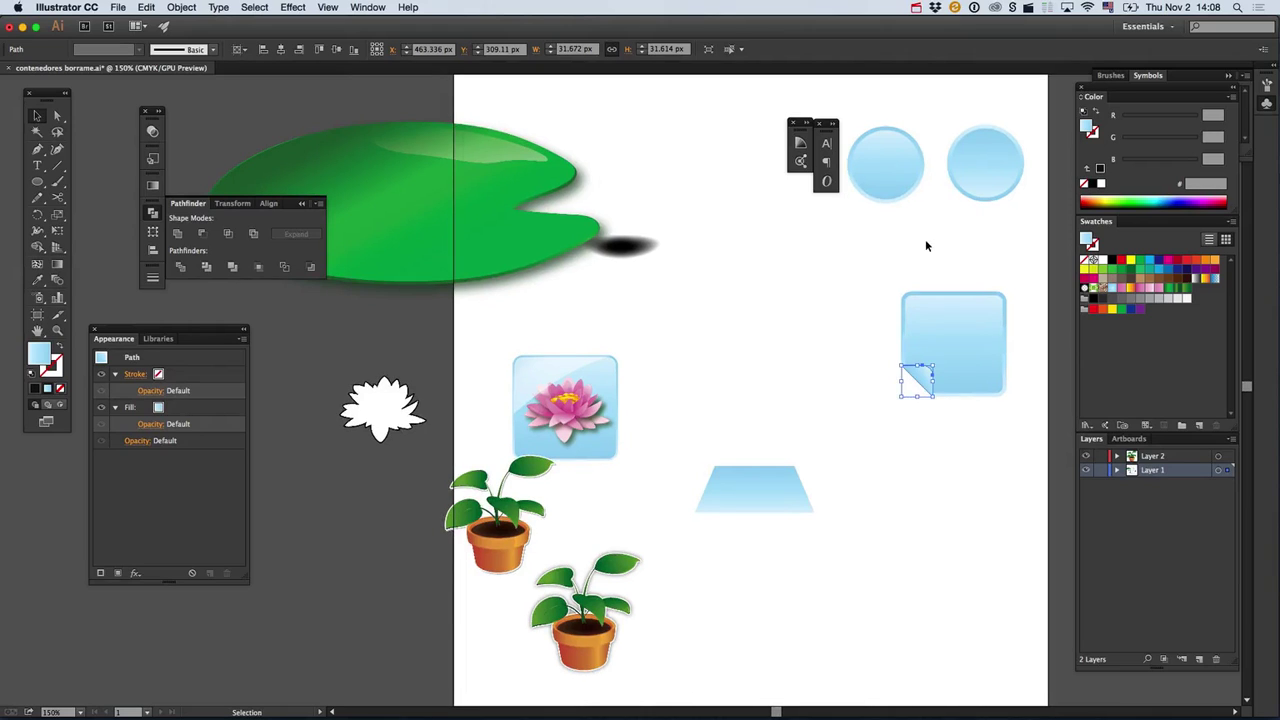
{"action": "left_click", "coordinate": [915, 9]}
{"action": "left_click_drag", "start_coordinate": [723, 317], "coordinate": [812, 435]}
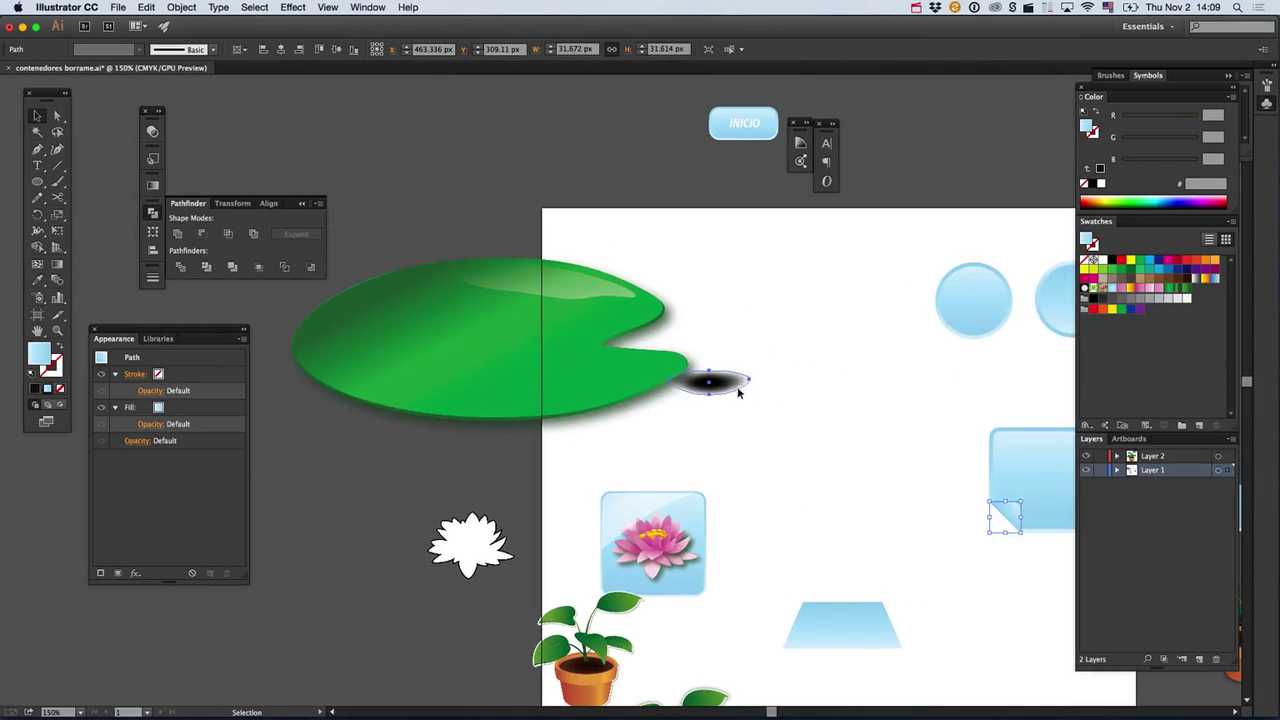
Place a copy of the plain potted plant on the empty lower part of the artboard.
{"action": "left_click", "coordinate": [738, 382]}
{"action": "left_click_drag", "start_coordinate": [902, 505], "coordinate": [748, 280]}
{"action": "left_click_drag", "start_coordinate": [652, 531], "coordinate": [763, 441]}
{"action": "left_click_drag", "start_coordinate": [731, 559], "coordinate": [1068, 405]}
{"action": "left_click", "coordinate": [586, 366]}
{"action": "left_click_drag", "start_coordinate": [1014, 532], "coordinate": [1056, 532]}
{"action": "left_click_drag", "start_coordinate": [984, 558], "coordinate": [1050, 411]}
{"action": "left_click_drag", "start_coordinate": [549, 371], "coordinate": [854, 541]}
{"action": "left_click", "coordinate": [965, 507]}
{"action": "left_click_drag", "start_coordinate": [940, 509], "coordinate": [876, 439]}
{"action": "left_click", "coordinate": [833, 444], "text": "super"}
{"action": "left_click_drag", "start_coordinate": [623, 426], "coordinate": [700, 458]}
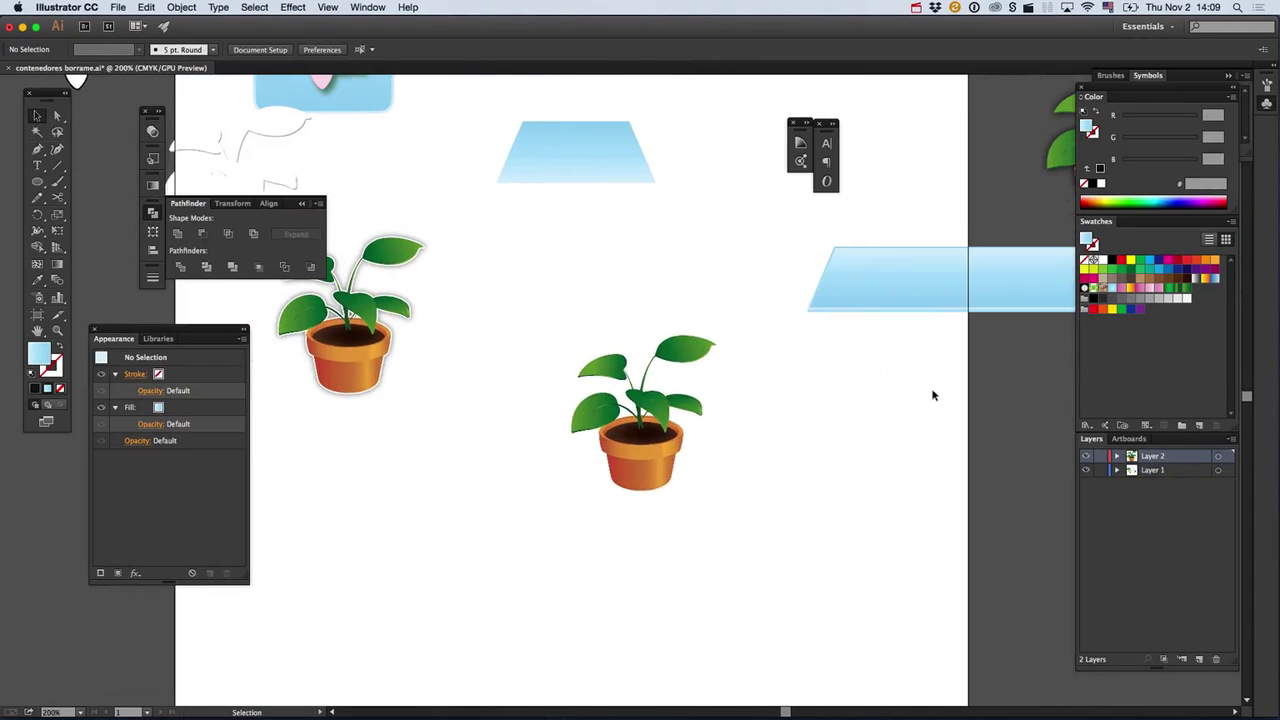
Draw an ellipse about 64 × 20 px over the base of the plain plant's pot.
{"action": "key", "text": "l"}
{"action": "left_click_drag", "start_coordinate": [640, 477], "coordinate": [681, 484]}
{"action": "left_click", "coordinate": [680, 481]}
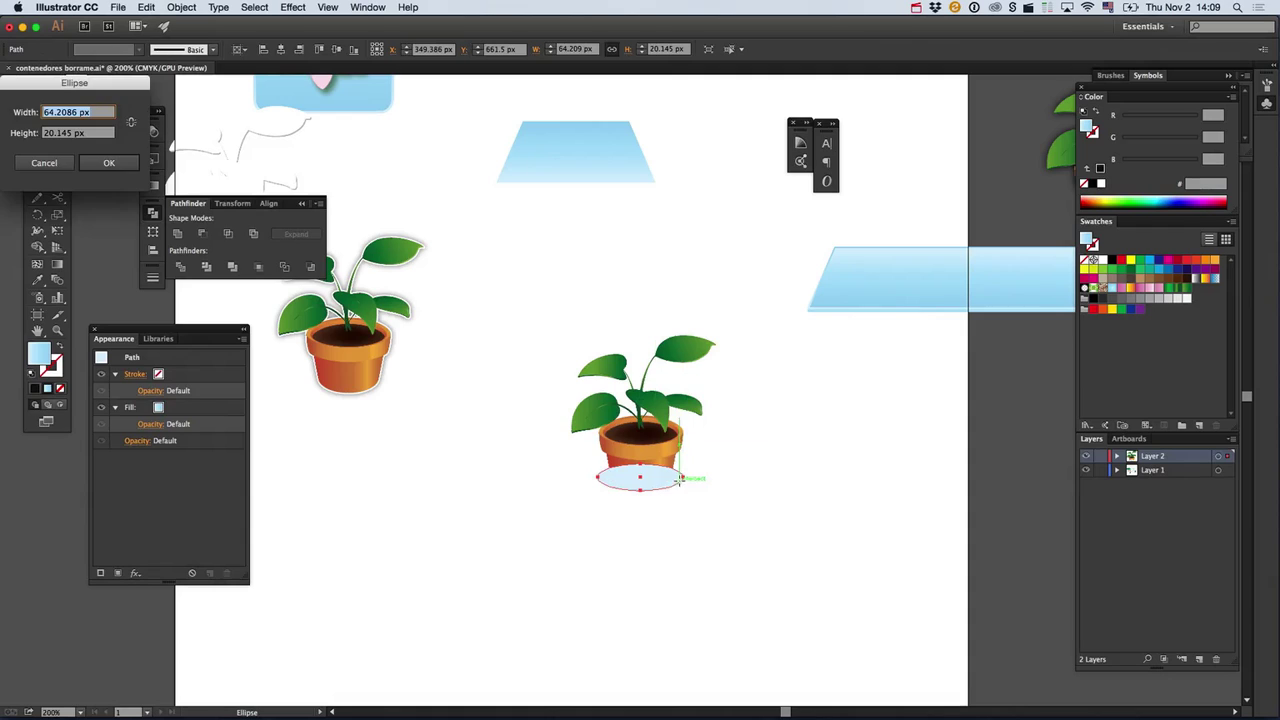
{"action": "key", "text": "Escape"}
{"action": "key", "text": "v"}
{"action": "left_click_drag", "start_coordinate": [677, 476], "coordinate": [679, 484]}
Send the ellipse to the back behind the pot and fill it with the black-and-transparent radial gradient swatch.
{"action": "right_click", "coordinate": [679, 484]}
{"action": "mouse_move", "coordinate": [740, 662]}
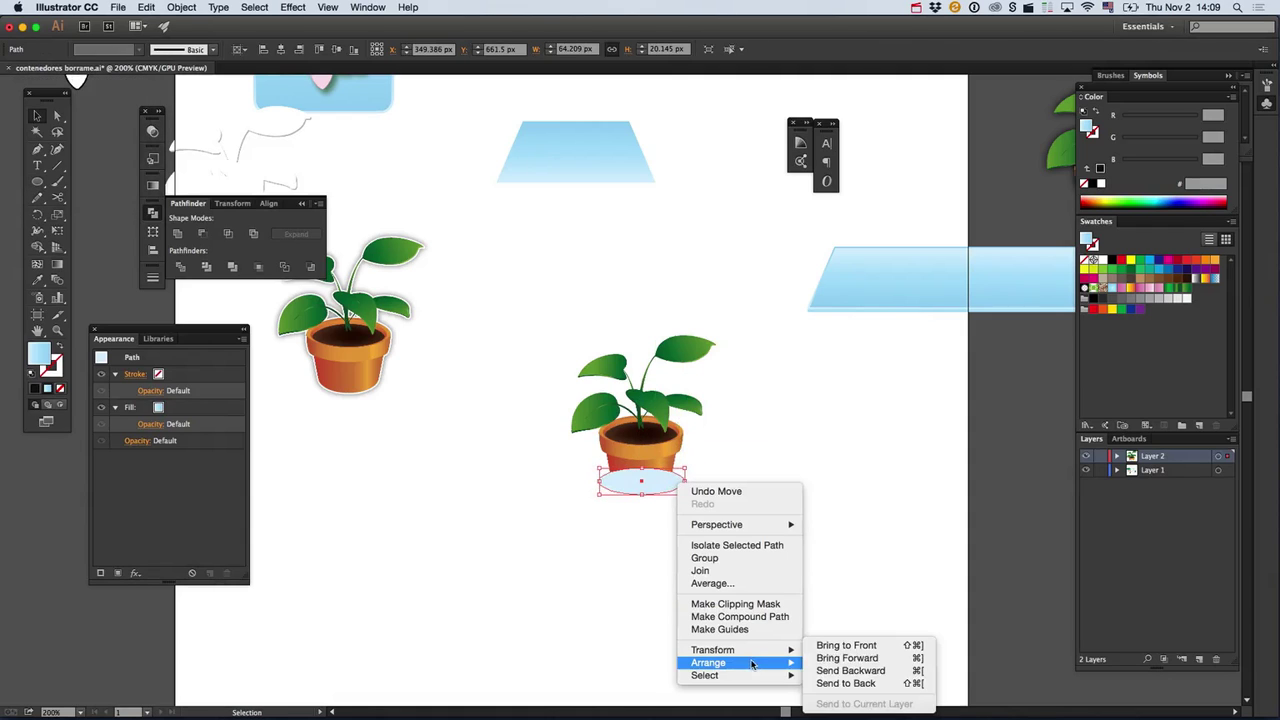
{"action": "left_click", "coordinate": [830, 683]}
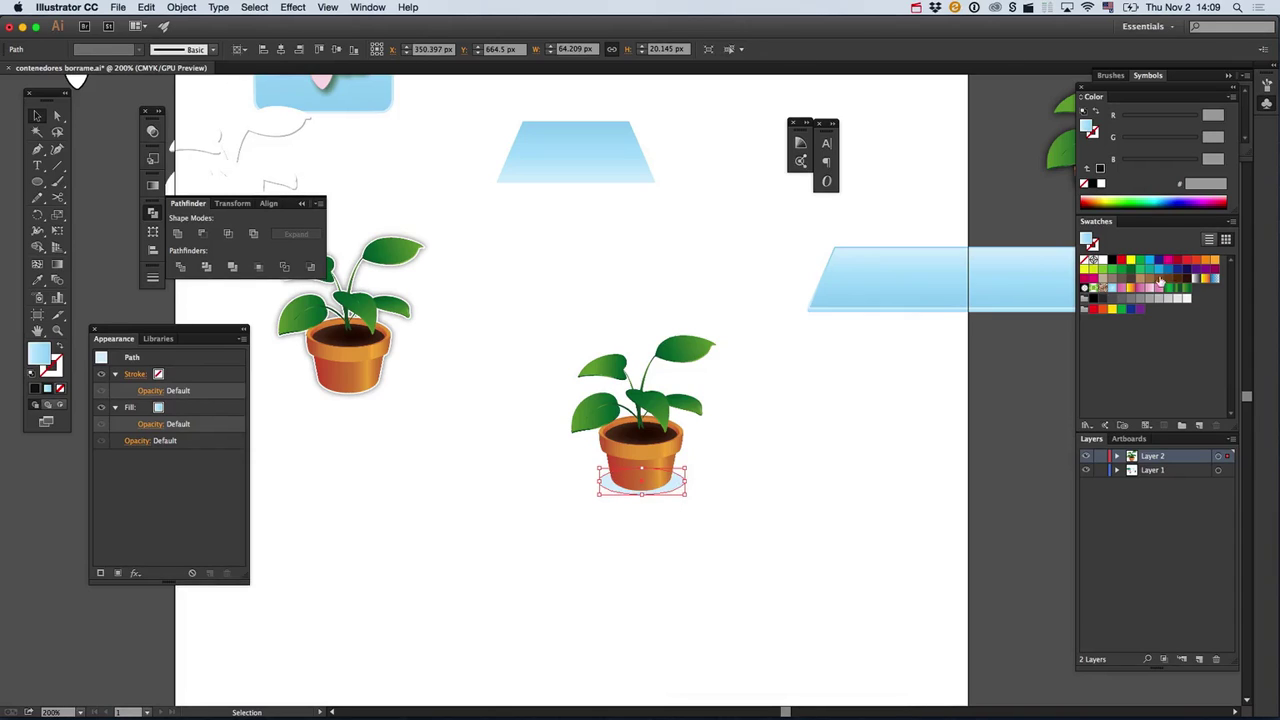
{"action": "left_click", "coordinate": [1086, 289]}
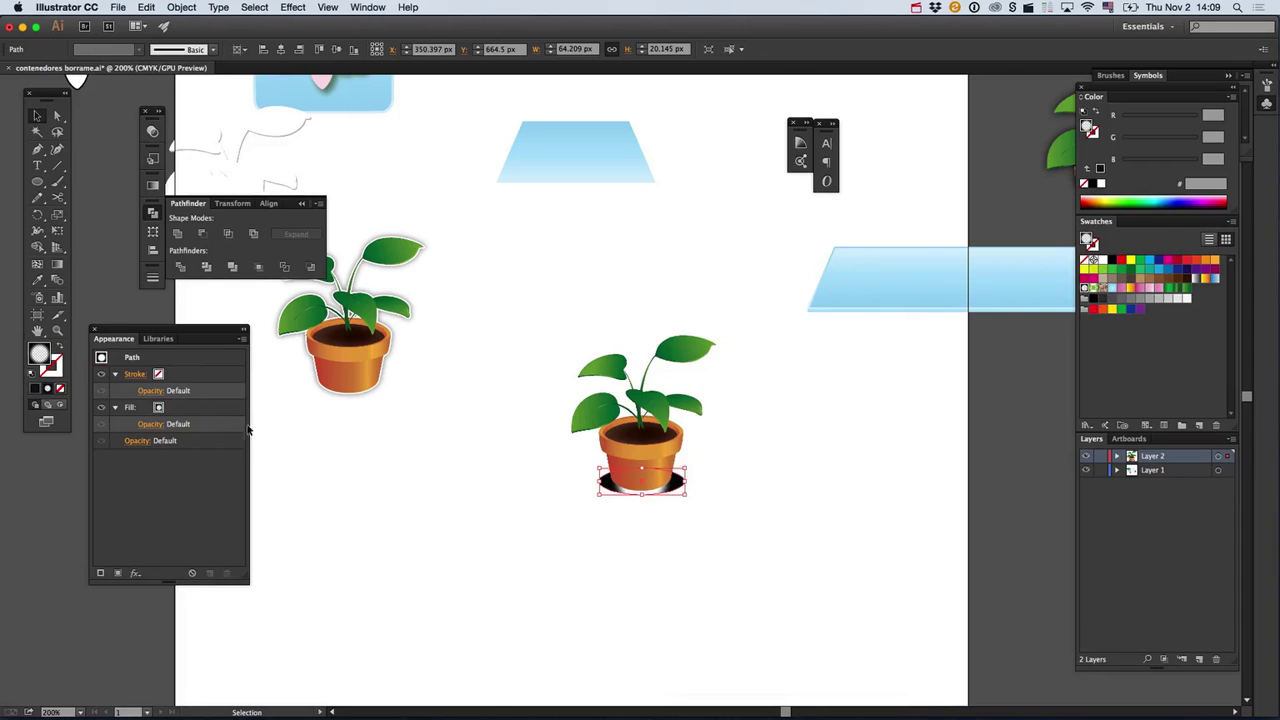
Rearrange the radial gradient's stops so it fades from black at the center to 0% opacity at the edge.
{"action": "key", "text": "g"}
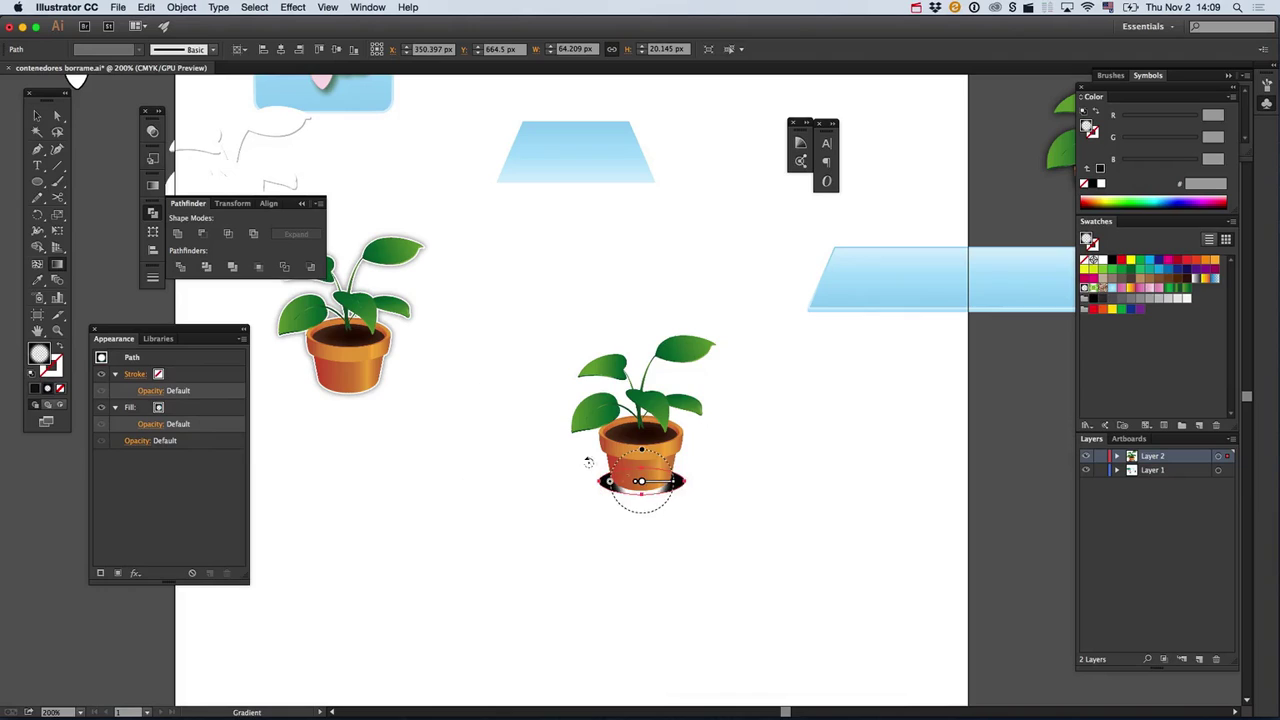
{"action": "left_click", "coordinate": [152, 185]}
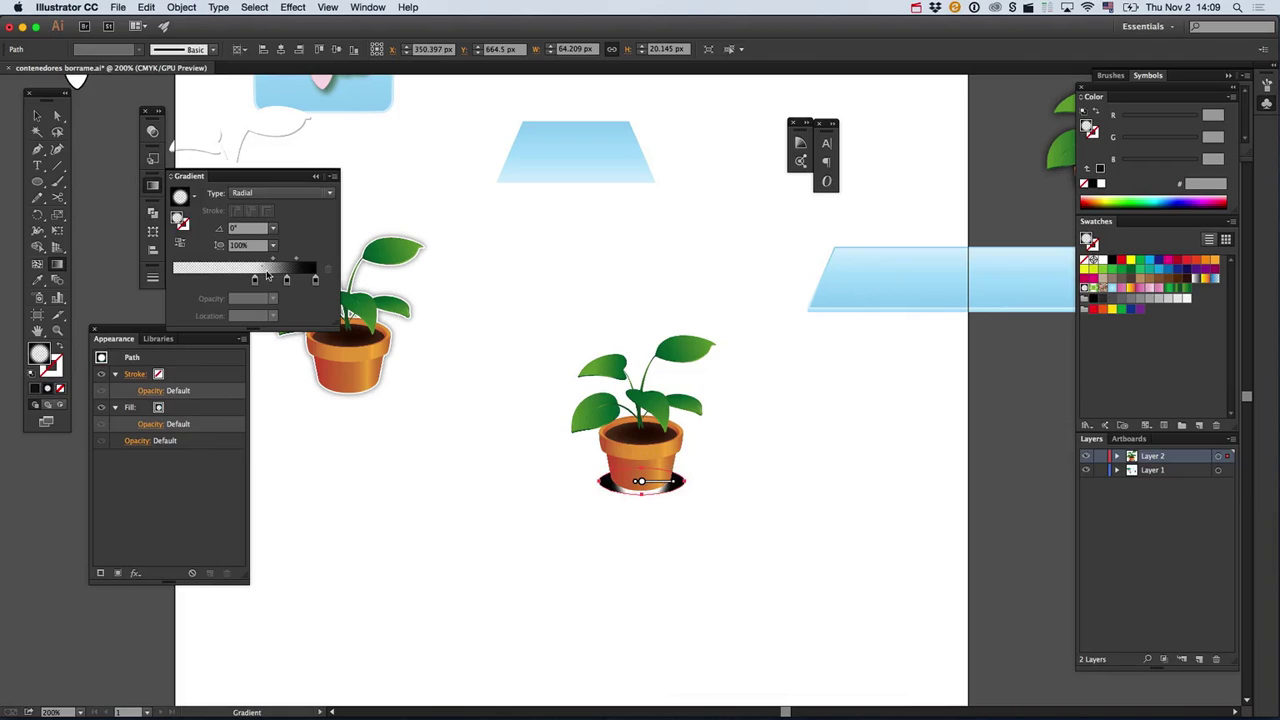
{"action": "left_click_drag", "start_coordinate": [315, 281], "coordinate": [179, 282]}
{"action": "left_click_drag", "start_coordinate": [287, 281], "coordinate": [318, 280]}
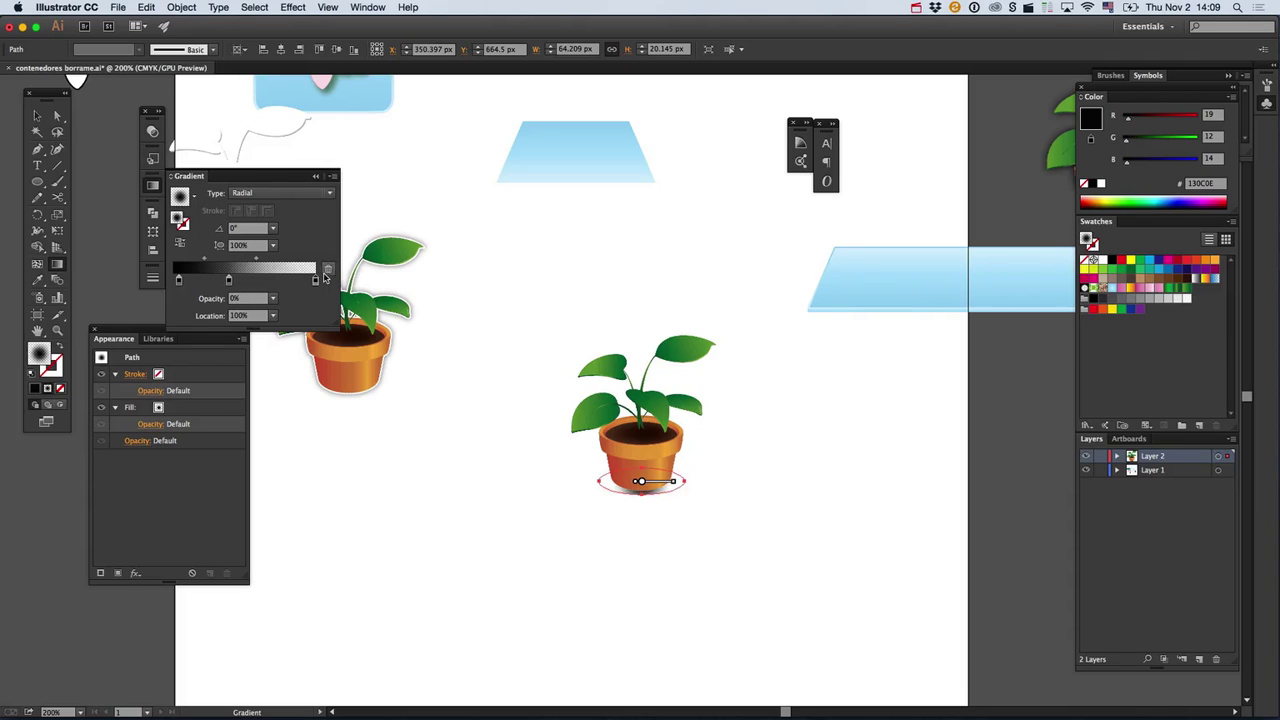
Flatten the radial gradient to an aspect ratio of about 37.6% to fit the ellipse and deselect it.
{"action": "mouse_move", "coordinate": [641, 447]}
{"action": "left_mouse_down"}
{"action": "mouse_move", "coordinate": [643, 467]}
{"action": "mouse_move", "coordinate": [685, 483]}
{"action": "mouse_move", "coordinate": [643, 470]}
{"action": "left_mouse_up"}
{"action": "key", "text": "super+z"}
{"action": "key", "text": "v"}
{"action": "left_click", "coordinate": [703, 482]}
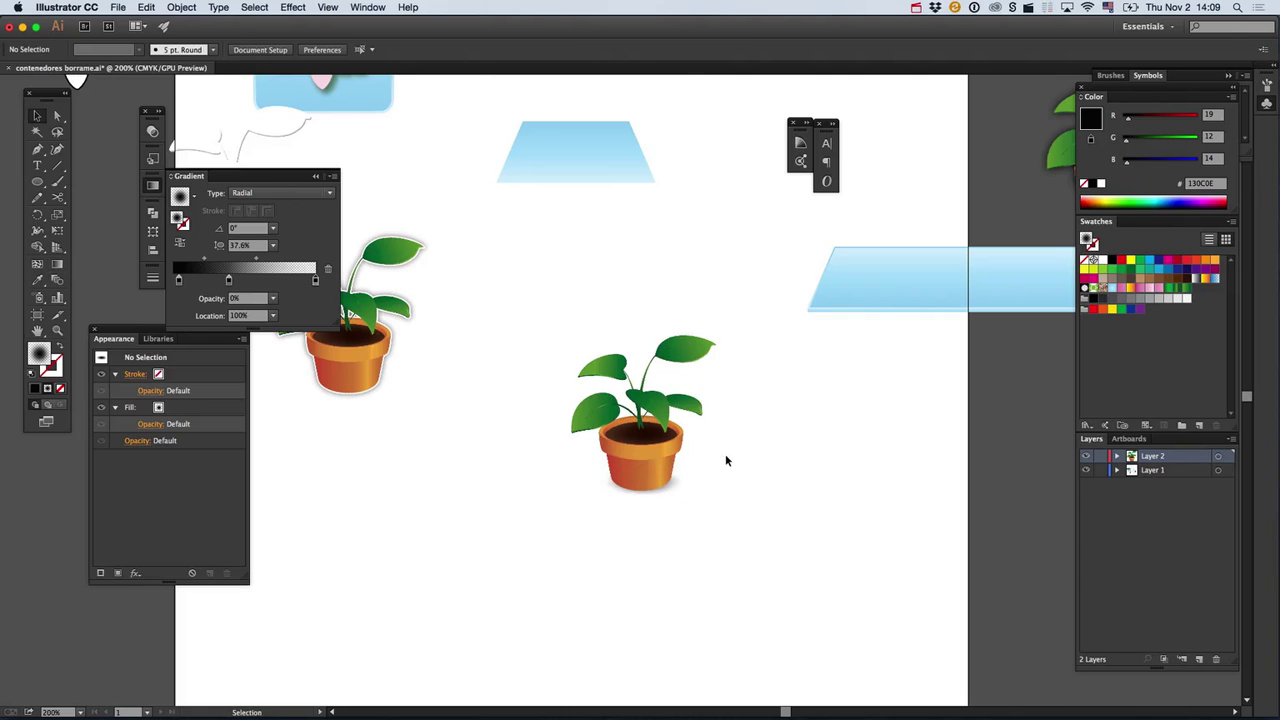
Widen the shadow ellipse under the pot to about 73 px and nudge it slightly left.
{"action": "left_click", "coordinate": [685, 485]}
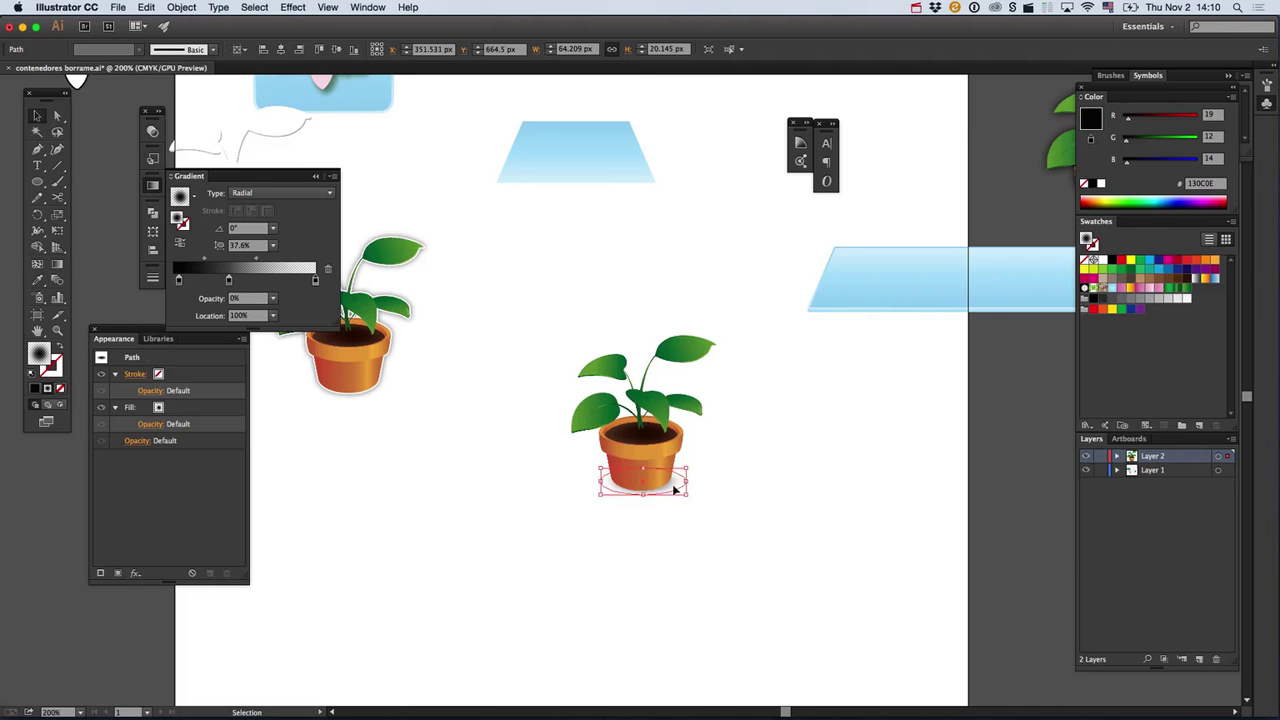
{"action": "left_click", "coordinate": [662, 473], "text": "super"}
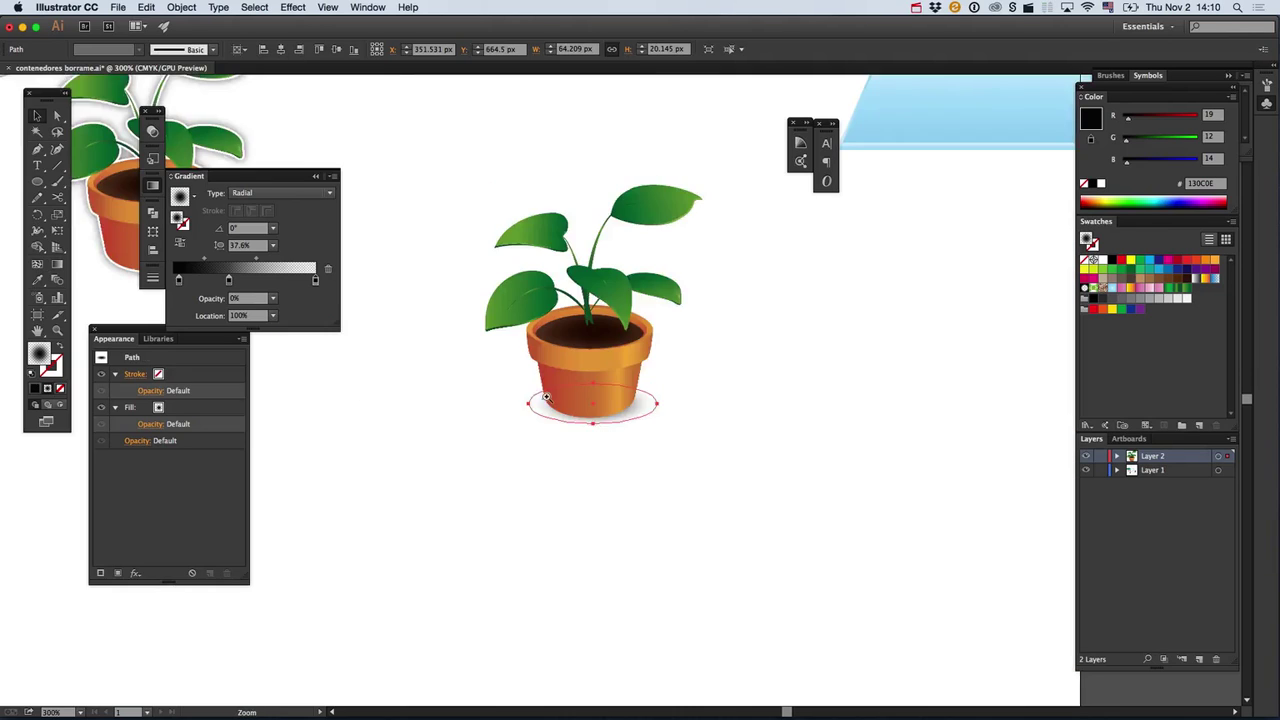
{"action": "left_click", "coordinate": [552, 396], "text": "super"}
{"action": "left_click", "coordinate": [542, 323], "text": "super"}
{"action": "left_click_drag", "start_coordinate": [754, 362], "coordinate": [690, 380]}
{"action": "key", "text": "Tab"}
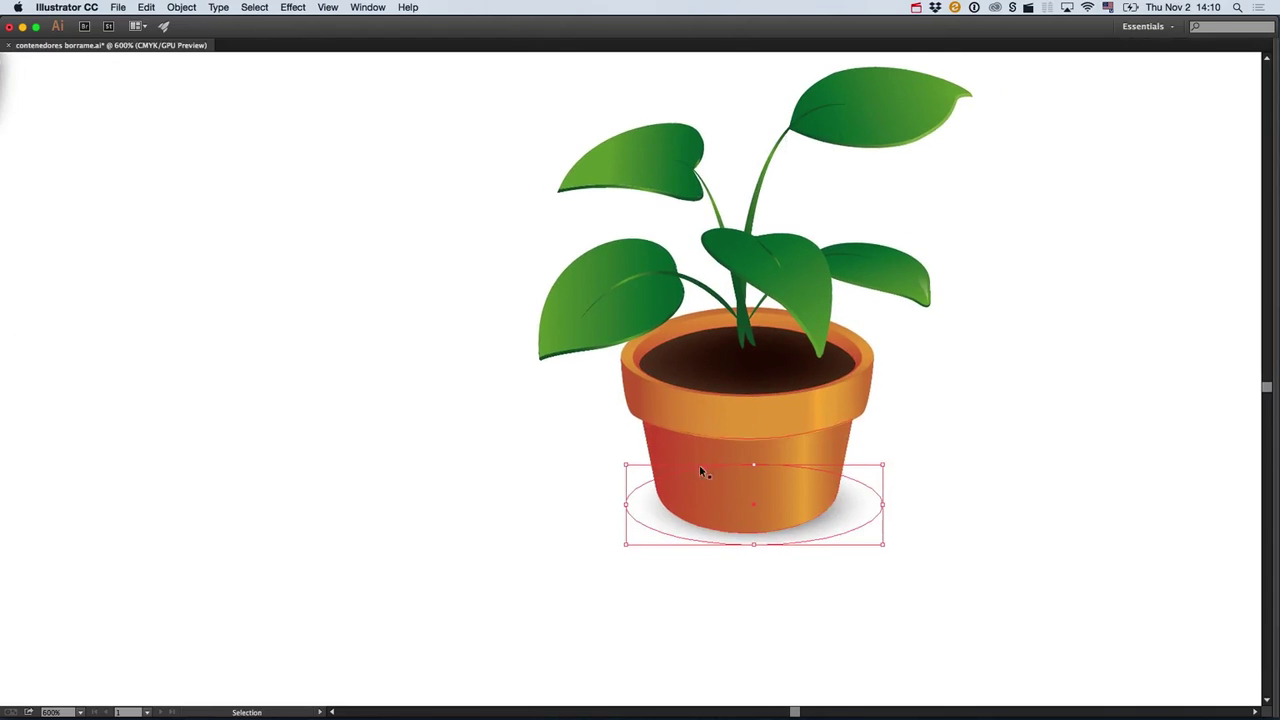
{"action": "scroll", "coordinate": [697, 461], "scroll_direction": "right", "scroll_amount": 2}
{"action": "key", "text": "v"}
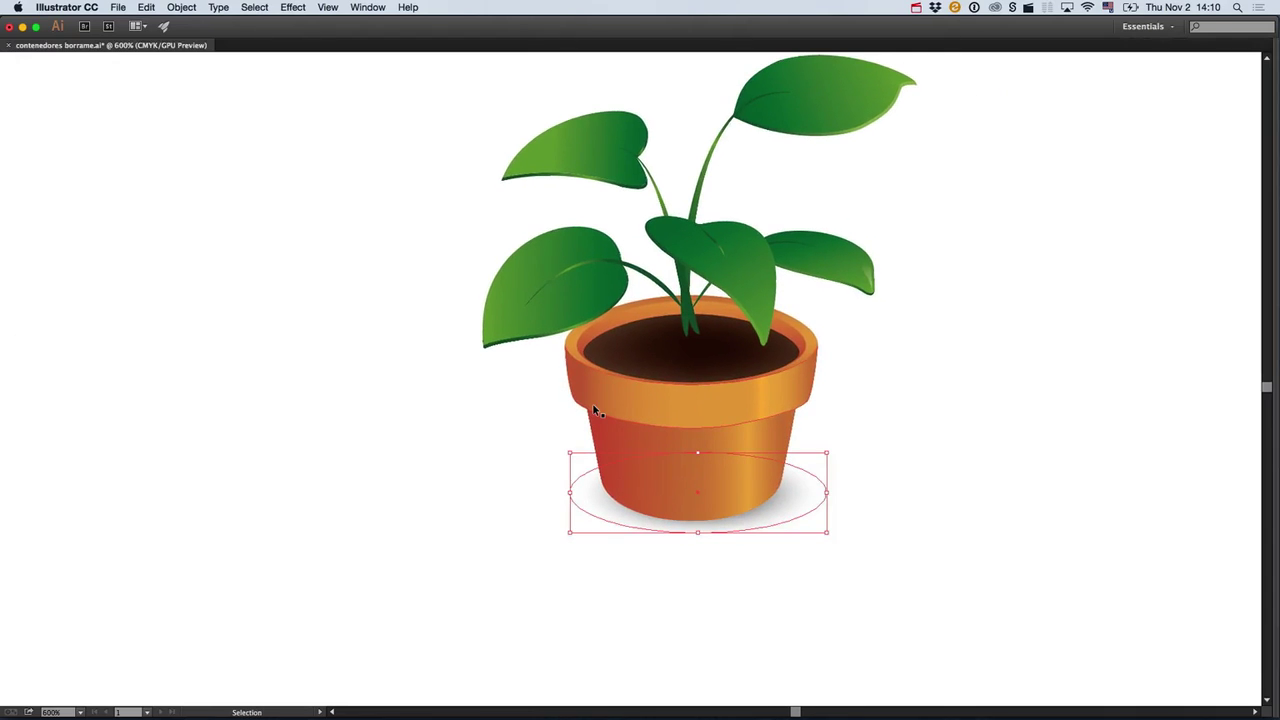
{"action": "left_click_drag", "start_coordinate": [569, 492], "coordinate": [551, 499]}
{"action": "key", "text": "Left"}
{"action": "key", "text": "Left"}
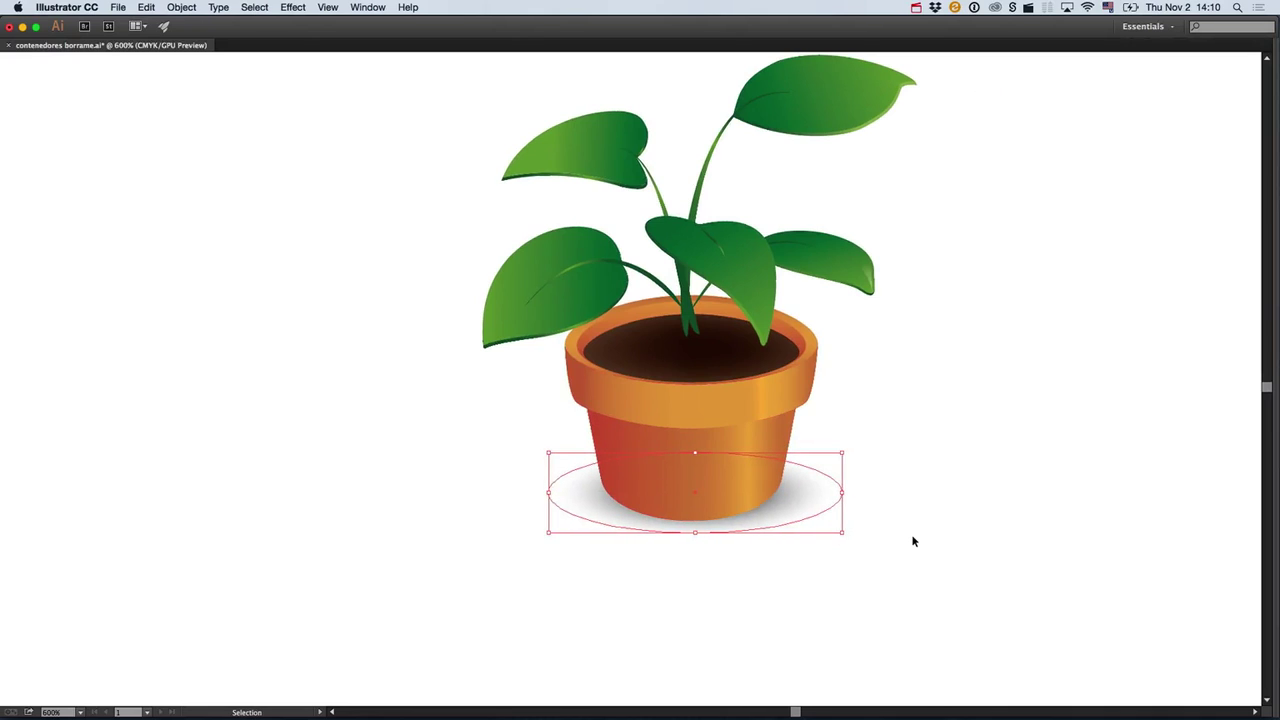
Shift the shadow gradient's middle stop outward and stretch the ellipse downward to a height of about 22.6 px.
{"action": "key", "text": "g"}
{"action": "mouse_move", "coordinate": [765, 497]}
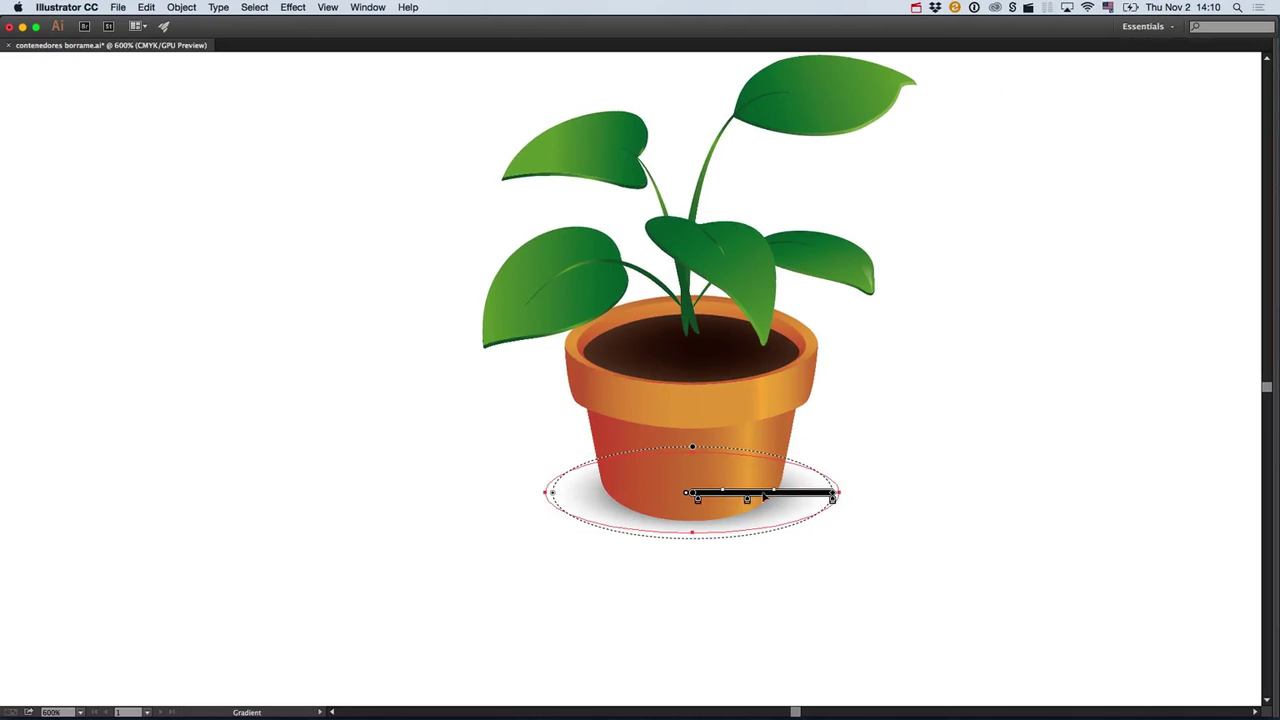
{"action": "left_click_drag", "start_coordinate": [765, 505], "coordinate": [767, 505]}
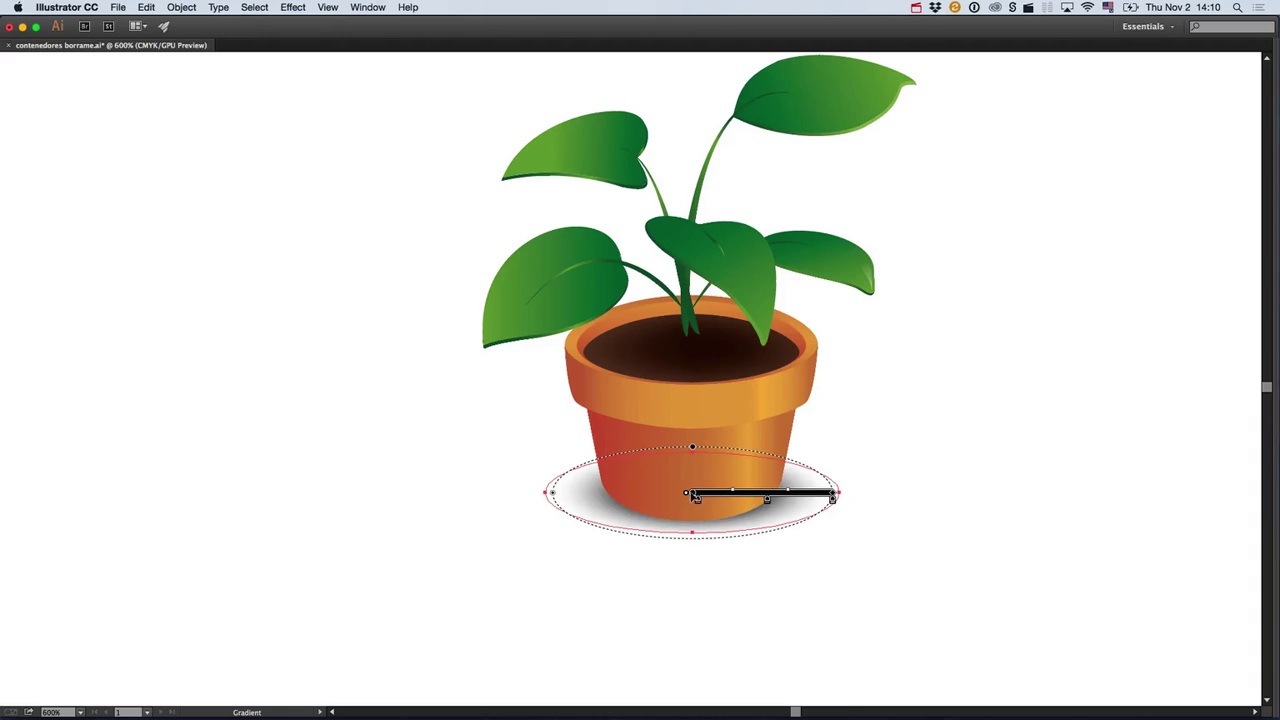
{"action": "key", "text": "v"}
{"action": "left_click_drag", "start_coordinate": [699, 535], "coordinate": [698, 545]}
{"action": "key", "text": "g"}
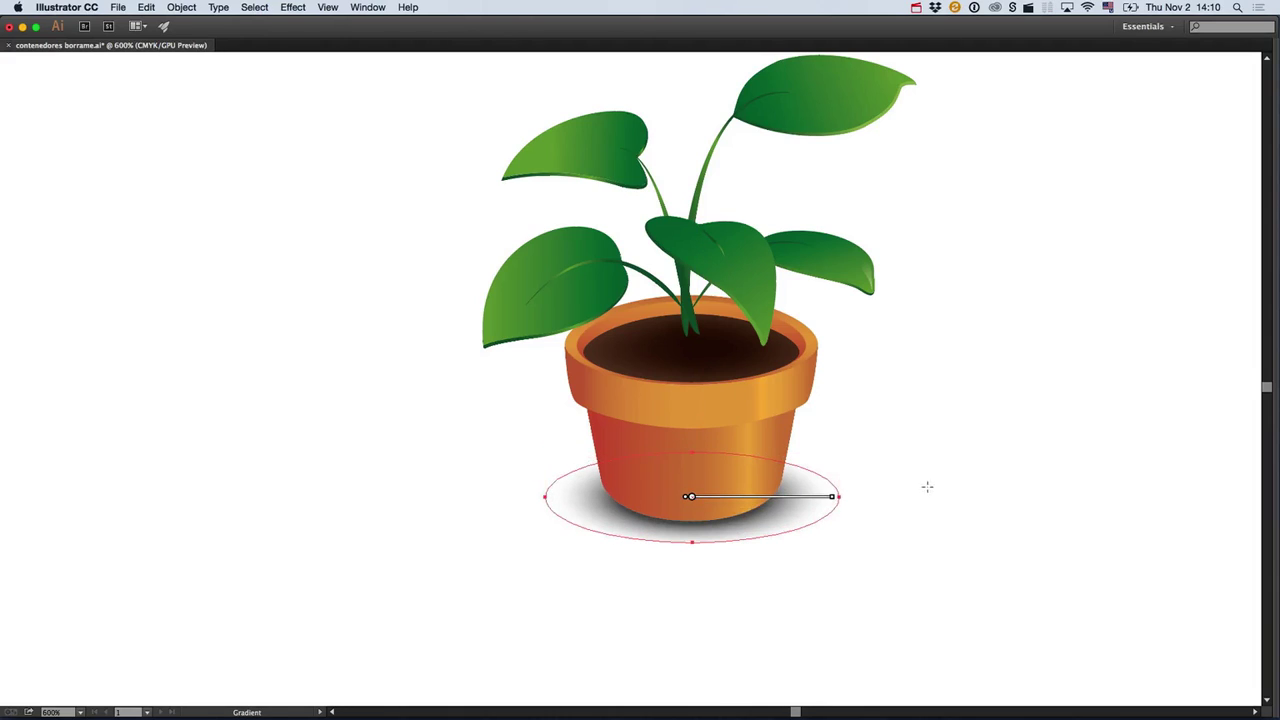
{"action": "mouse_move", "coordinate": [696, 504]}
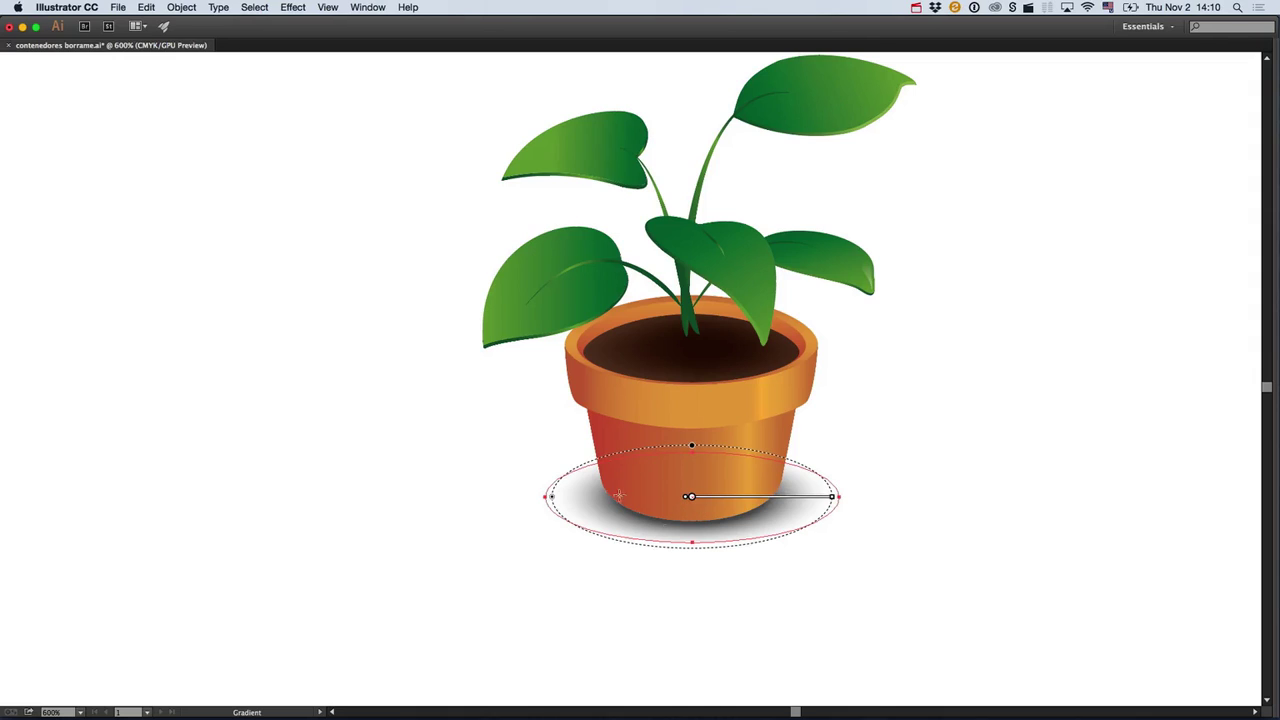
Move the shadow ellipse down off the pot and undo the move.
{"action": "key", "text": "v"}
{"action": "left_click_drag", "start_coordinate": [807, 518], "coordinate": [797, 568]}
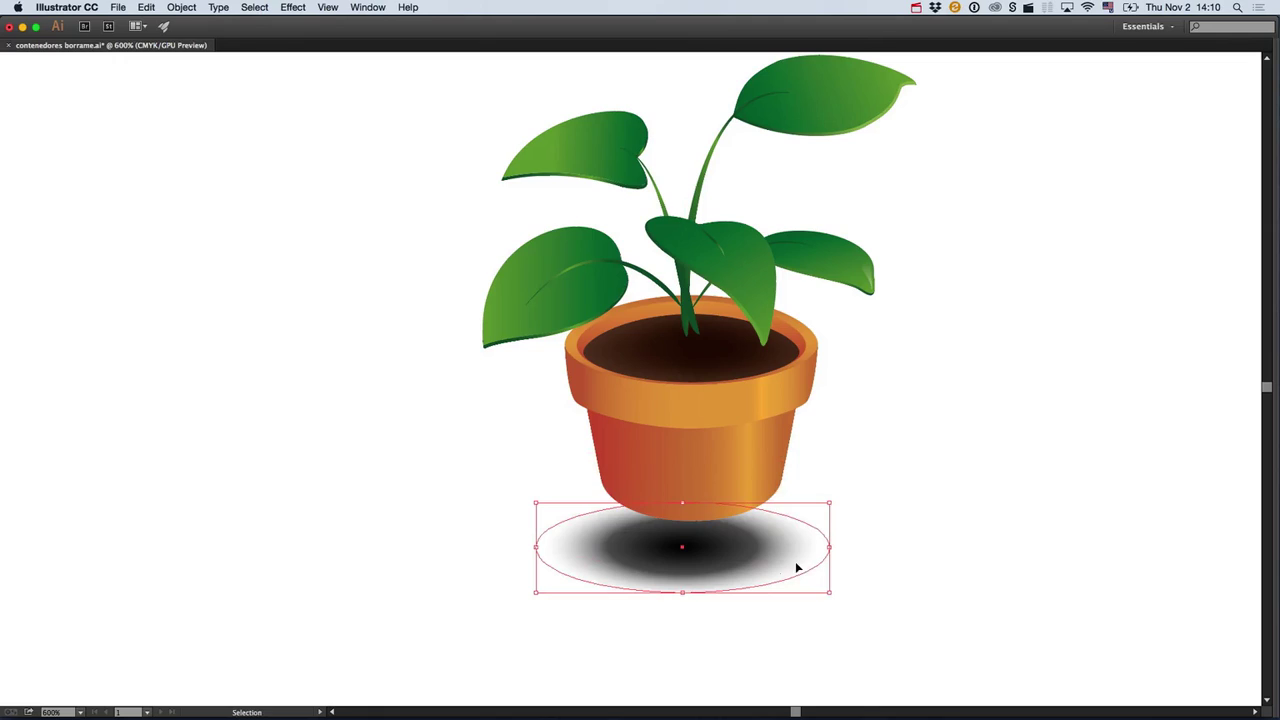
{"action": "key", "text": "super+z"}
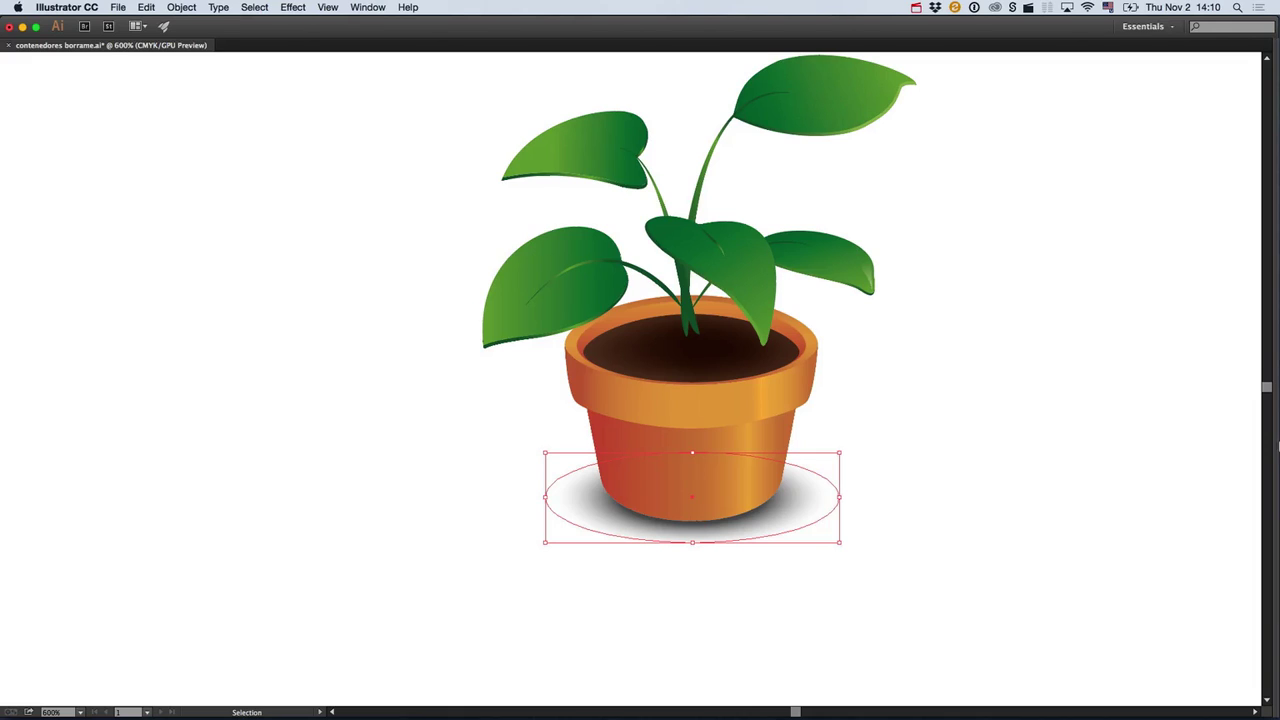
Draw a rectangle about 117 × 93 px over the pot with the default white fill and black stroke.
{"action": "key", "text": "m"}
{"action": "left_click_drag", "start_coordinate": [1046, 398], "coordinate": [576, 697]}
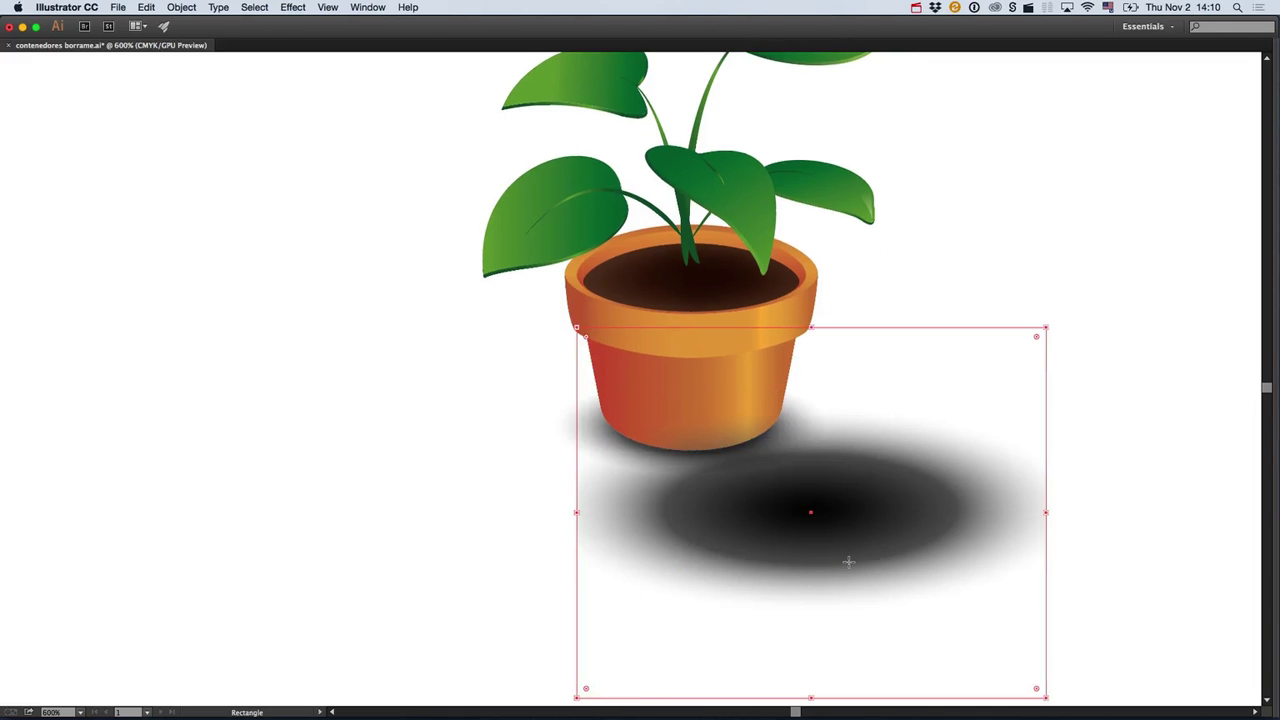
{"action": "key", "text": "d"}
{"action": "key", "text": "v"}
Send the rectangle to the back and move it behind the pot and its shadow.
{"action": "right_click", "coordinate": [864, 523]}
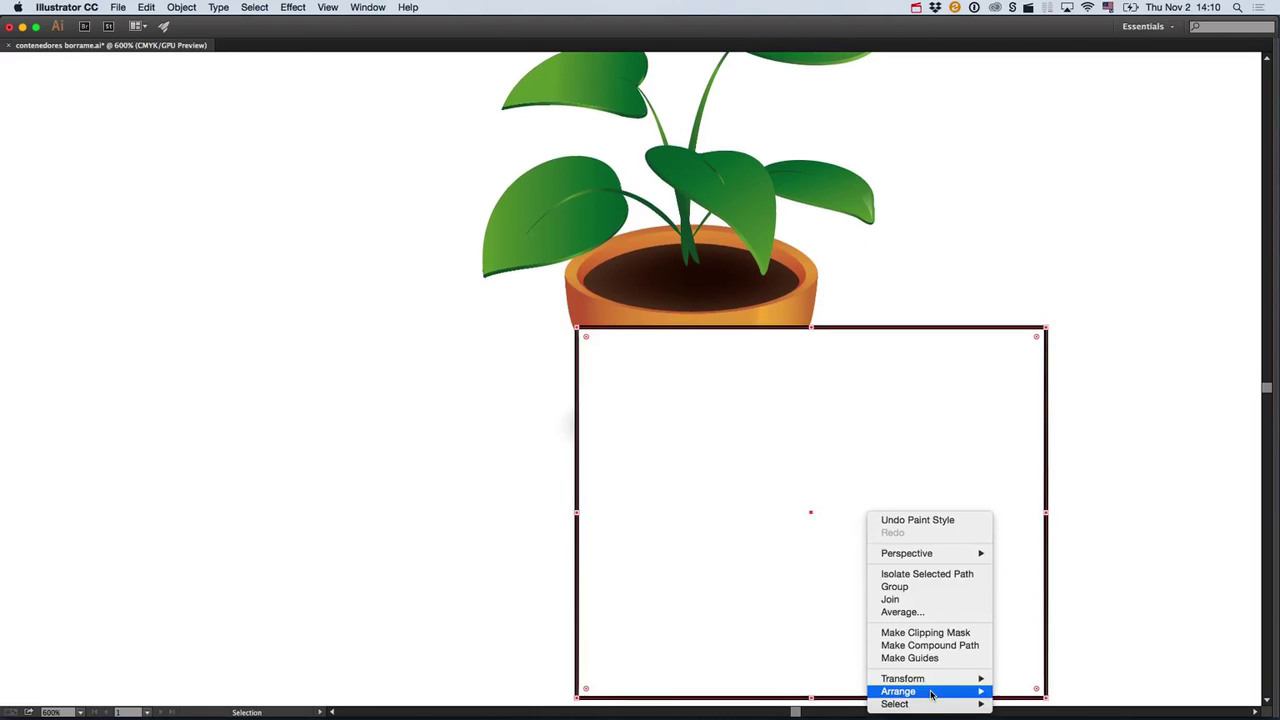
{"action": "mouse_move", "coordinate": [930, 691]}
{"action": "left_click", "coordinate": [1030, 684]}
{"action": "left_click_drag", "start_coordinate": [940, 530], "coordinate": [832, 341]}
Fill the rectangle behind the pot with yellow and undo the fill.
{"action": "key", "text": "Tab"}
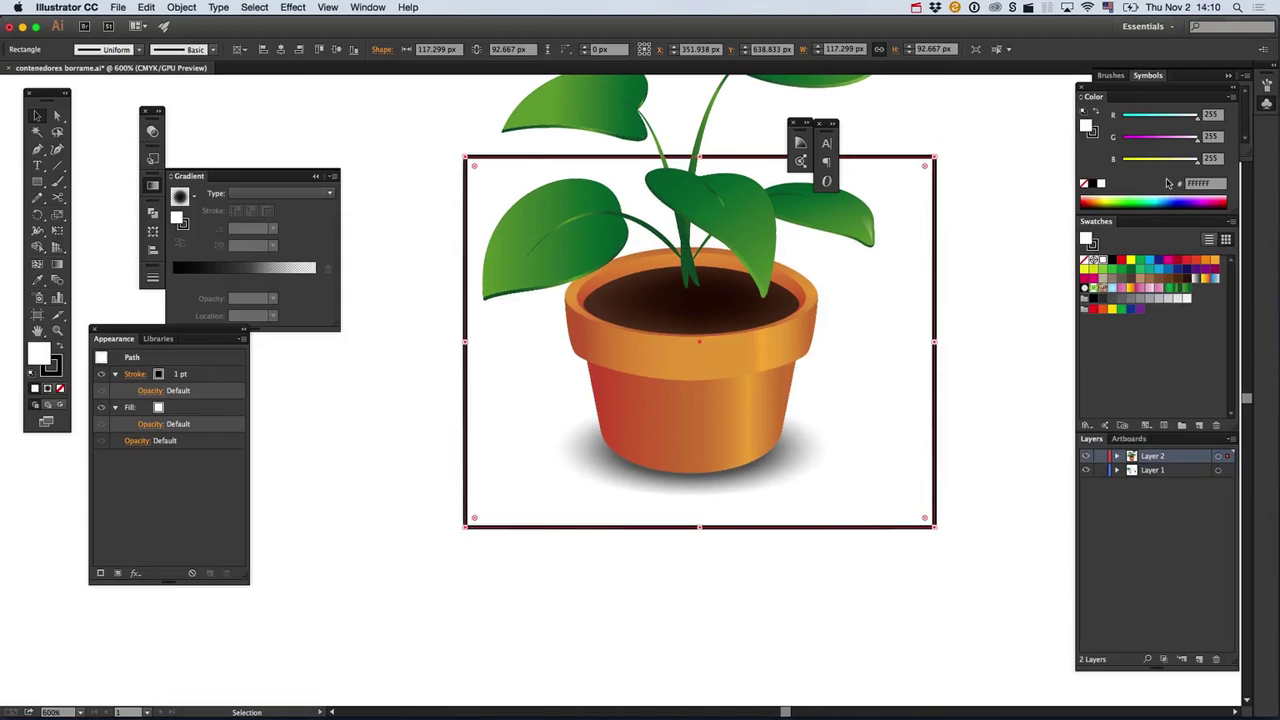
{"action": "key", "text": "comma"}
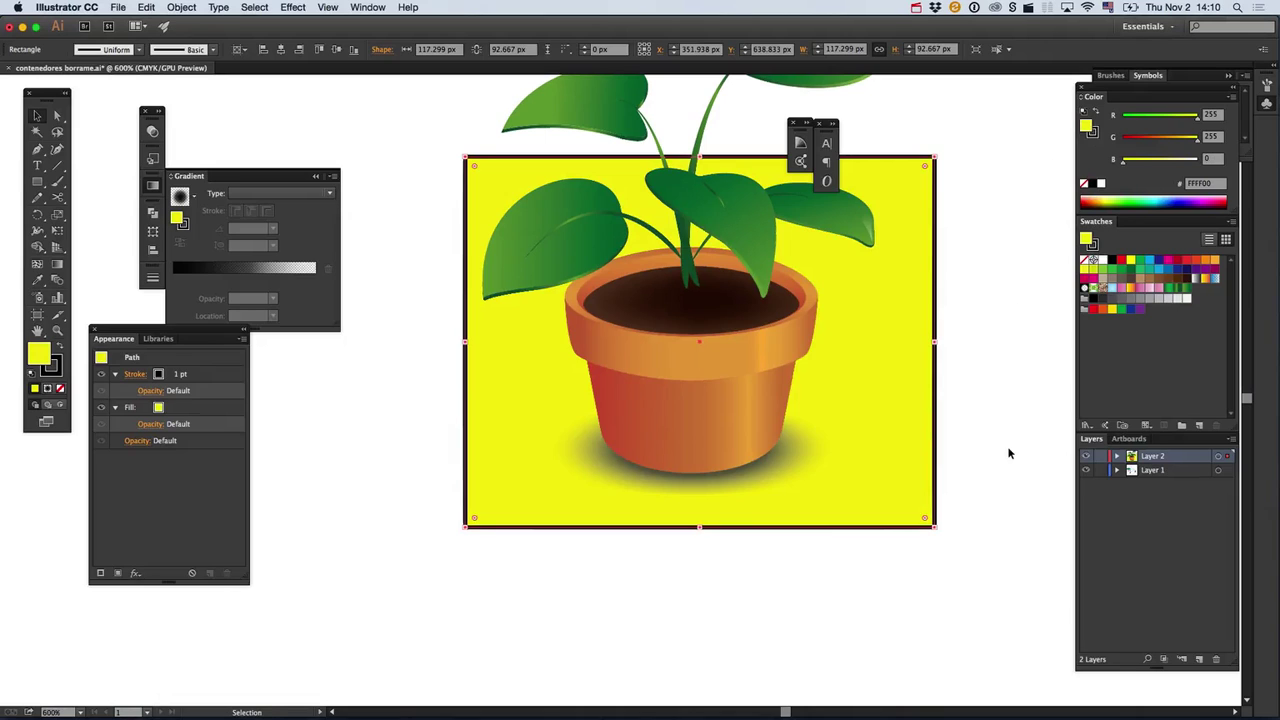
{"action": "key", "text": "super+z"}
Move the rectangle away from the plant to the empty area on its left.
{"action": "left_click", "coordinate": [1013, 377]}
{"action": "mouse_move", "coordinate": [935, 376]}
{"action": "left_mouse_down"}
{"action": "mouse_move", "coordinate": [303, 377]}
{"action": "mouse_move", "coordinate": [96, 262]}
{"action": "mouse_move", "coordinate": [110, 262]}
{"action": "left_mouse_up"}
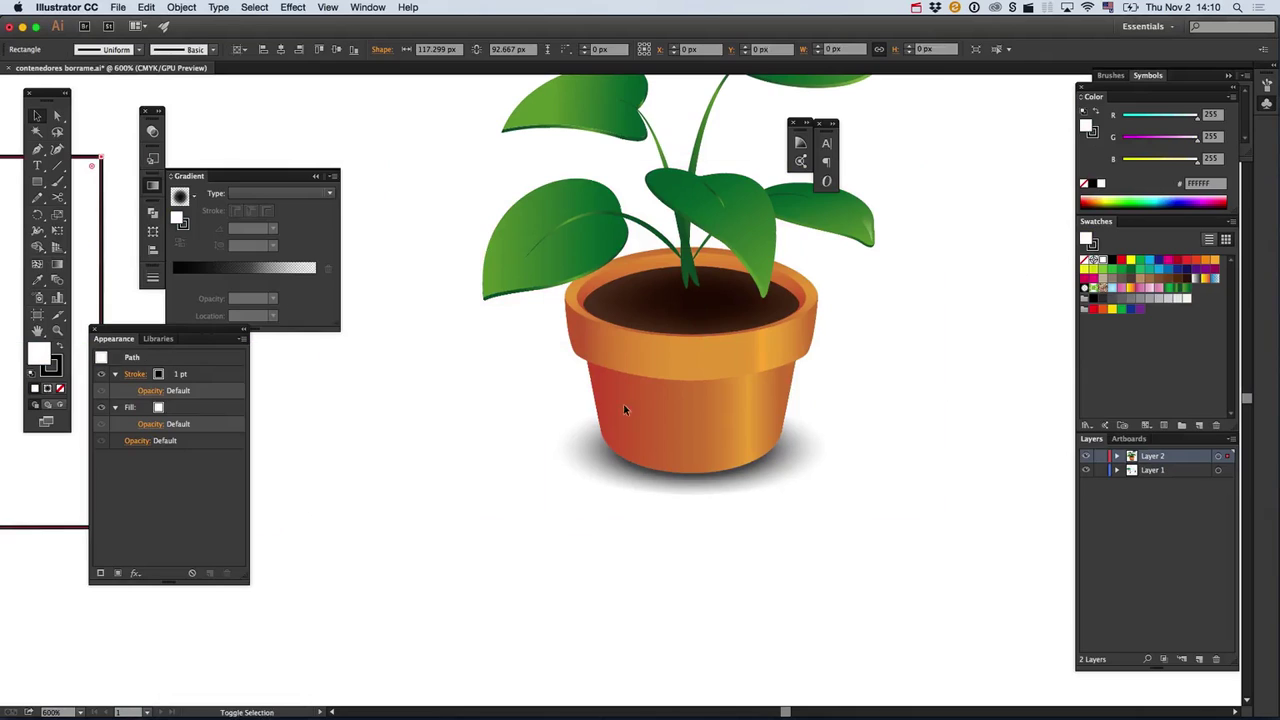
Flatten the pot shadow's radial gradient to a 30% aspect ratio so it fades out within the ellipse.
{"action": "left_click", "coordinate": [769, 487]}
{"action": "key", "text": "g"}
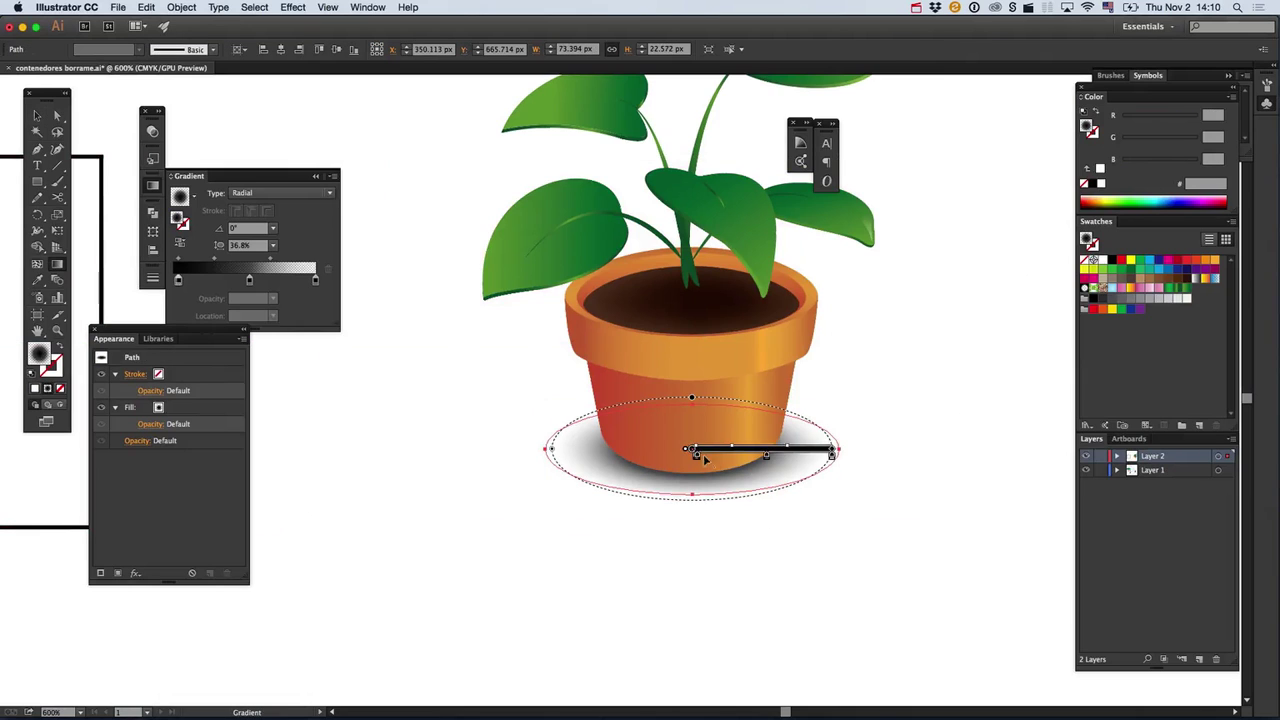
{"action": "mouse_move", "coordinate": [693, 398]}
{"action": "left_click_drag", "start_coordinate": [693, 398], "coordinate": [691, 407]}
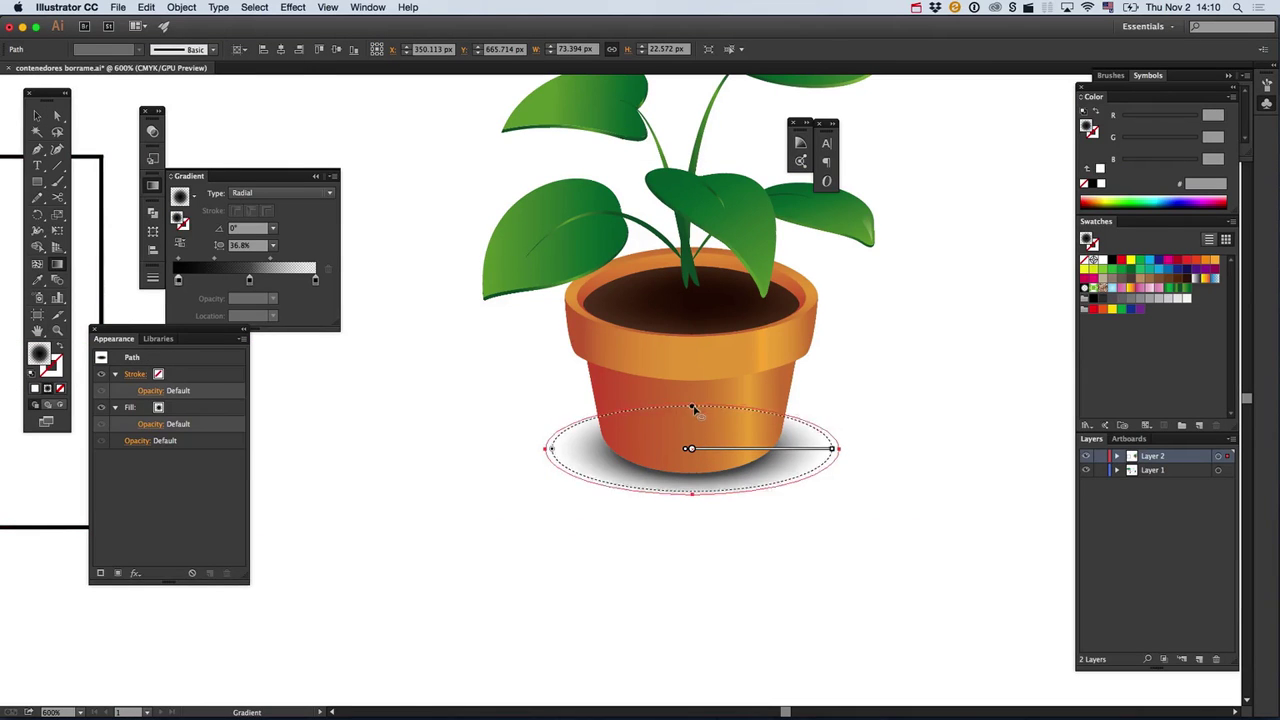
{"action": "key", "text": "b"}
{"action": "key", "text": "v"}
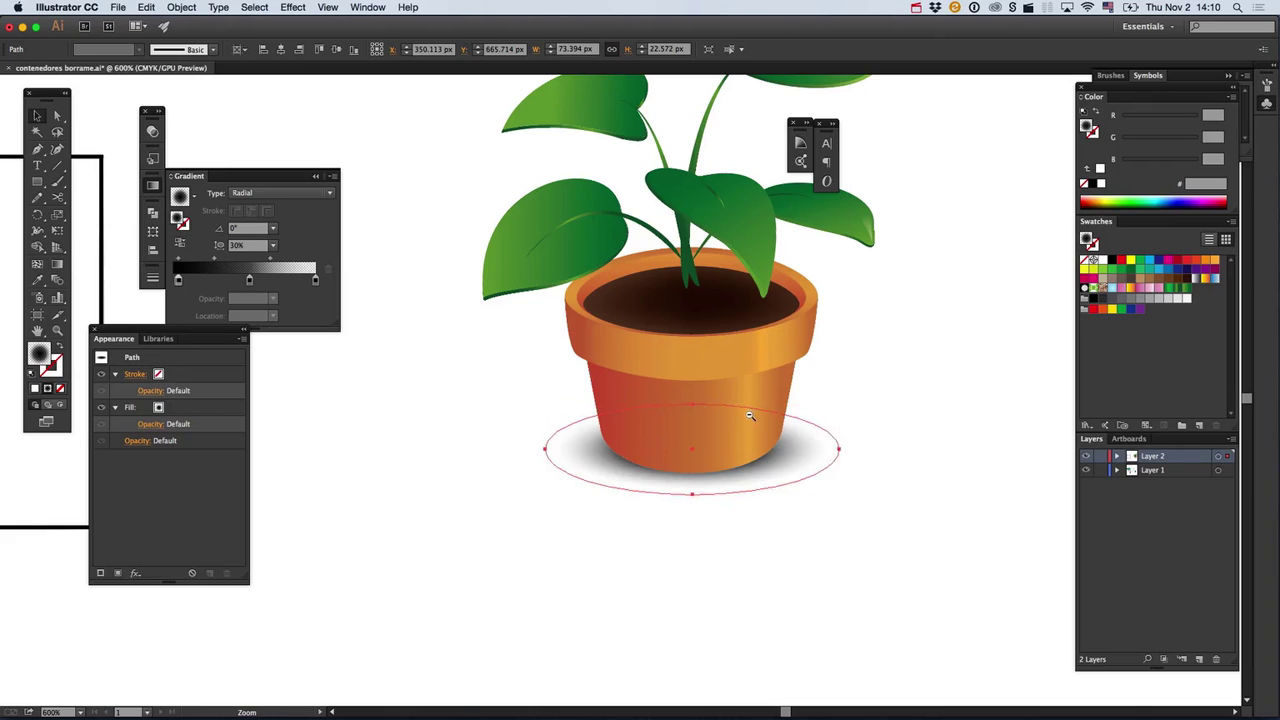
Place a smaller copy of the shadow ellipse straight below the pot.
{"action": "left_click", "coordinate": [751, 413], "text": "alt+super"}
{"action": "left_click", "coordinate": [749, 411], "text": "alt+super"}
{"action": "left_click_drag", "start_coordinate": [638, 398], "coordinate": [660, 521]}
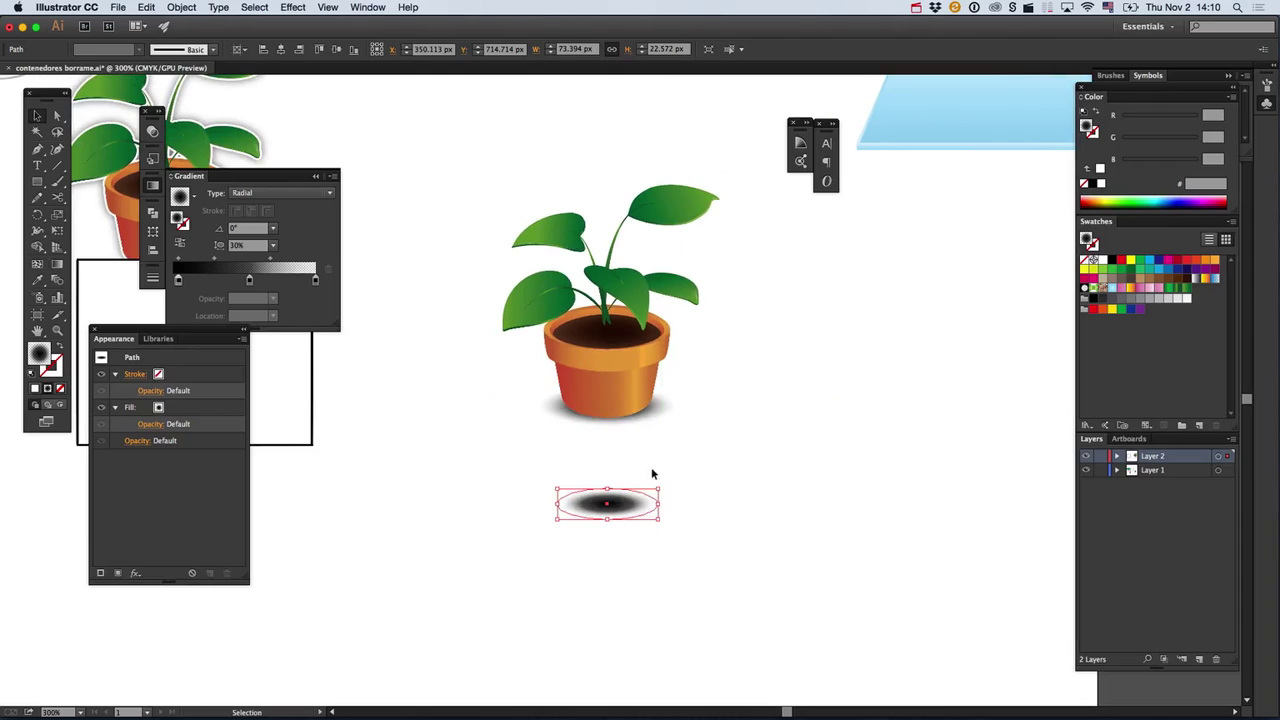
Move the large shadow ellipse from under the pot to the empty area beside the plant, below the blue shape.
{"action": "left_click_drag", "start_coordinate": [668, 422], "coordinate": [1070, 424]}
{"action": "key", "text": "super+z"}
{"action": "left_click_drag", "start_coordinate": [670, 424], "coordinate": [983, 245]}
Remove the middle stop from the small shadow ellipse's gradient and shift the gradient midpoint towards the dark centre.
{"action": "left_click", "coordinate": [618, 508]}
{"action": "key", "text": "g"}
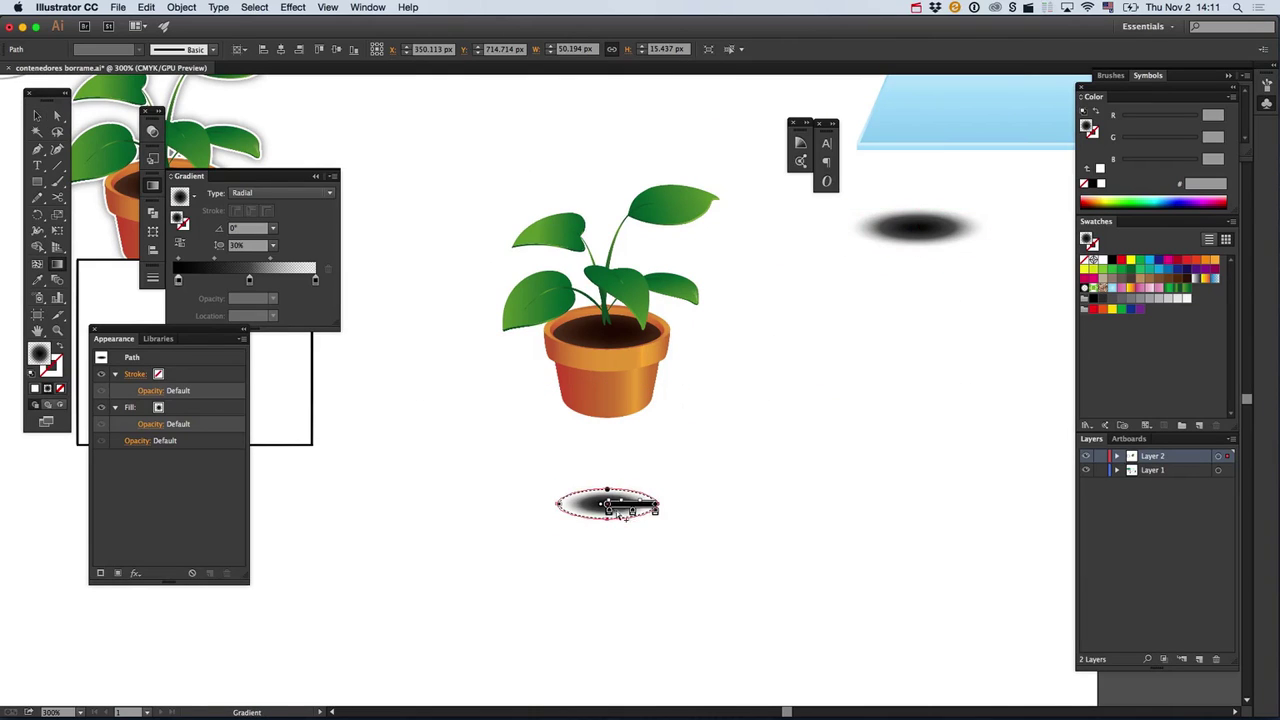
{"action": "left_click_drag", "start_coordinate": [634, 512], "coordinate": [628, 550]}
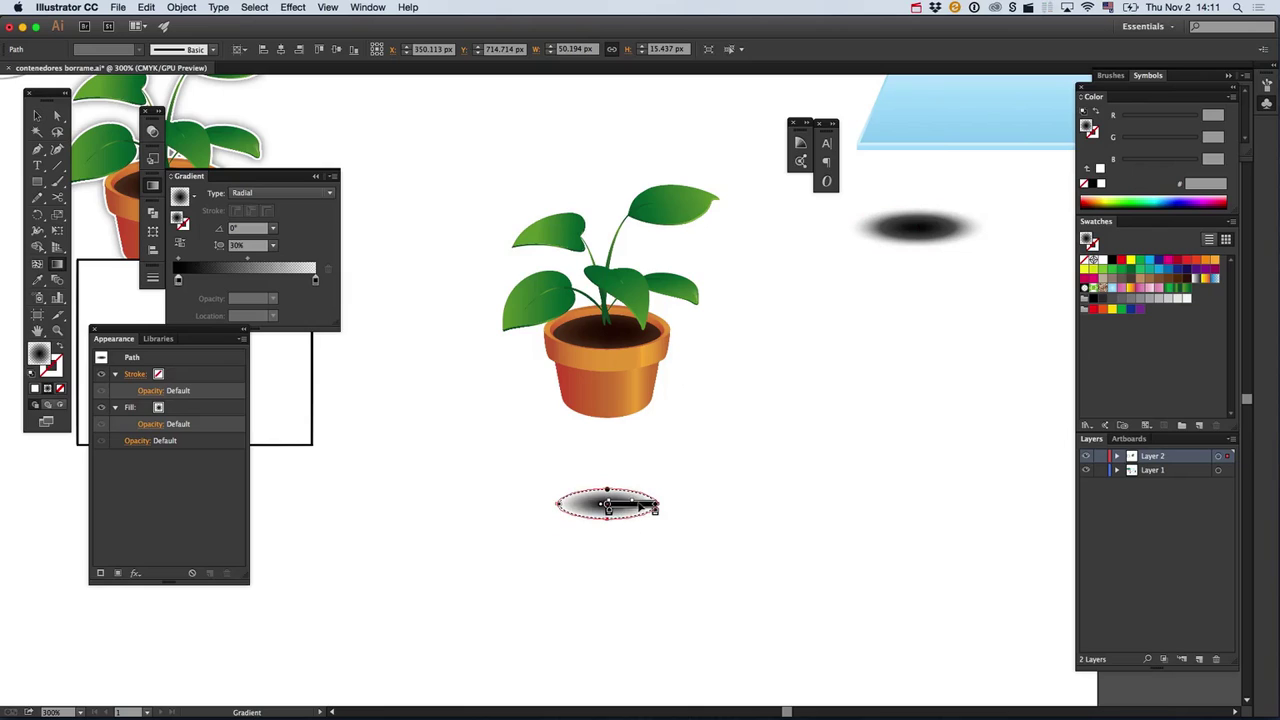
{"action": "left_click_drag", "start_coordinate": [617, 506], "coordinate": [625, 506]}
{"action": "key", "text": "v"}
{"action": "left_click", "coordinate": [714, 460]}
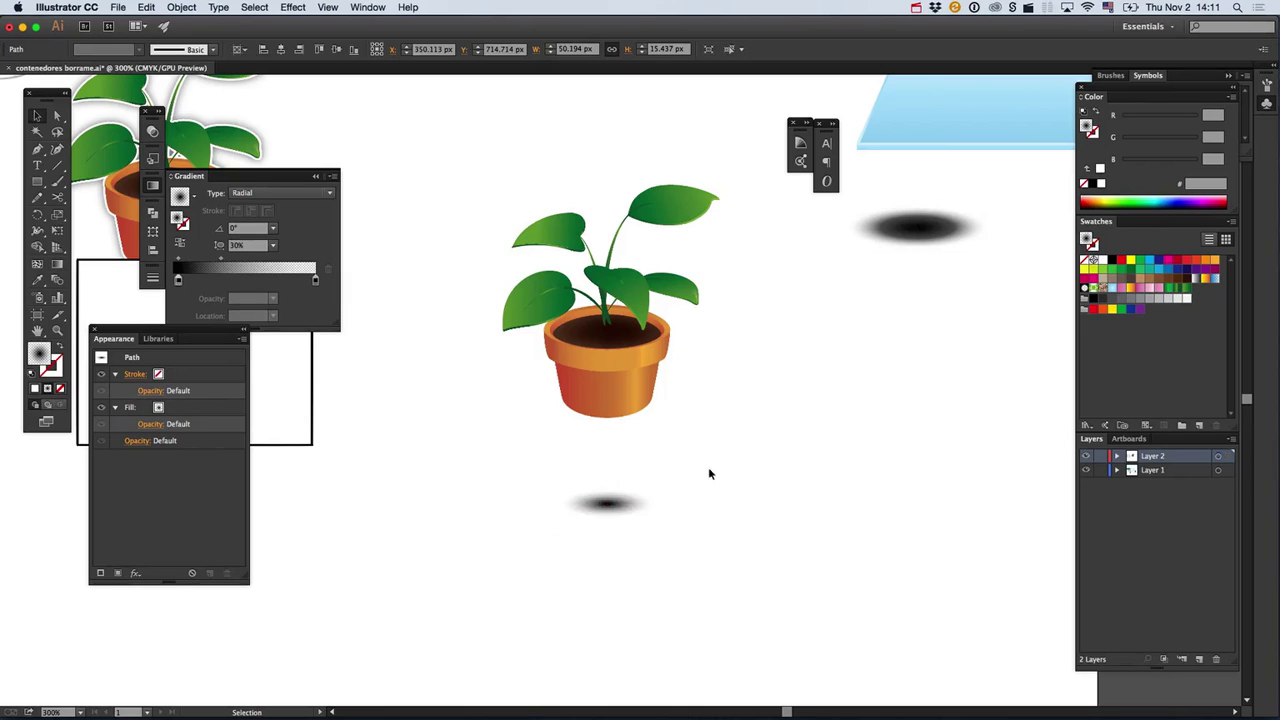
Raise the small shadow ellipse slightly towards the pot and set its gradient's centre stop to 44% black.
{"action": "left_click_drag", "start_coordinate": [630, 503], "coordinate": [633, 481]}
{"action": "key", "text": "g"}
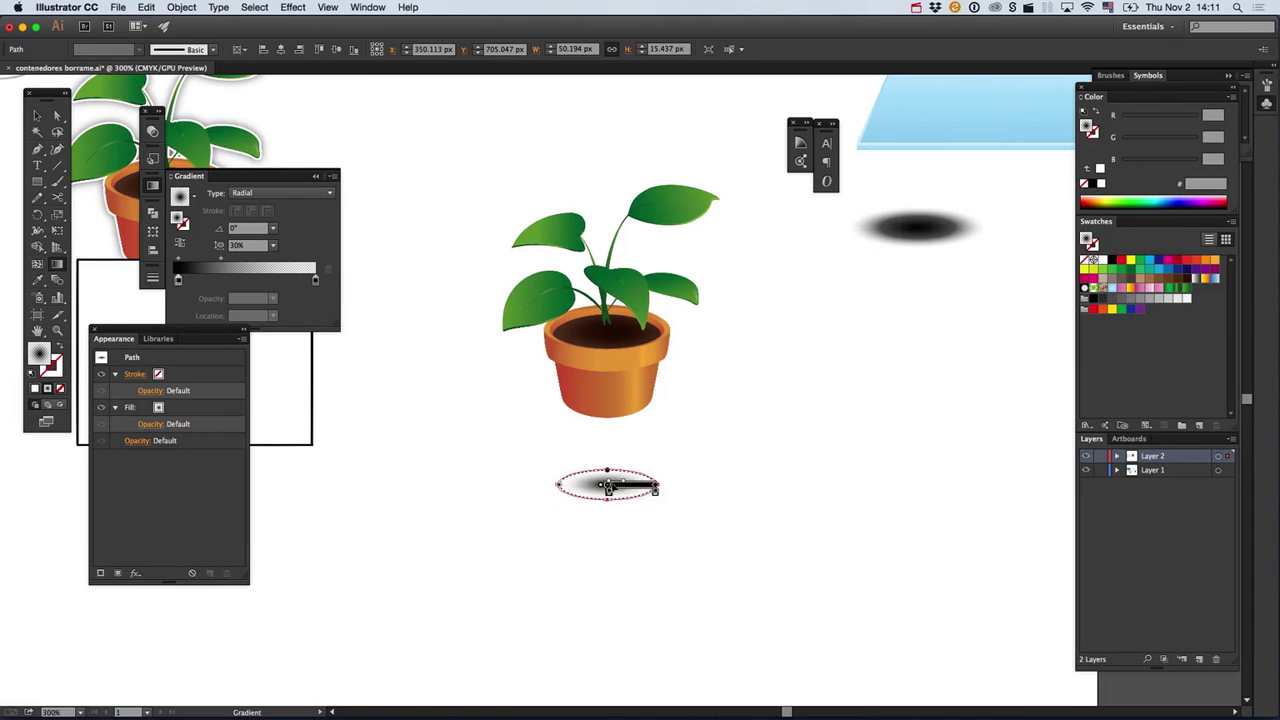
{"action": "double_click", "coordinate": [607, 487]}
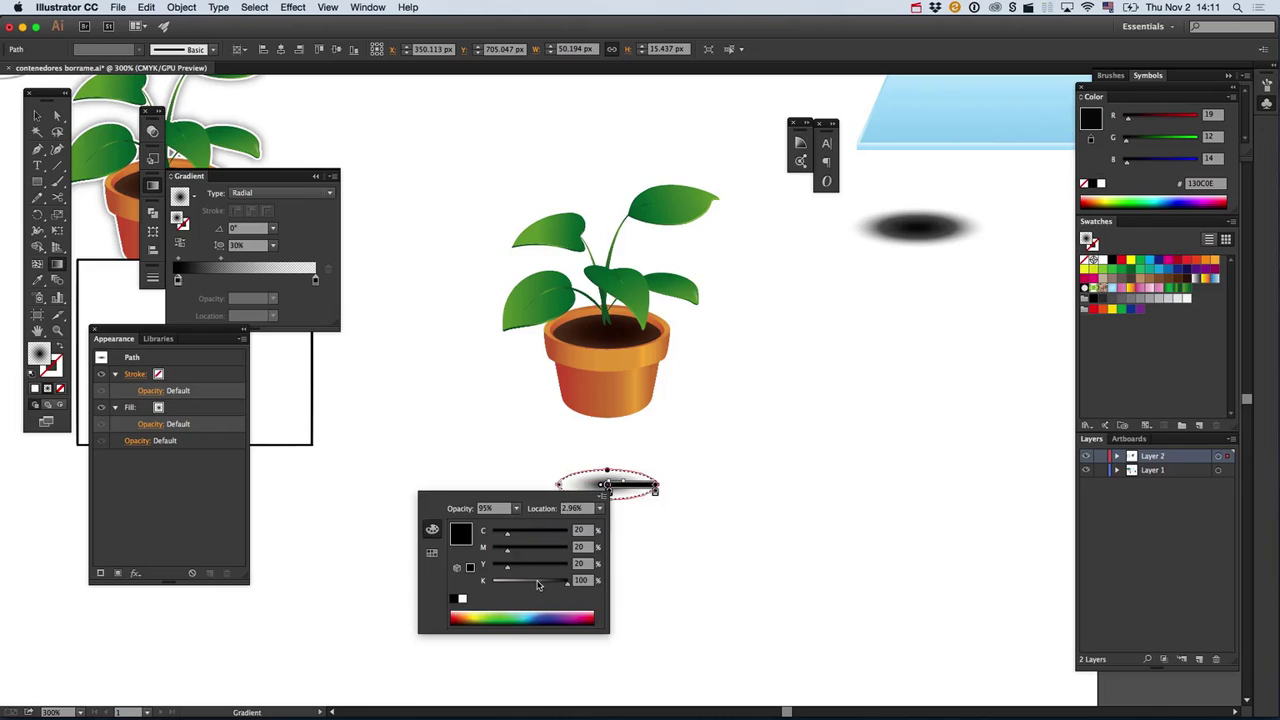
{"action": "left_click_drag", "start_coordinate": [537, 585], "coordinate": [524, 588]}
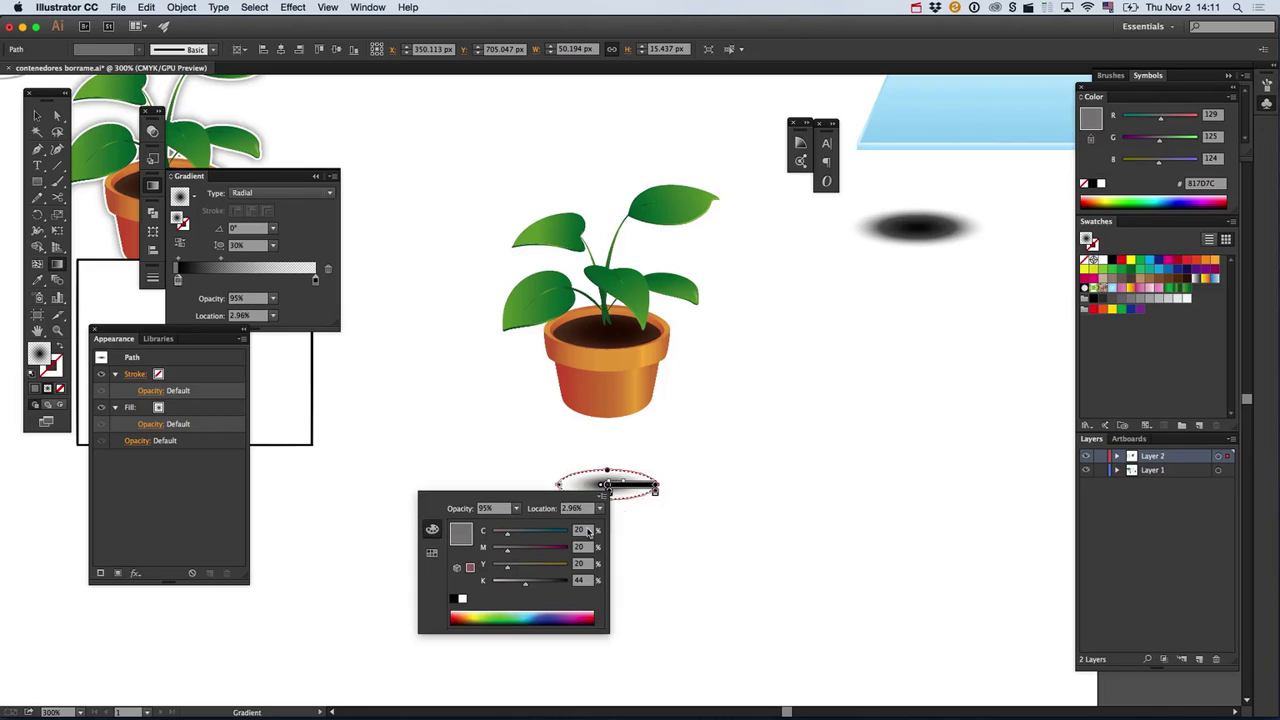
{"action": "left_click", "coordinate": [729, 478]}
{"action": "key", "text": "v"}
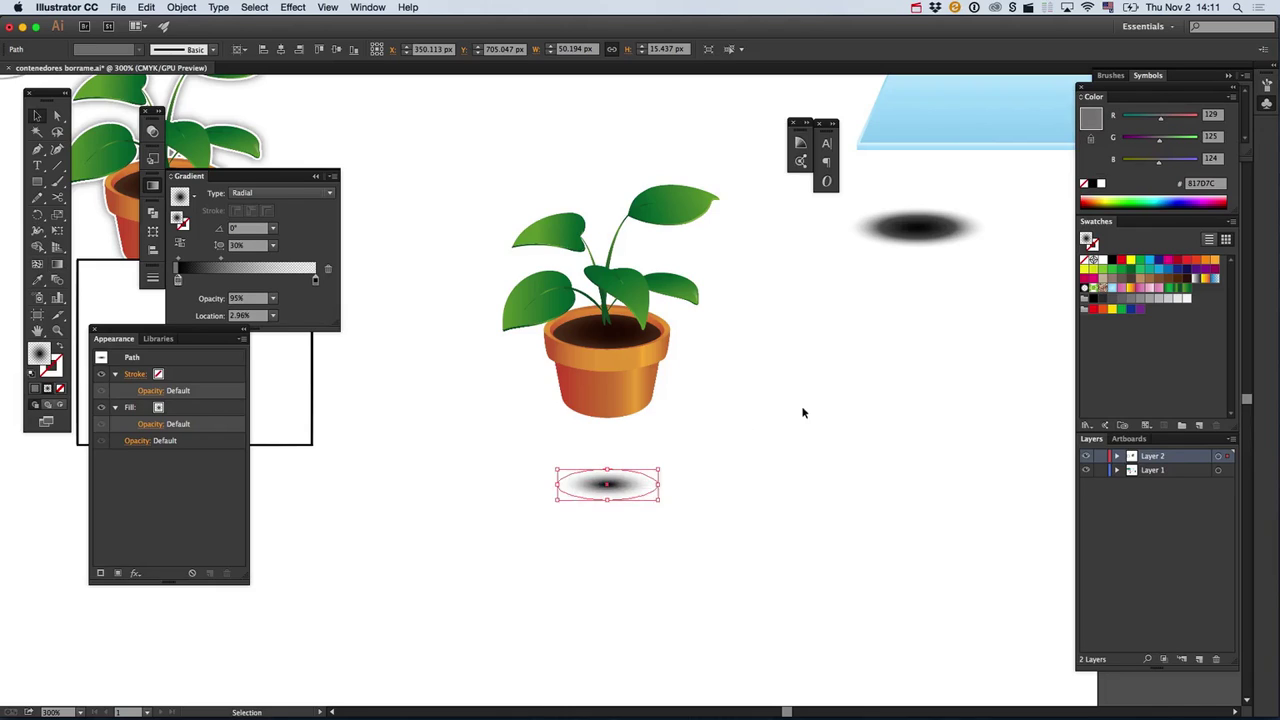
{"action": "left_click", "coordinate": [803, 411]}
Move the white plant silhouette off its grey copy to the gap between the two potted plants.
{"action": "left_click", "coordinate": [533, 300], "text": "alt+super"}
{"action": "left_click", "coordinate": [538, 304], "text": "alt+super"}
{"action": "left_click_drag", "start_coordinate": [657, 256], "coordinate": [703, 449]}
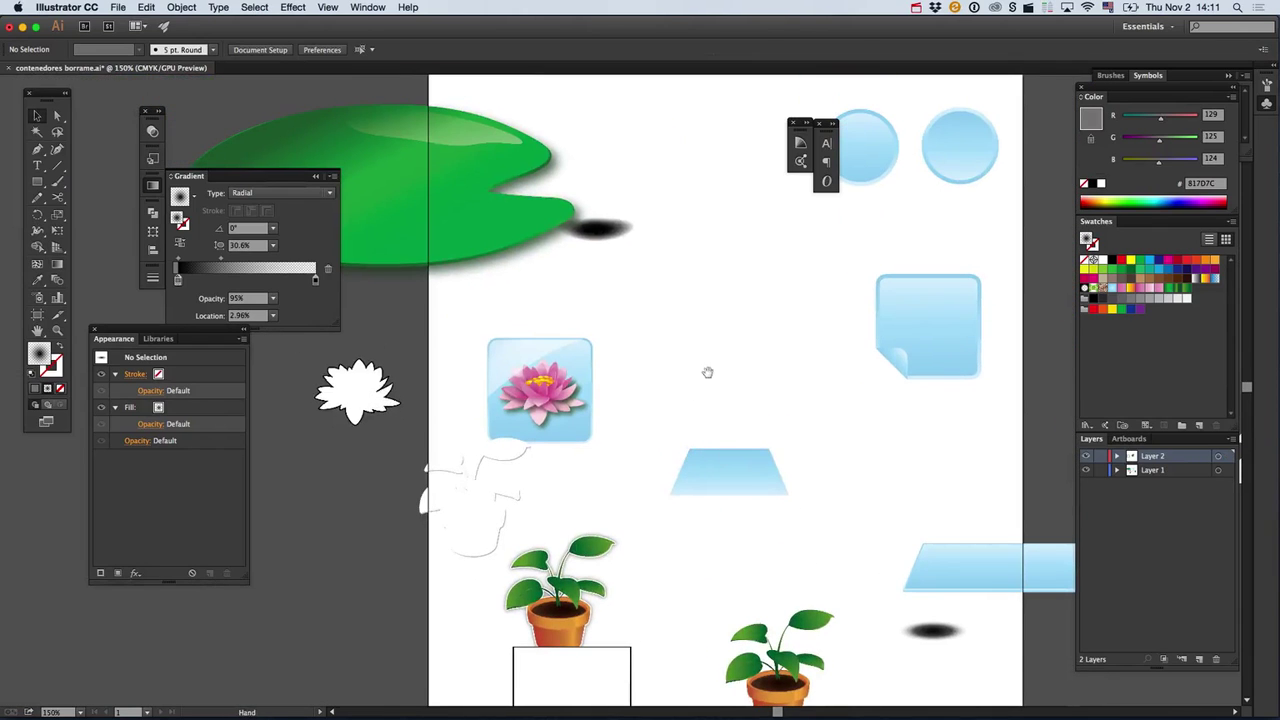
{"action": "key", "text": "super+alt+space"}
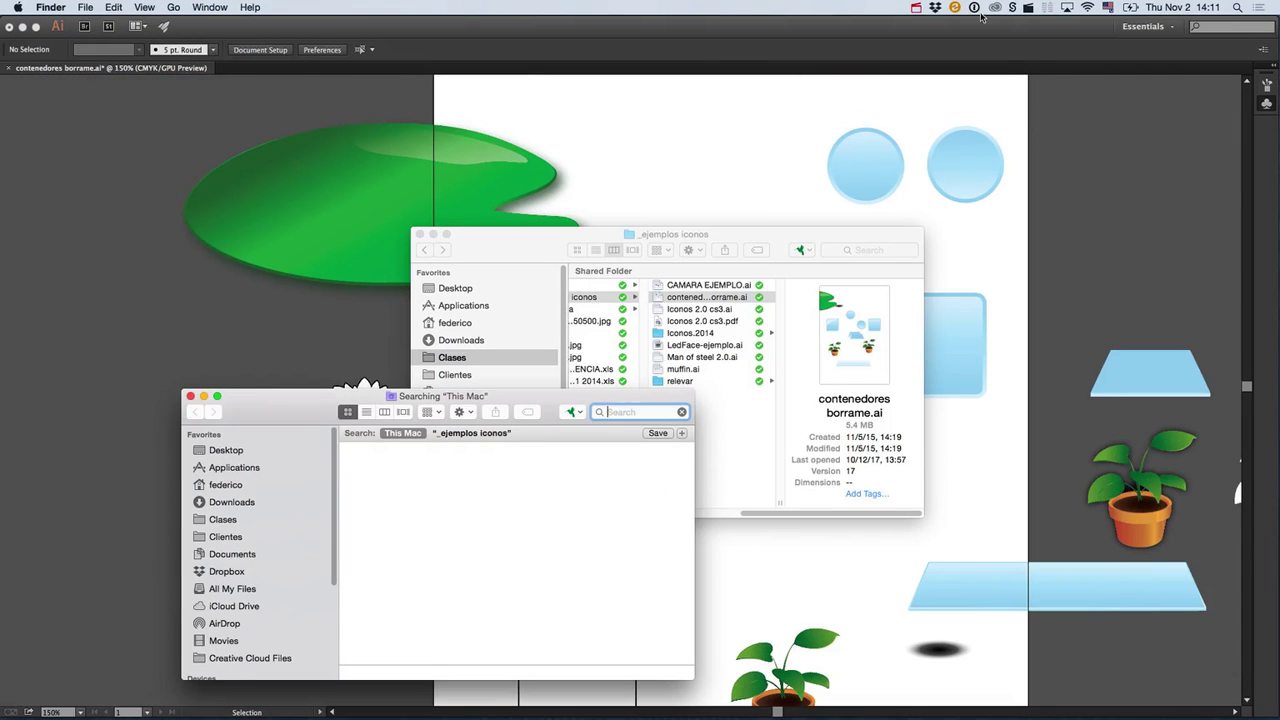
{"action": "left_click", "coordinate": [916, 8]}
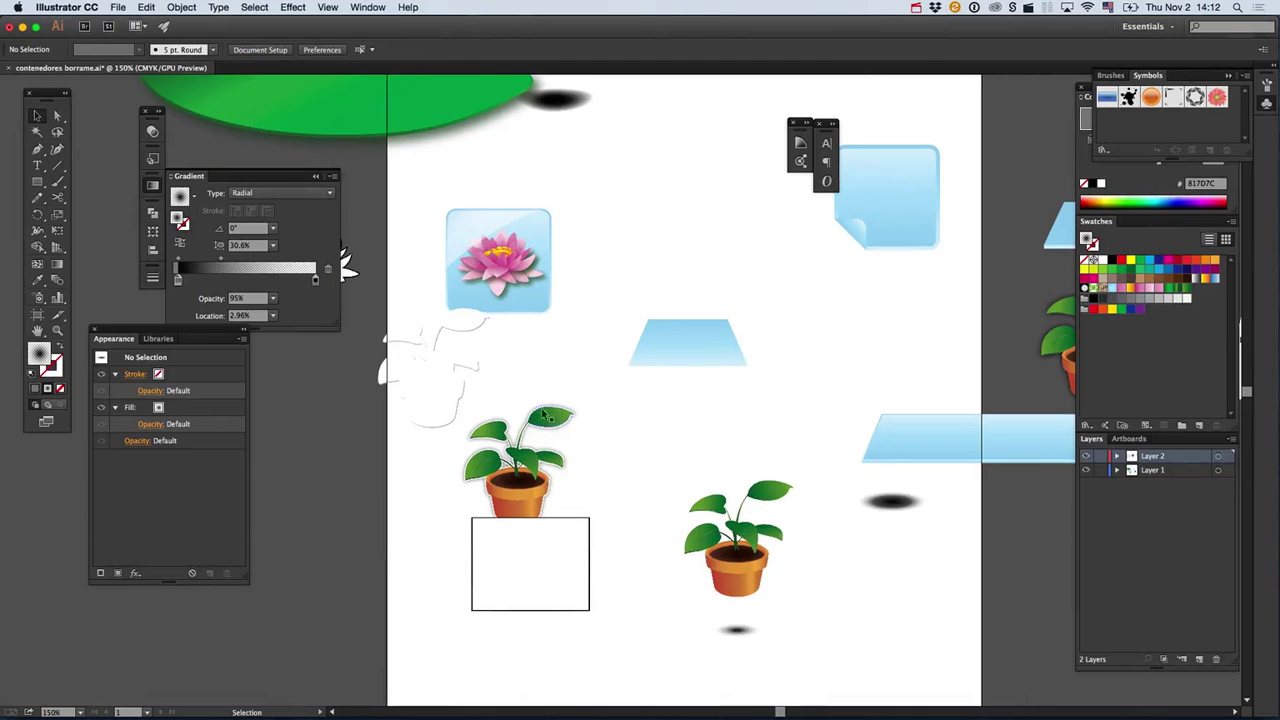
{"action": "left_click_drag", "start_coordinate": [431, 399], "coordinate": [621, 466]}
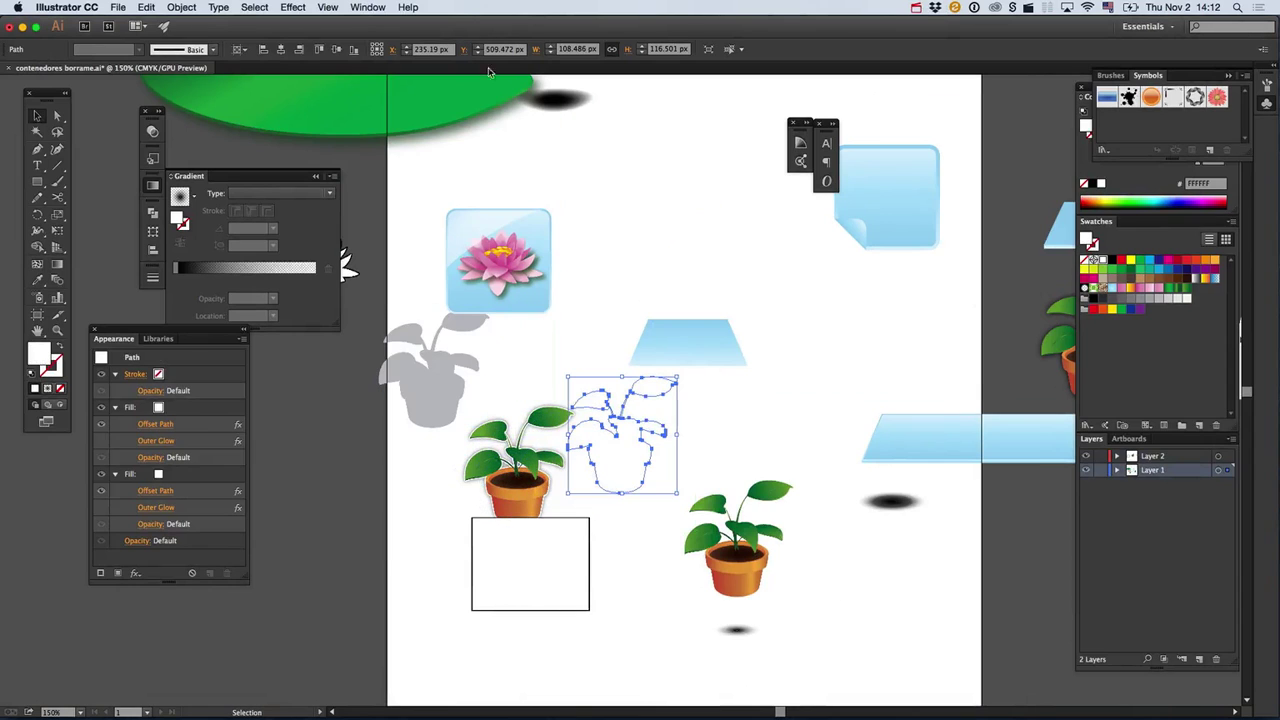
{"action": "left_click", "coordinate": [305, 7]}
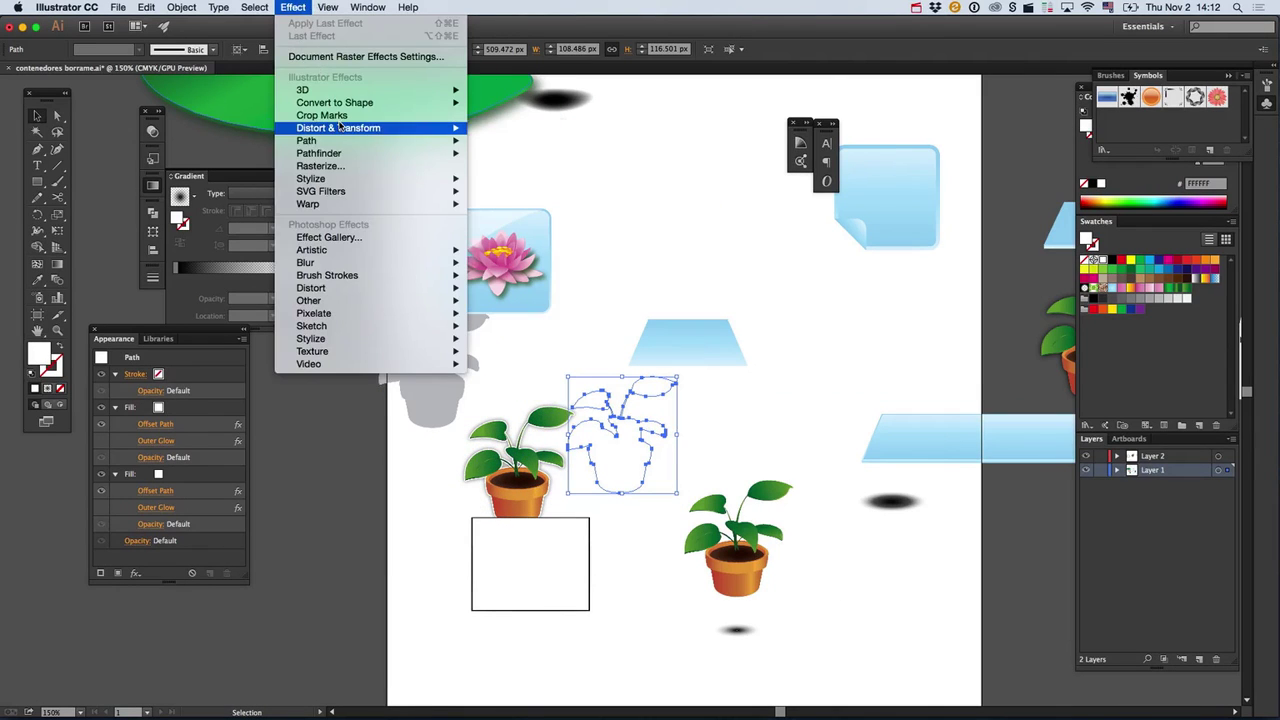
{"action": "mouse_move", "coordinate": [345, 128]}
{"action": "left_click", "coordinate": [520, 167]}
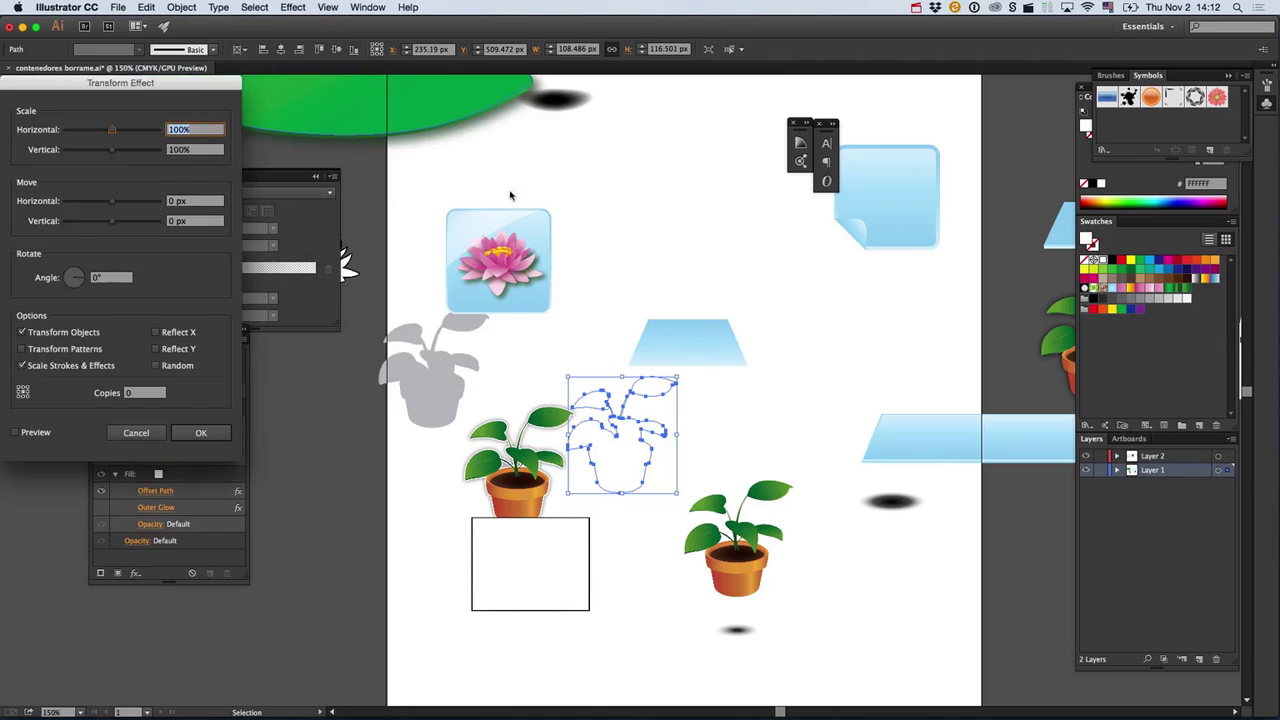
{"action": "key", "text": "Escape"}
{"action": "left_click", "coordinate": [292, 7]}
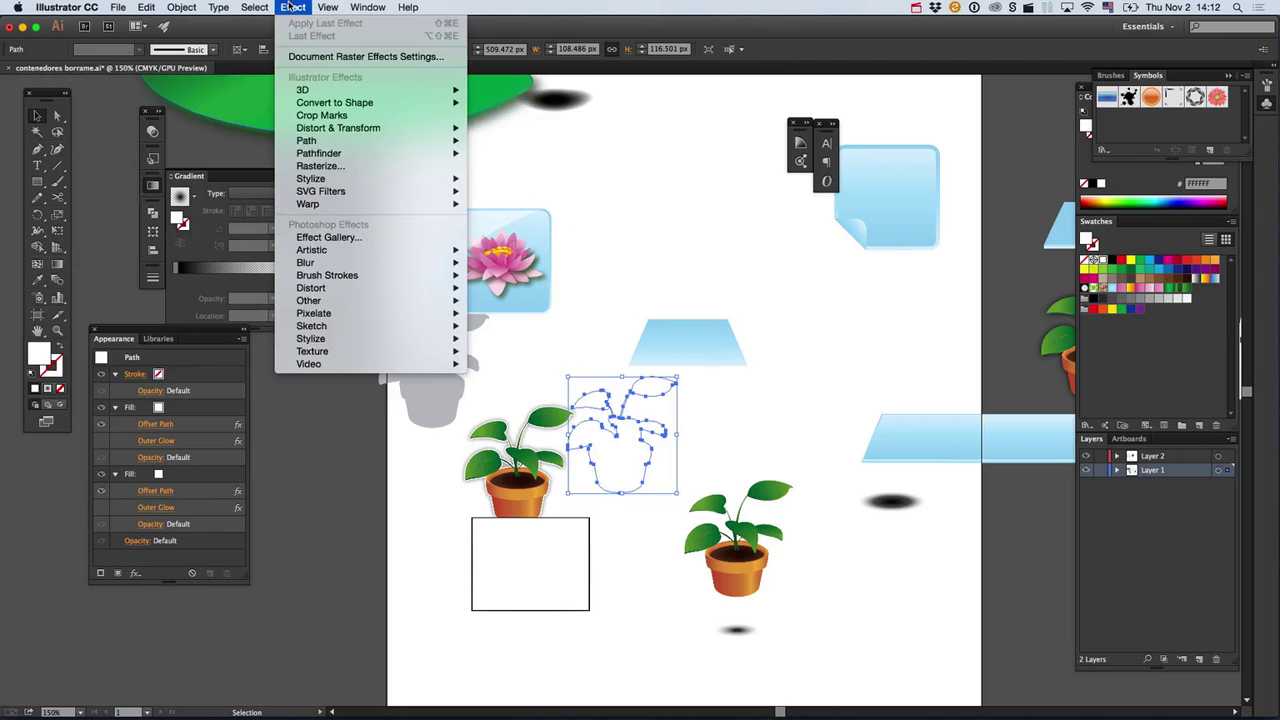
{"action": "left_click", "coordinate": [292, 7]}
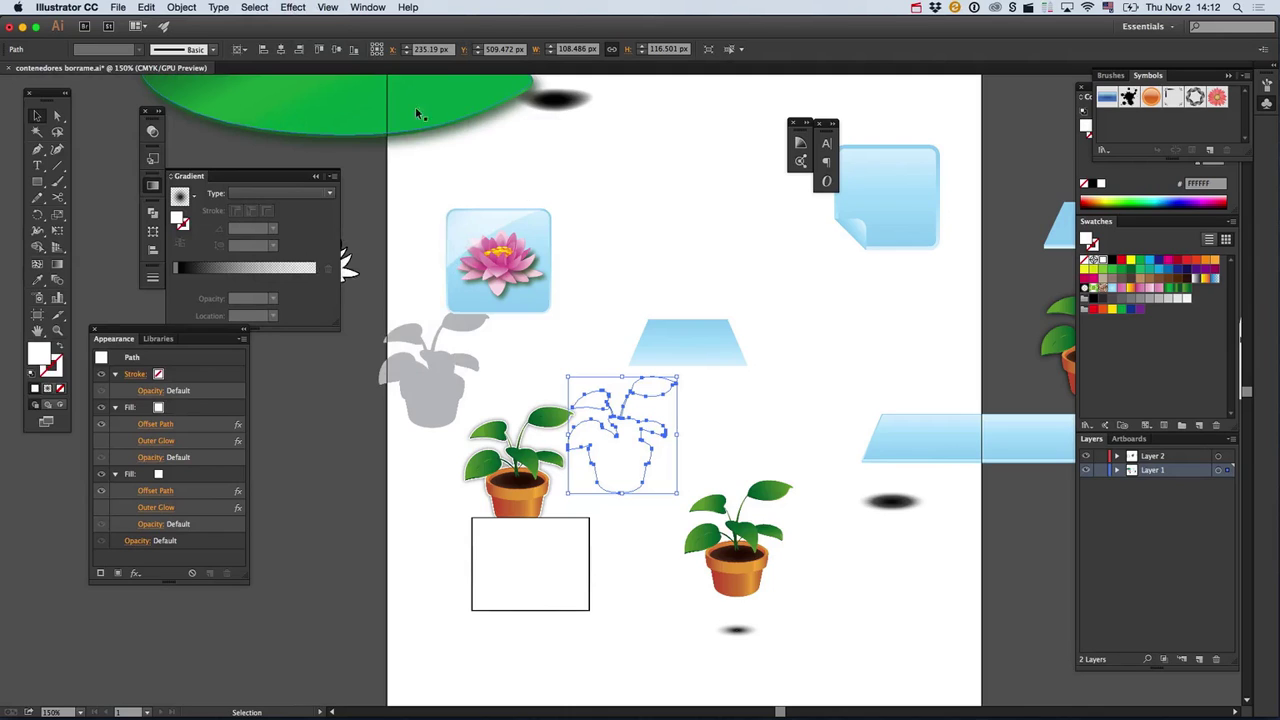
{"action": "left_click", "coordinate": [292, 7]}
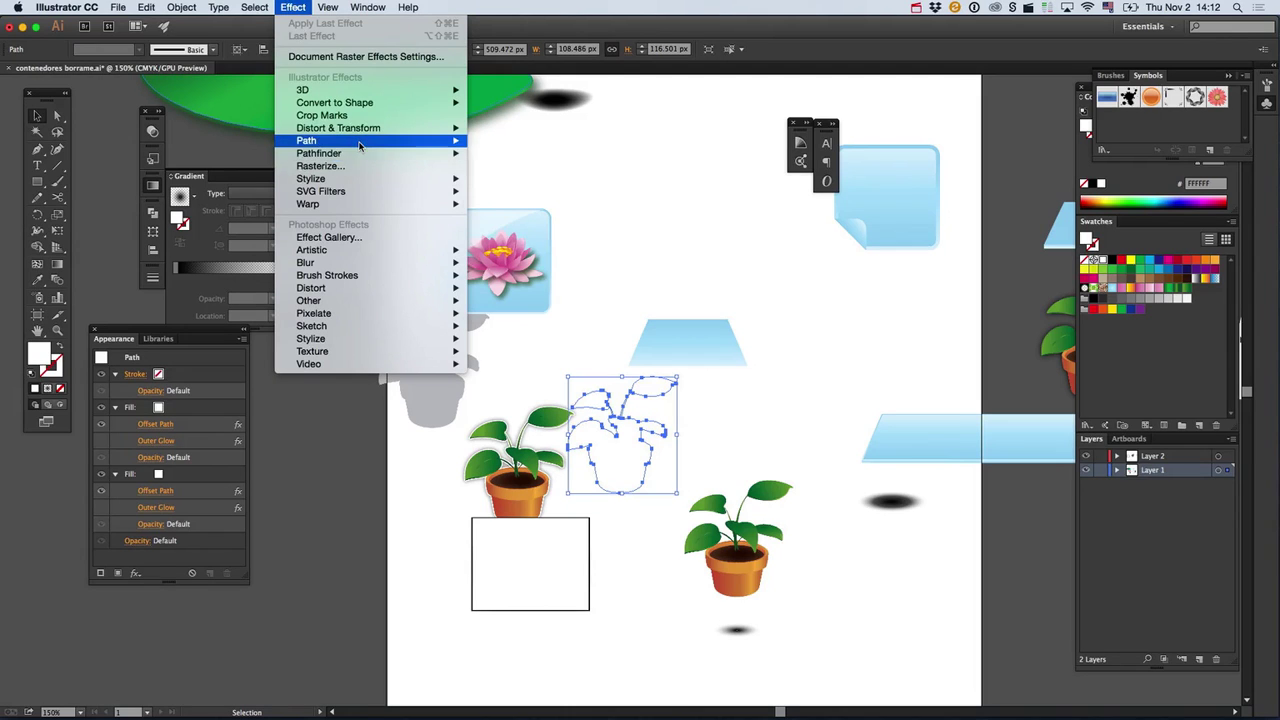
{"action": "mouse_move", "coordinate": [359, 146]}
{"action": "left_click", "coordinate": [731, 308]}
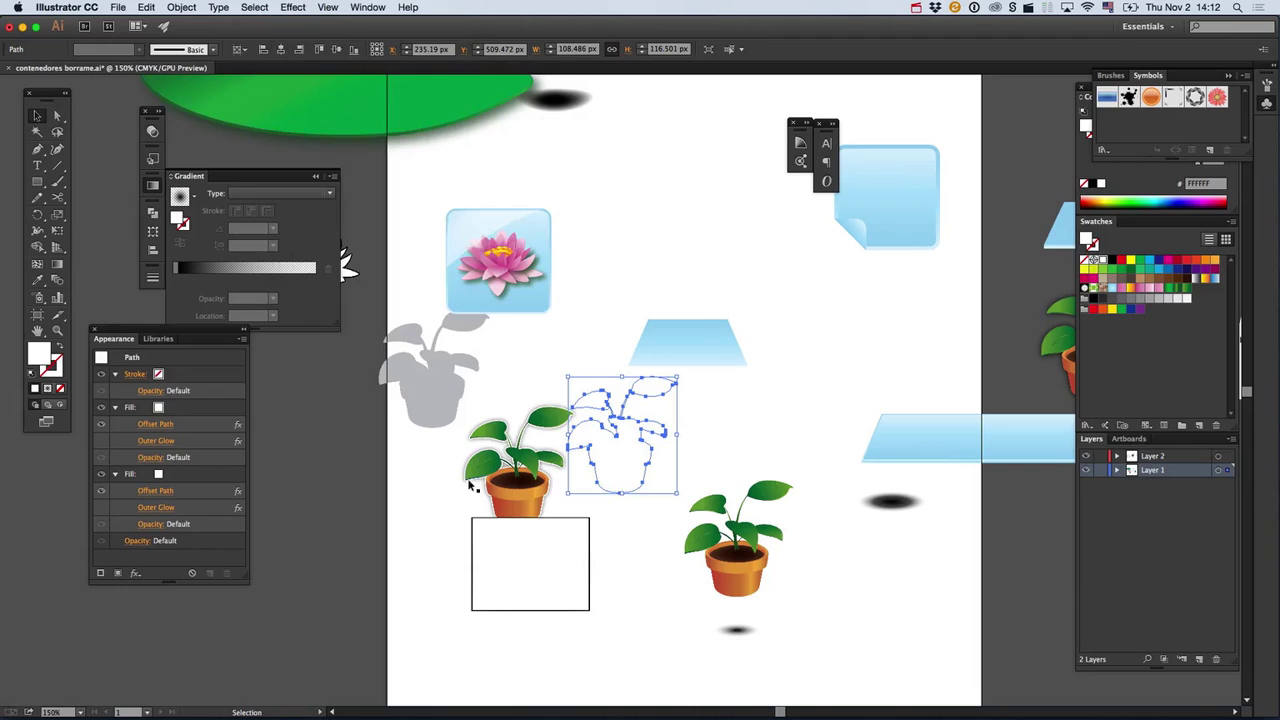
Move the white rectangle away from the base of the sticker-edged plant to the artboard's lower-left edge.
{"action": "left_click_drag", "start_coordinate": [536, 527], "coordinate": [435, 591]}
Try sketching a freehand cast-shadow outline beside the sticker-edged plant with the Pencil tool, and undo it.
{"action": "key", "text": "p"}
{"action": "left_click", "coordinate": [539, 524]}
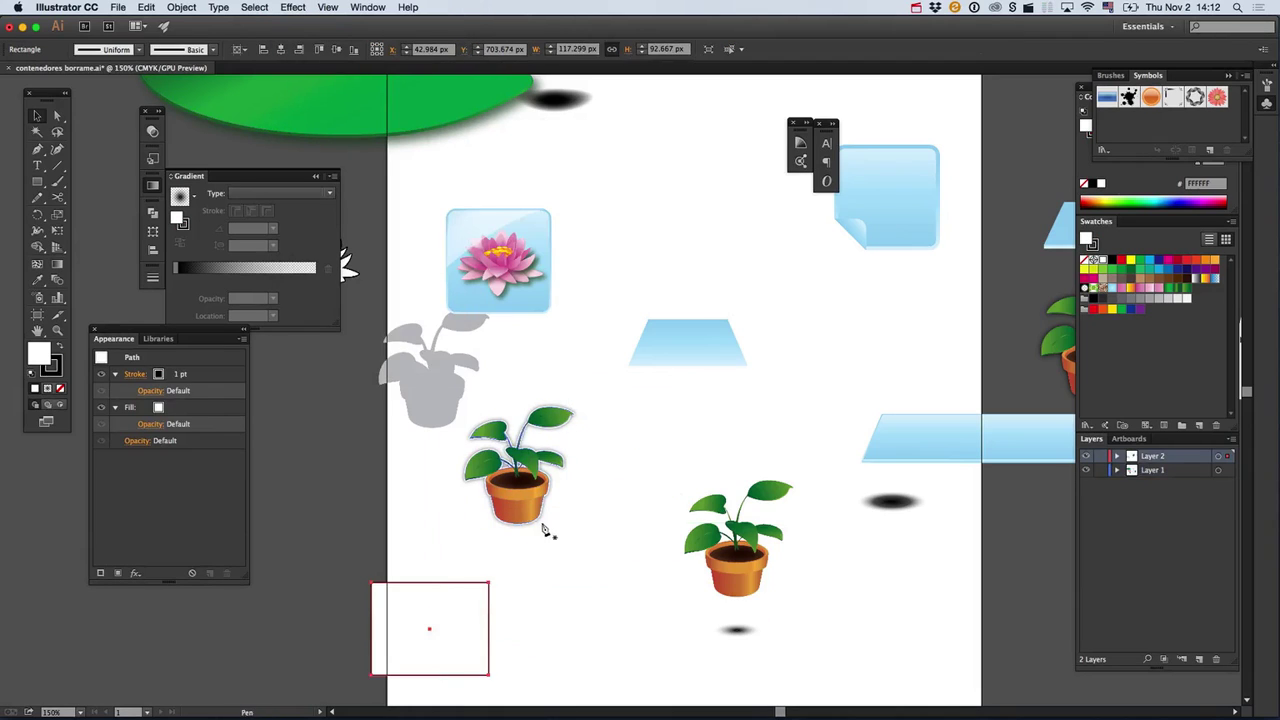
{"action": "key", "text": "n"}
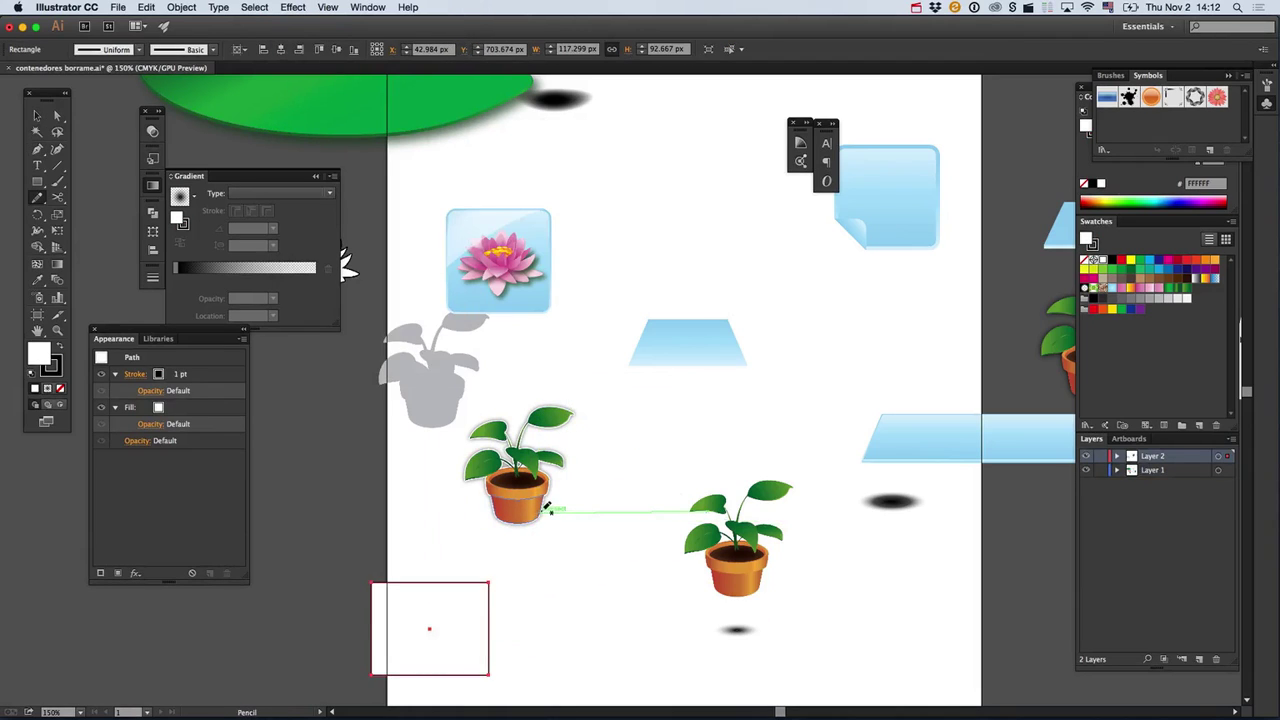
{"action": "left_click_drag", "start_coordinate": [604, 456], "coordinate": [531, 431]}
{"action": "left_click_drag", "start_coordinate": [494, 525], "coordinate": [491, 526]}
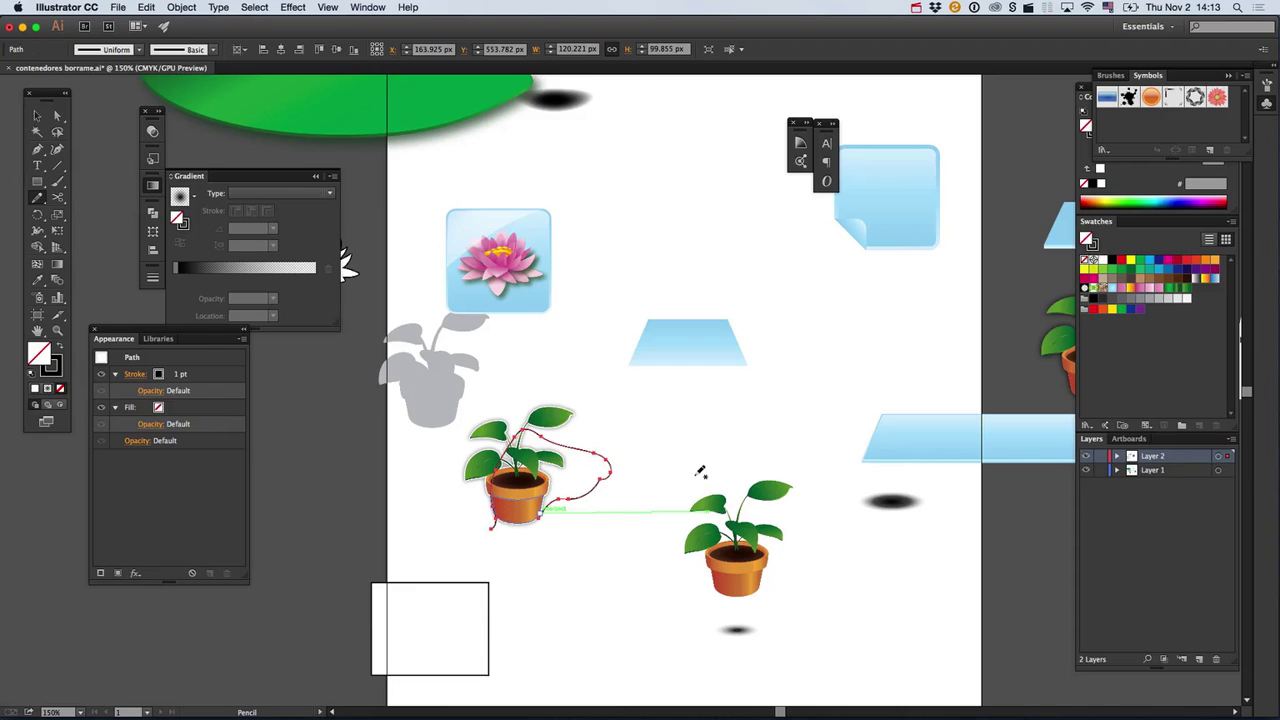
{"action": "key", "text": "ctrl+z"}
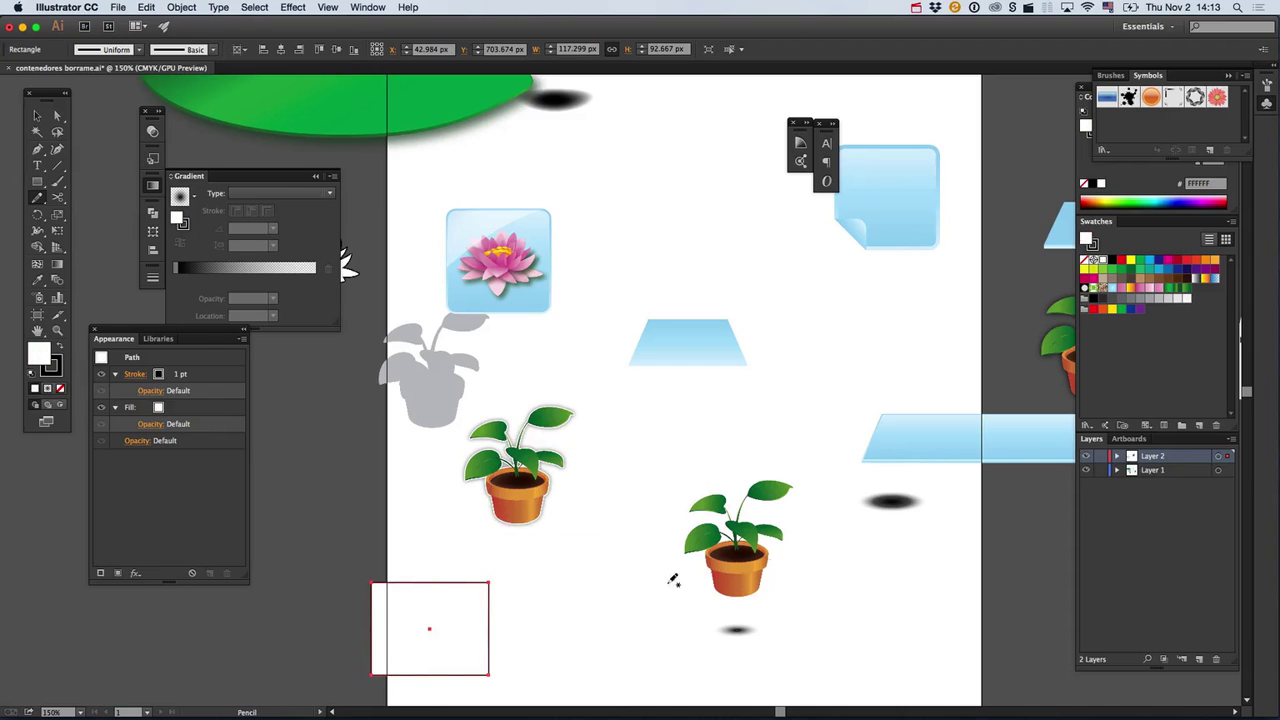
Switch to Finder and browse the example folders to the PDFs in the SN folder.
{"action": "key", "text": "super+Tab"}
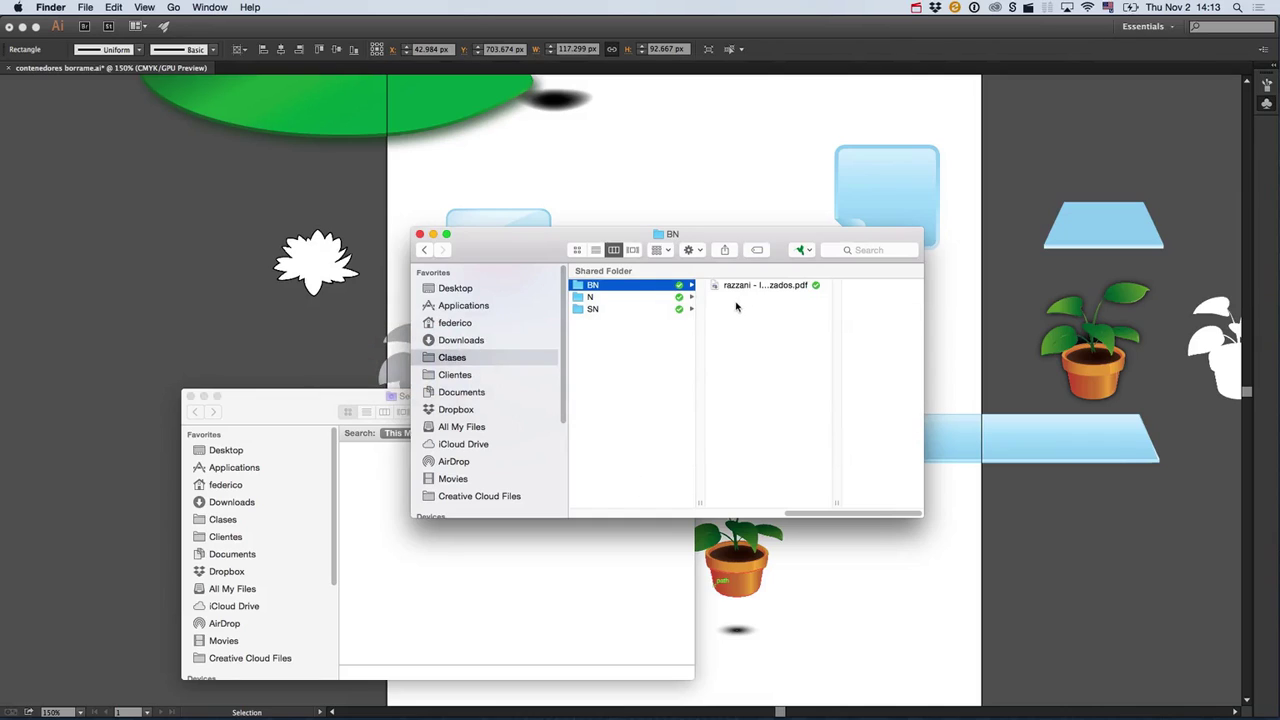
{"action": "left_click", "coordinate": [659, 298]}
{"action": "left_click", "coordinate": [639, 287]}
{"action": "scroll", "coordinate": [800, 420], "scroll_direction": "left", "scroll_amount": 3}
{"action": "left_click", "coordinate": [771, 312]}
{"action": "left_click", "coordinate": [822, 295]}
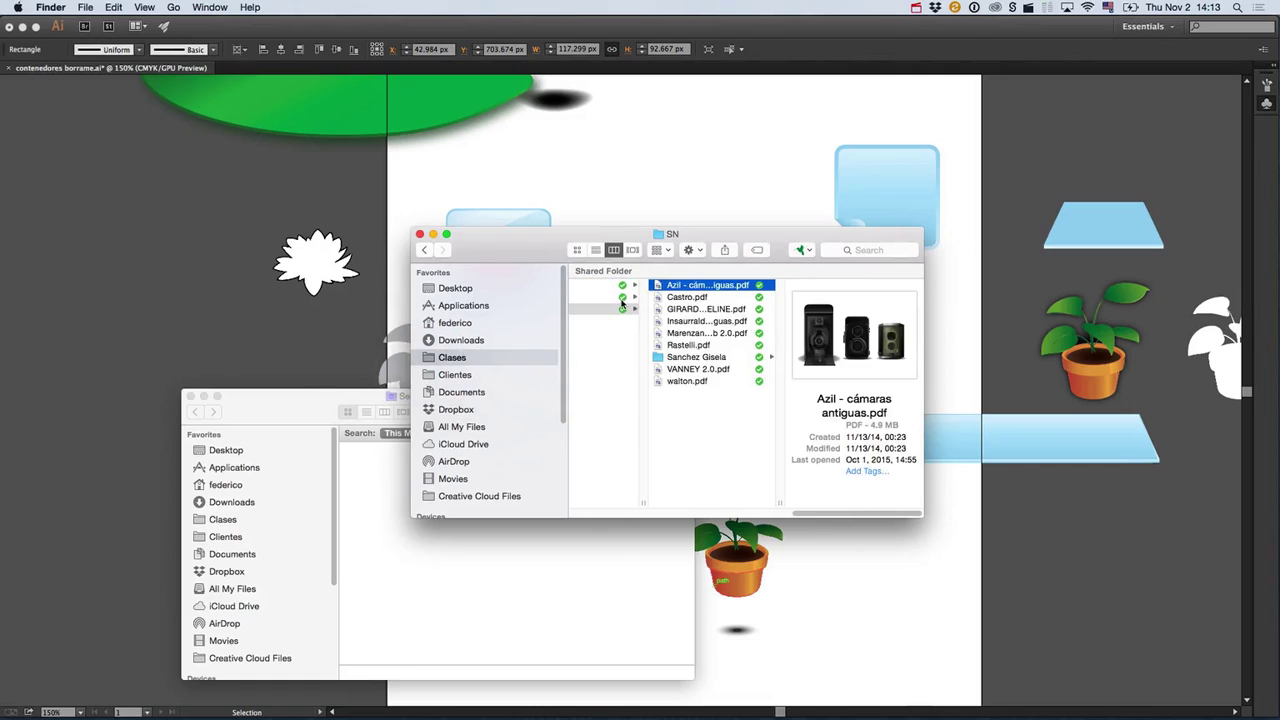
Open the second PDF of the SN folder in Illustrator, ignoring its missing linked image.
{"action": "left_click", "coordinate": [709, 298]}
{"action": "left_click_drag", "start_coordinate": [709, 298], "coordinate": [731, 700]}
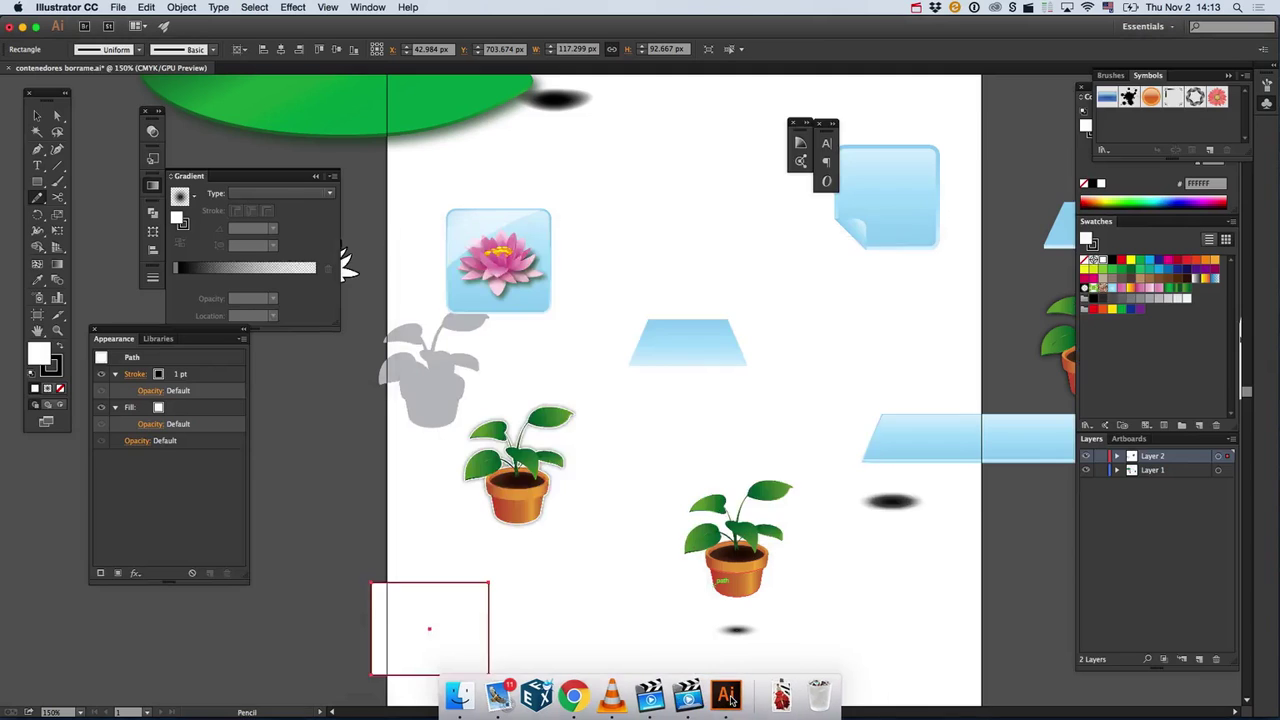
{"action": "left_click", "coordinate": [707, 391]}
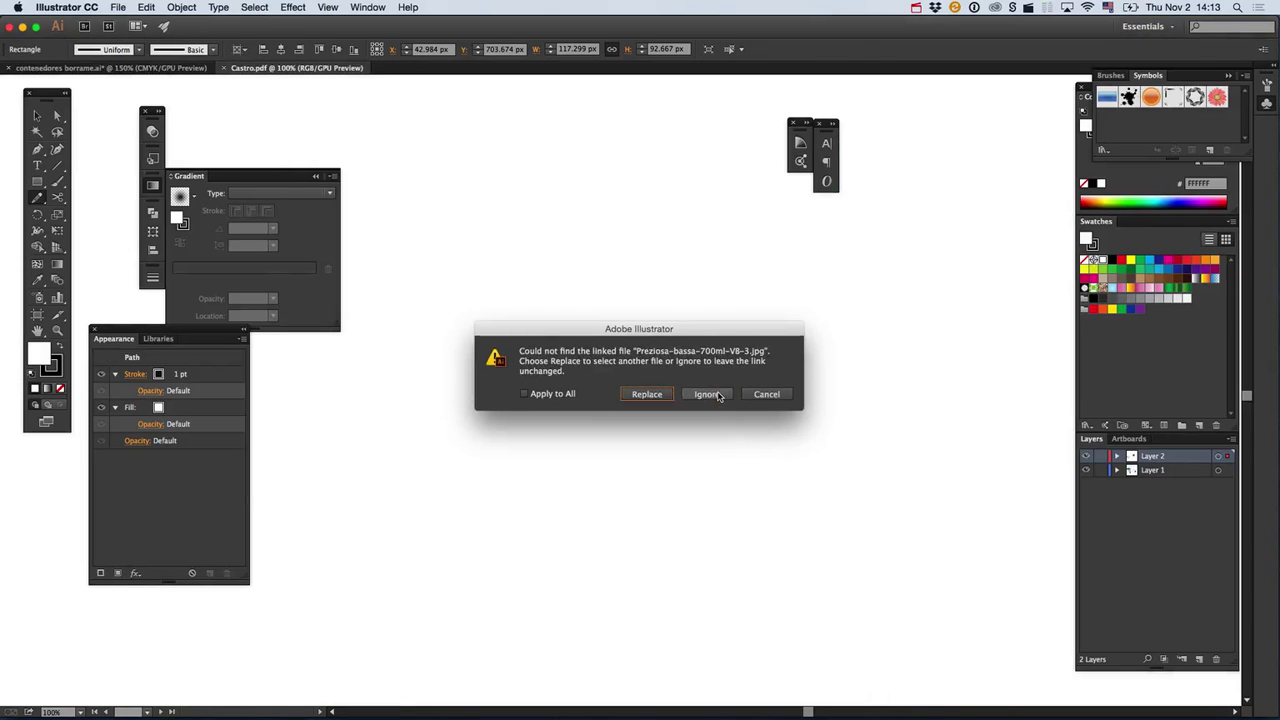
Select the wine glass, try moving the brown table rectangle away from the glassware, and undo the move.
{"action": "key", "text": "v"}
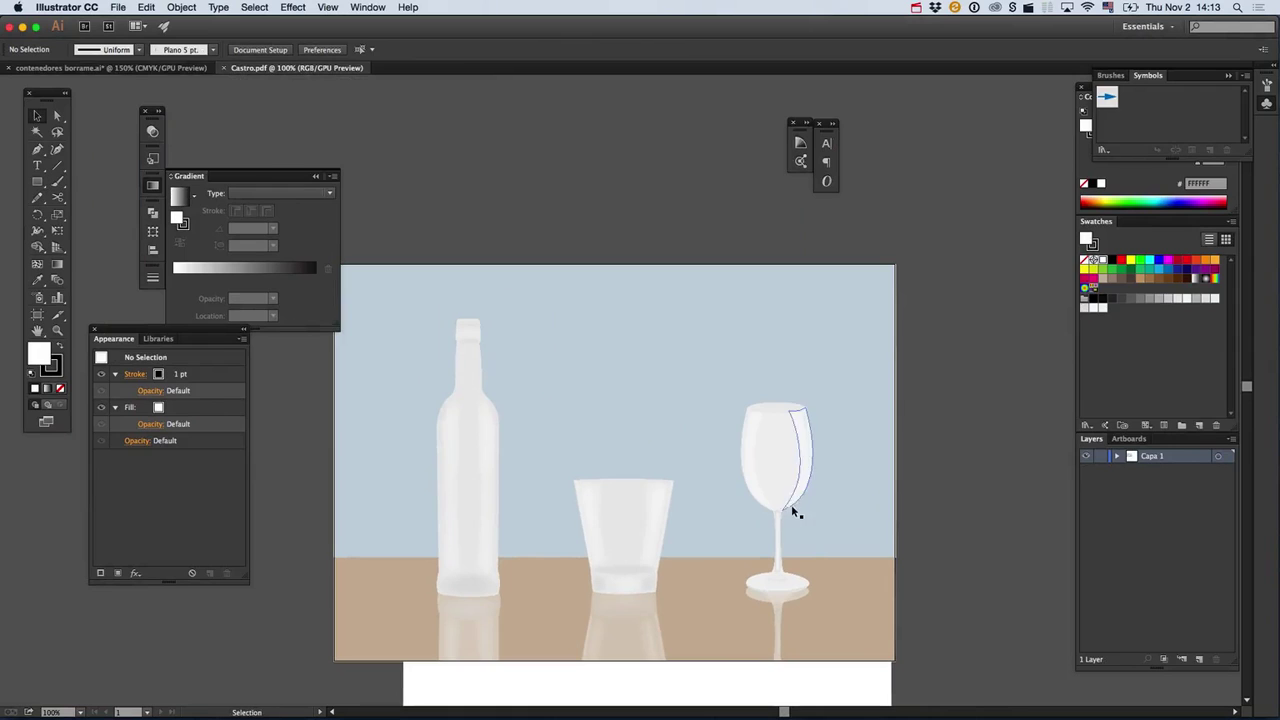
{"action": "left_click", "coordinate": [777, 521]}
{"action": "scroll", "coordinate": [774, 565], "scroll_direction": "left", "scroll_amount": 2}
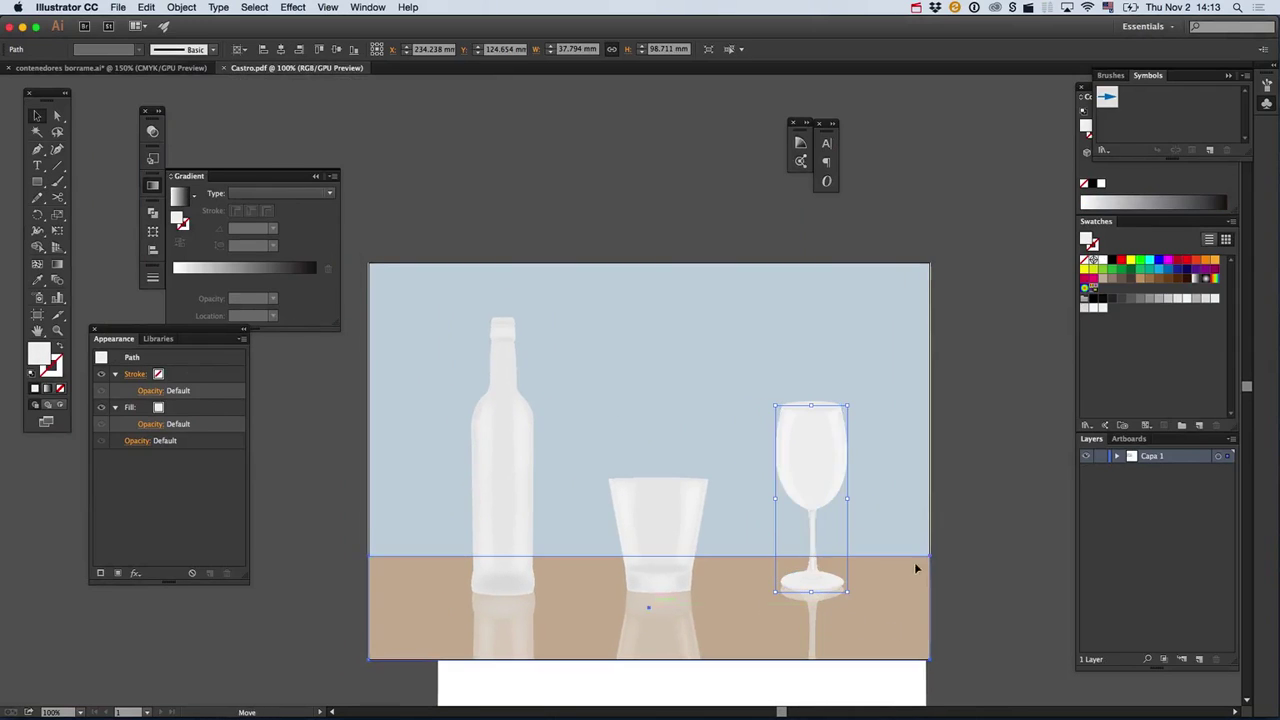
{"action": "left_click_drag", "start_coordinate": [908, 592], "coordinate": [963, 321]}
{"action": "key", "text": "ctrl+z"}
{"action": "key", "text": "ctrl+b"}
{"action": "scroll", "coordinate": [880, 620], "scroll_direction": "down", "scroll_amount": 3}
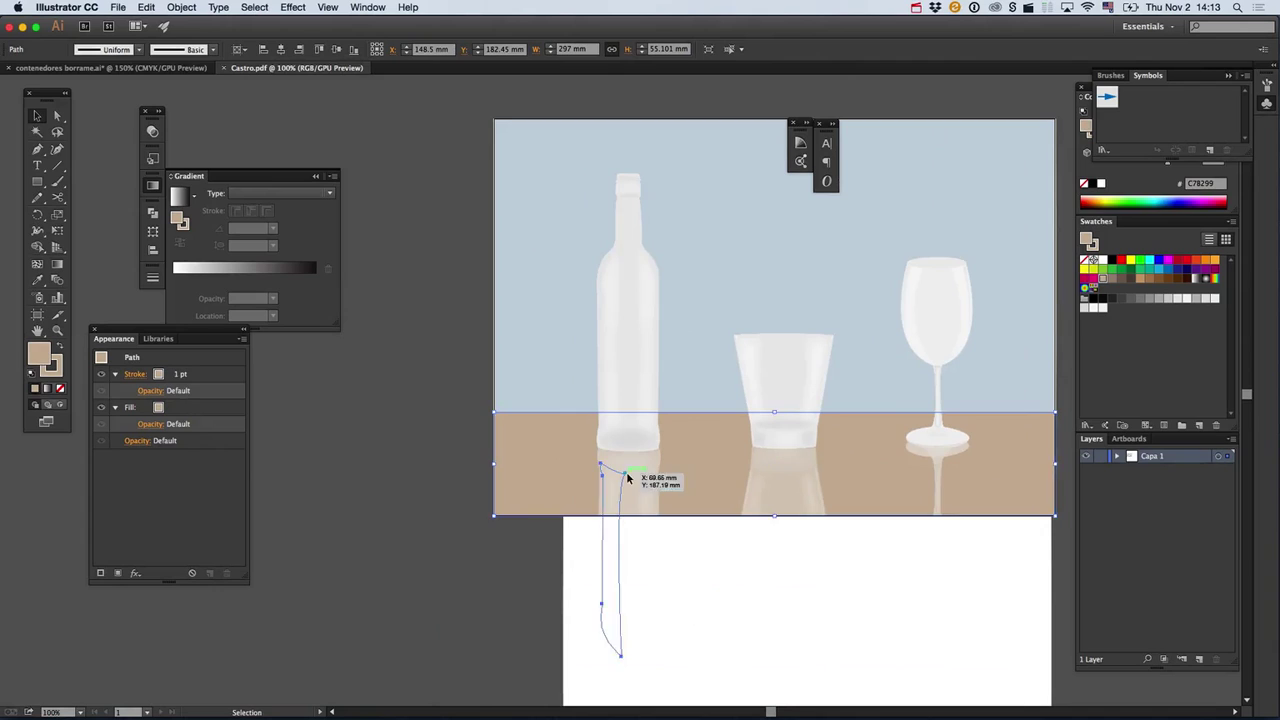
Delete the white rectangle below the table that hides the reflections, keeping the bottle's reflection in place.
{"action": "left_click", "coordinate": [629, 479]}
{"action": "left_click", "coordinate": [652, 484]}
{"action": "left_click", "coordinate": [696, 575]}
{"action": "left_click_drag", "start_coordinate": [510, 600], "coordinate": [868, 579]}
{"action": "key", "text": "Delete"}
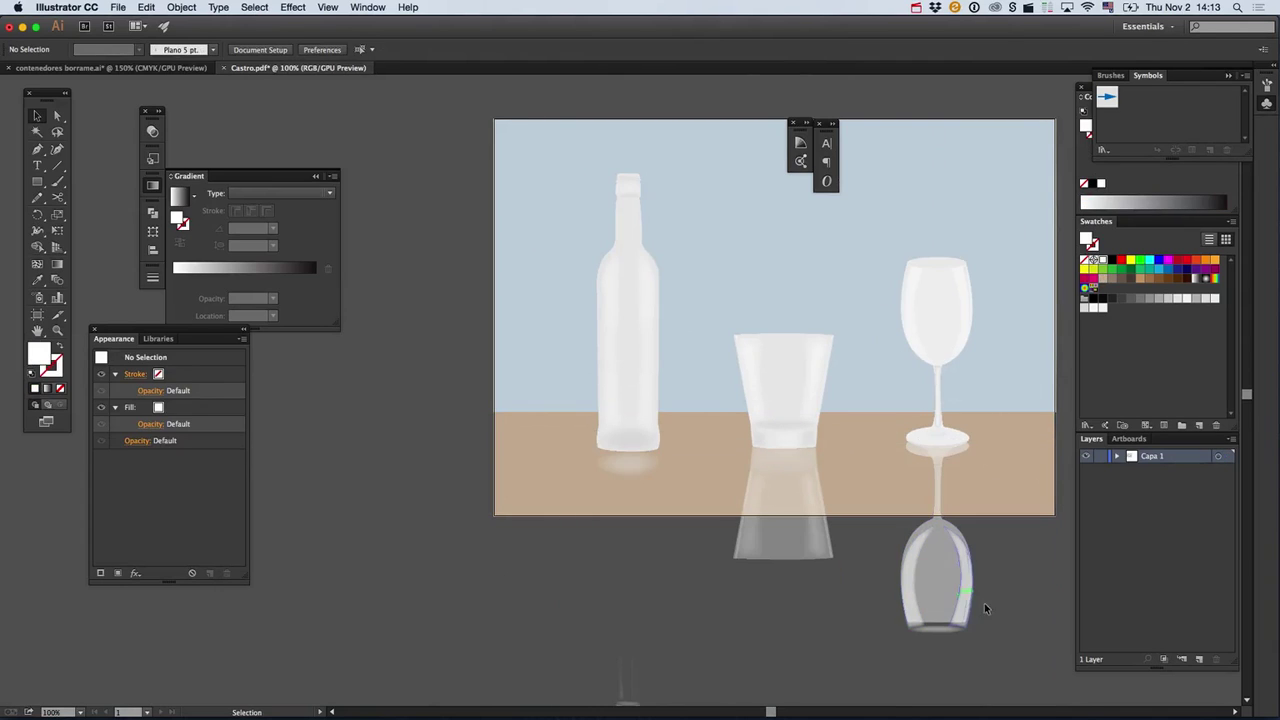
{"action": "key", "text": "ctrl+z"}
{"action": "left_click", "coordinate": [814, 636]}
{"action": "key", "text": "Delete"}
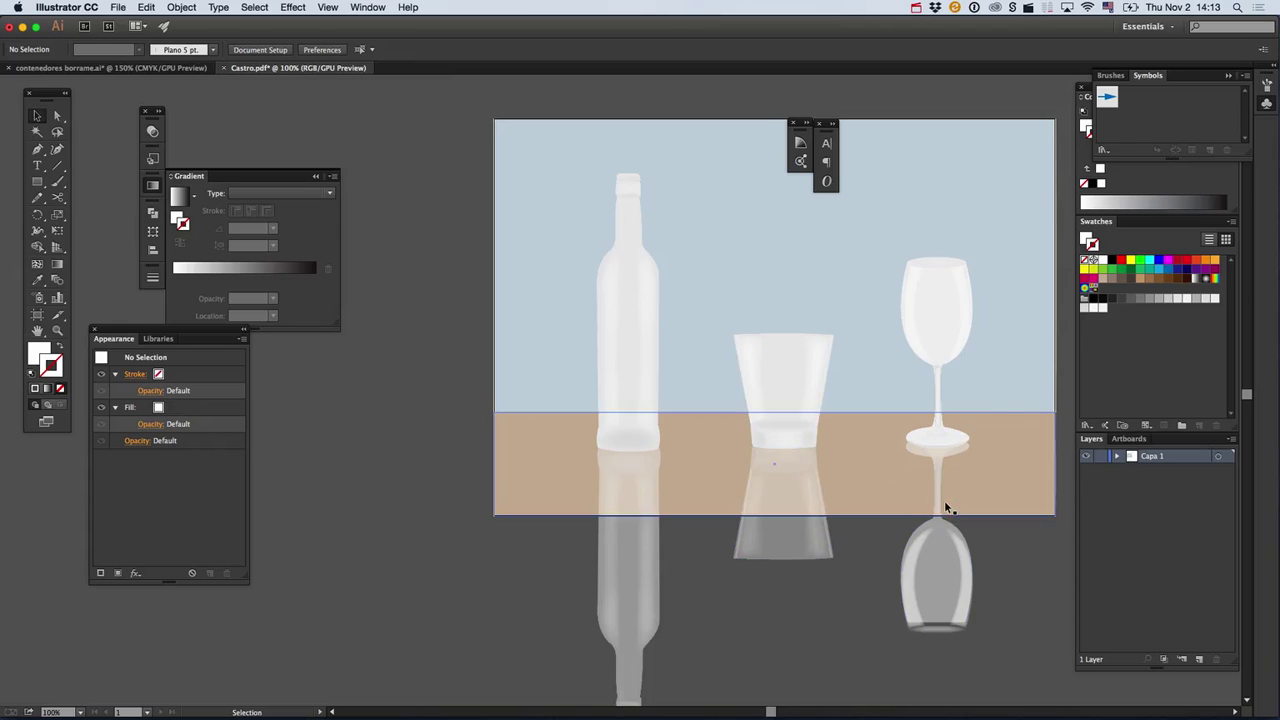
Show the transparency settings and move both highlight strips and the base highlight off the bottle's reflection.
{"action": "left_click", "coordinate": [152, 133]}
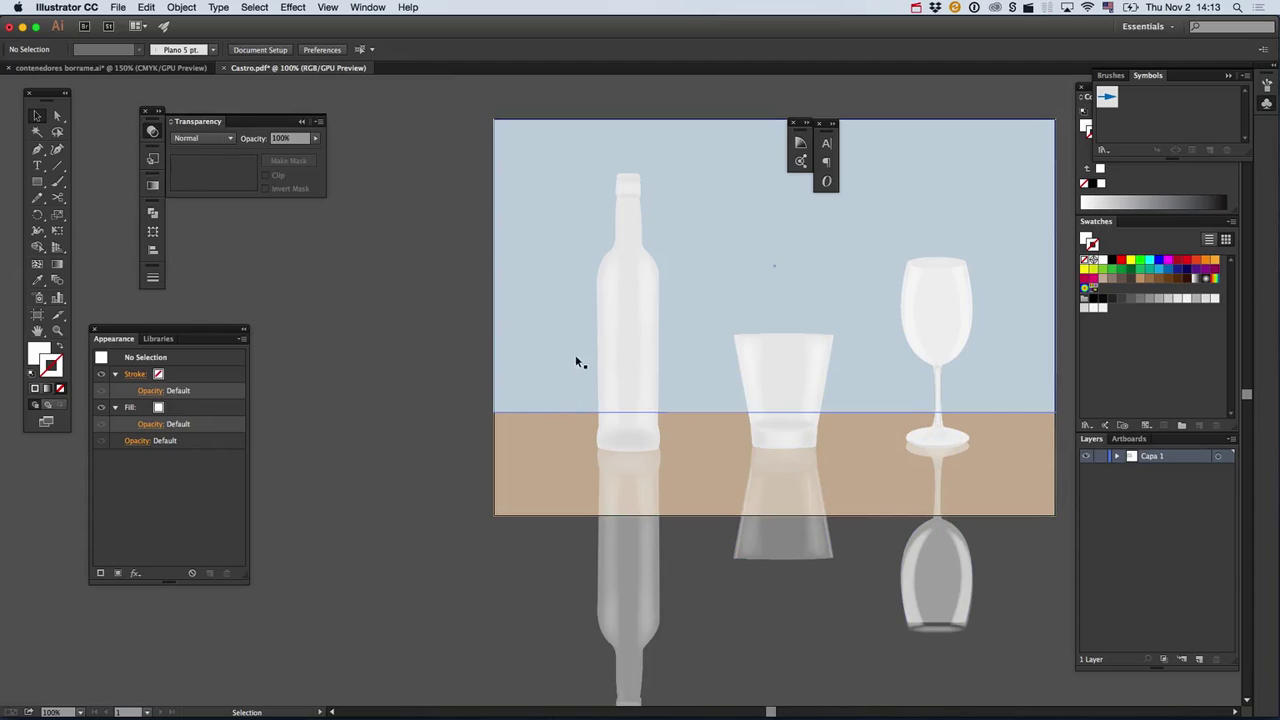
{"action": "left_click", "coordinate": [600, 508]}
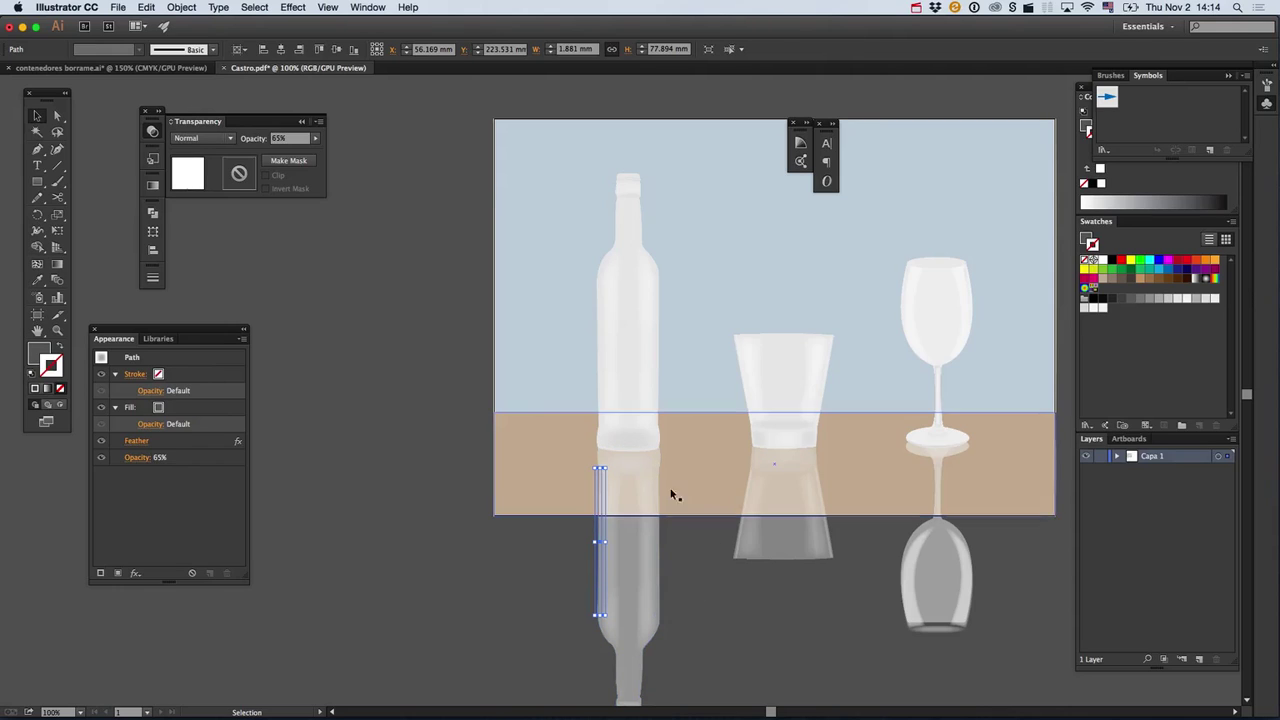
{"action": "left_click_drag", "start_coordinate": [616, 485], "coordinate": [569, 511]}
{"action": "left_click_drag", "start_coordinate": [646, 495], "coordinate": [729, 590]}
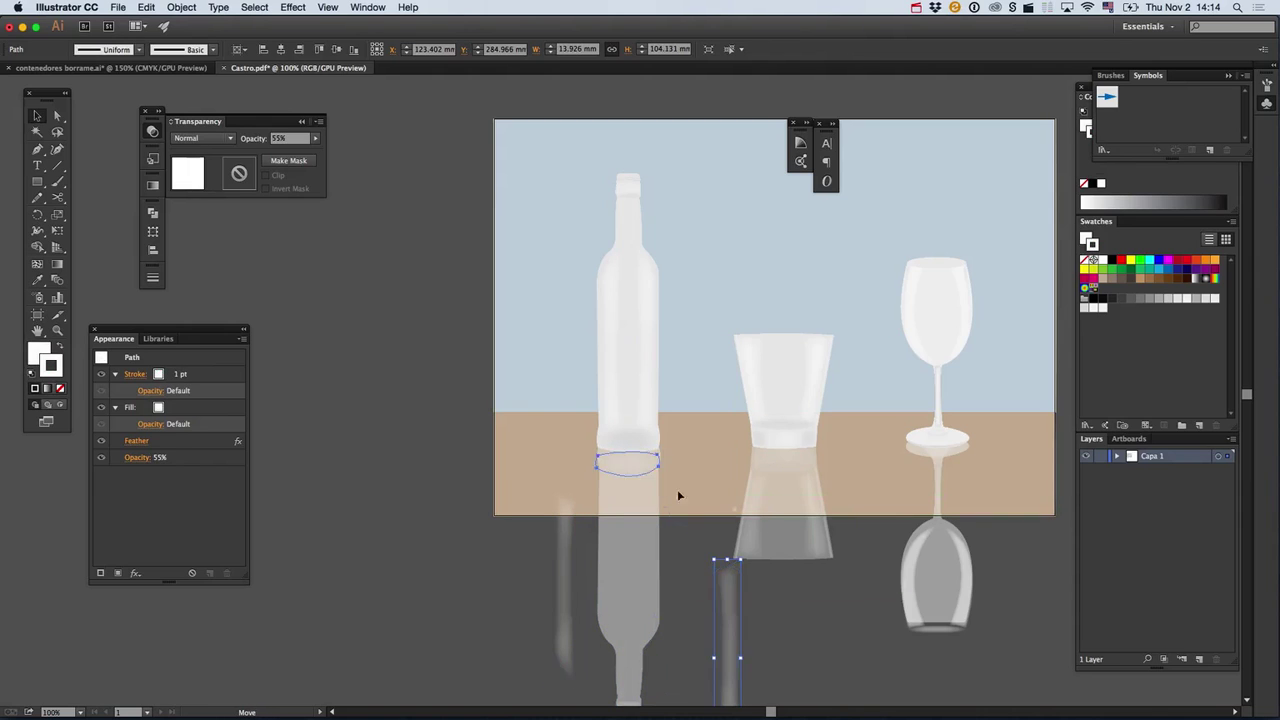
{"action": "left_click_drag", "start_coordinate": [655, 475], "coordinate": [846, 690]}
Fill the bottle's reflection with a white-to-white linear gradient running vertically at -90°.
{"action": "left_click", "coordinate": [658, 569]}
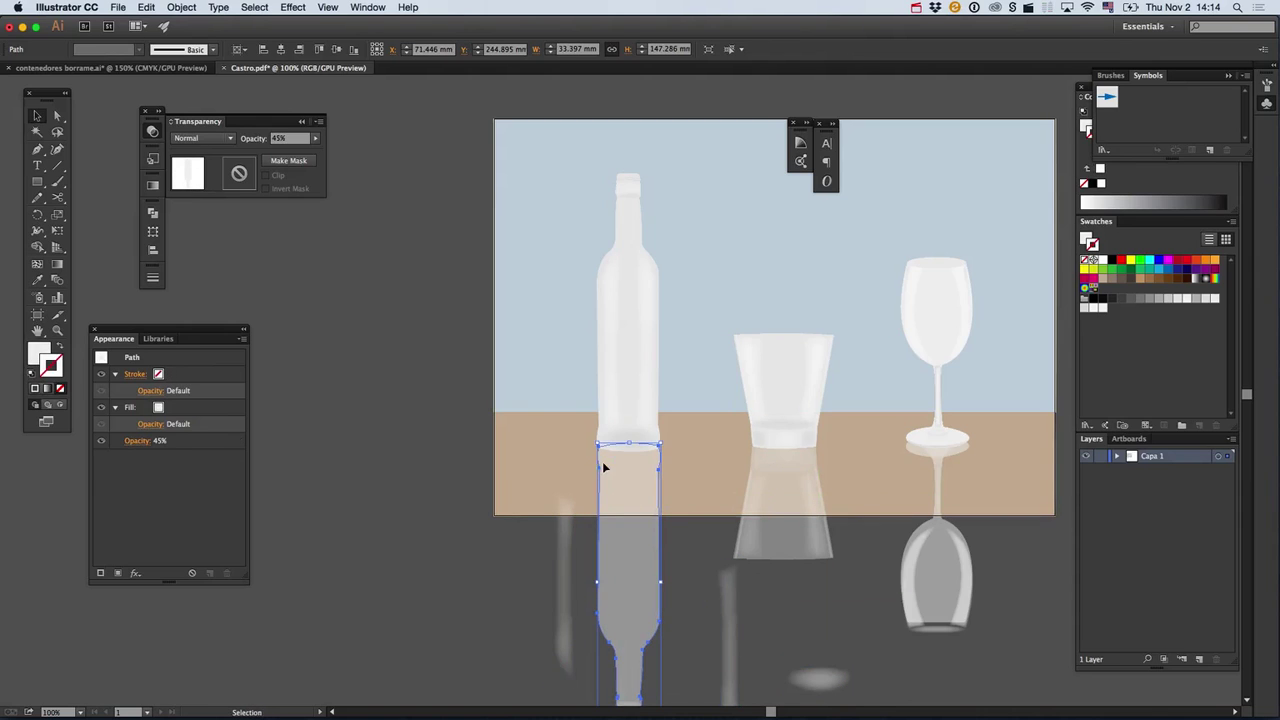
{"action": "left_click", "coordinate": [183, 405]}
{"action": "key", "text": "g"}
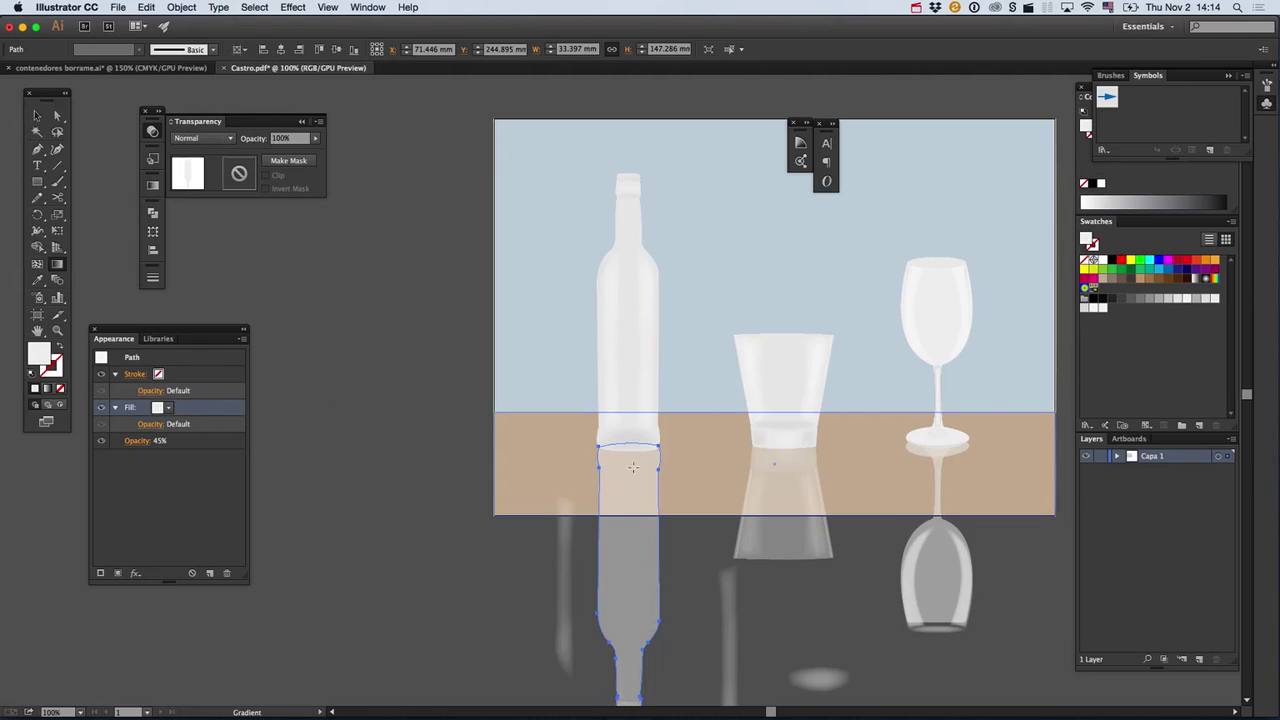
{"action": "left_click", "coordinate": [152, 185]}
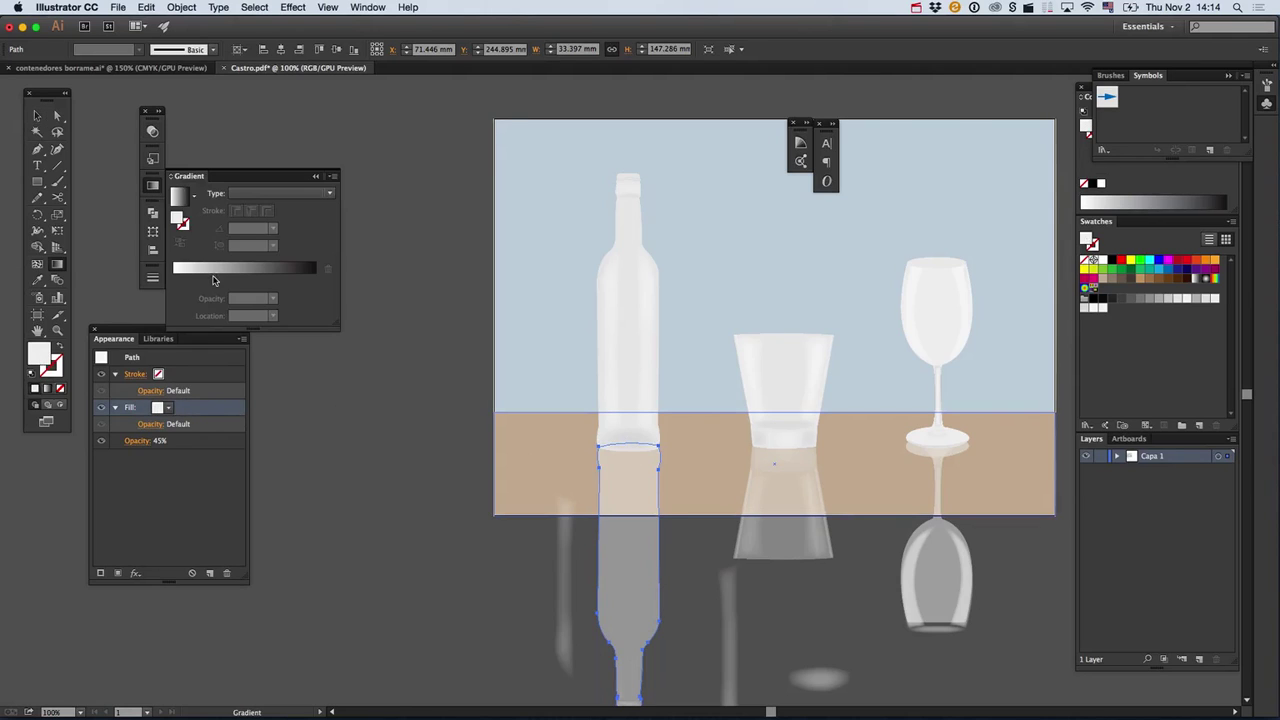
{"action": "left_click", "coordinate": [255, 270]}
{"action": "left_click", "coordinate": [174, 280]}
{"action": "left_click_drag", "start_coordinate": [174, 281], "coordinate": [314, 328]}
{"action": "left_click", "coordinate": [250, 229]}
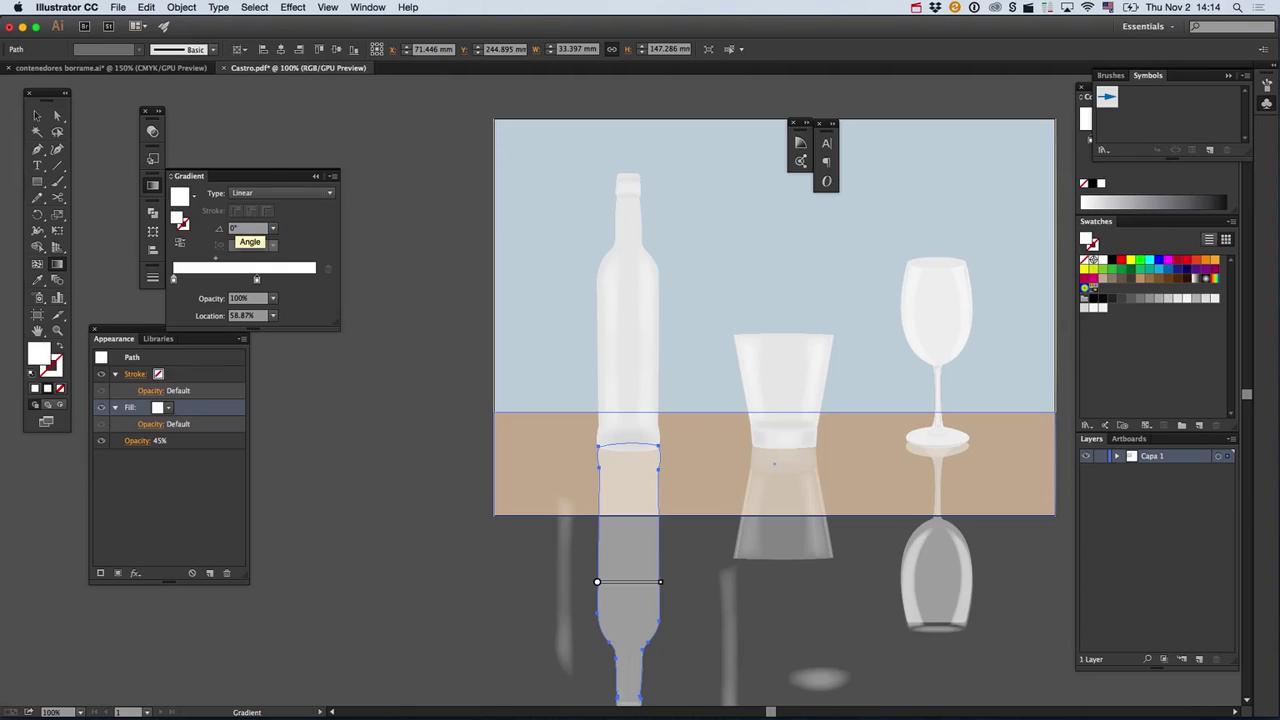
{"action": "left_click_drag", "start_coordinate": [632, 581], "coordinate": [628, 538]}
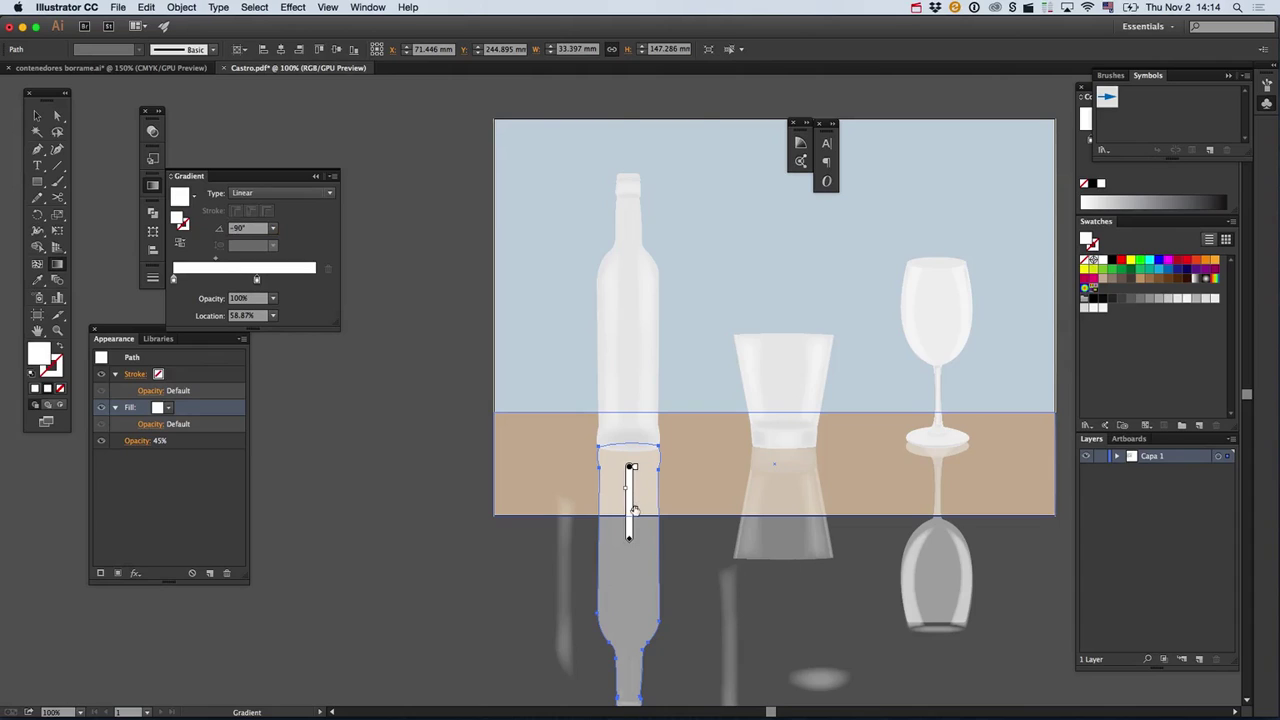
Set the gradient's end stop to 0% opacity and shorten the fade so the bottle's reflection ends near its base.
{"action": "double_click", "coordinate": [633, 510]}
{"action": "left_click", "coordinate": [540, 525]}
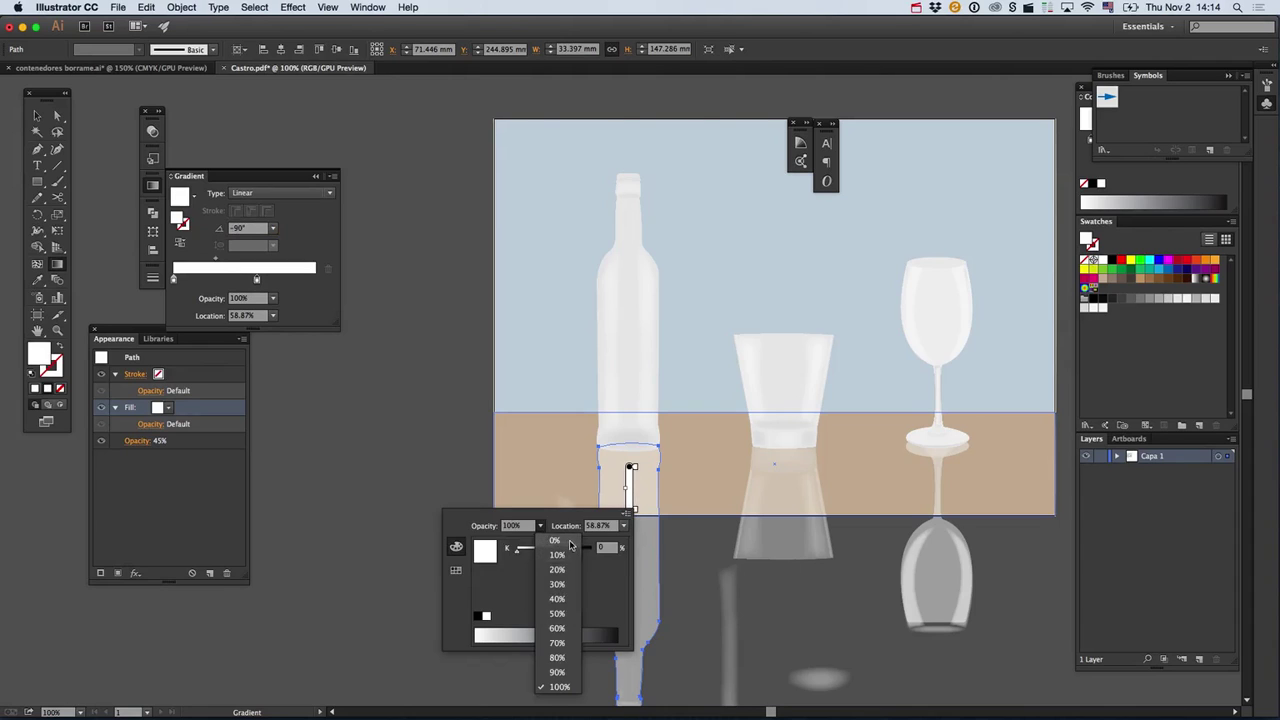
{"action": "left_click", "coordinate": [555, 540]}
{"action": "left_click", "coordinate": [642, 530]}
{"action": "left_click_drag", "start_coordinate": [636, 510], "coordinate": [636, 496]}
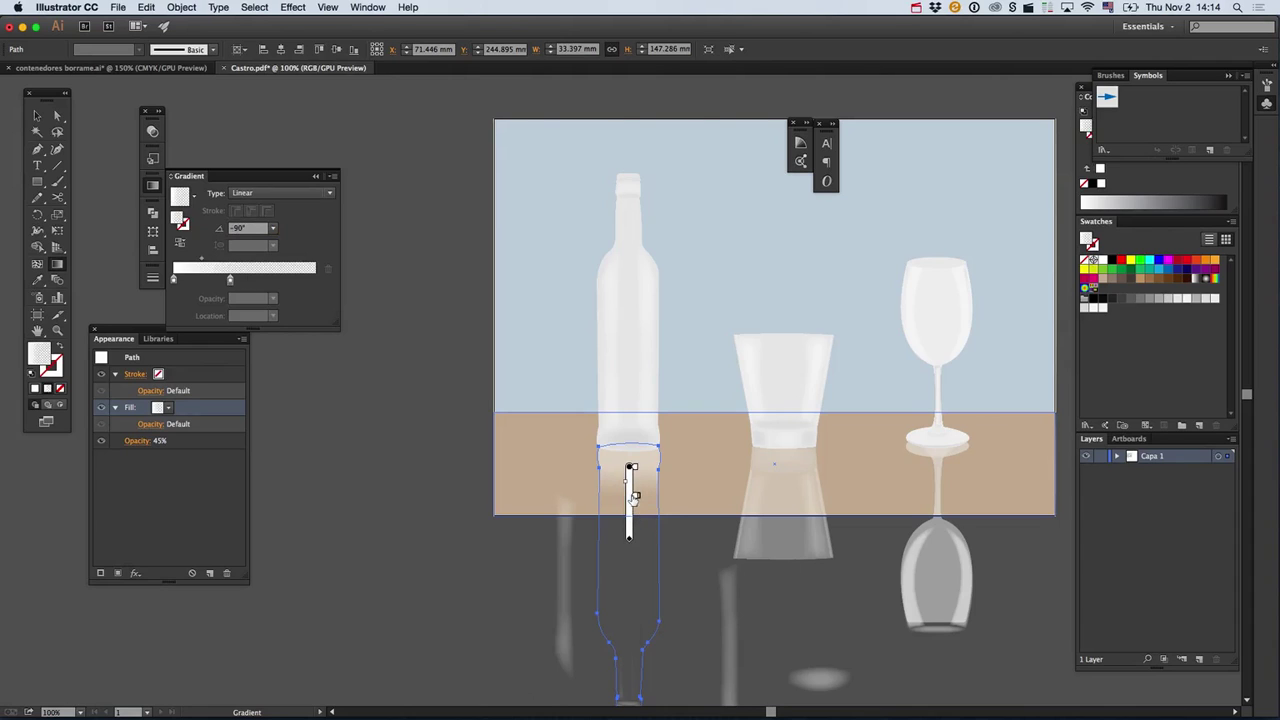
{"action": "key", "text": "v"}
{"action": "left_click", "coordinate": [710, 565]}
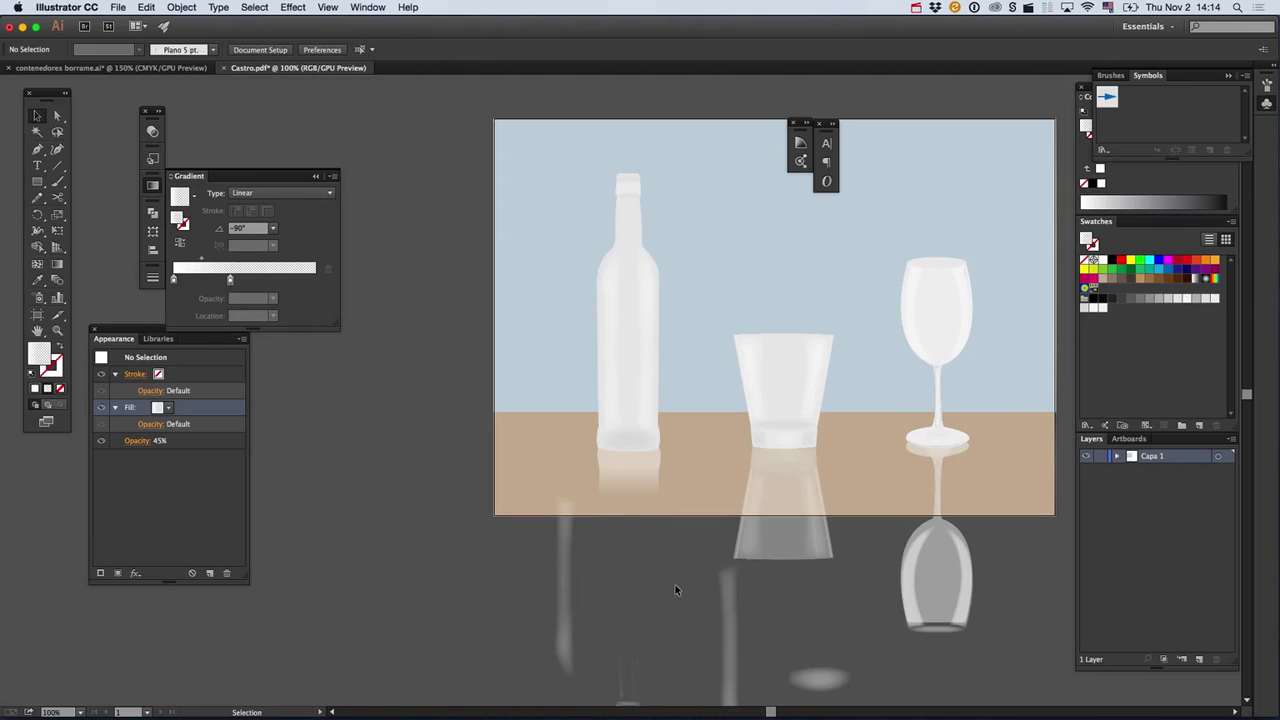
Simplify the path of the bottle's reflection with 50% curve precision and a 0° angle threshold, previewing the result.
{"action": "left_click", "coordinate": [625, 488]}
{"action": "scroll", "coordinate": [665, 635], "scroll_direction": "down", "scroll_amount": 3}
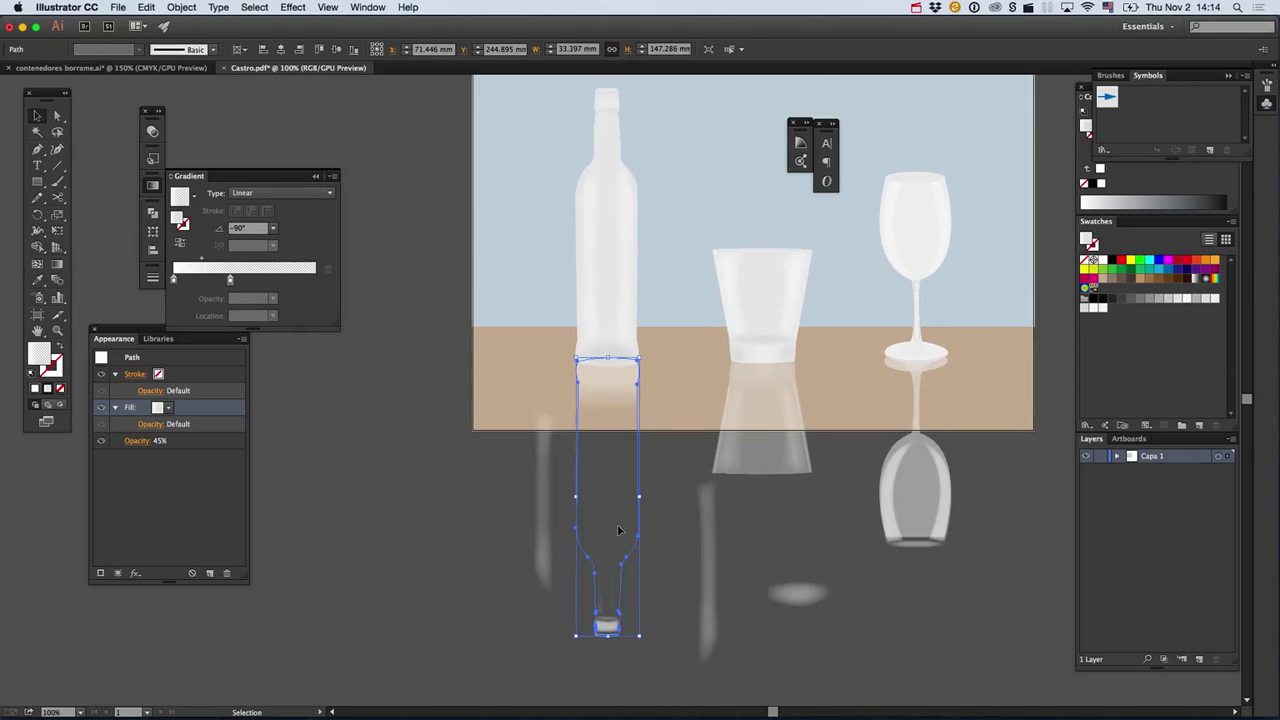
{"action": "left_click", "coordinate": [182, 8]}
{"action": "mouse_move", "coordinate": [290, 258]}
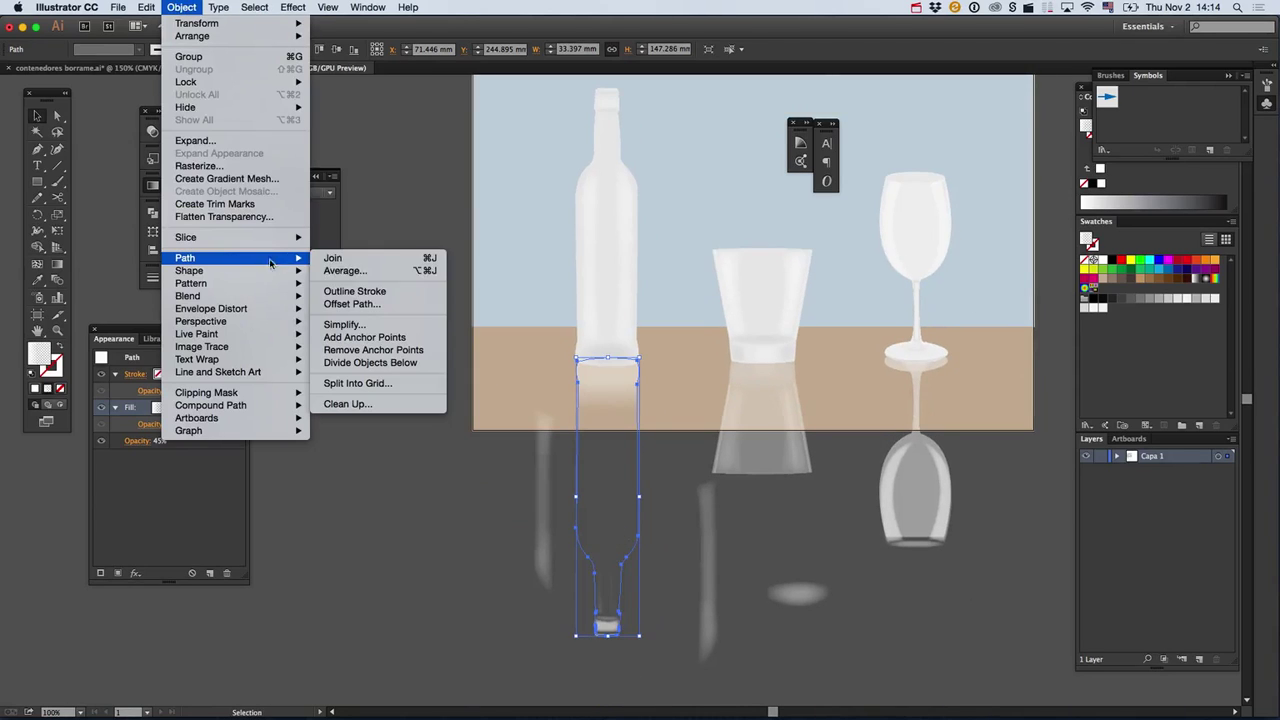
{"action": "left_click", "coordinate": [357, 323]}
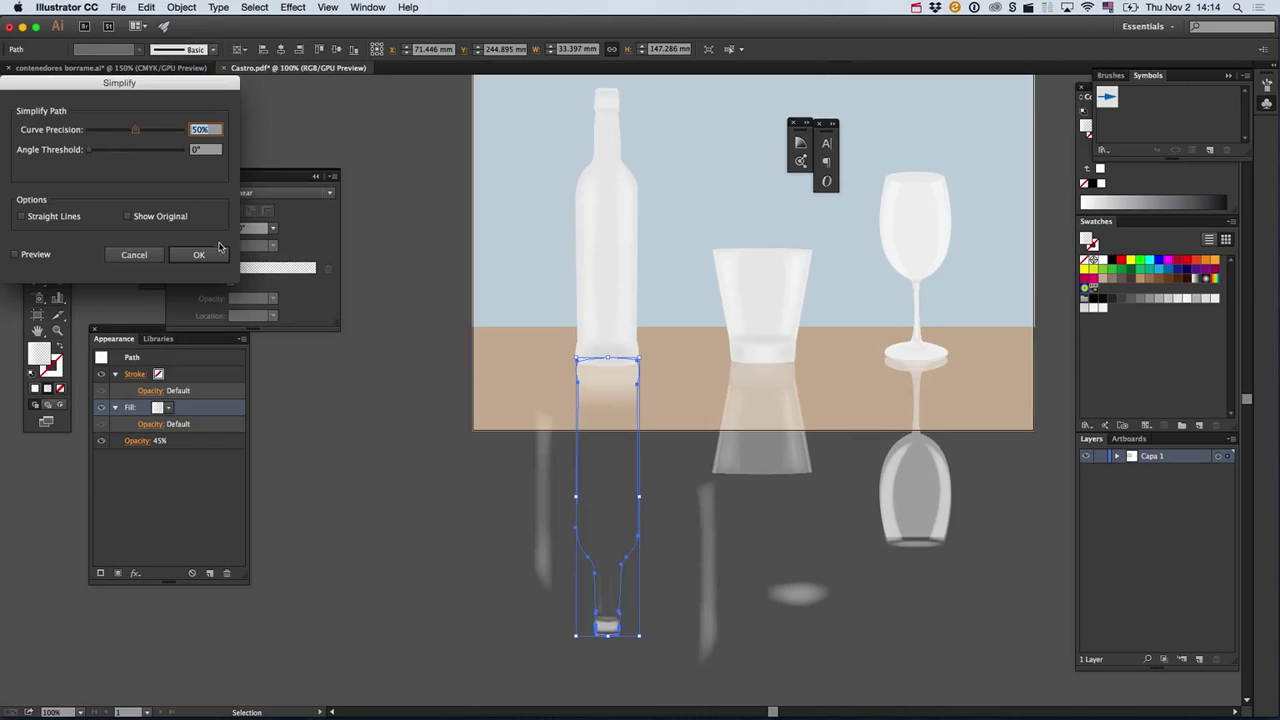
{"action": "left_click", "coordinate": [15, 254]}
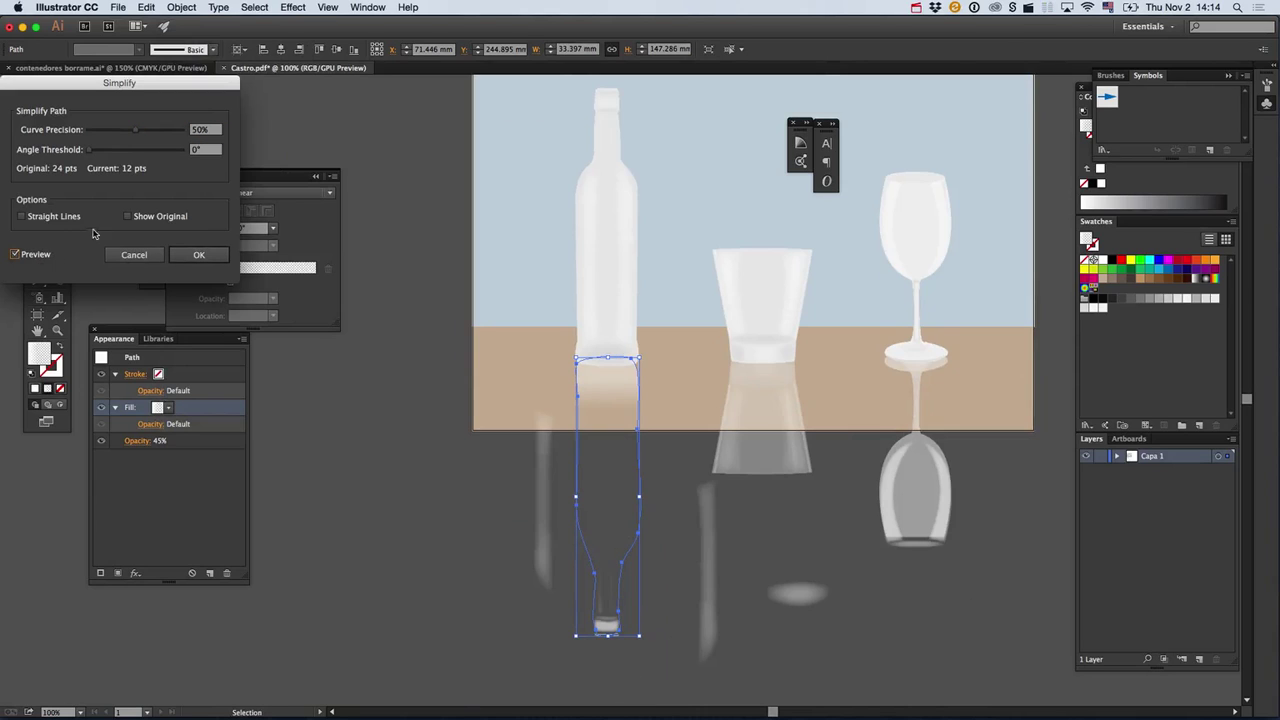
{"action": "left_click", "coordinate": [199, 254]}
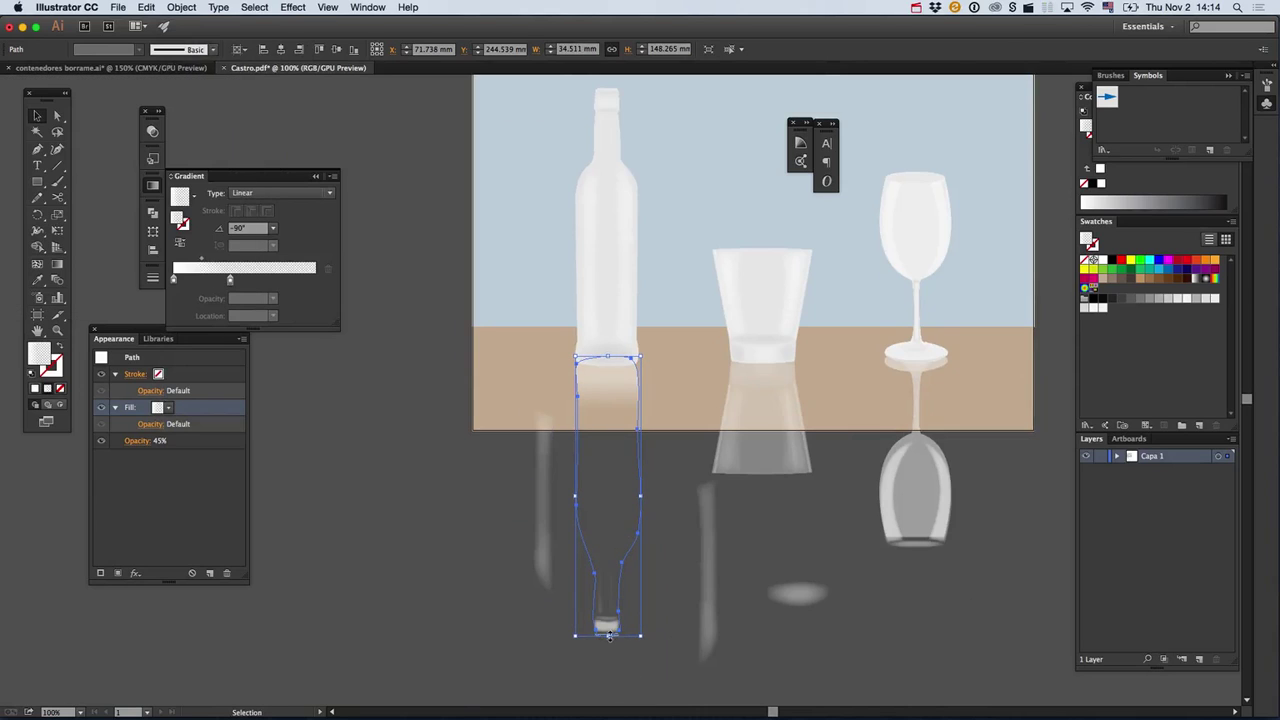
Flip the simplified reflection upward over the bottle by pulling its lower edge past the upper one, and group it.
{"action": "left_click_drag", "start_coordinate": [608, 627], "coordinate": [653, 180]}
{"action": "key", "text": "super+z"}
{"action": "left_click", "coordinate": [607, 510]}
{"action": "left_click_drag", "start_coordinate": [607, 634], "coordinate": [666, 87]}
{"action": "key", "text": "super+g"}
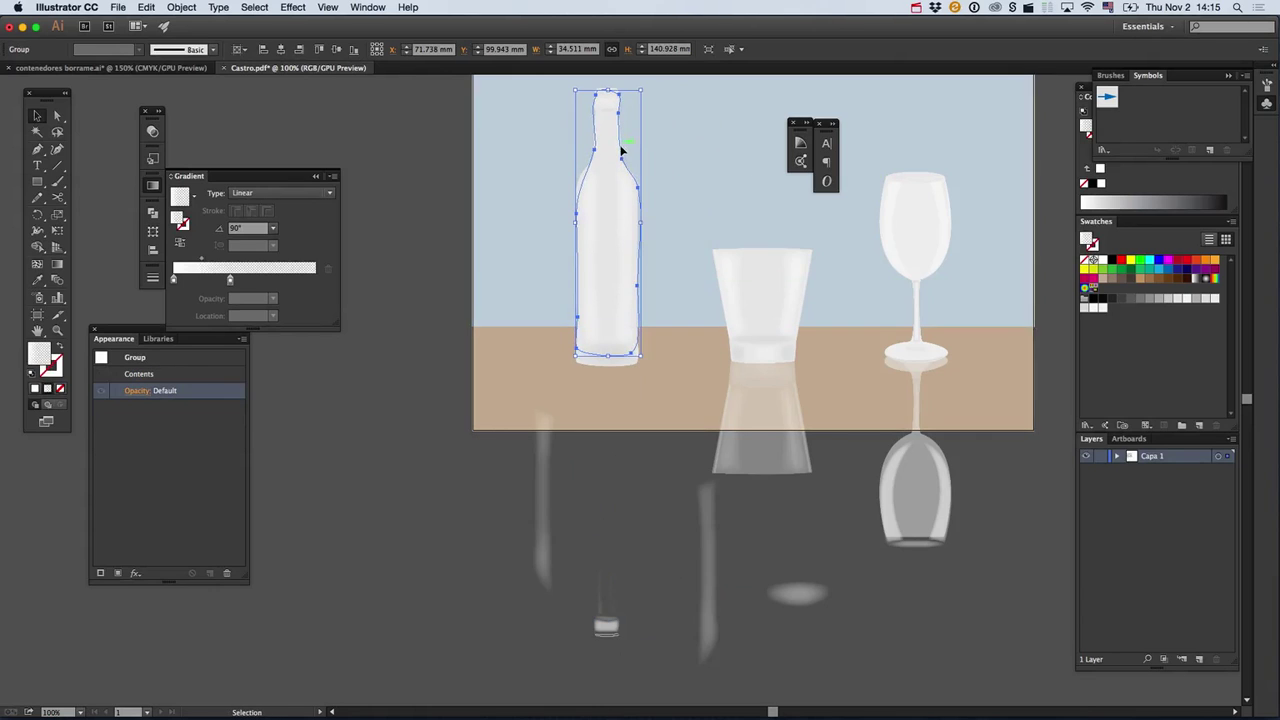
Isolate the group and shift the flipped shape's upper anchors sideways so it leans from the bottle toward the tumbler.
{"action": "double_click", "coordinate": [623, 151]}
{"action": "left_click_drag", "start_coordinate": [669, 159], "coordinate": [654, 308]}
{"action": "key", "text": "a"}
{"action": "left_click_drag", "start_coordinate": [517, 209], "coordinate": [677, 468]}
{"action": "left_click_drag", "start_coordinate": [607, 250], "coordinate": [709, 280]}
{"action": "left_click", "coordinate": [656, 404]}
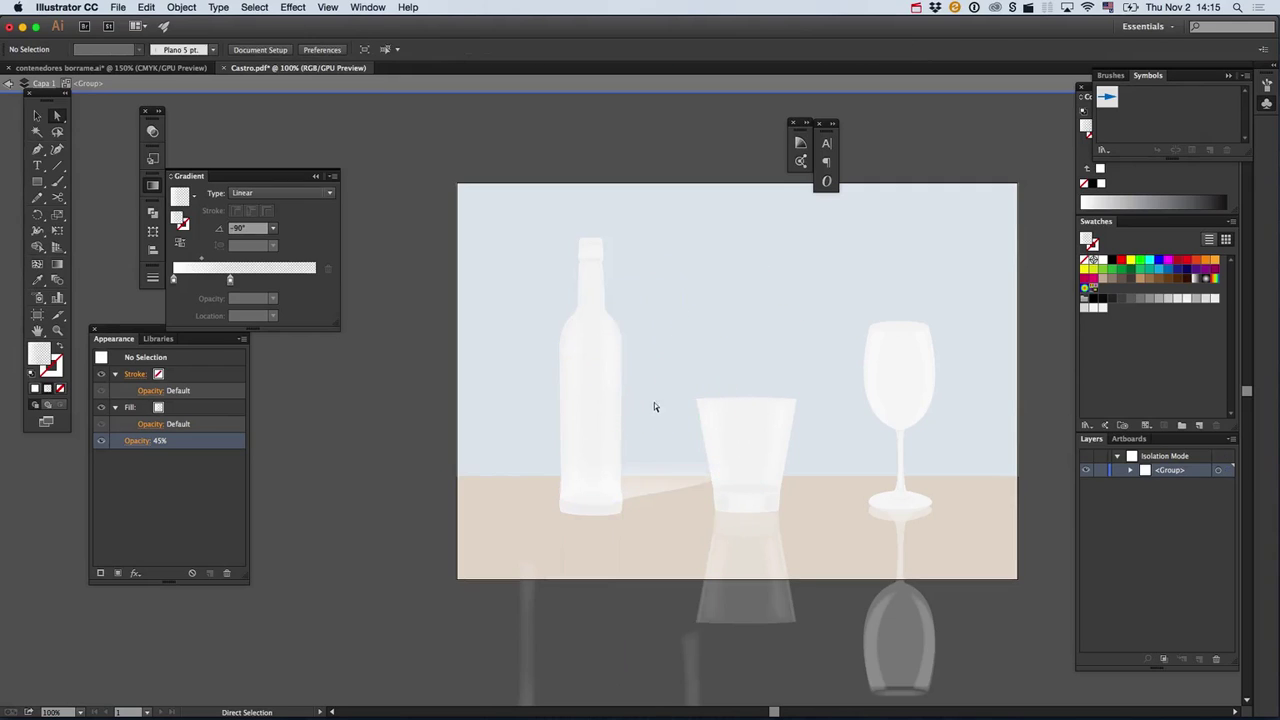
Pull the leaning shape's right anchor closer to the bottle and fit its lower edge to the bottle's base.
{"action": "left_click_drag", "start_coordinate": [727, 474], "coordinate": [662, 473]}
{"action": "key", "text": "g"}
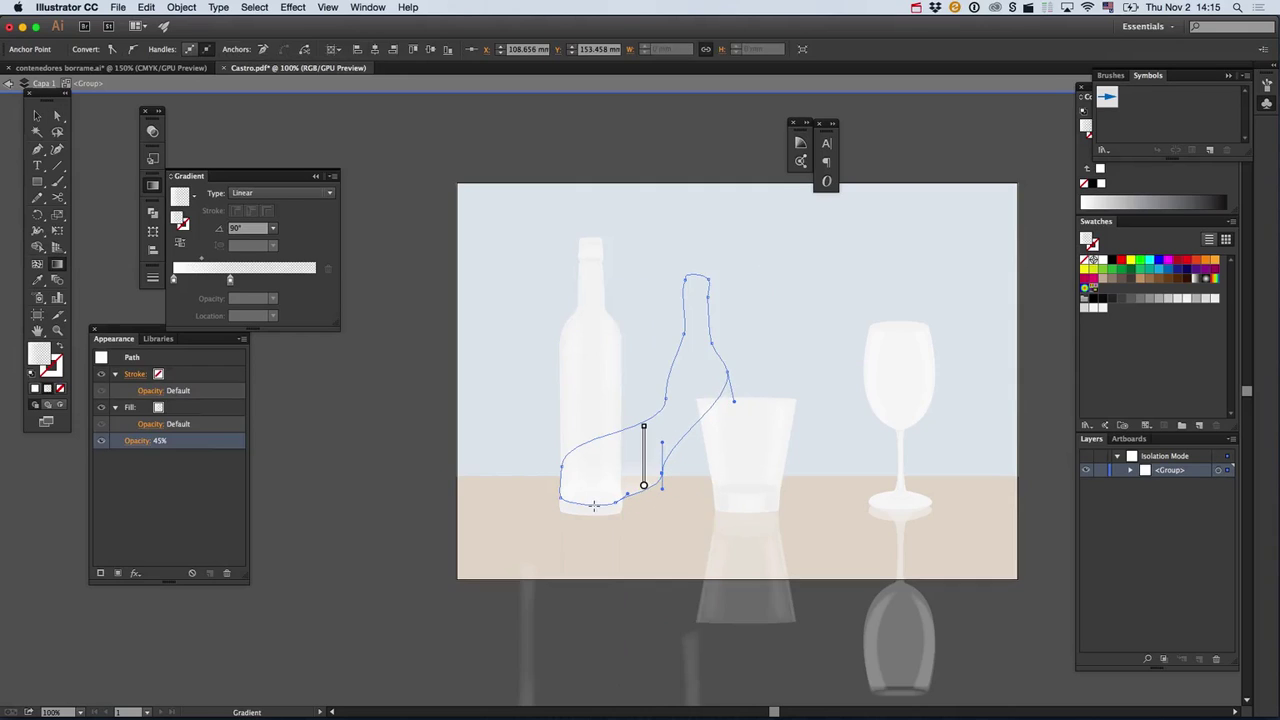
{"action": "key", "text": "v"}
{"action": "mouse_move", "coordinate": [616, 502]}
{"action": "left_mouse_down"}
{"action": "mouse_move", "coordinate": [615, 514]}
{"action": "mouse_move", "coordinate": [632, 475]}
{"action": "mouse_move", "coordinate": [589, 472]}
{"action": "mouse_move", "coordinate": [643, 495]}
{"action": "mouse_move", "coordinate": [654, 483]}
{"action": "left_mouse_up"}
Redraw the leaning shape's fading gradient diagonally at 40.2° with an added middle stop, and leave isolation mode.
{"action": "key", "text": "g"}
{"action": "mouse_move", "coordinate": [593, 479]}
{"action": "left_click", "coordinate": [595, 467]}
{"action": "key", "text": "v"}
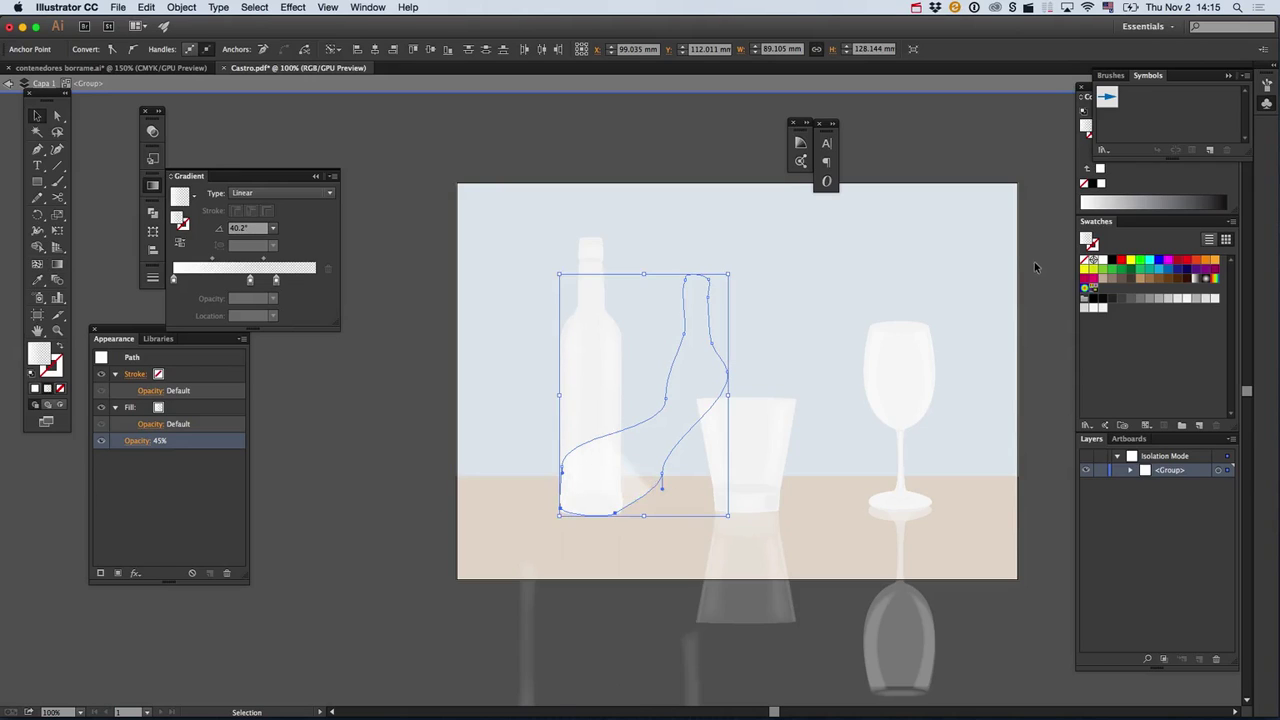
{"action": "double_click", "coordinate": [1035, 263]}
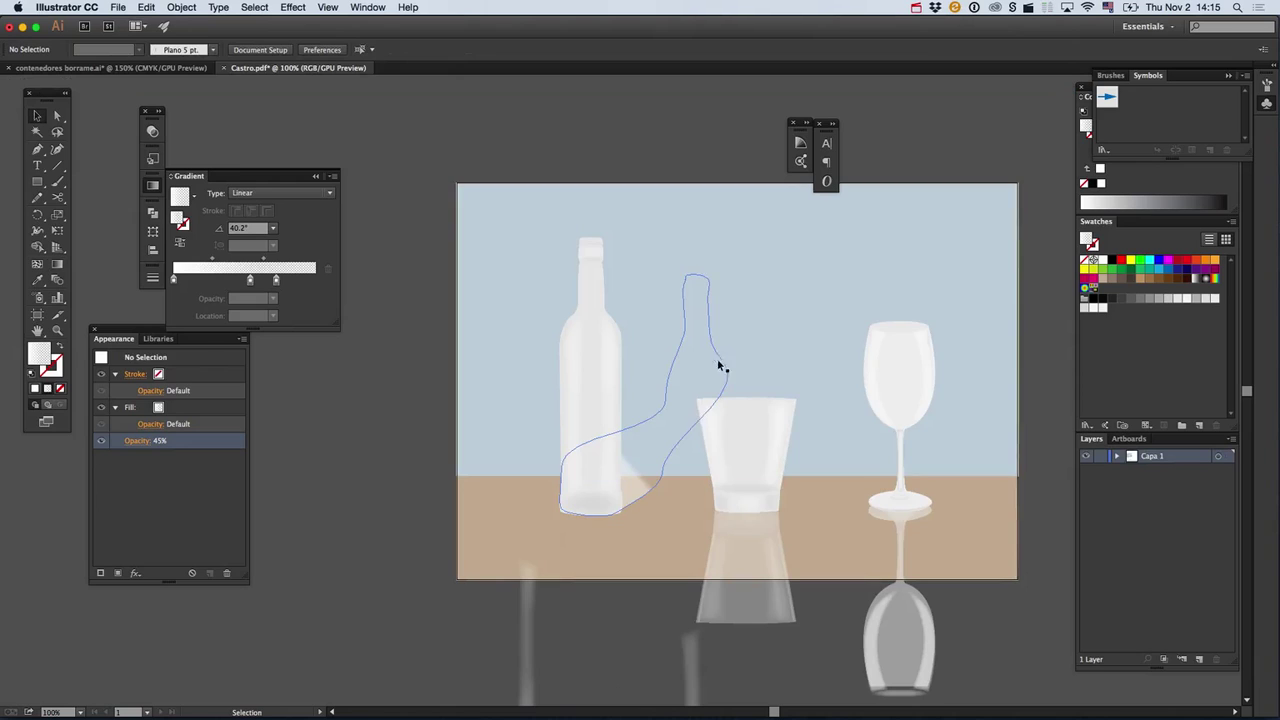
Move the blue background rectangle up and pull the cast shape's lower right anchor toward the tumbler.
{"action": "left_click_drag", "start_coordinate": [772, 328], "coordinate": [800, 161]}
{"action": "left_click_drag", "start_coordinate": [808, 422], "coordinate": [821, 237]}
{"action": "left_click", "coordinate": [634, 492]}
{"action": "key", "text": "a"}
{"action": "left_click_drag", "start_coordinate": [662, 475], "coordinate": [705, 443]}
Adjust the cast shape's gradient so it fades out gradually from the bottle's base, undoing a first attempt.
{"action": "key", "text": "g"}
{"action": "left_click_drag", "start_coordinate": [598, 511], "coordinate": [688, 448]}
{"action": "key", "text": "super+z"}
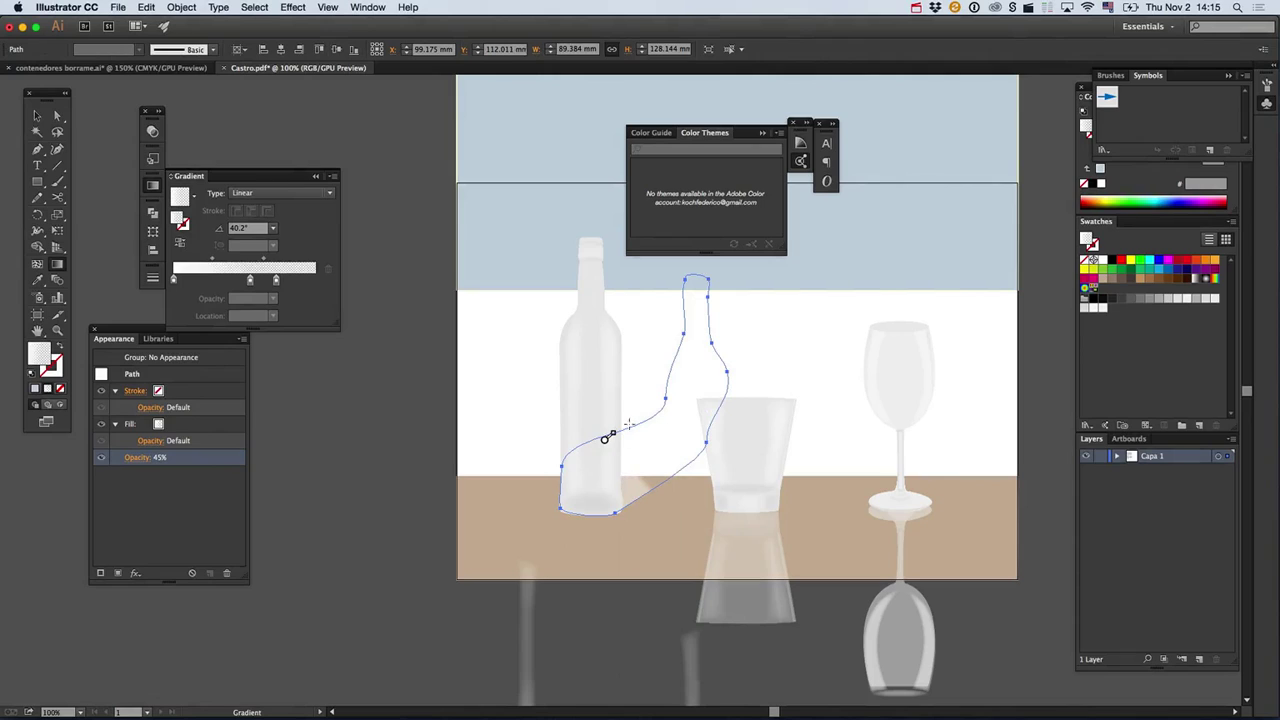
{"action": "left_click_drag", "start_coordinate": [604, 438], "coordinate": [652, 408]}
{"action": "key", "text": "v"}
{"action": "left_click", "coordinate": [784, 309]}
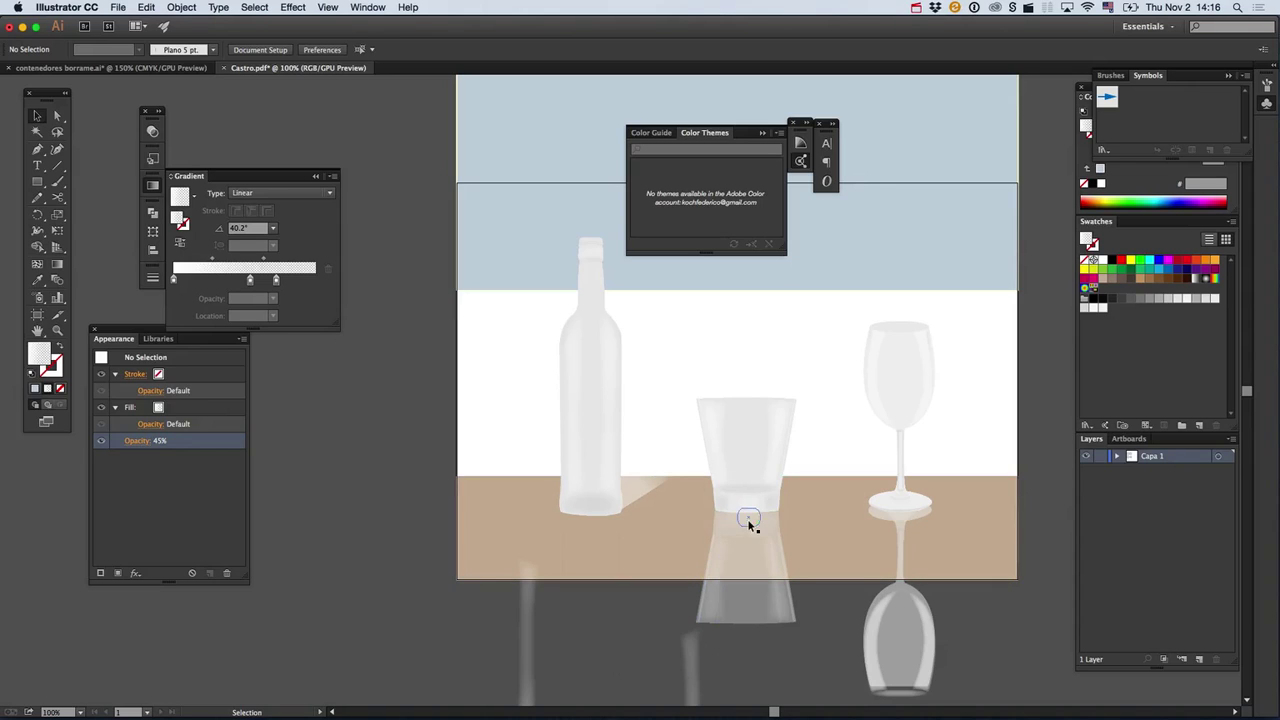
{"action": "left_click", "coordinate": [800, 161]}
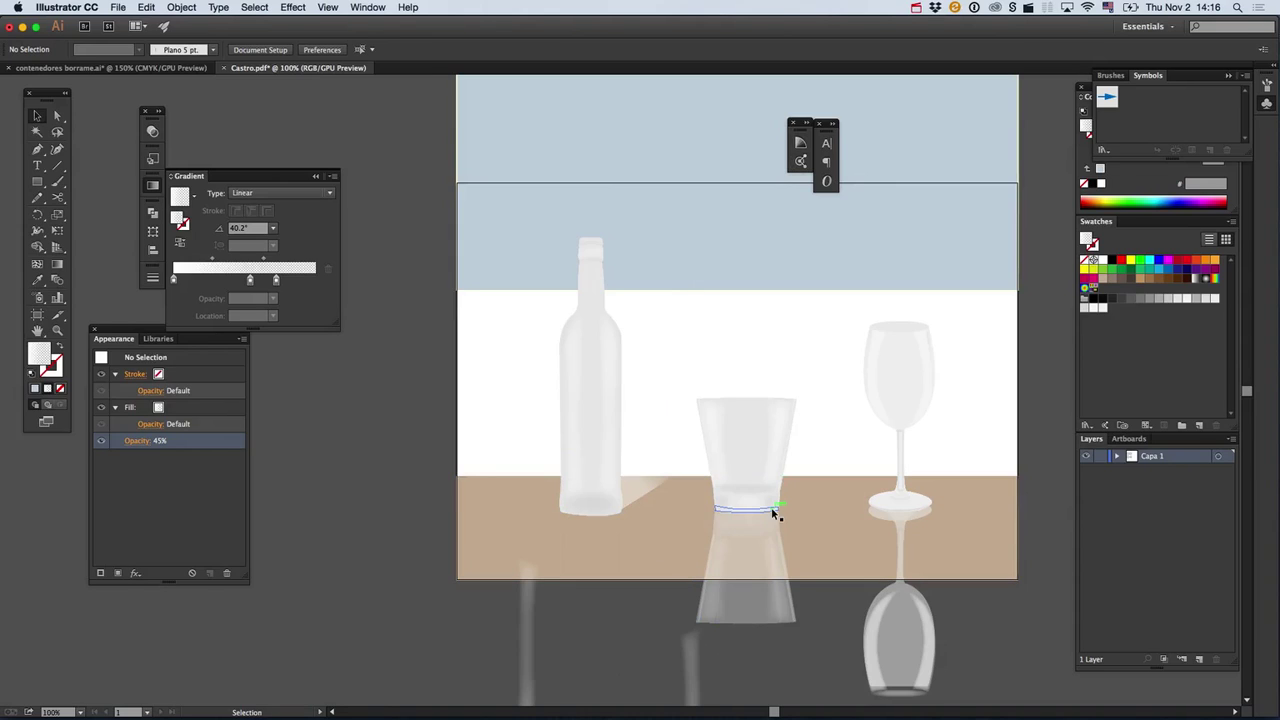
{"action": "left_click", "coordinate": [916, 7]}
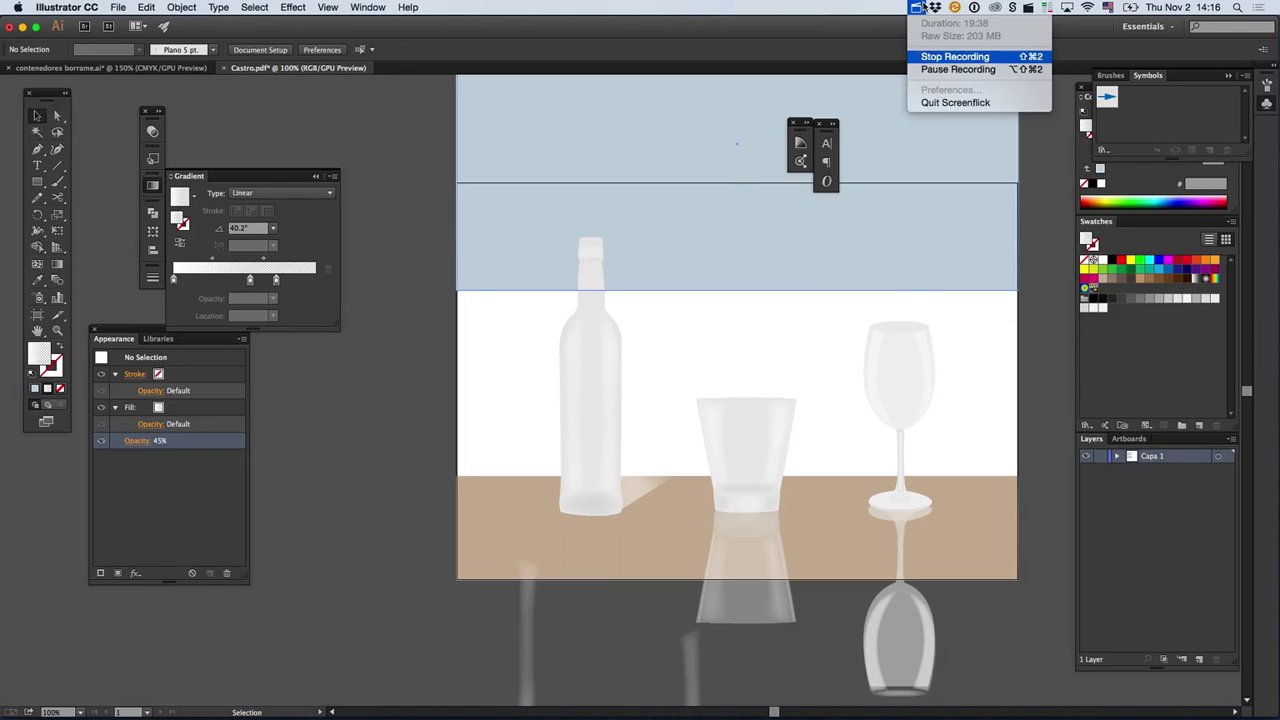
{"action": "key", "text": "Return"}
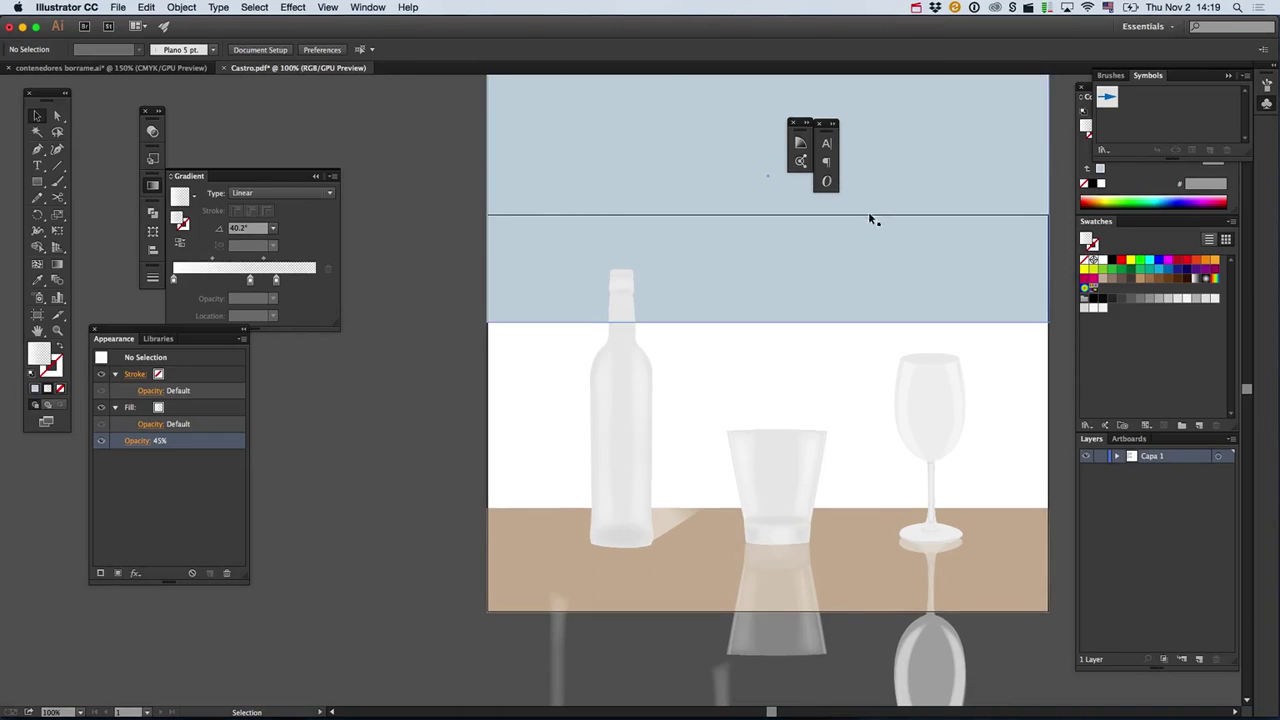
Duplicate the A4 artboard slightly to the right and narrow the copy to 75.23 mm around the bottle.
{"action": "left_click_drag", "start_coordinate": [868, 211], "coordinate": [695, 71]}
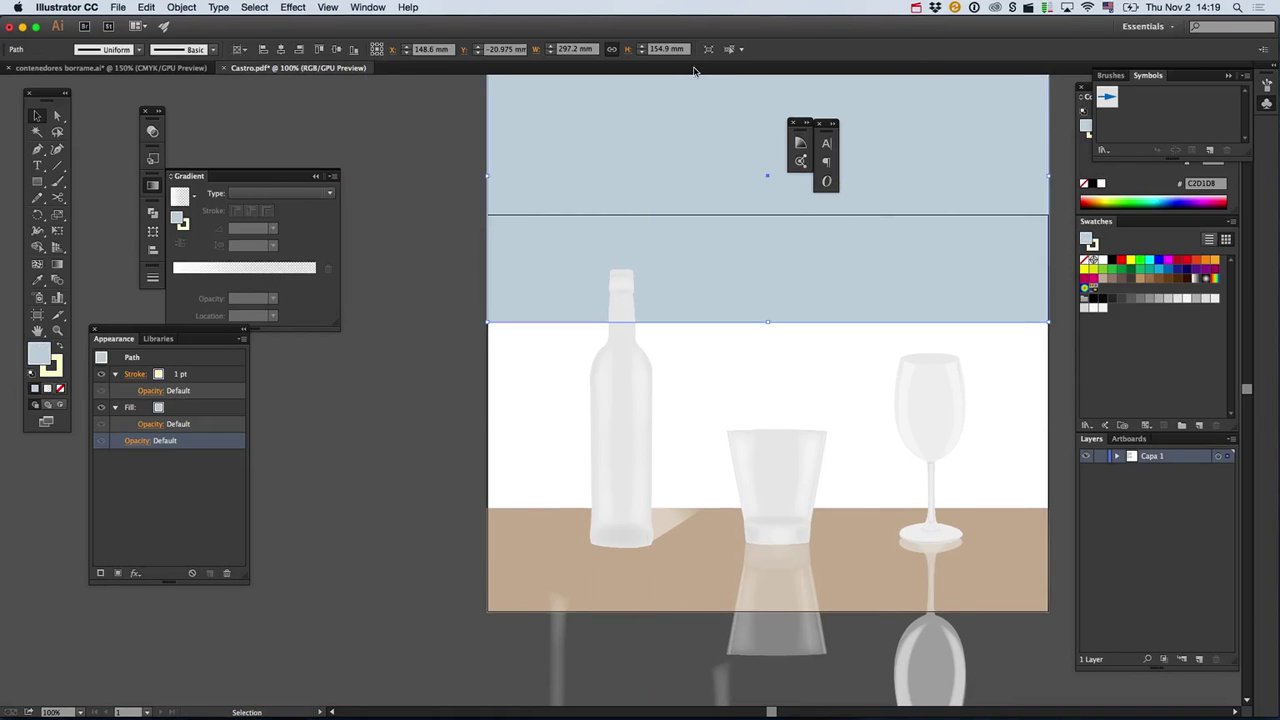
{"action": "key", "text": "shift+o"}
{"action": "left_click_drag", "start_coordinate": [488, 216], "coordinate": [548, 217]}
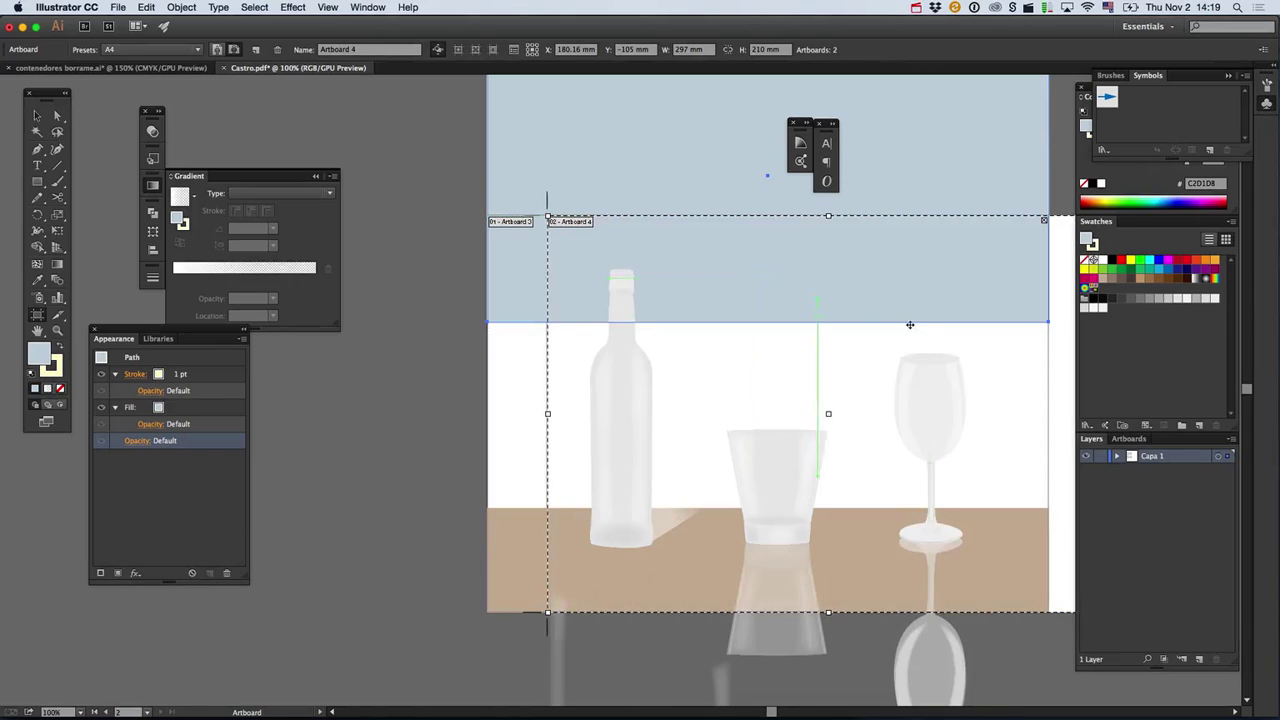
{"action": "left_click_drag", "start_coordinate": [910, 361], "coordinate": [700, 340]}
{"action": "left_click_drag", "start_coordinate": [903, 393], "coordinate": [480, 392]}
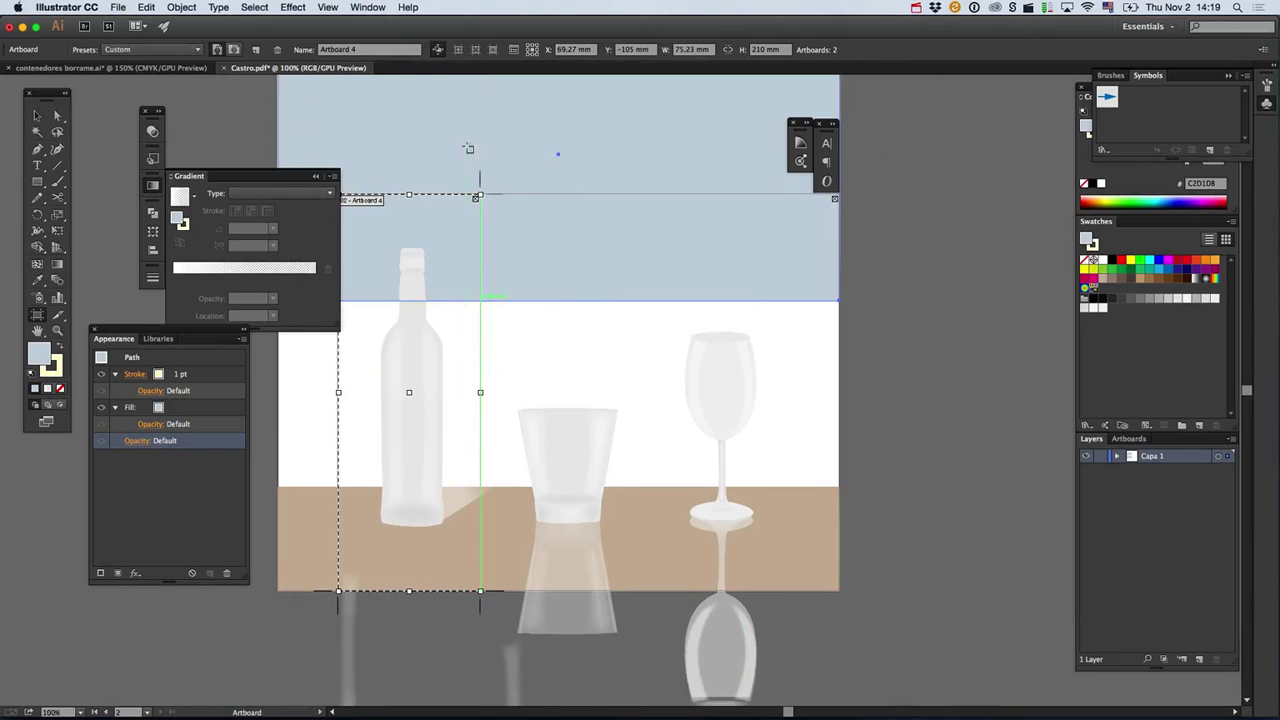
Add two more artboards of the same narrow size, one around the tumbler and one around the wine glass.
{"action": "left_click", "coordinate": [256, 50]}
{"action": "left_click_drag", "start_coordinate": [511, 196], "coordinate": [668, 195]}
{"action": "key", "text": "v"}
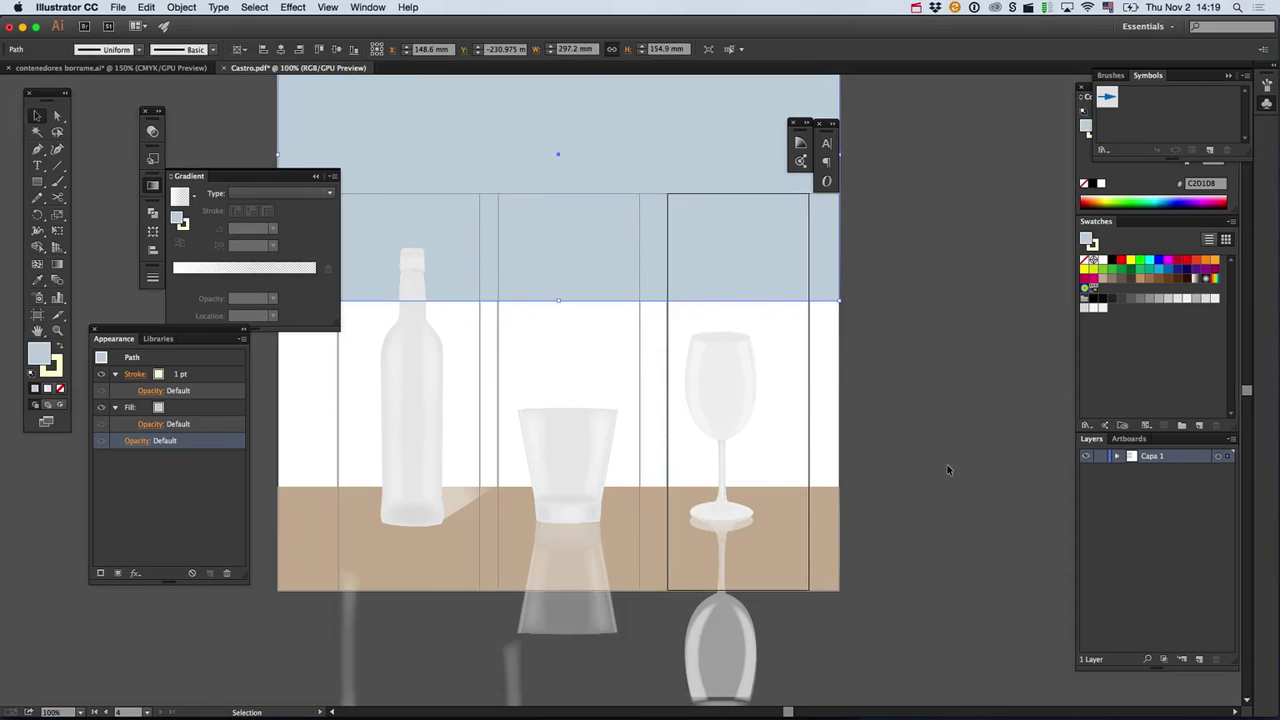
Try deleting the blue background and the brown table rectangle to leave the glassware on plain white artboards.
{"action": "left_click", "coordinate": [826, 283]}
{"action": "key", "text": "Delete"}
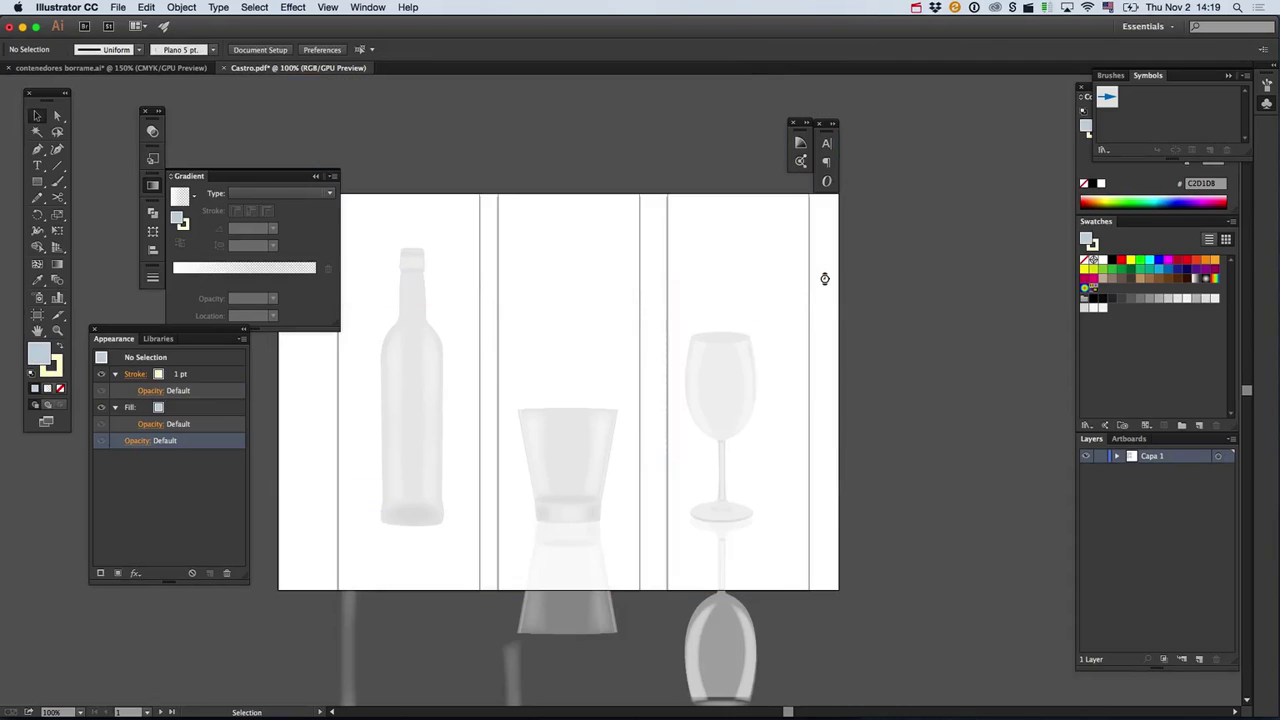
{"action": "key", "text": "super+z"}
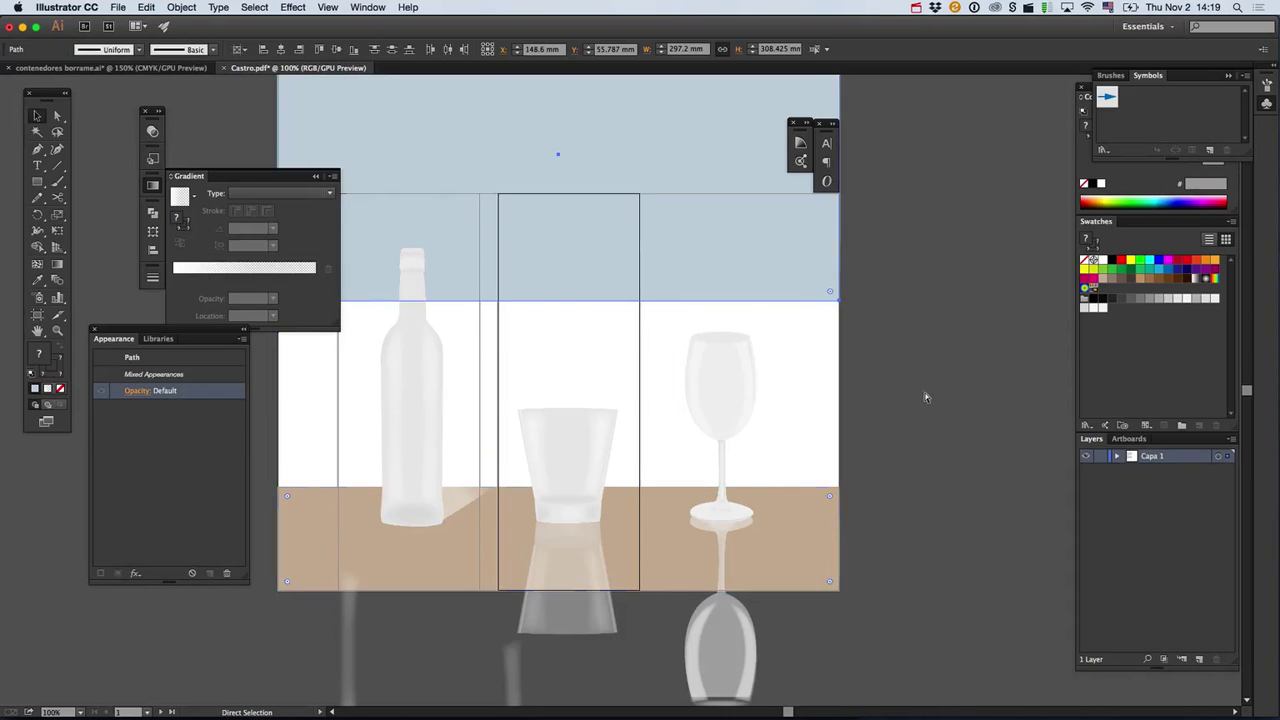
{"action": "key", "text": "super+z"}
{"action": "key", "text": "super+z"}
{"action": "key", "text": "super+z"}
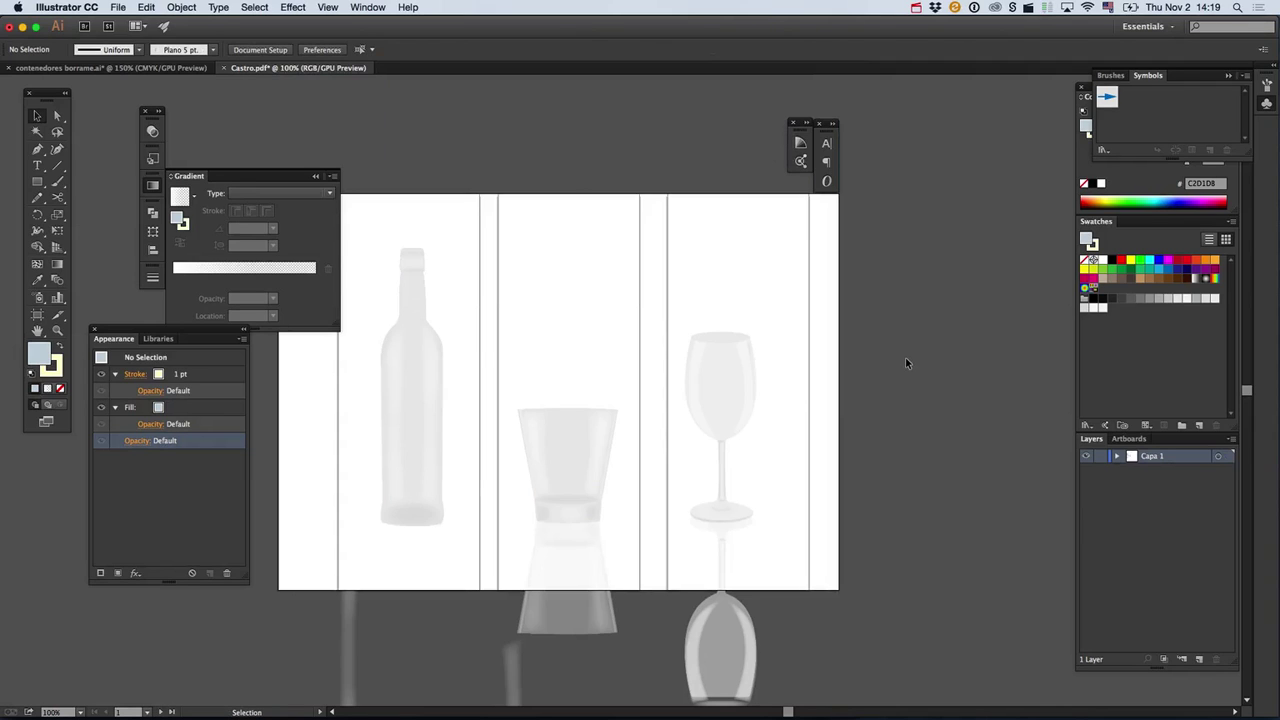
Display the four artboard frames around the glassware and undo the deletion of the blue and brown rectangles.
{"action": "key", "text": "o"}
{"action": "scroll", "coordinate": [800, 220], "scroll_direction": "left", "scroll_amount": 5}
{"action": "scroll", "coordinate": [800, 220], "scroll_direction": "up", "scroll_amount": 3}
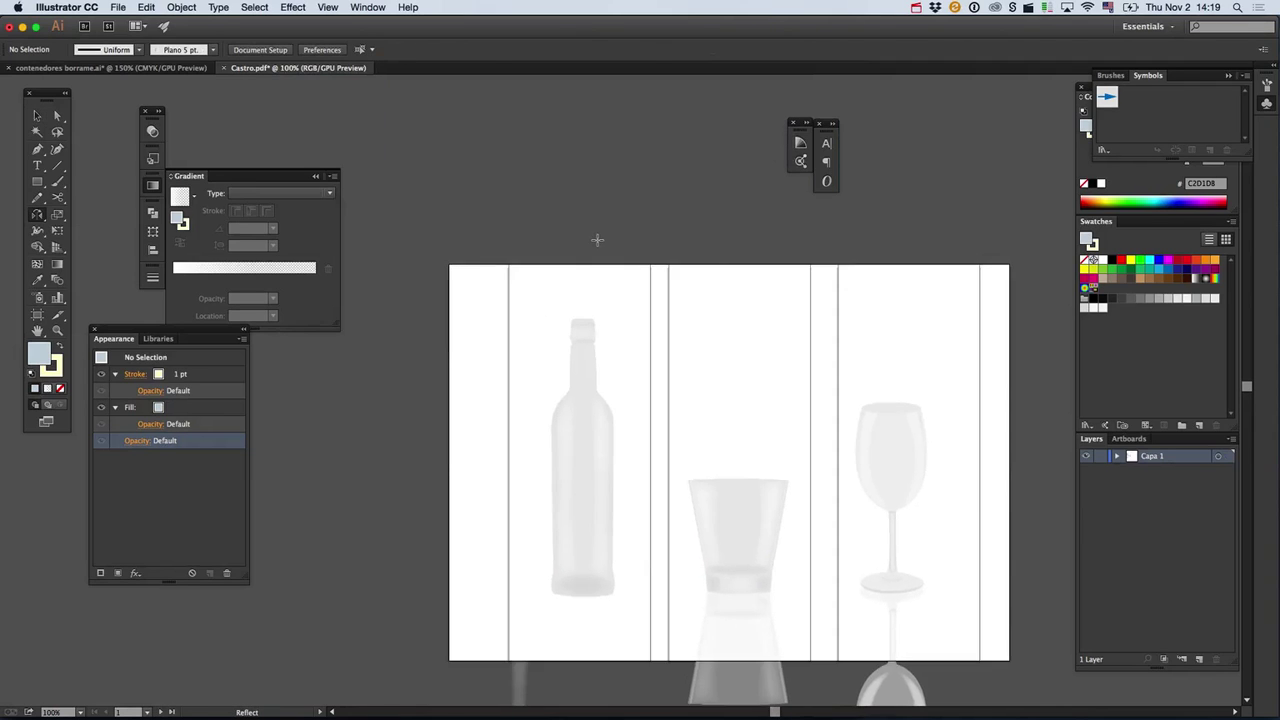
{"action": "key", "text": "shift+o"}
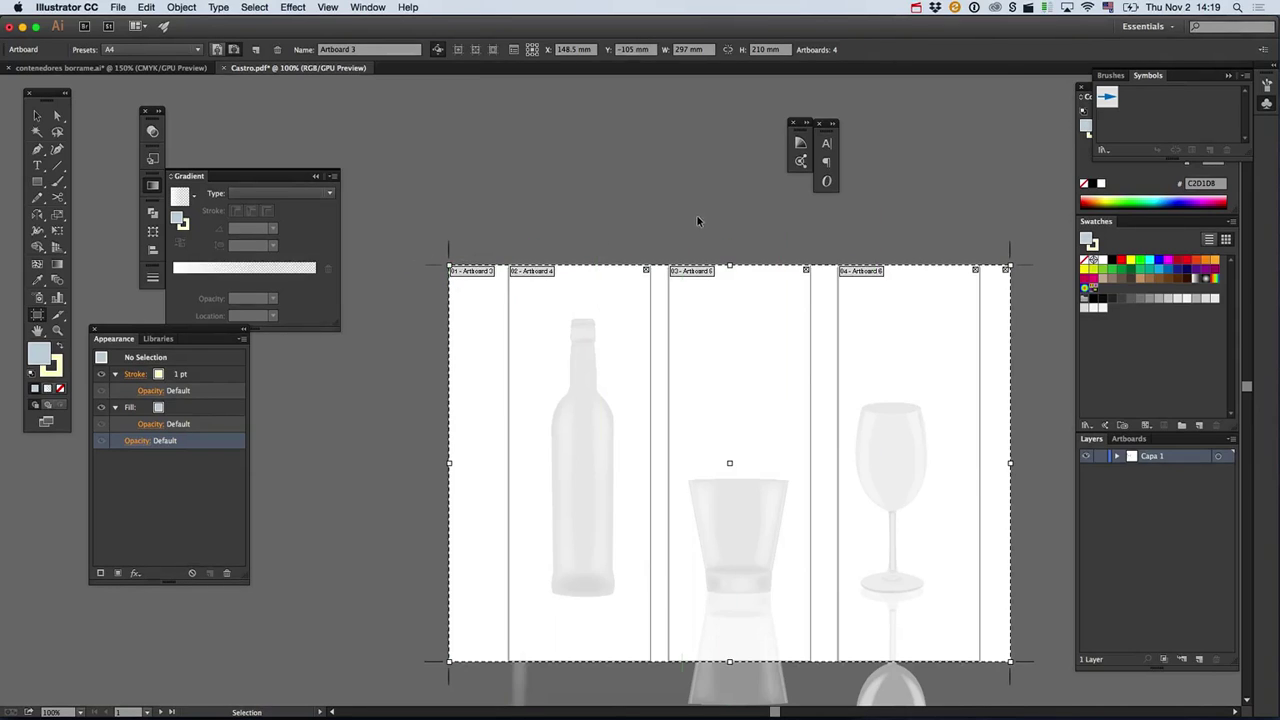
{"action": "key", "text": "super+z"}
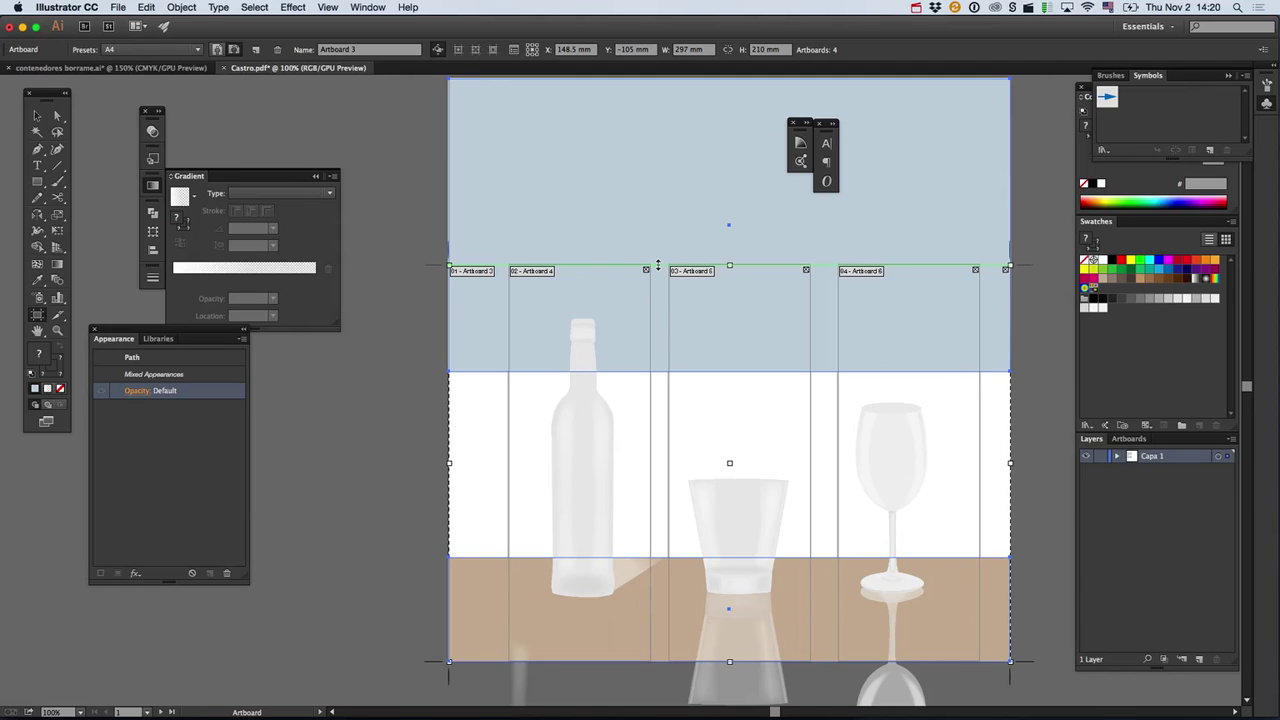
Close Castro.pdf without saving its changes, returning to the contenedores borrame.ai document.
{"action": "key", "text": "super+w"}
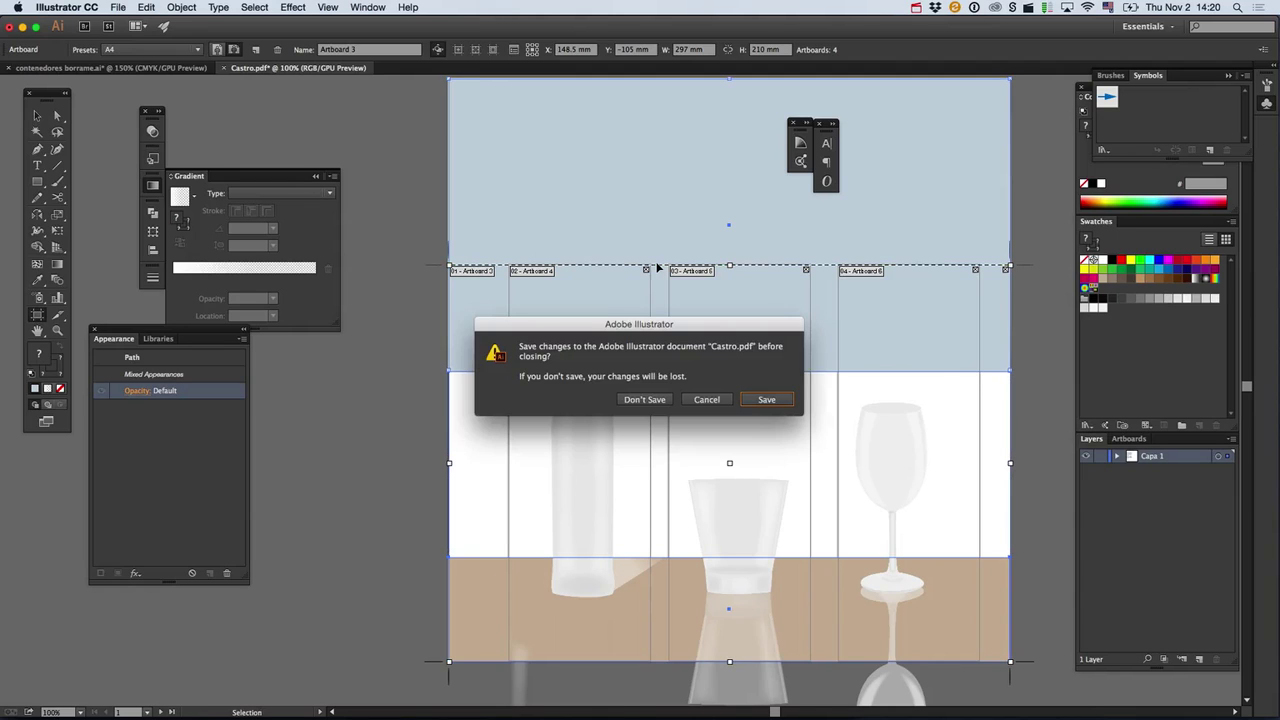
{"action": "left_click", "coordinate": [914, 7]}
{"action": "left_click", "coordinate": [640, 399]}
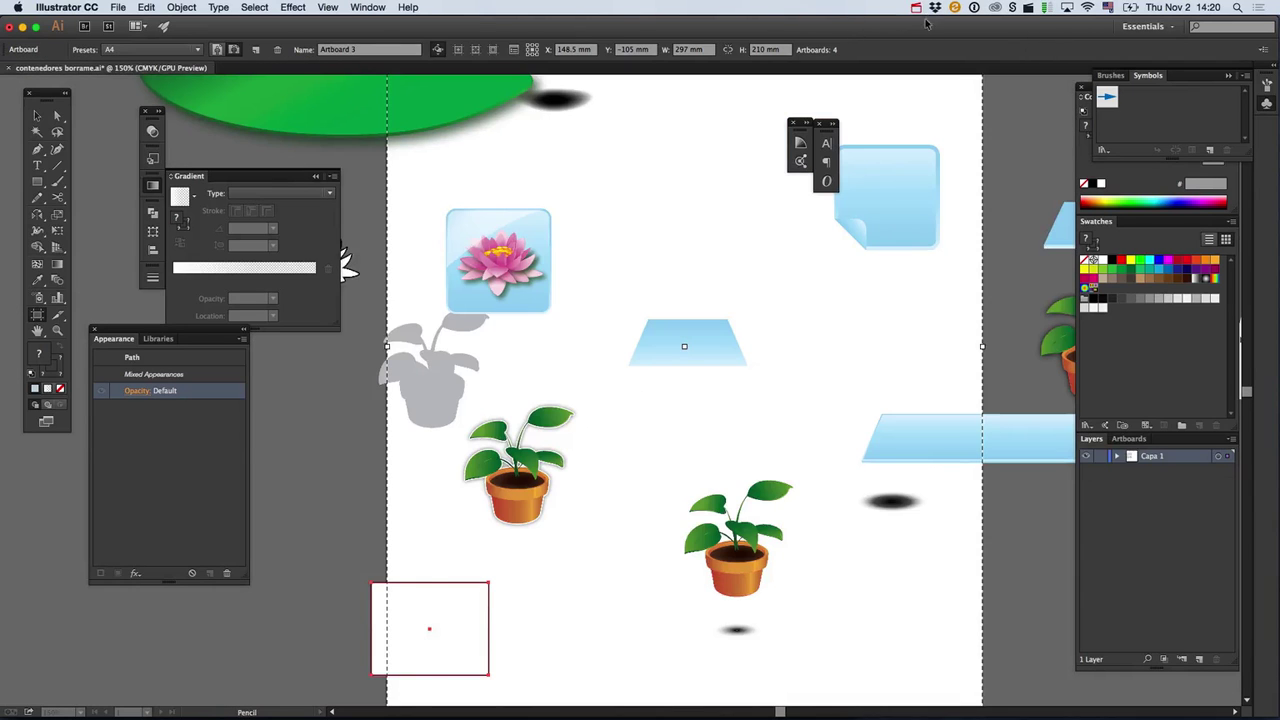